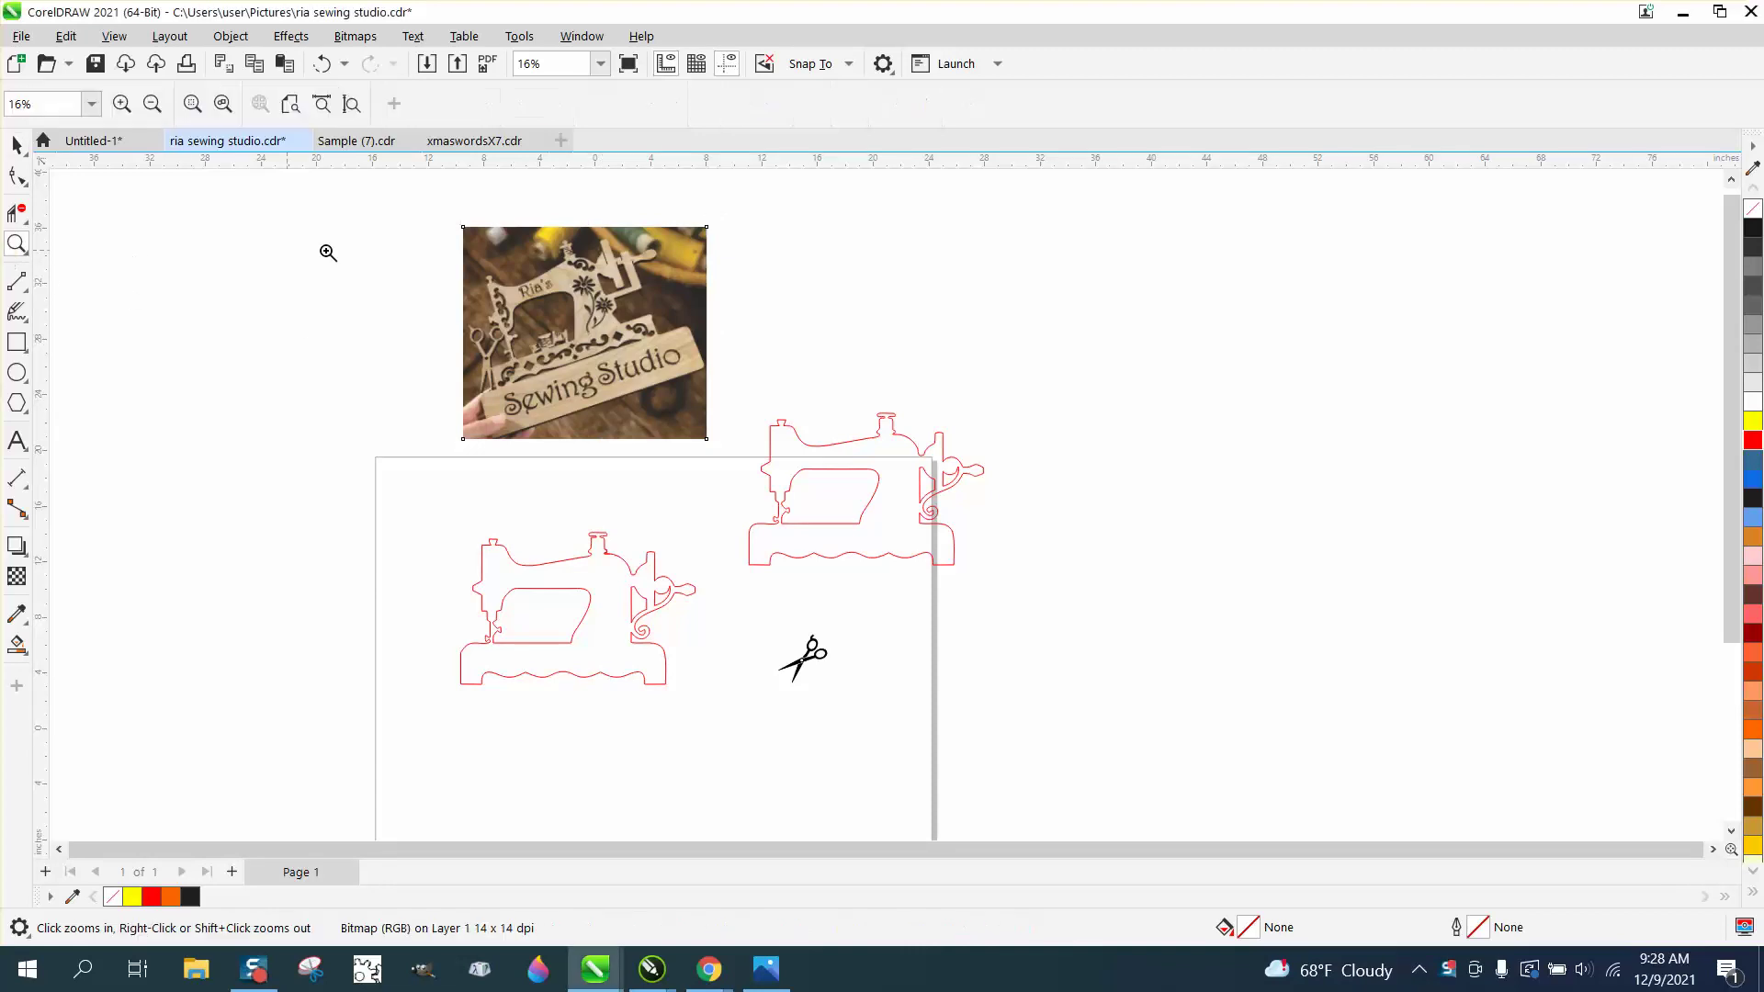
Step: Zoom to 213% on the spool knob at the top right of the sewing-machine outline
drag(428, 217, 725, 482)
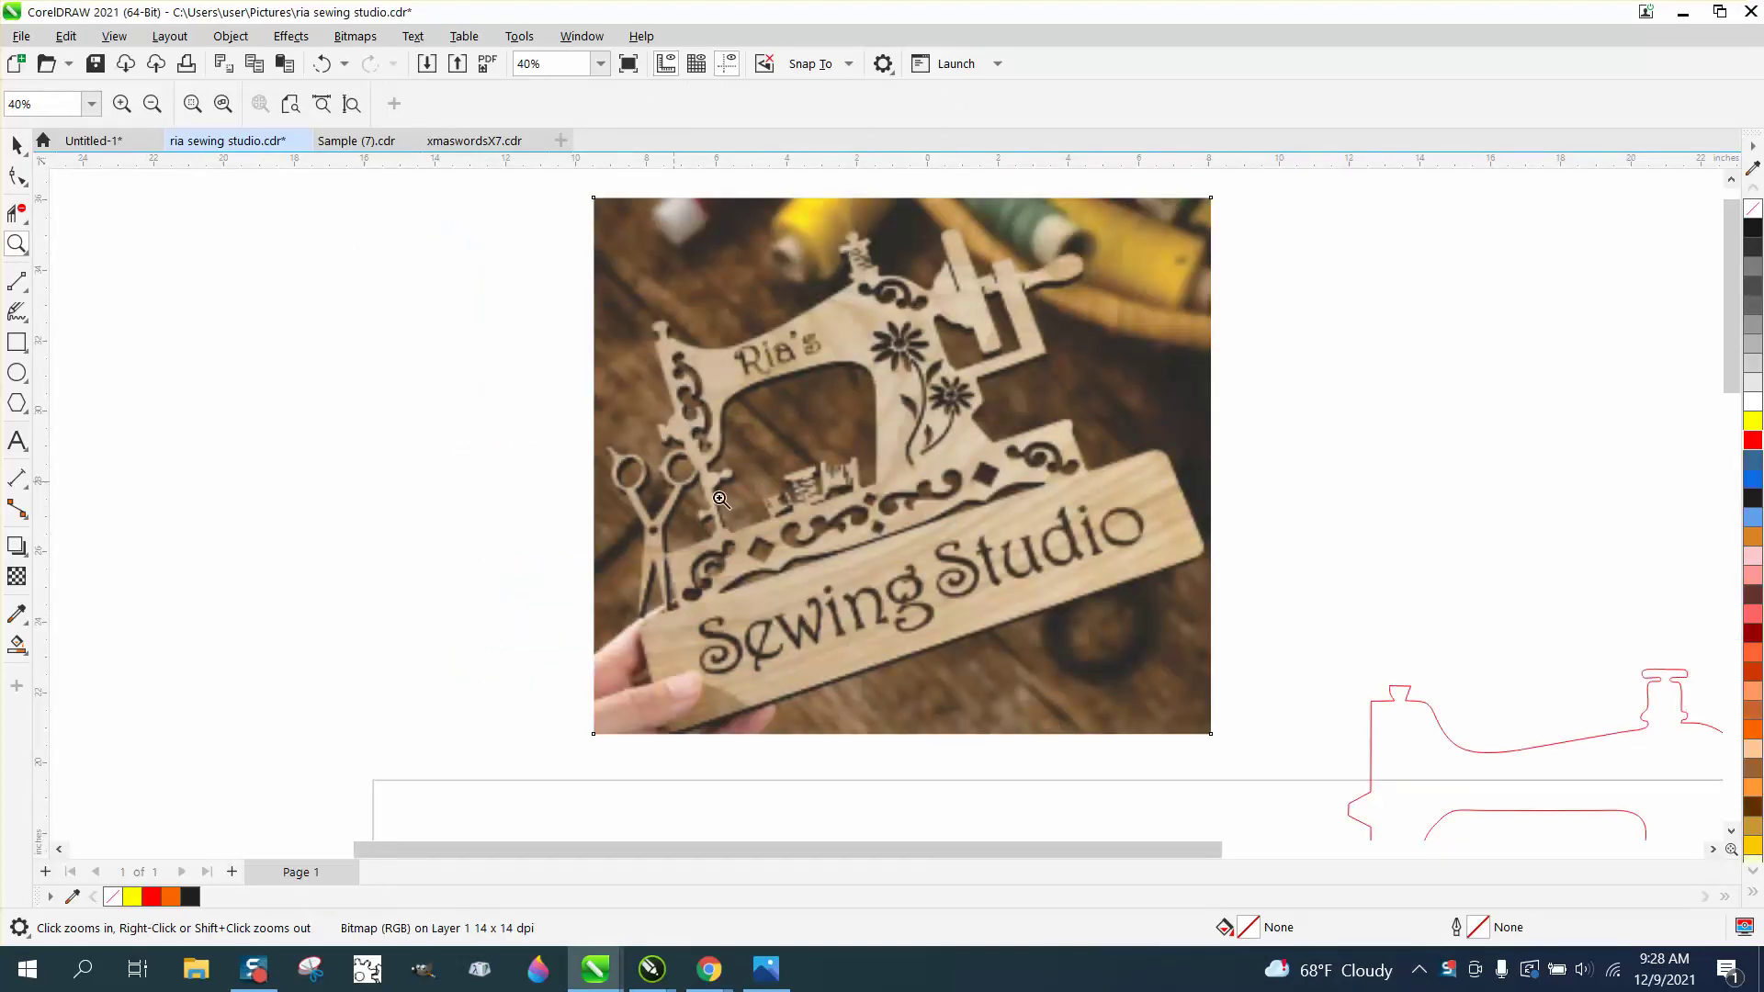
right_click(716, 487)
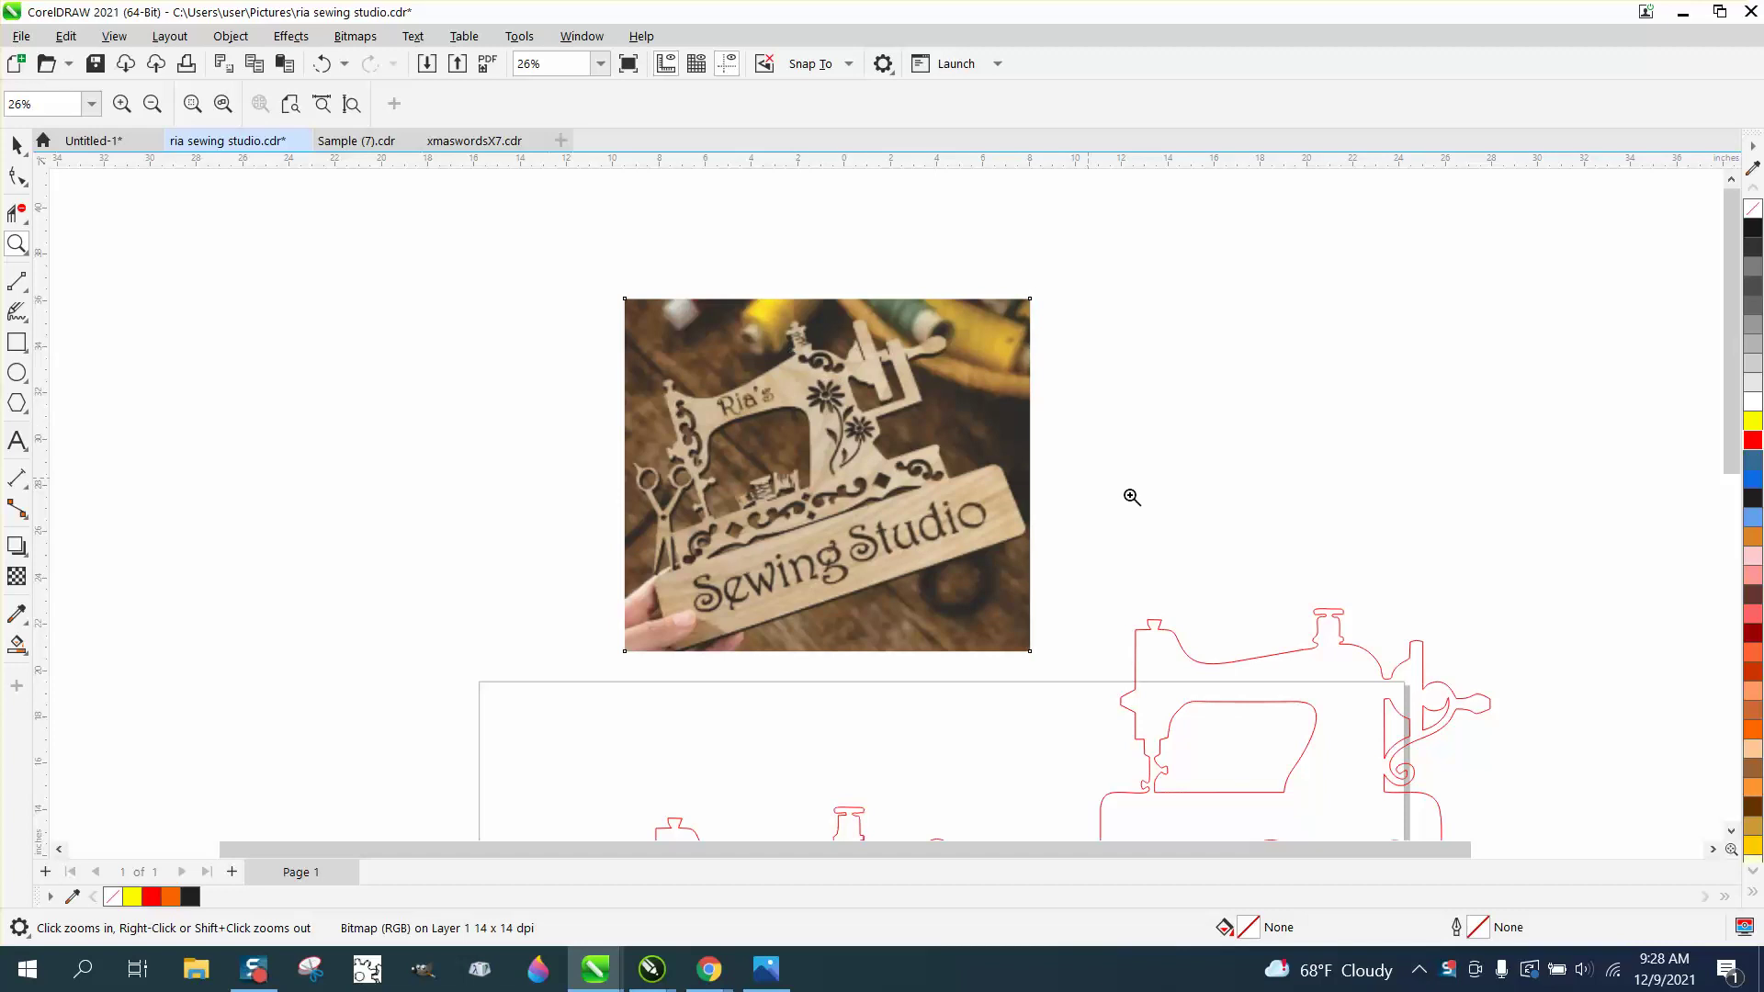
drag(1404, 670, 1556, 755)
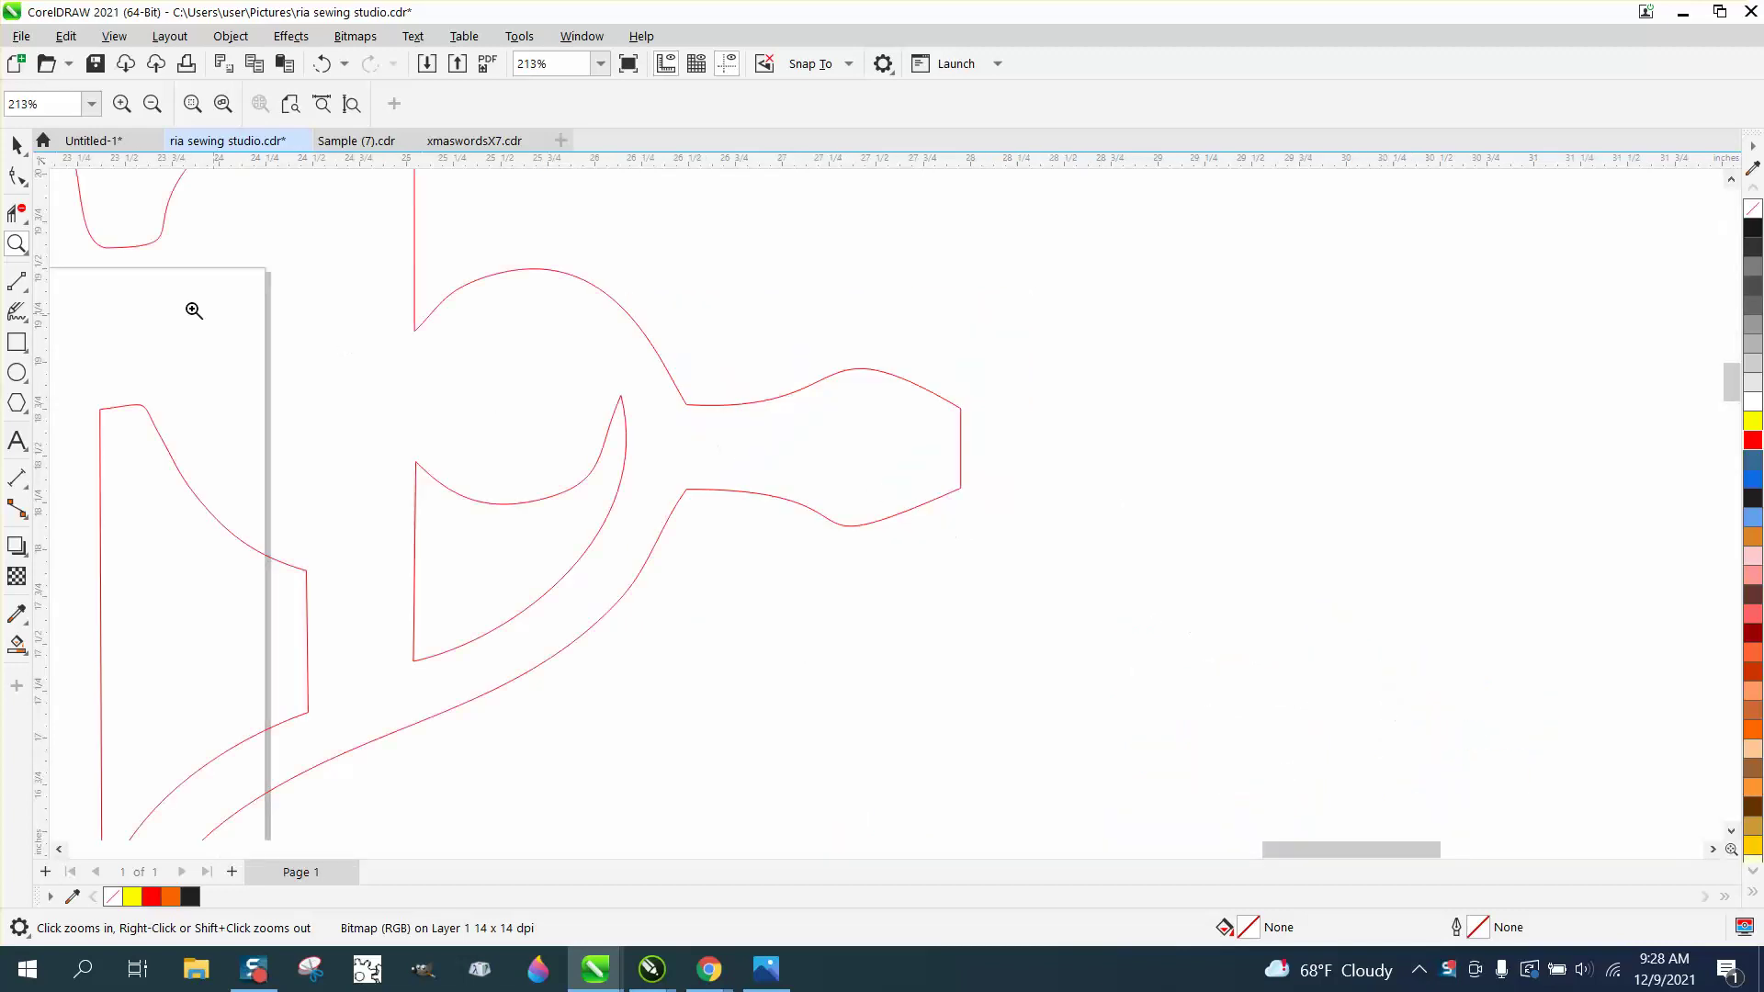
Step: Round the knob's angular end into smooth curves with the Smooth brush
click(24, 182)
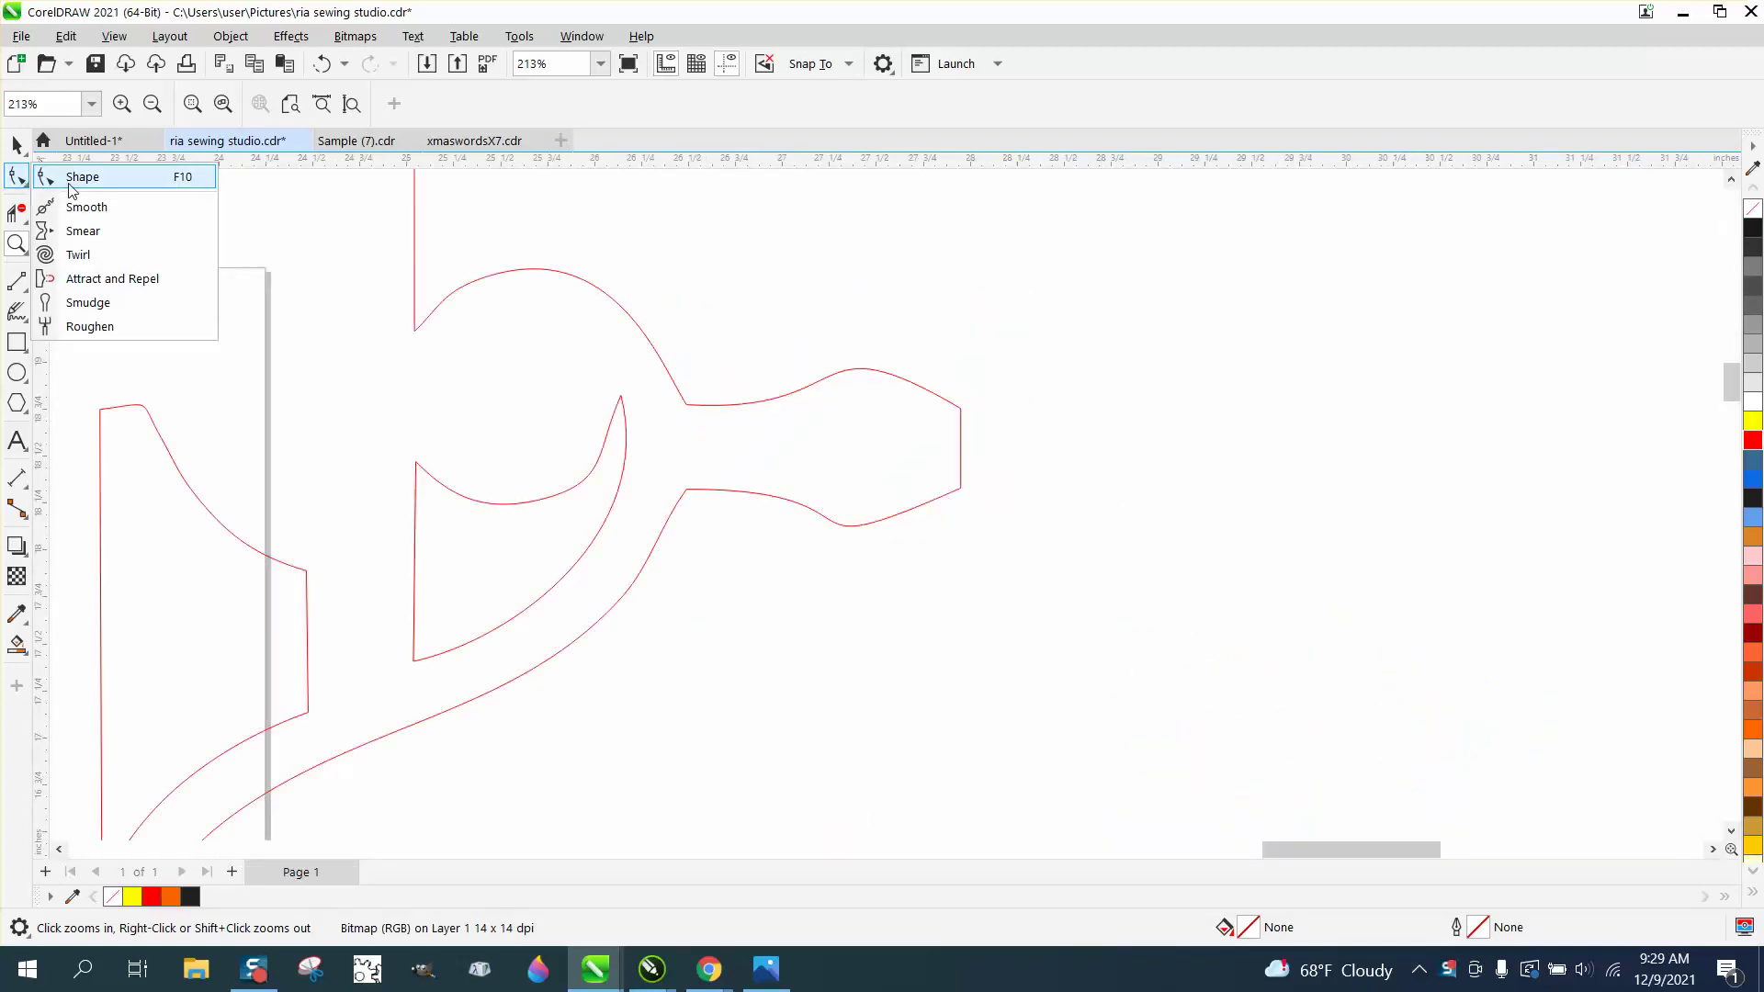
click(85, 207)
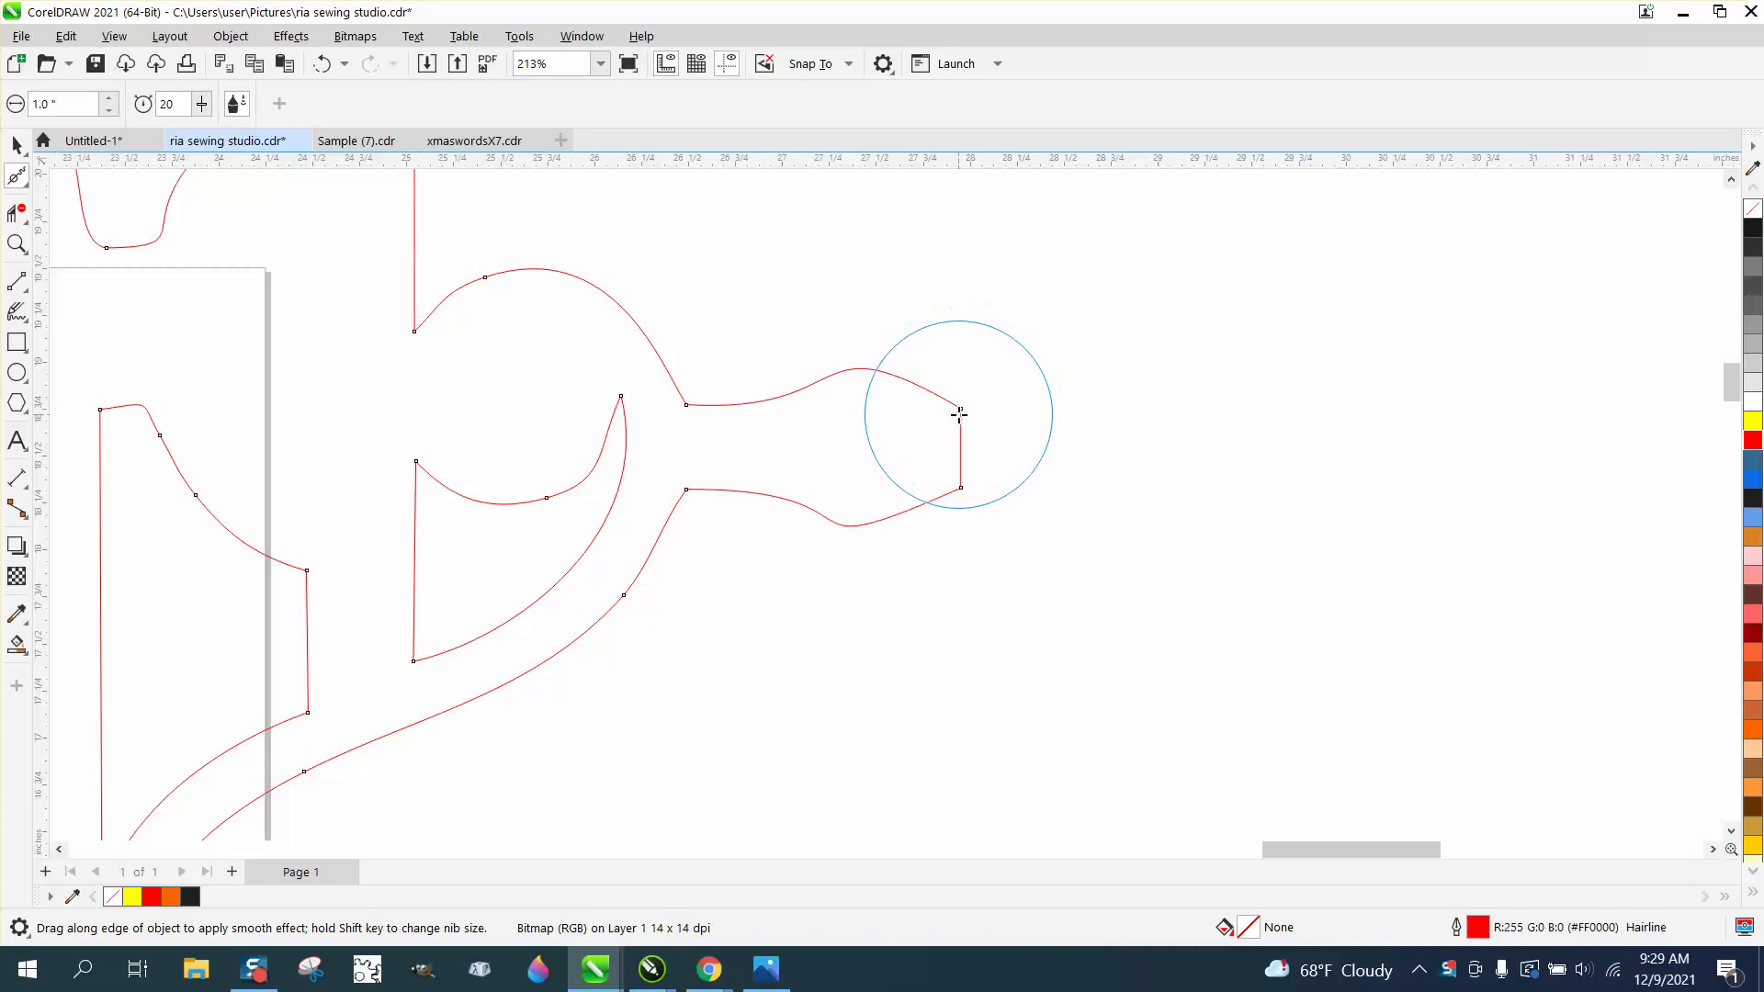
mouse_move(959, 413)
mouse_down()
mouse_move(965, 472)
mouse_move(917, 516)
mouse_move(963, 452)
mouse_up()
scroll(723, 404, down, 3)
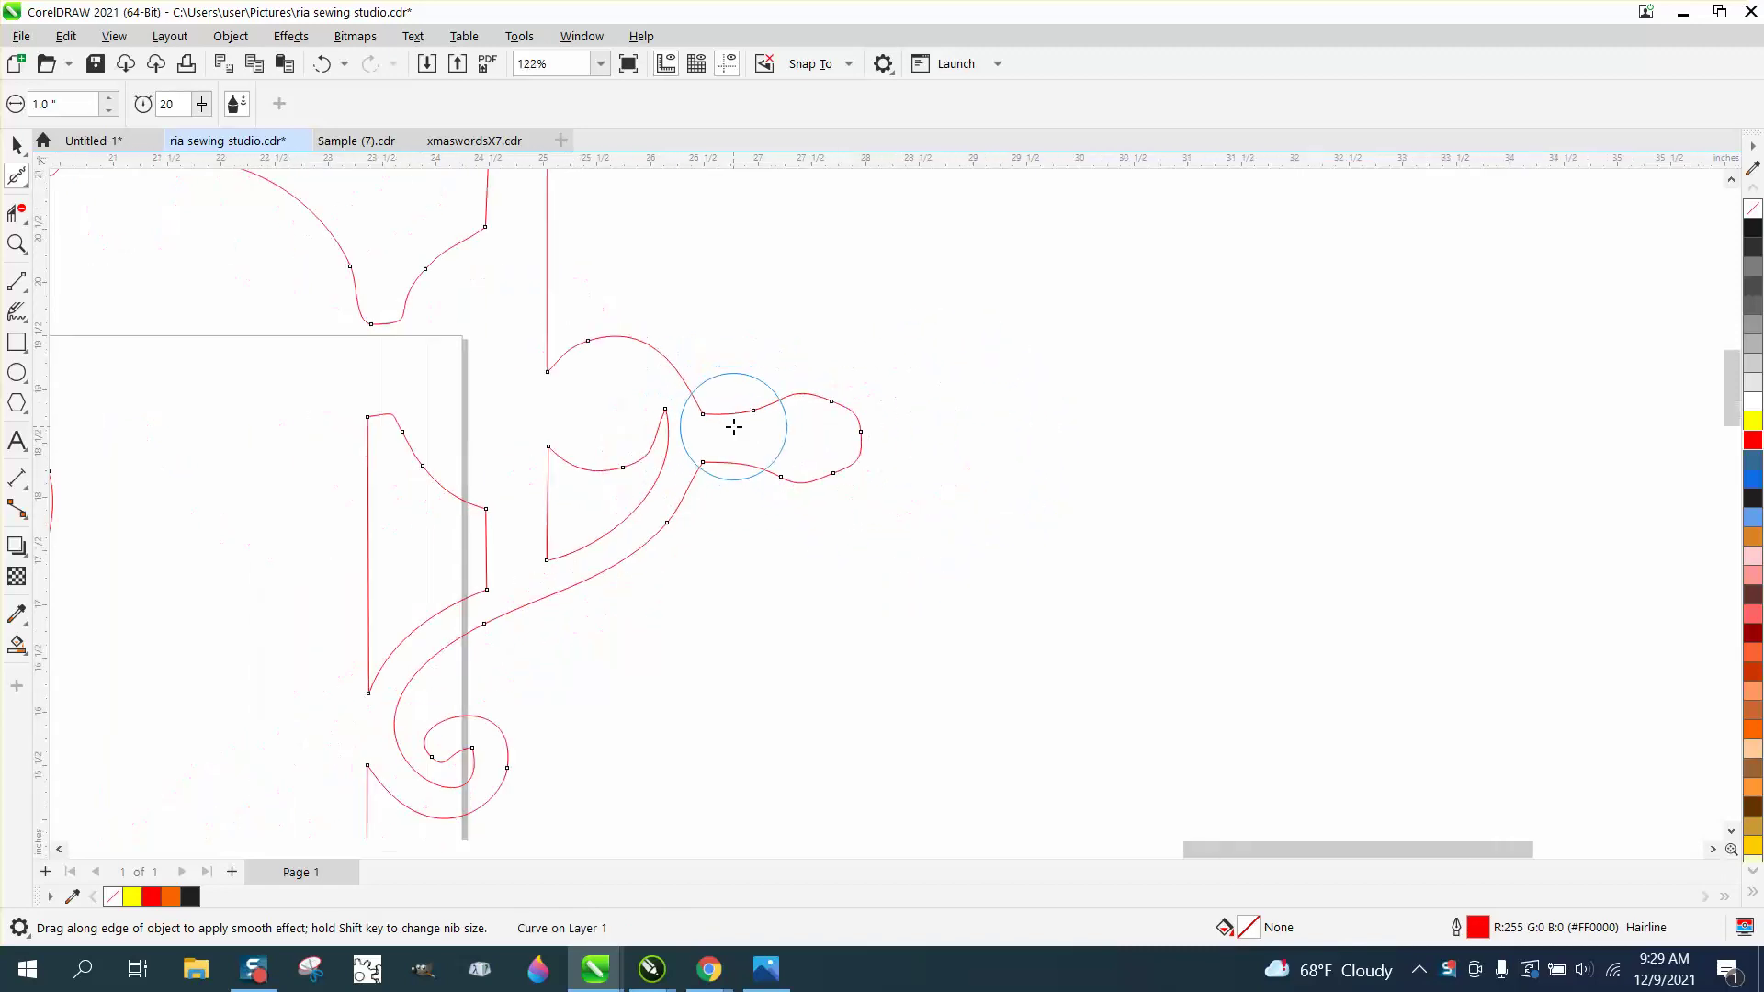
scroll(733, 426, down, 2)
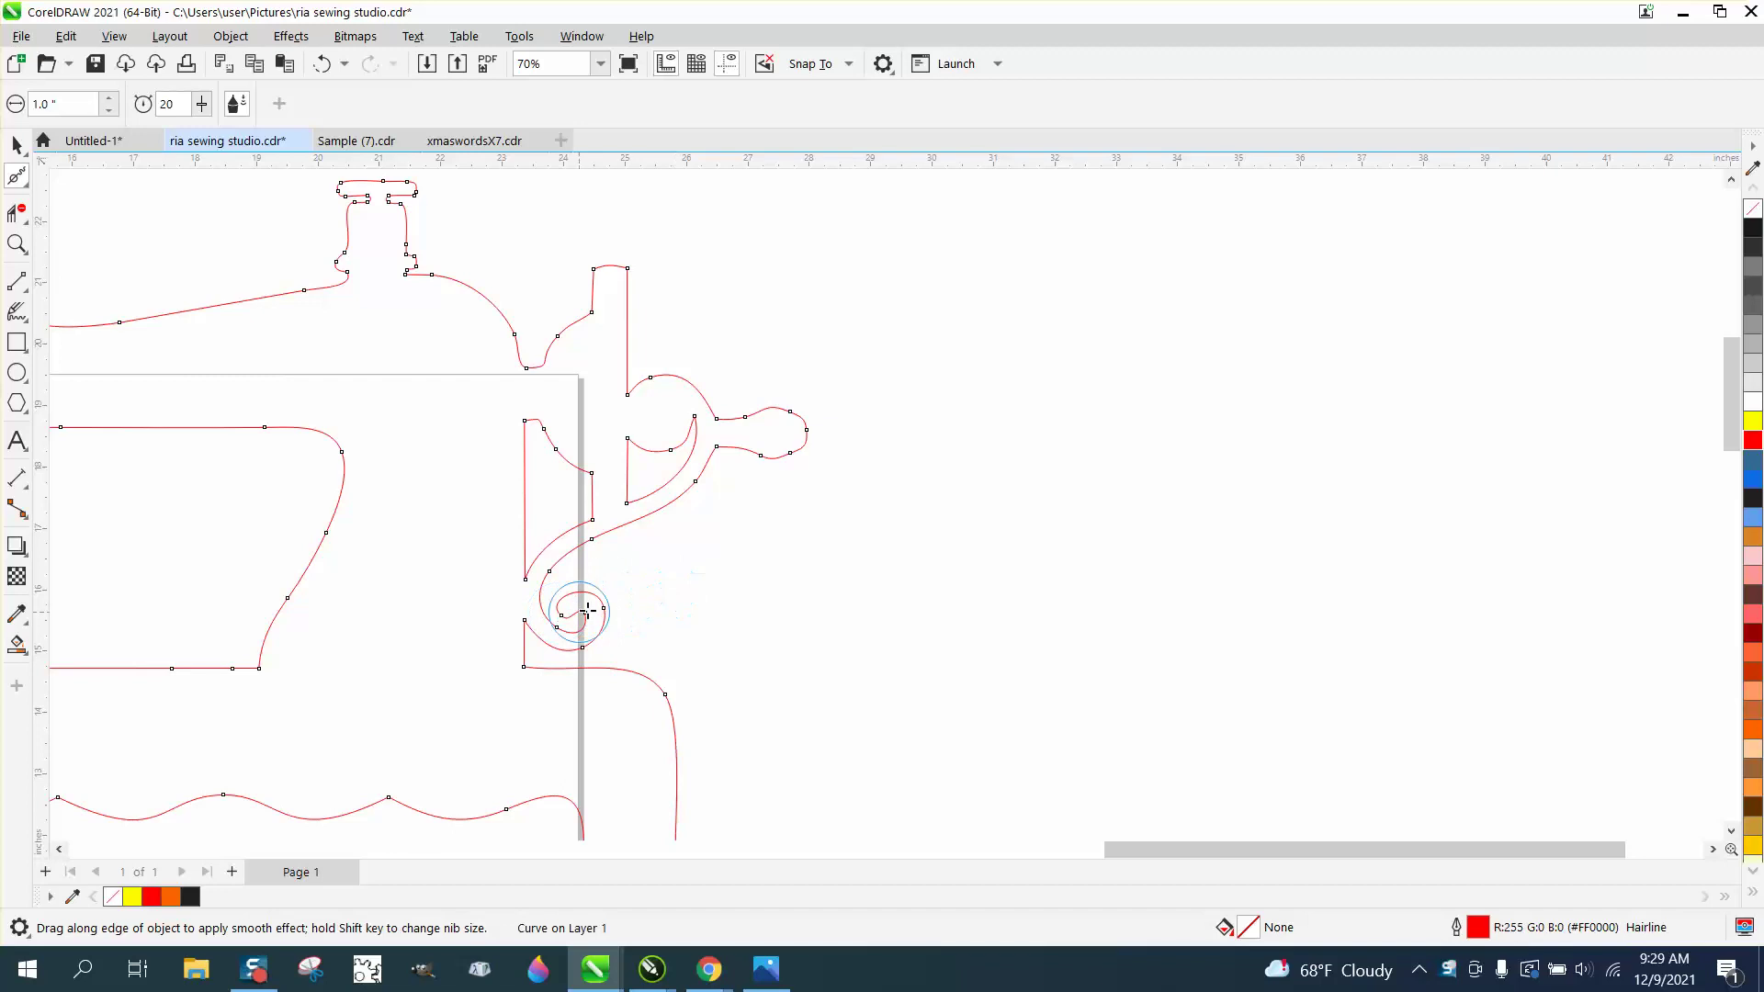
scroll(627, 573, down, 4)
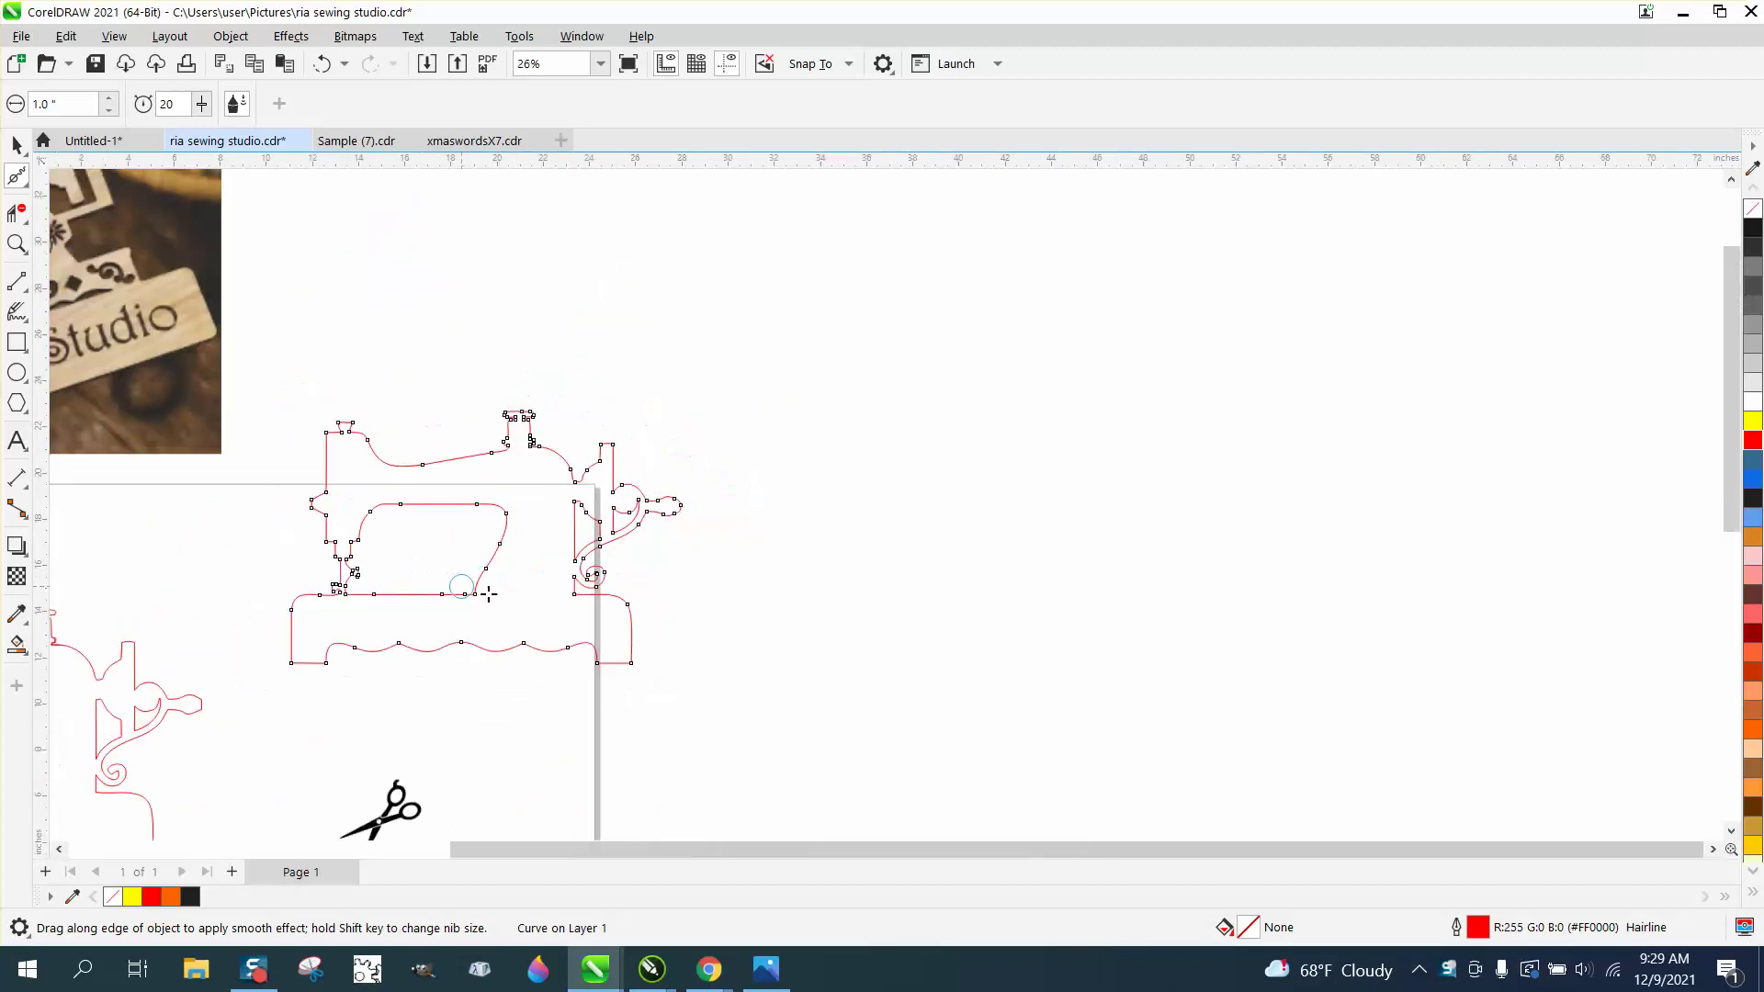
scroll(564, 598, down, 1)
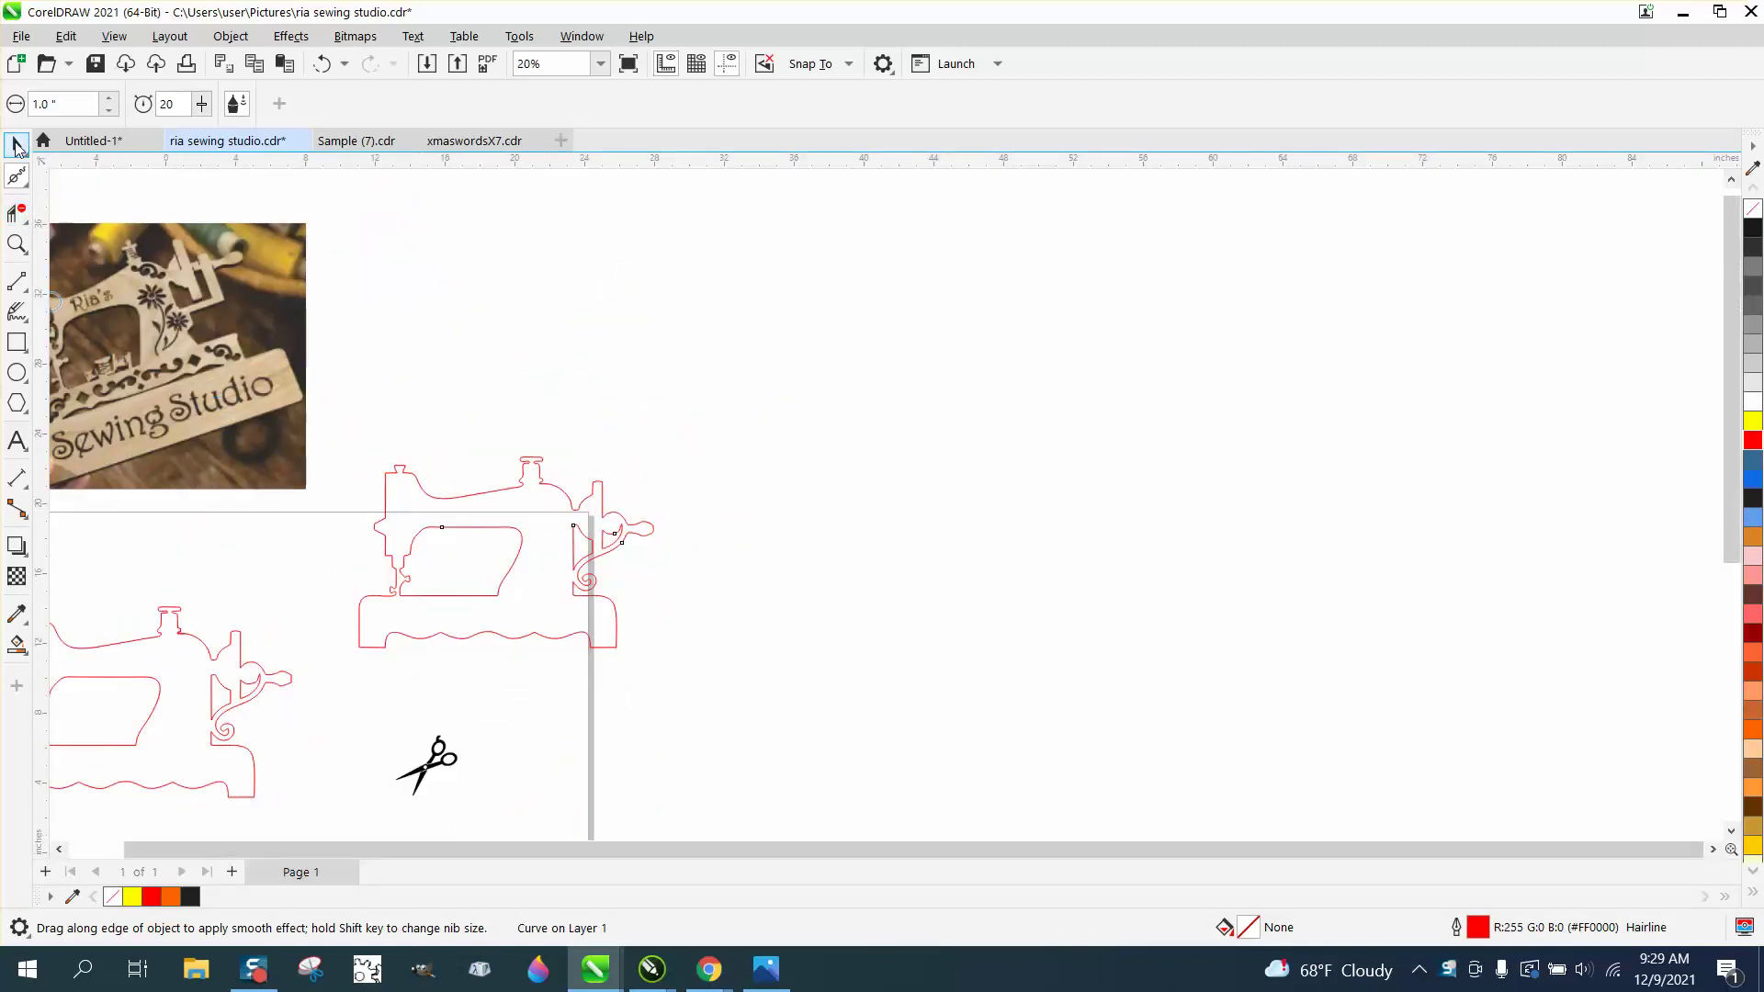
Step: Move the reference photo upward and drag the scissors bitmap beside the sewing-machine outline
key(space)
drag(119, 232, 601, 275)
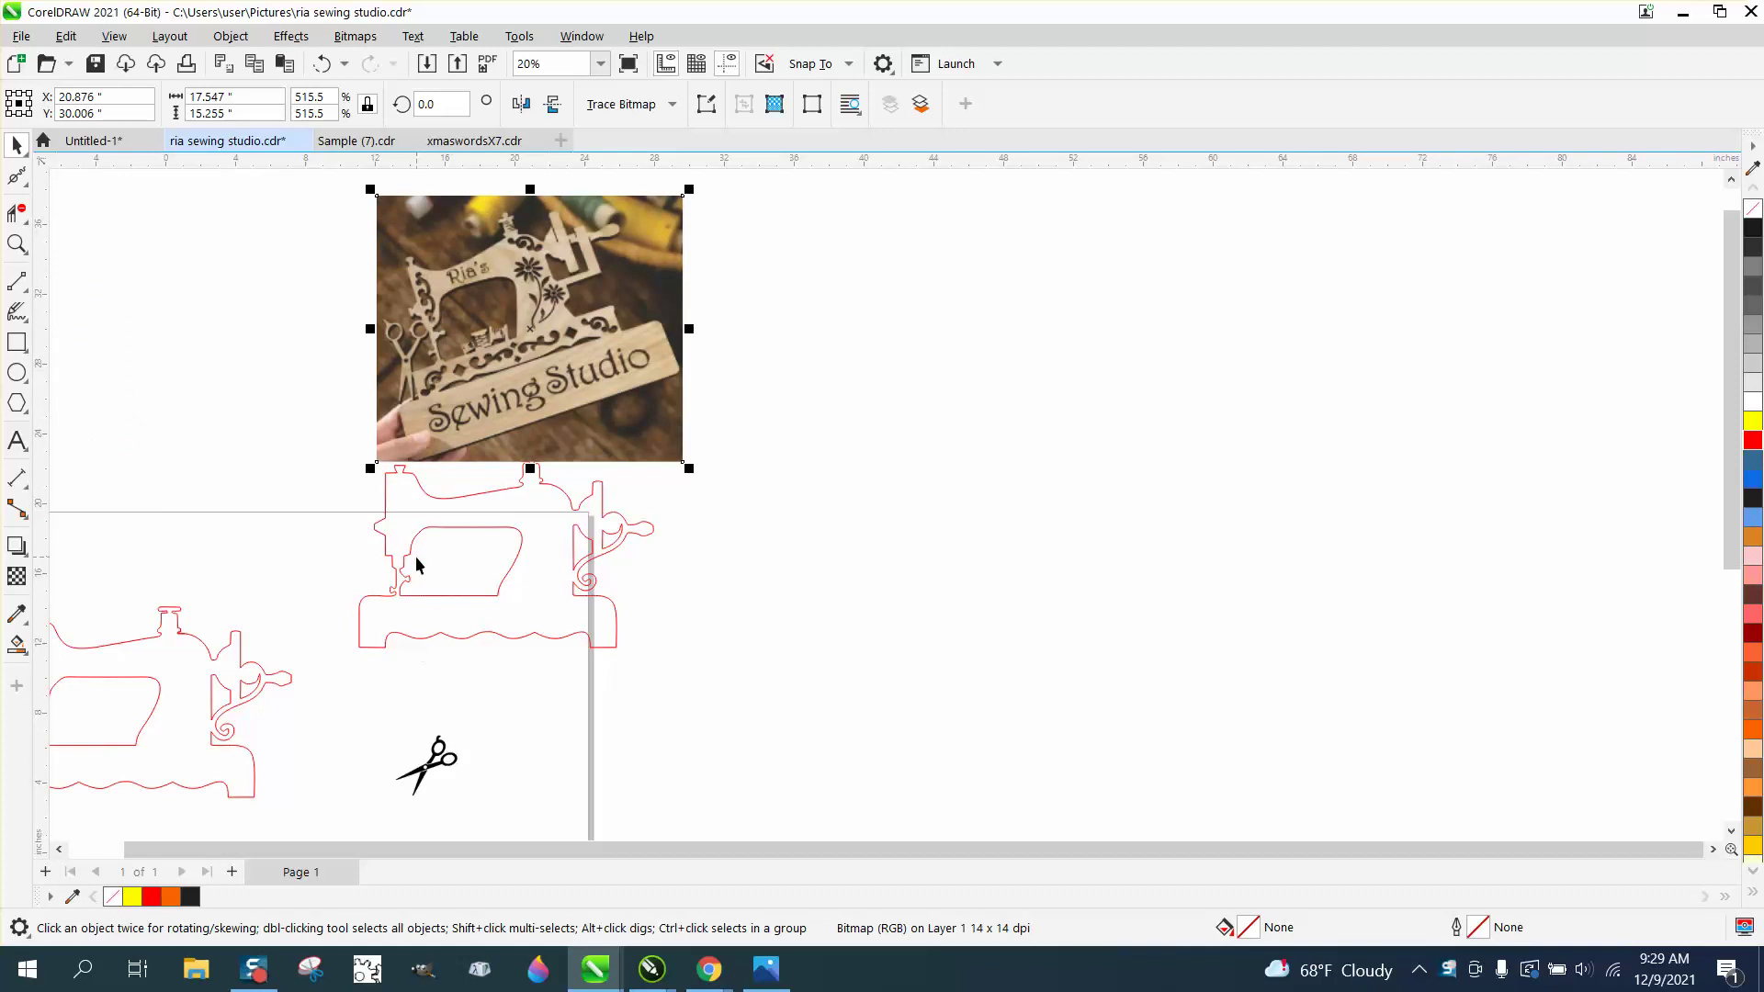
click(448, 754)
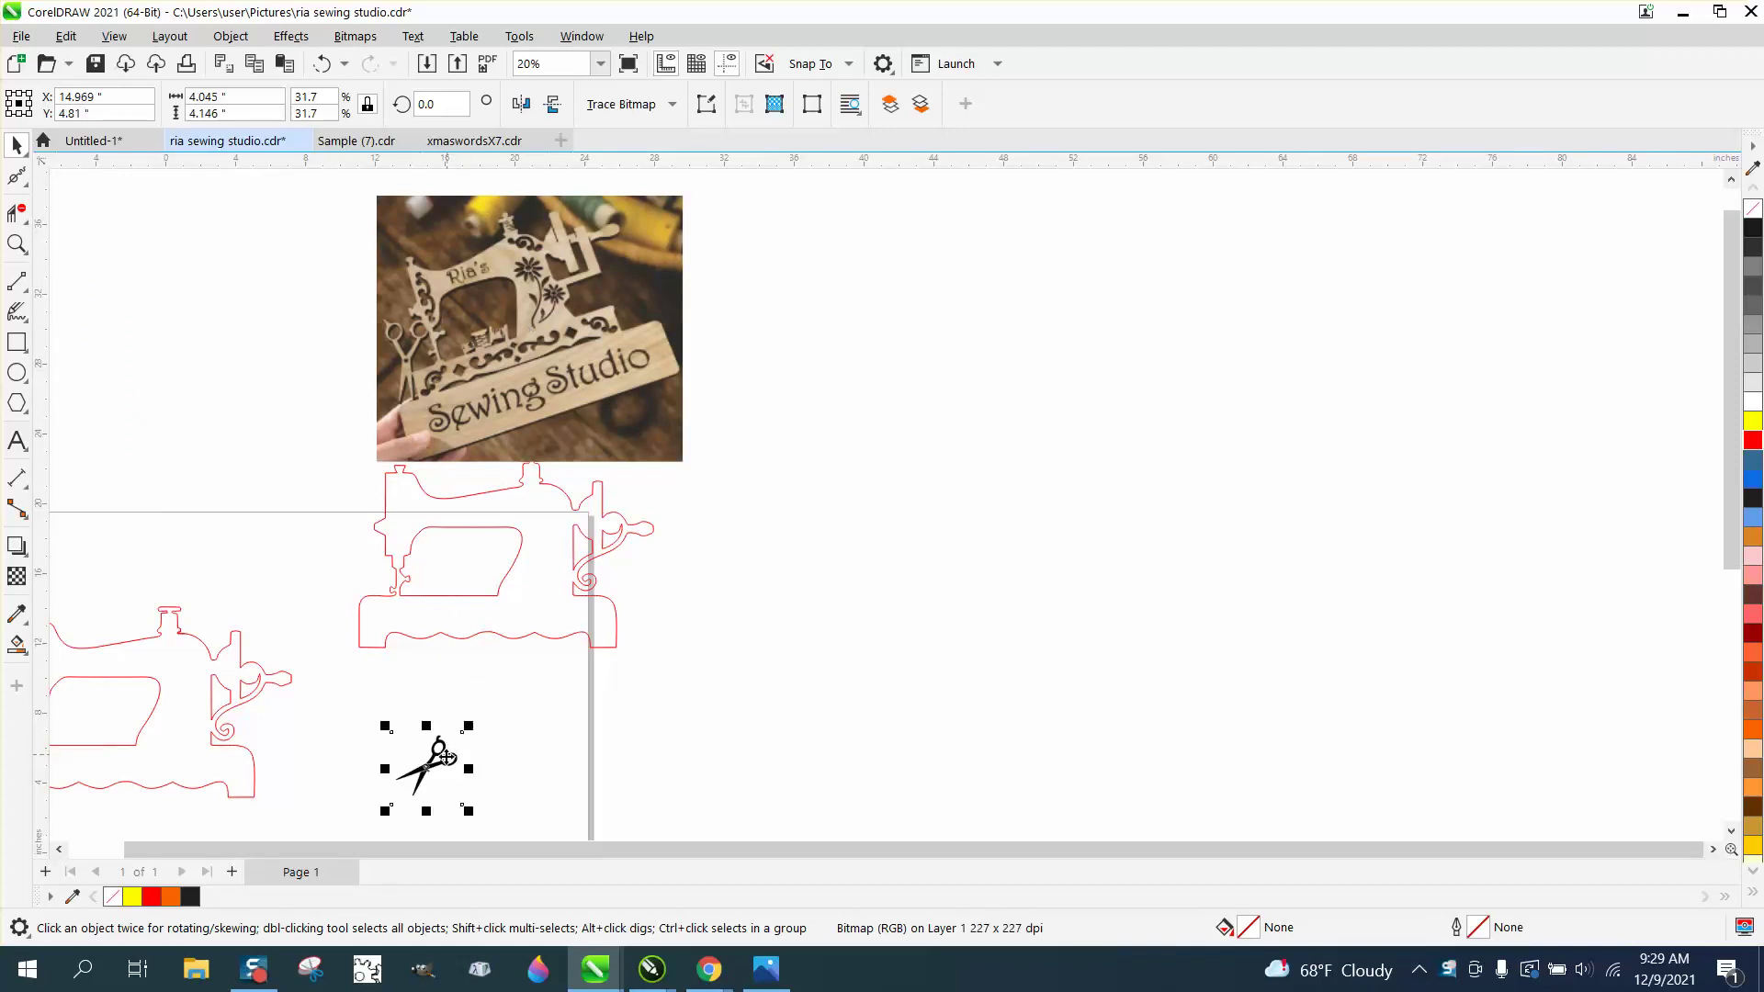
drag(433, 762, 856, 608)
click(17, 244)
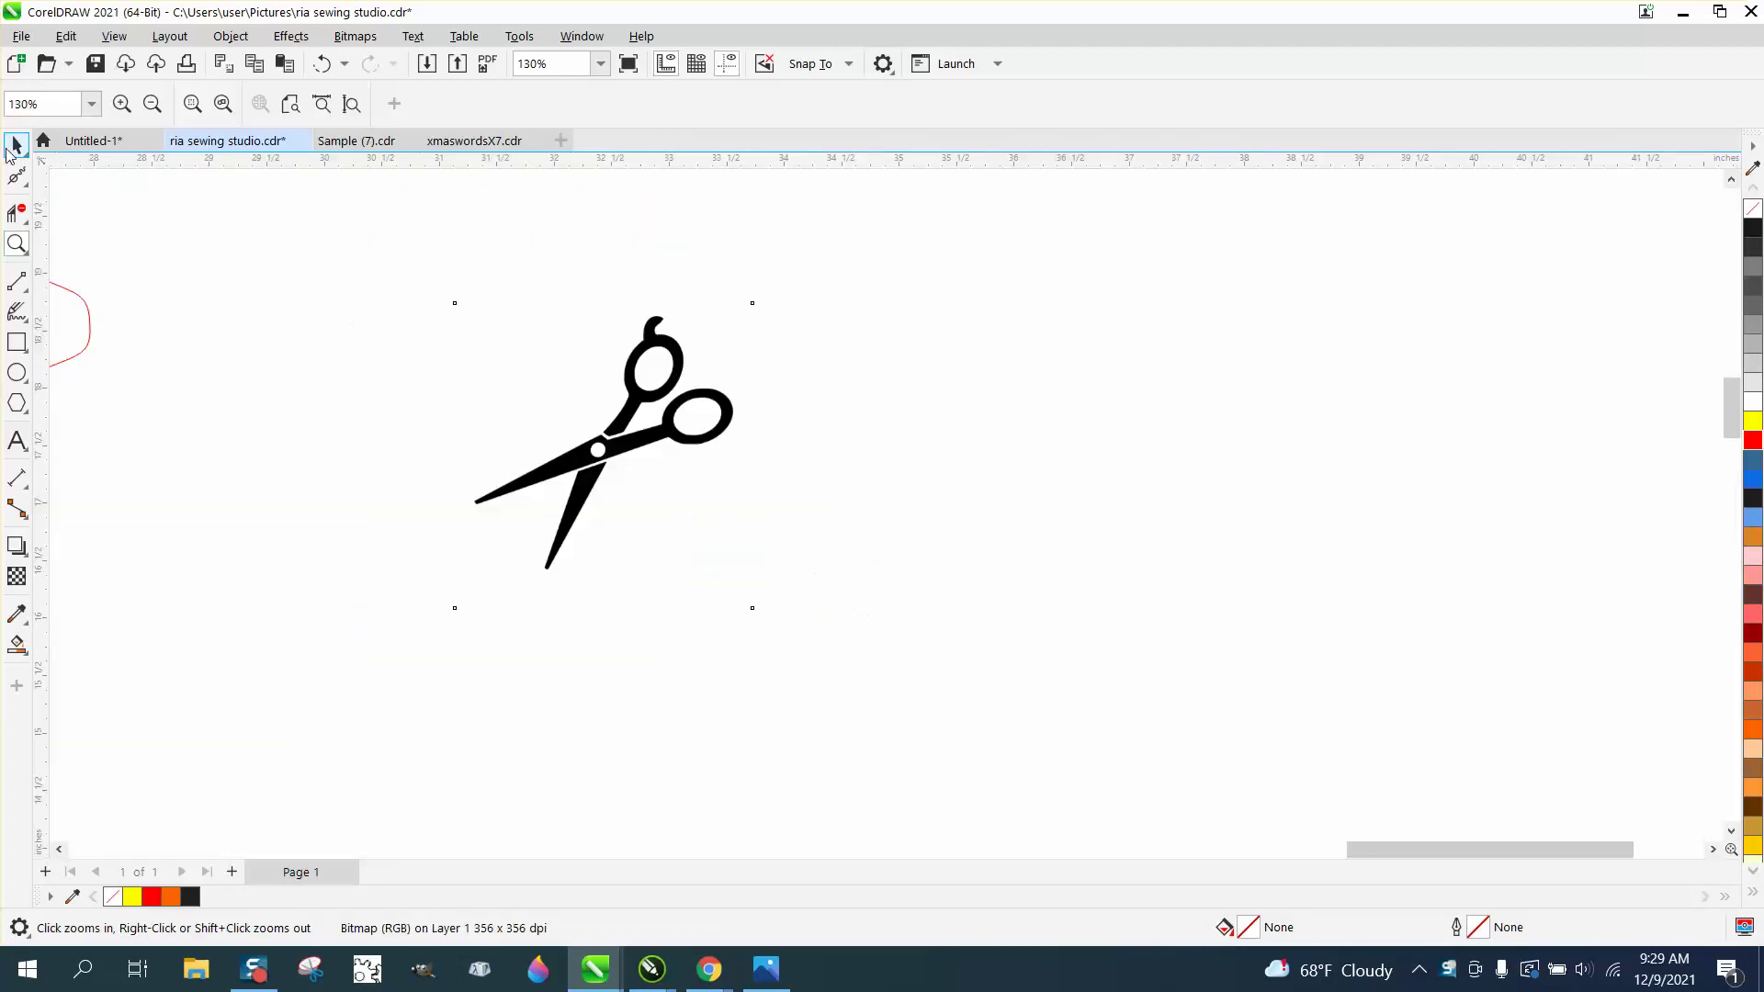
Step: Trace the scissors bitmap with Outline Trace > Clipart and place the 6-object trace to its right
click(17, 145)
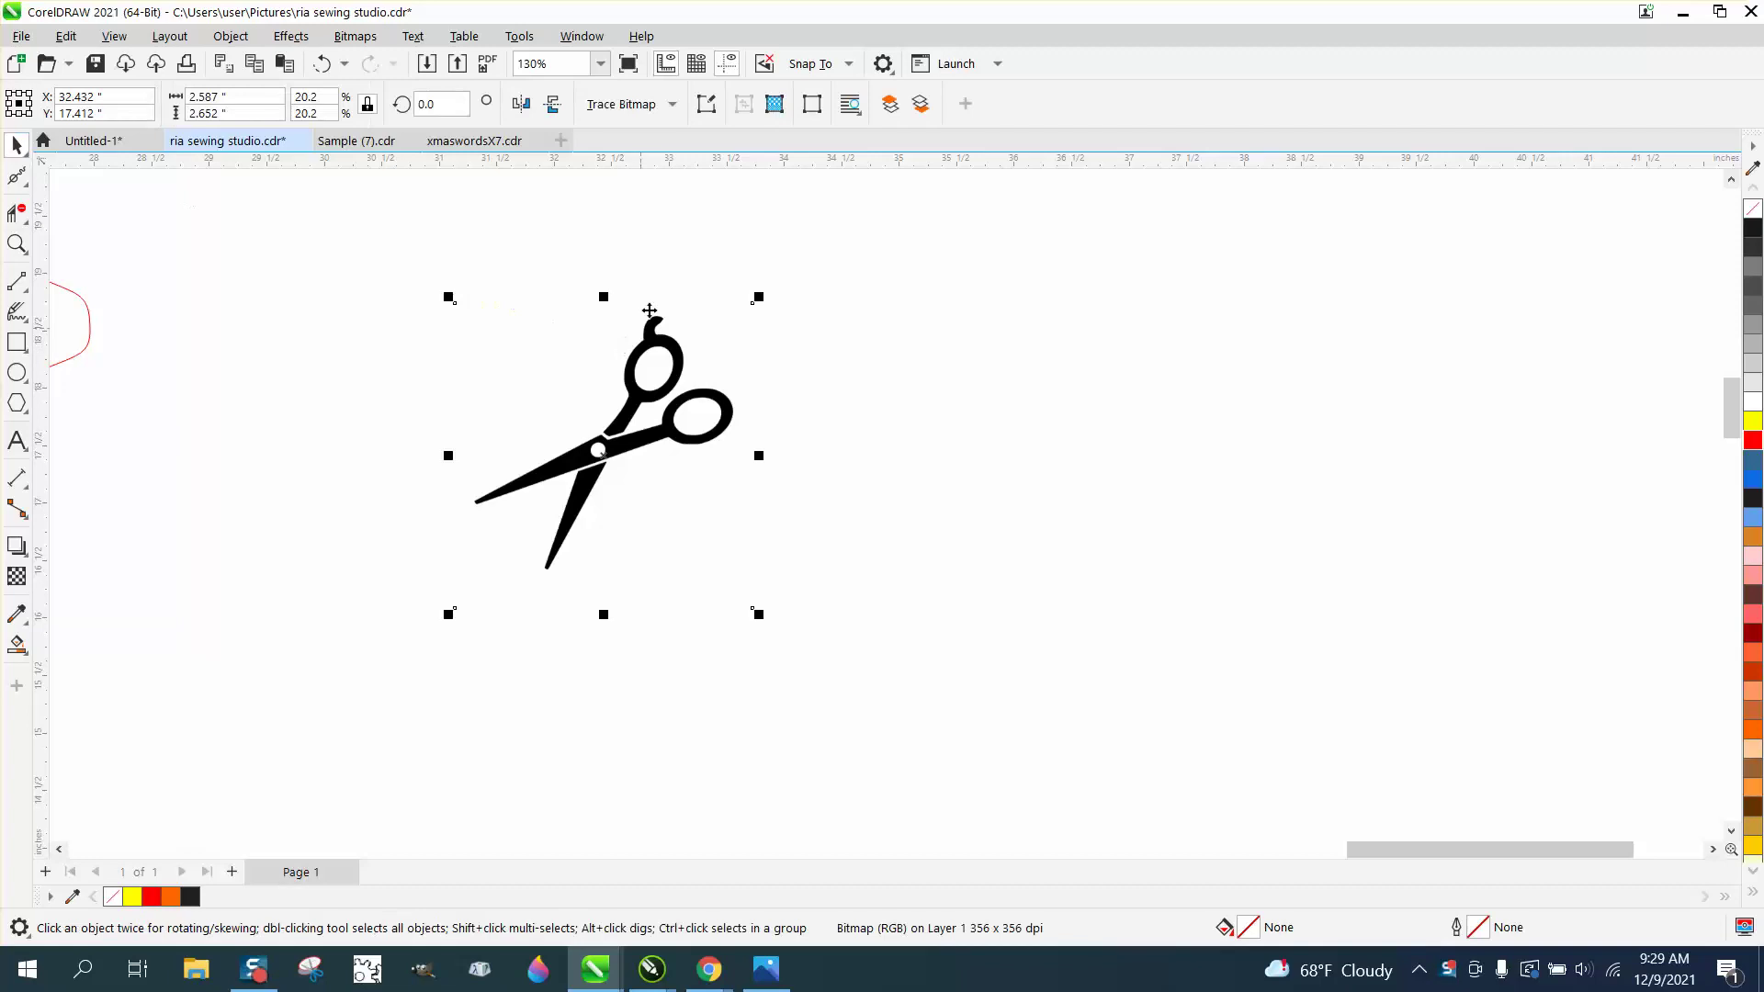
click(676, 105)
mouse_move(651, 188)
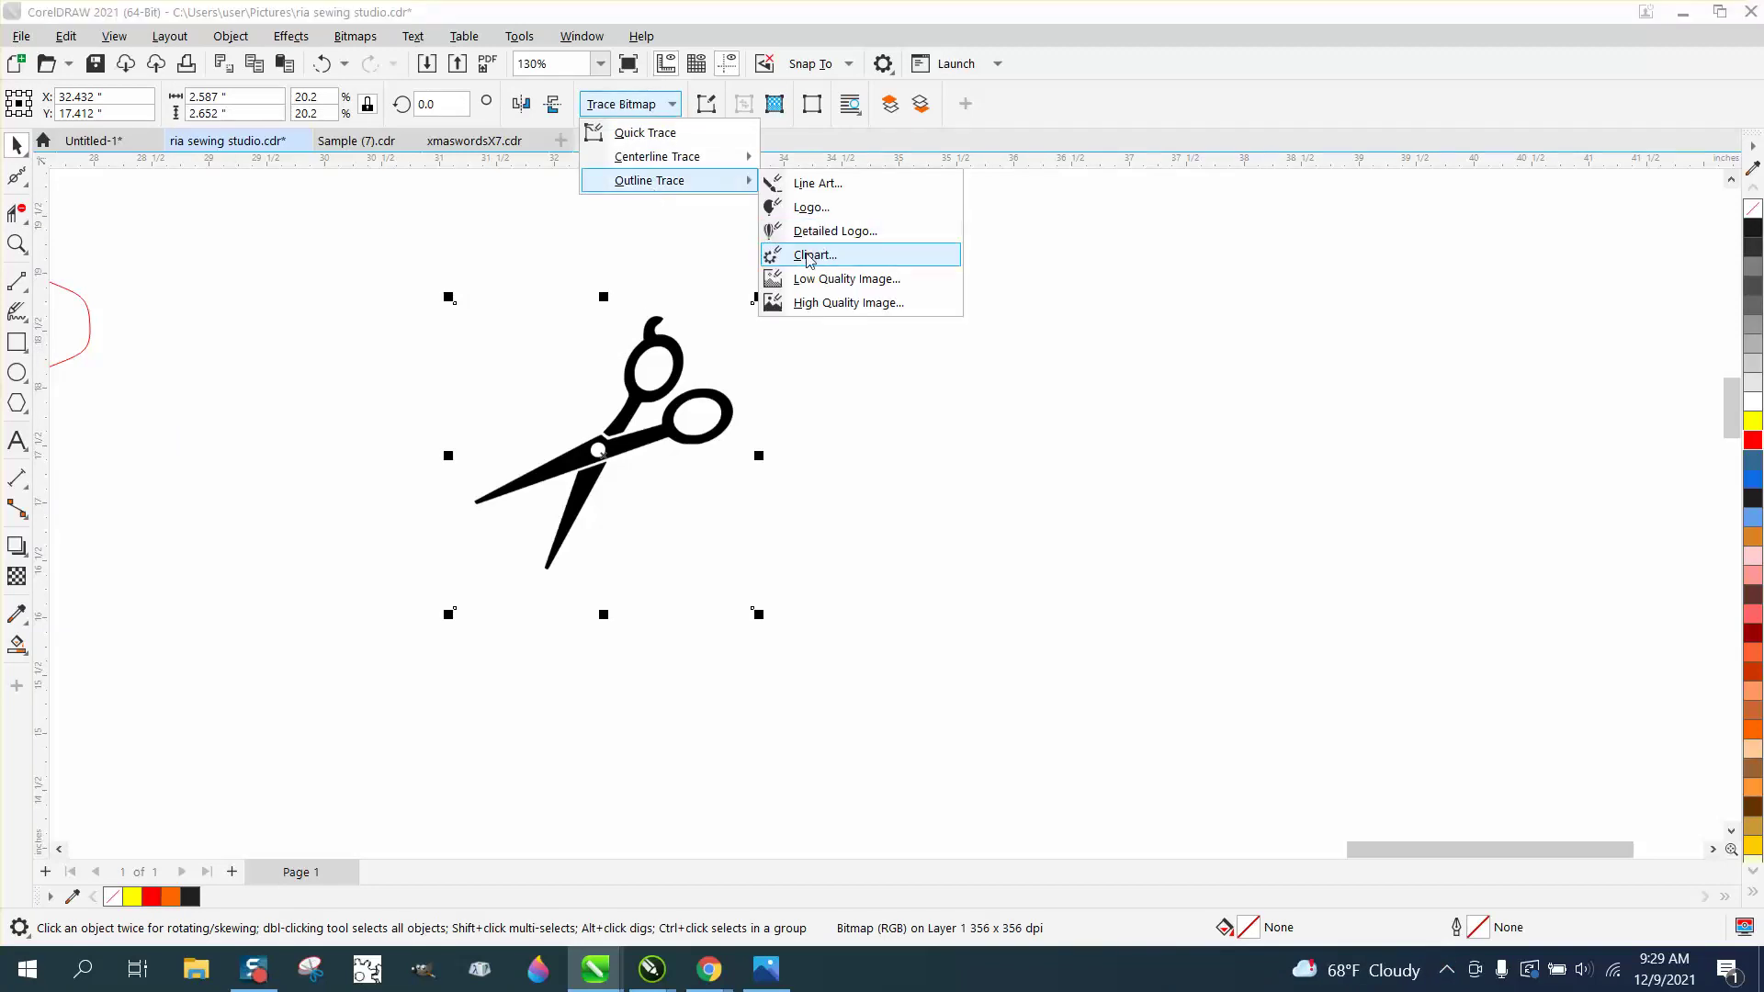
click(810, 257)
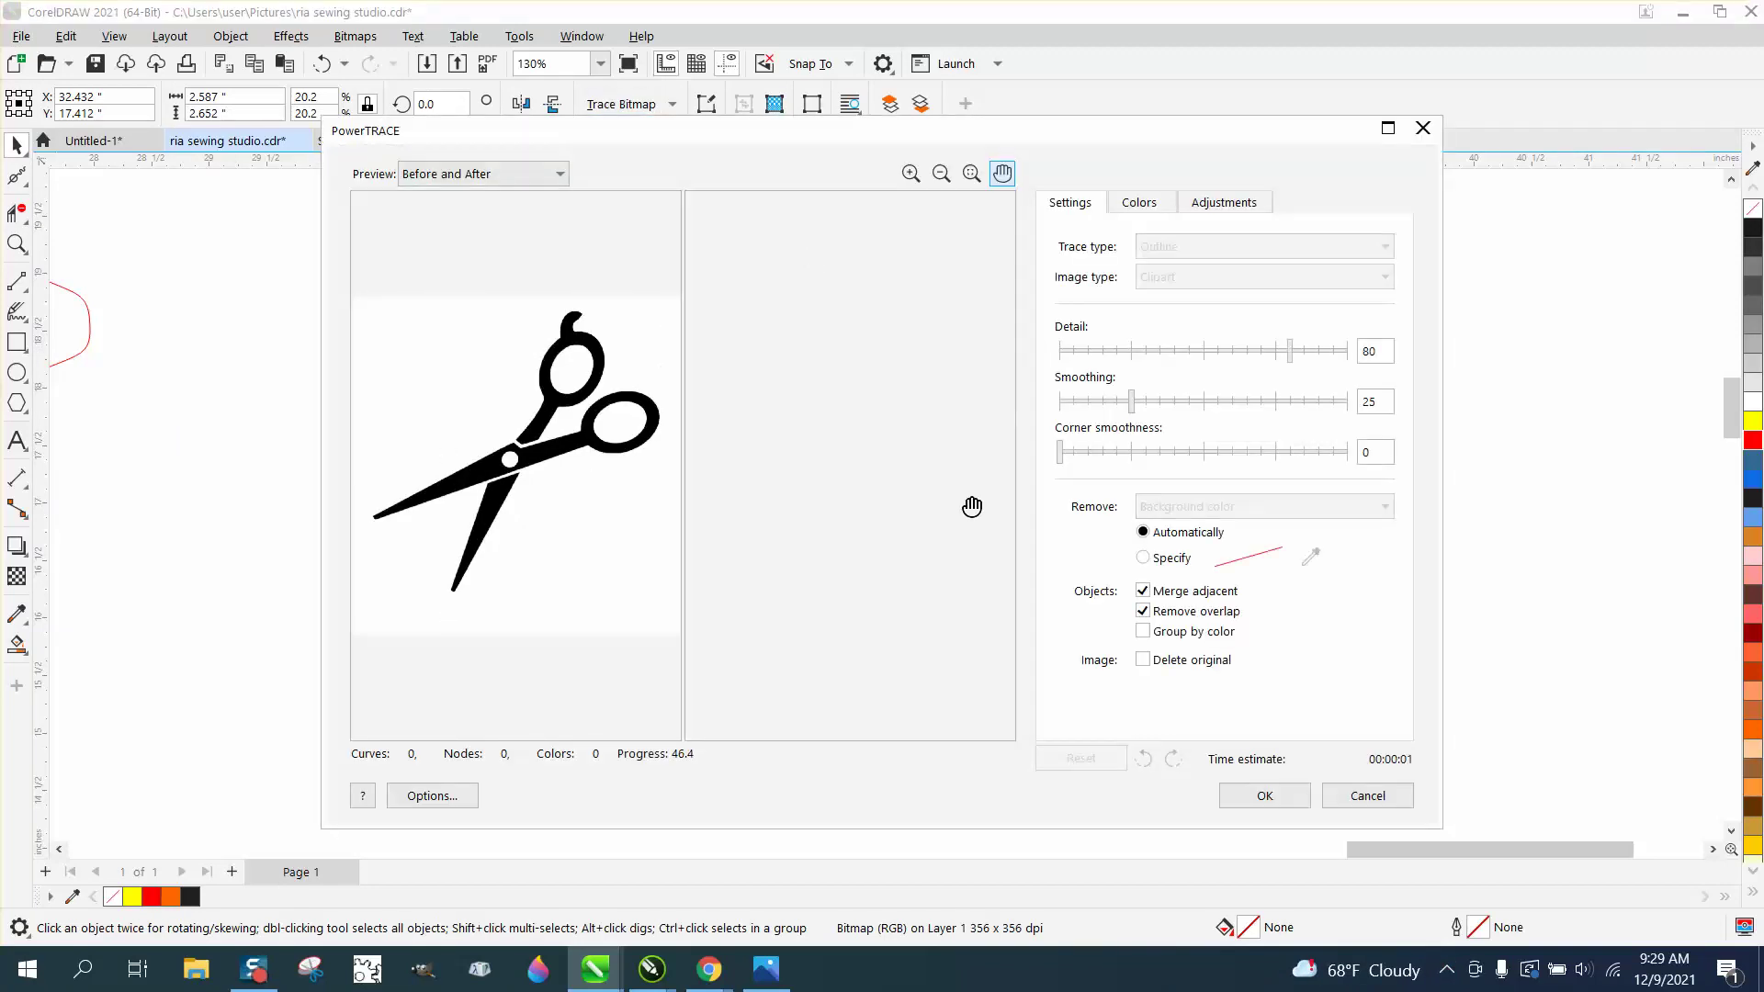
click(1264, 796)
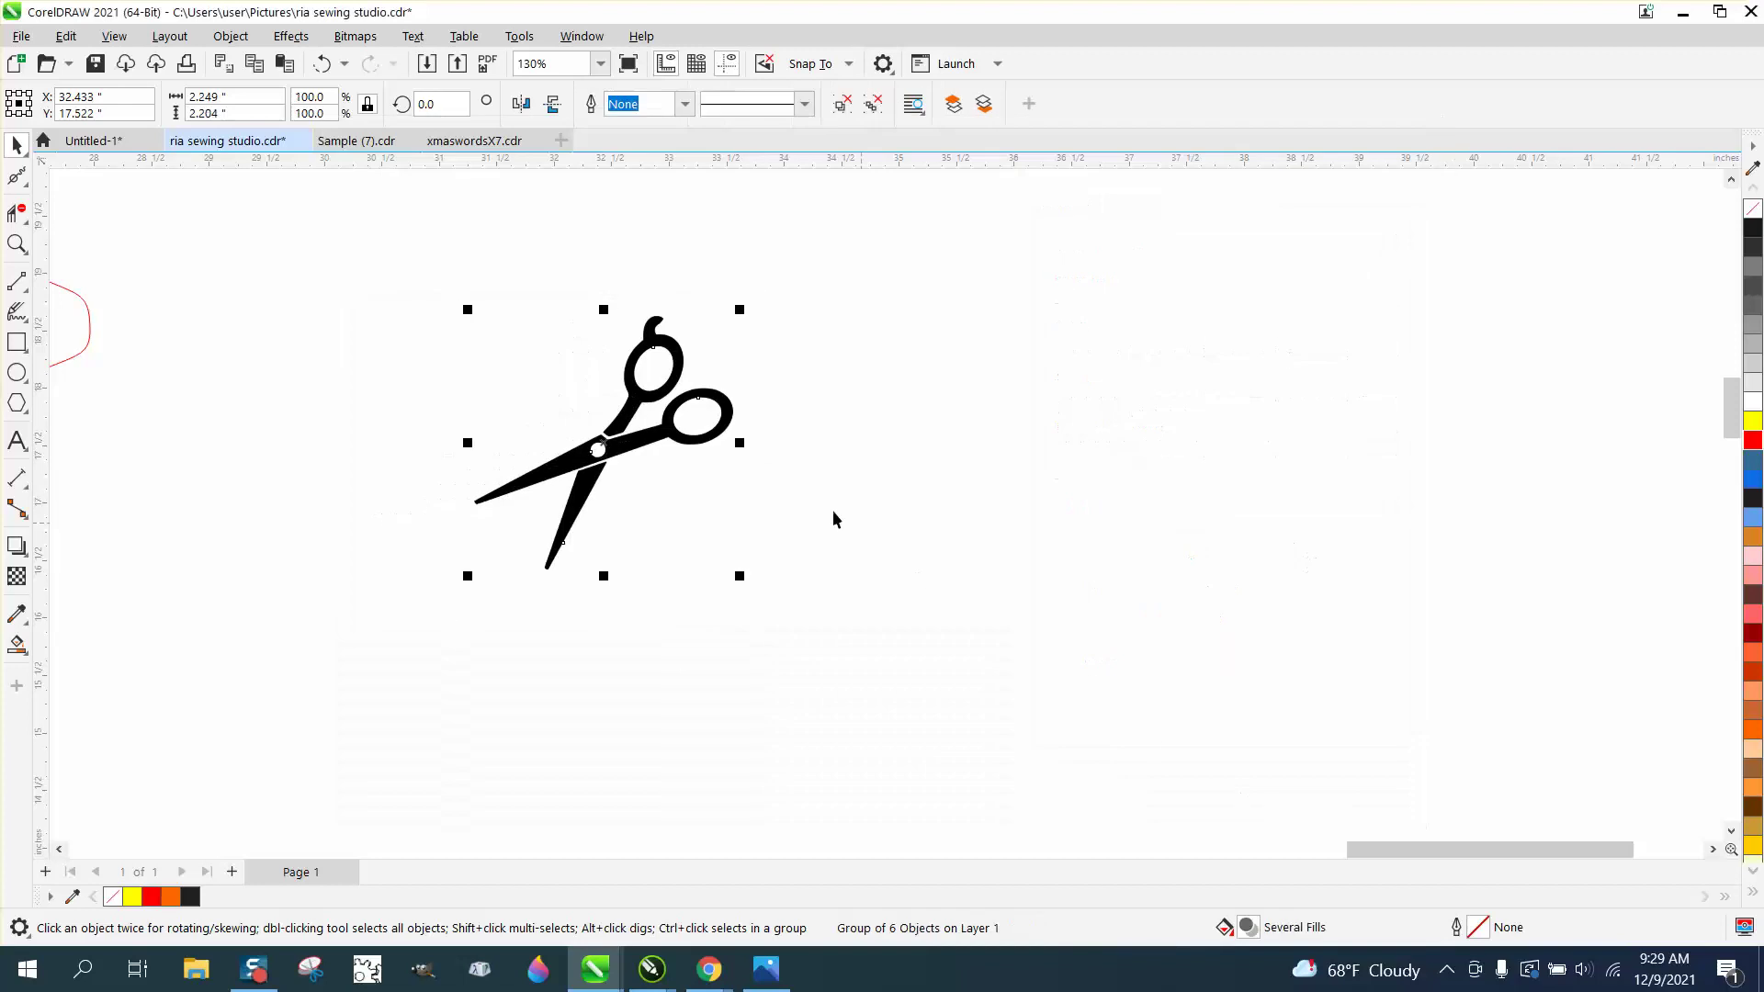
drag(632, 466, 1062, 465)
Step: Draw a yellow rectangle over the traced scissors and send it to the back of the page
click(17, 244)
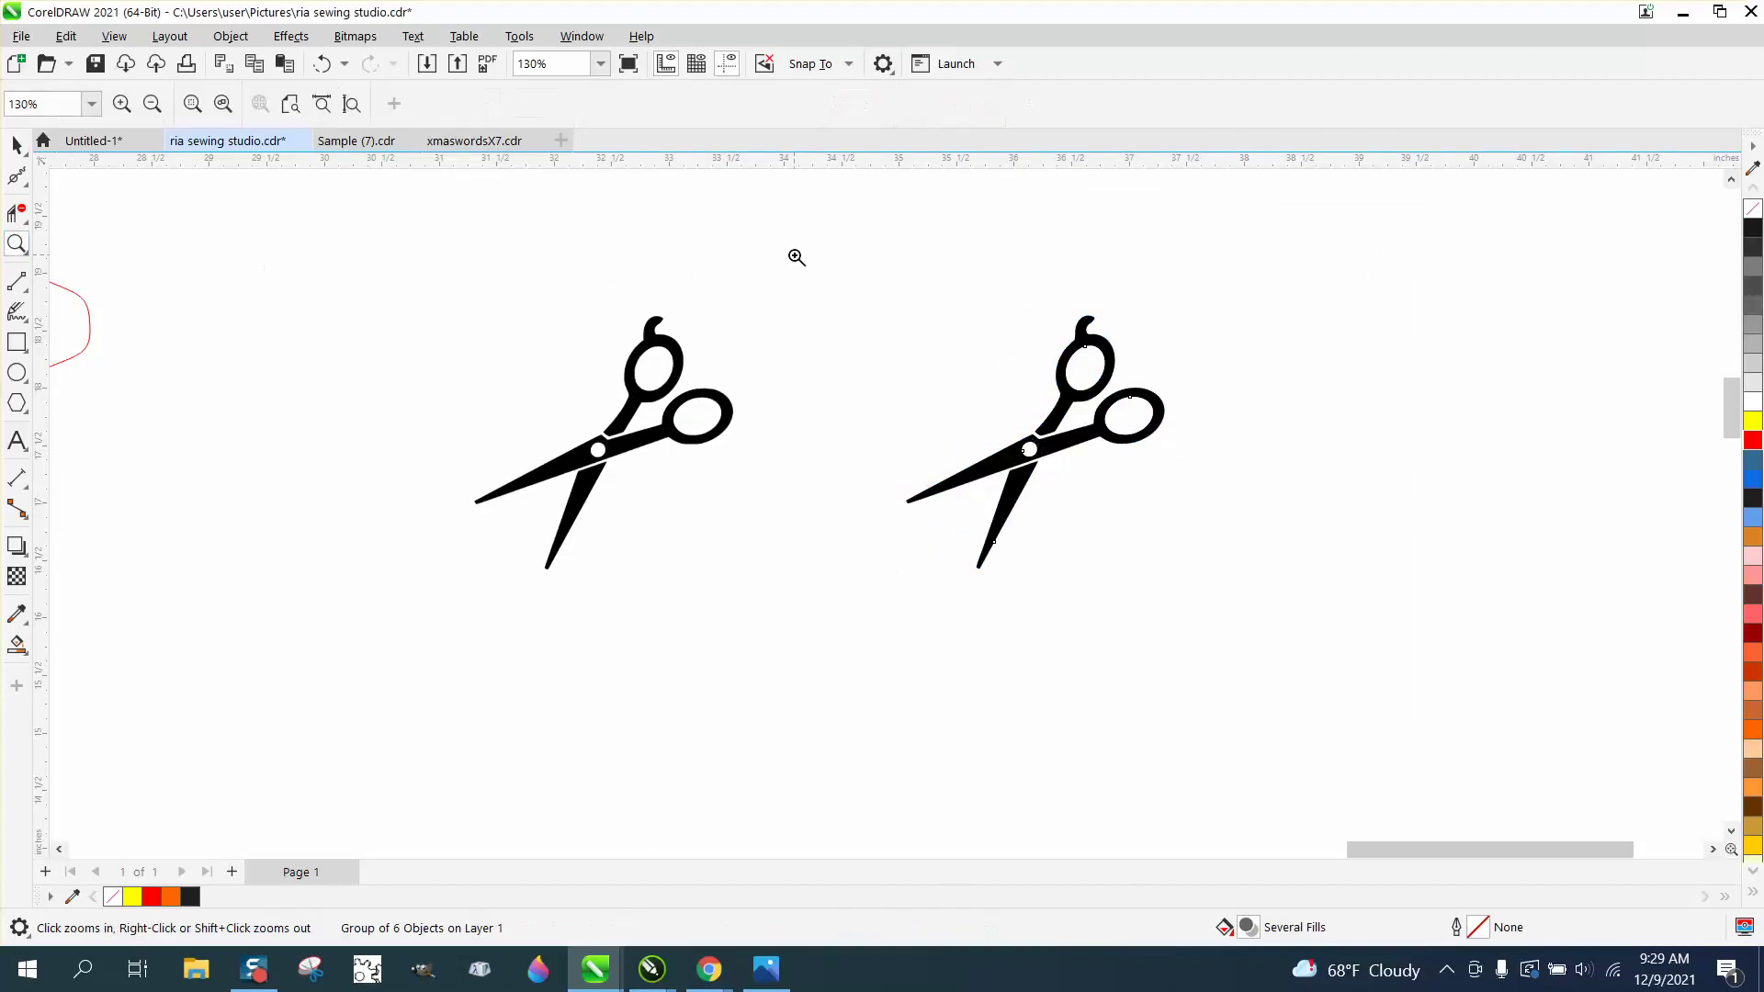
drag(797, 280, 1299, 670)
click(1752, 421)
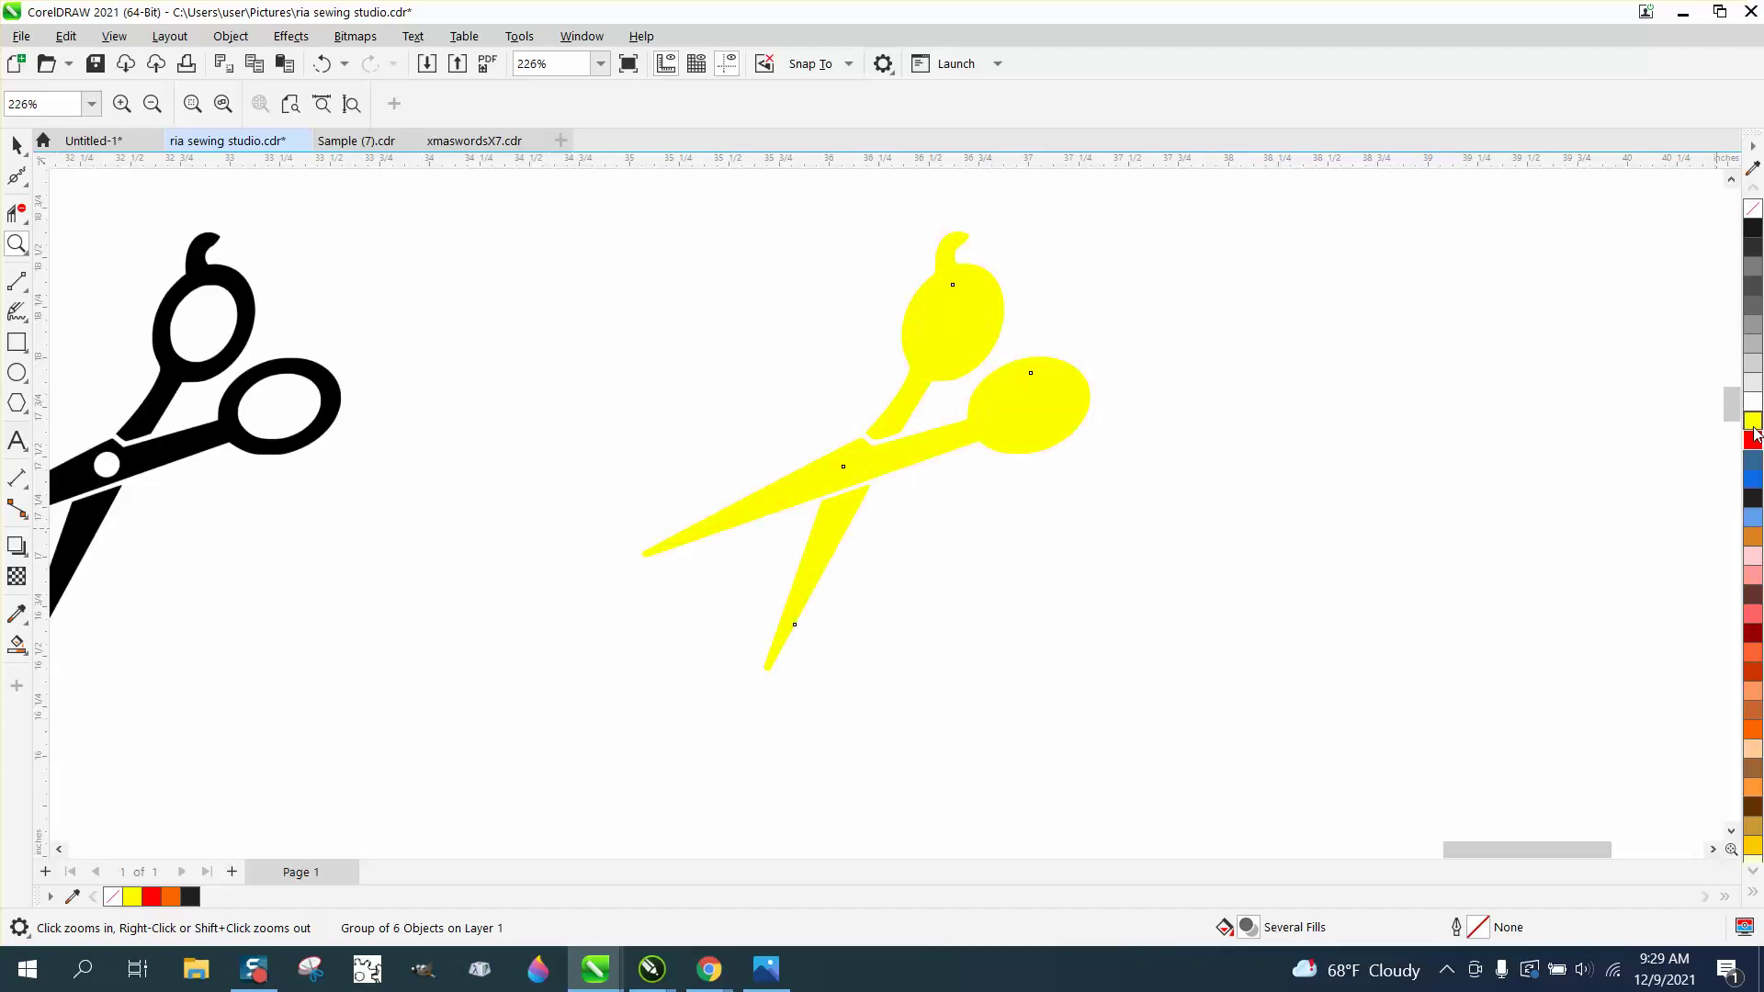
click(320, 63)
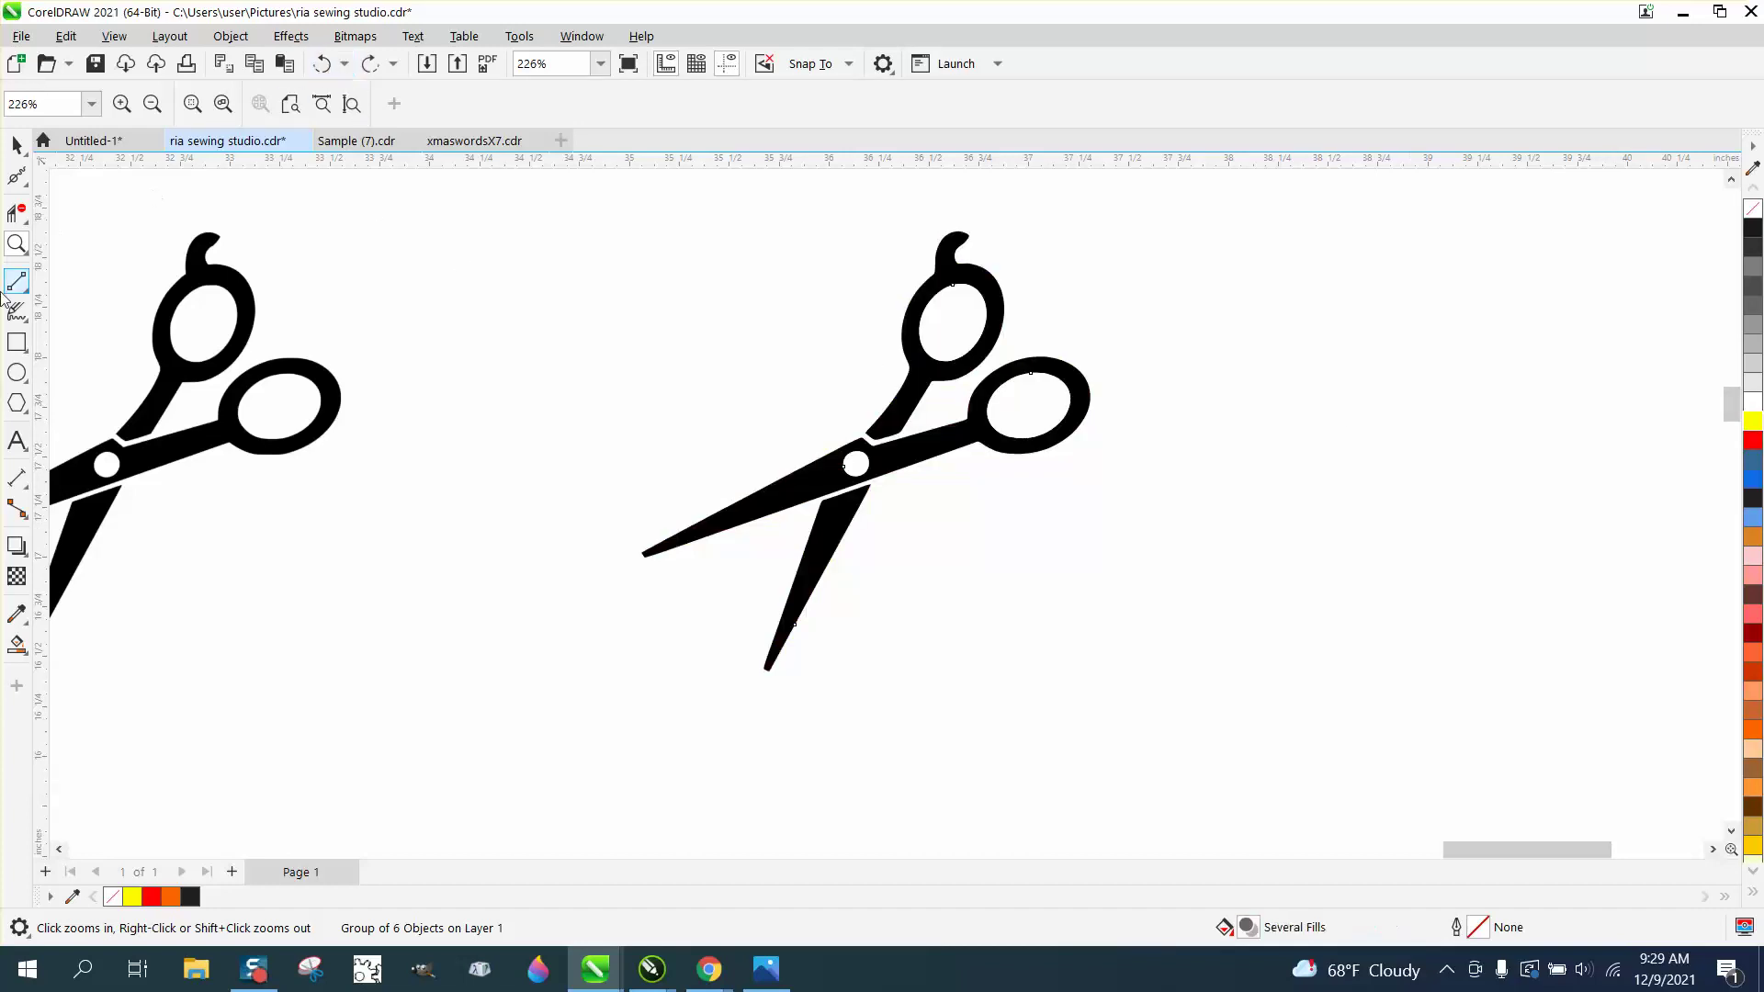
click(17, 341)
drag(553, 205, 1279, 730)
click(1752, 420)
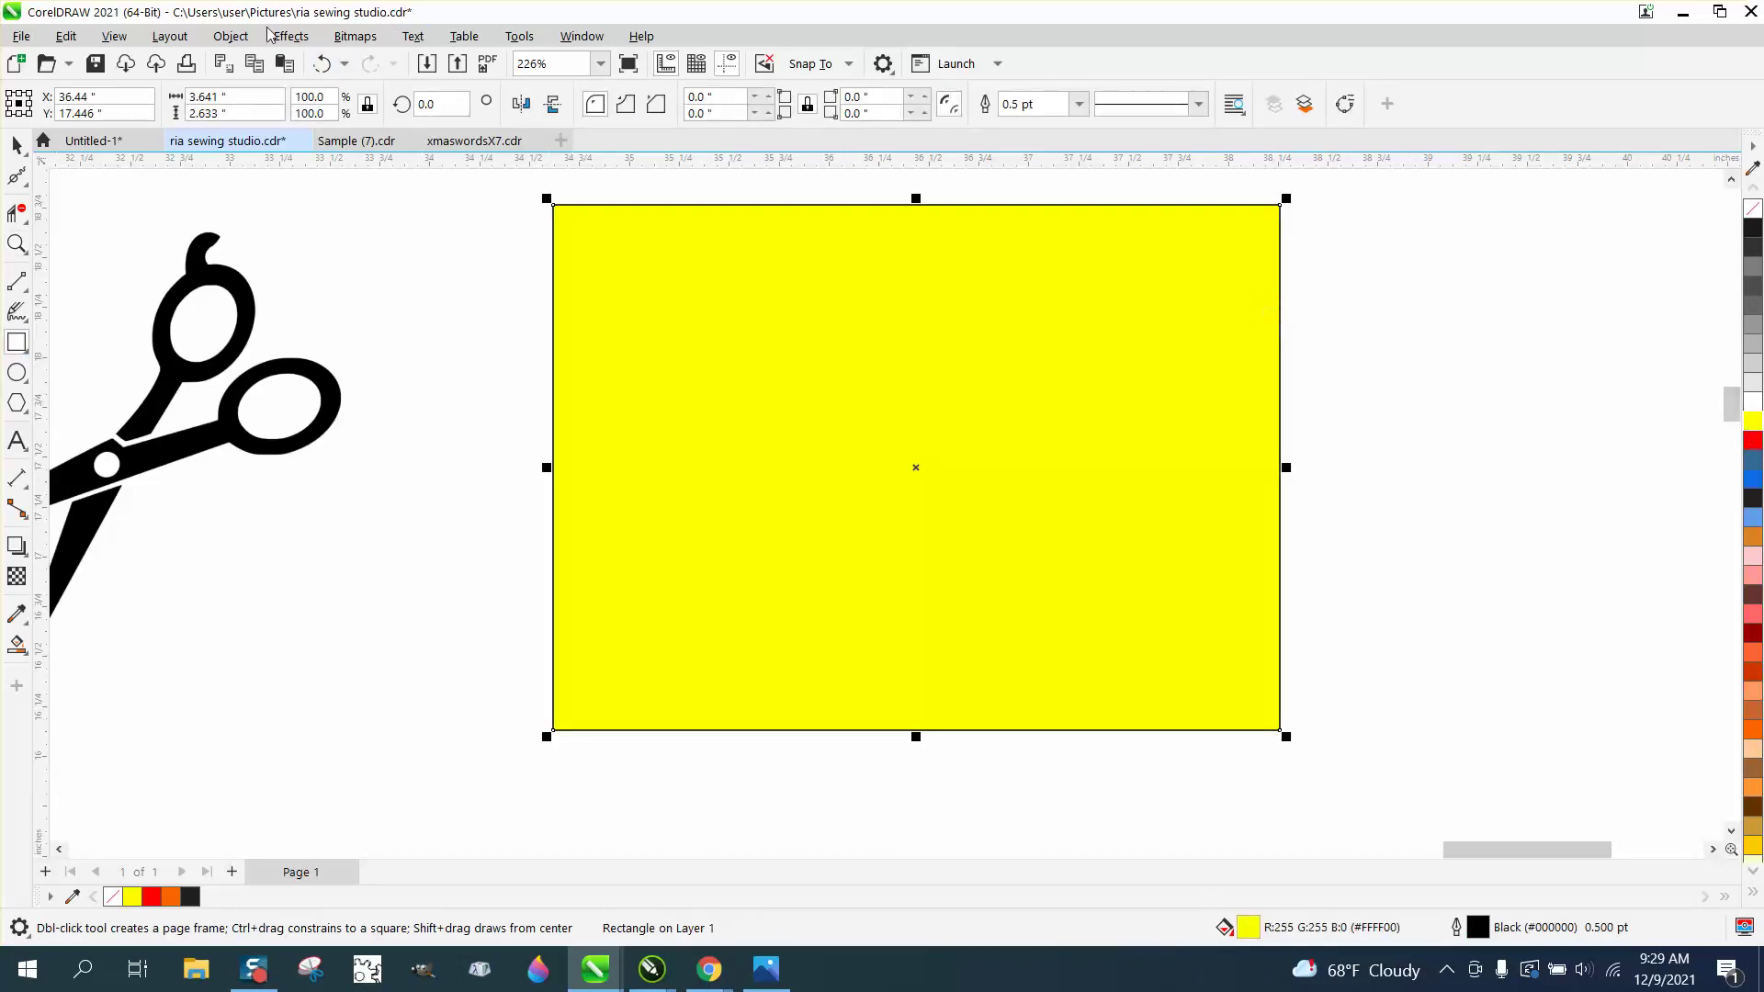
click(230, 35)
mouse_move(317, 379)
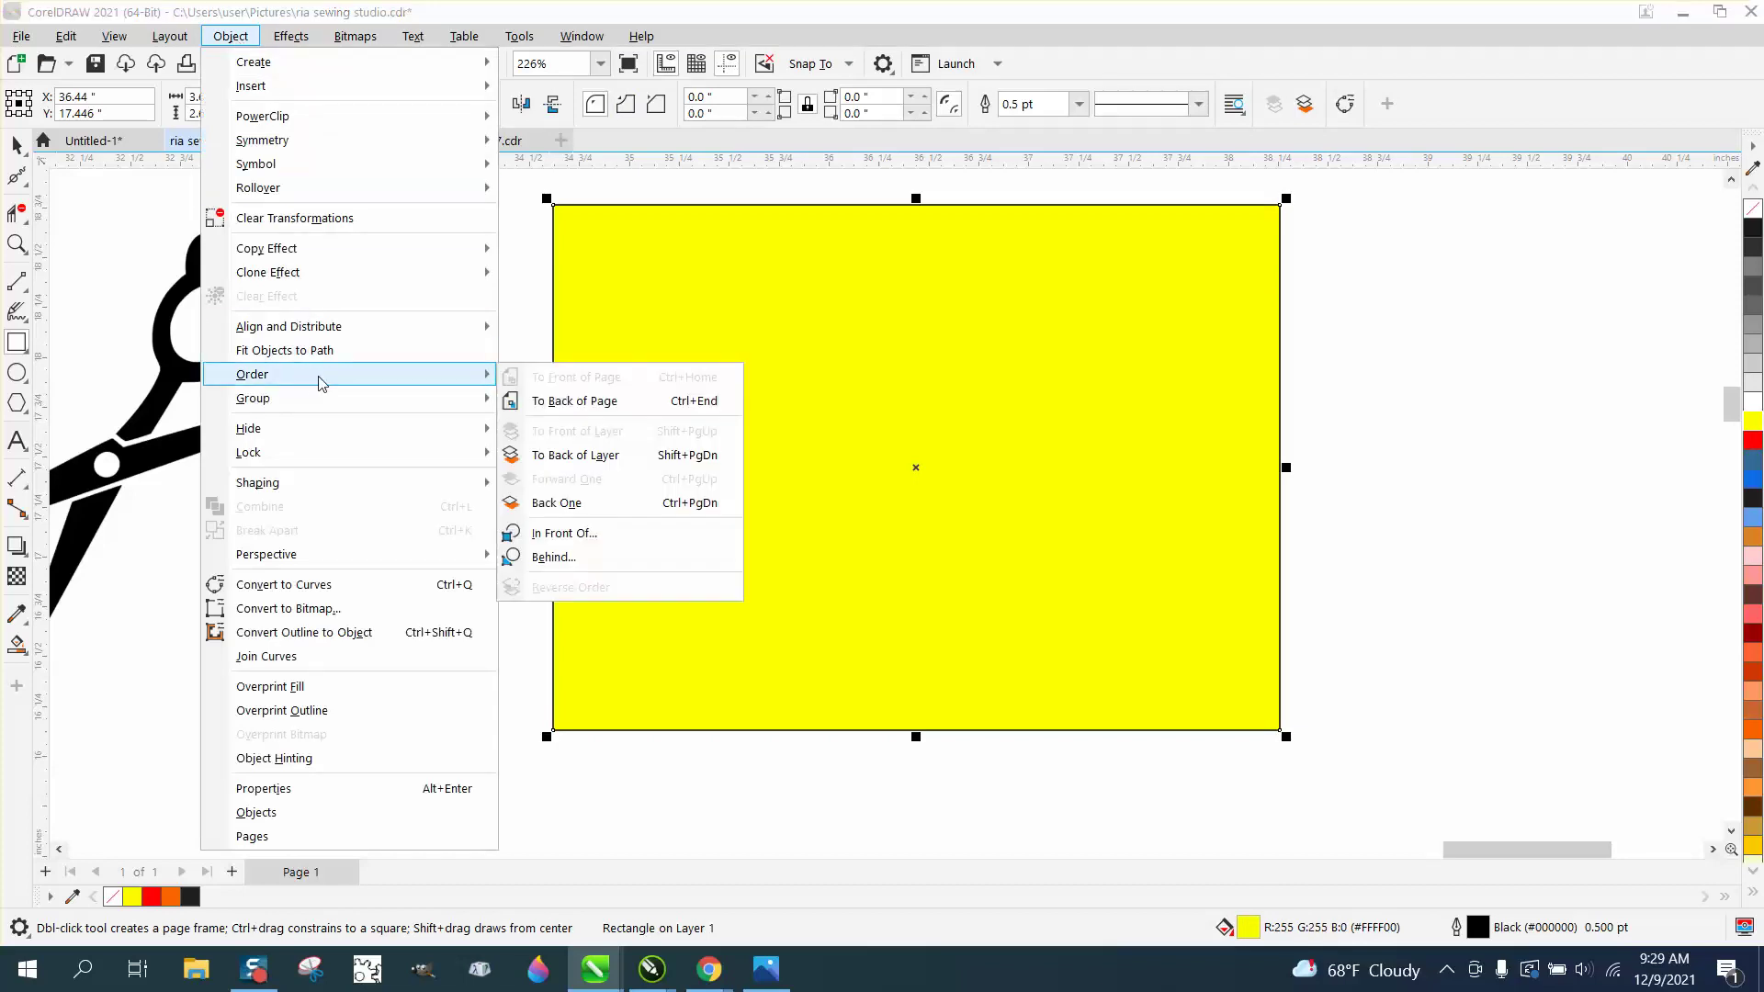
click(570, 401)
click(930, 528)
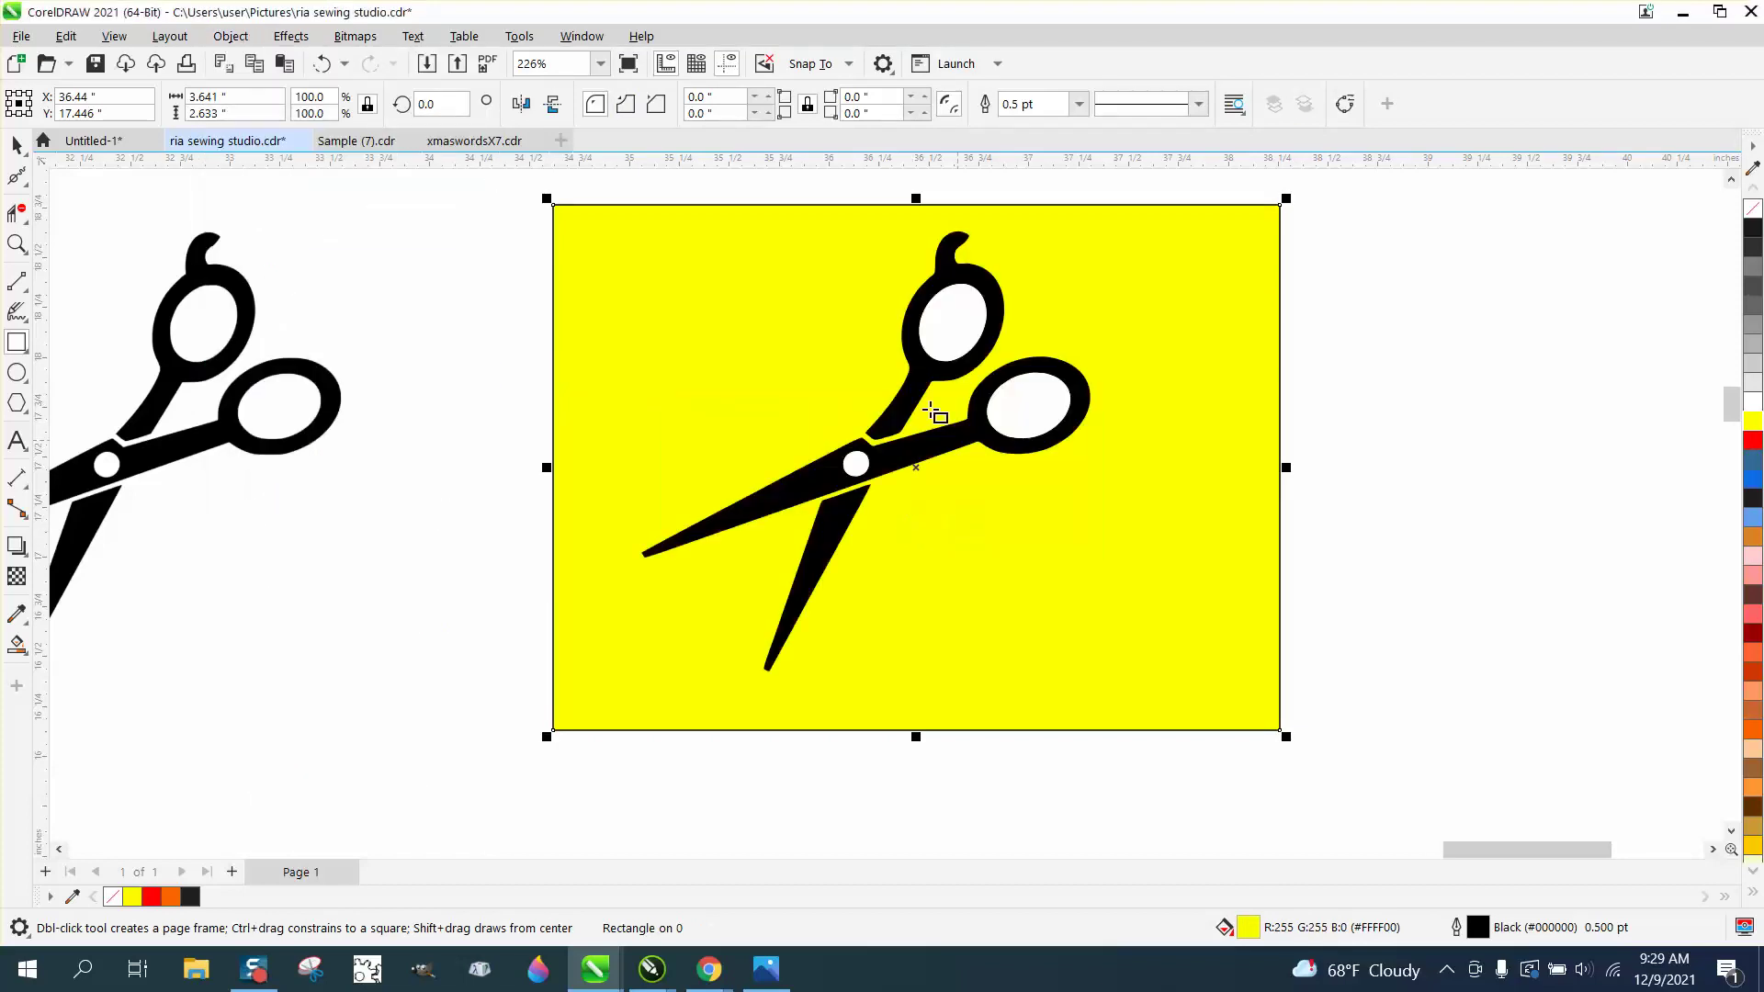
Step: Ungroup the traced scissors and delete the white shapes filling the handle holes
click(909, 319)
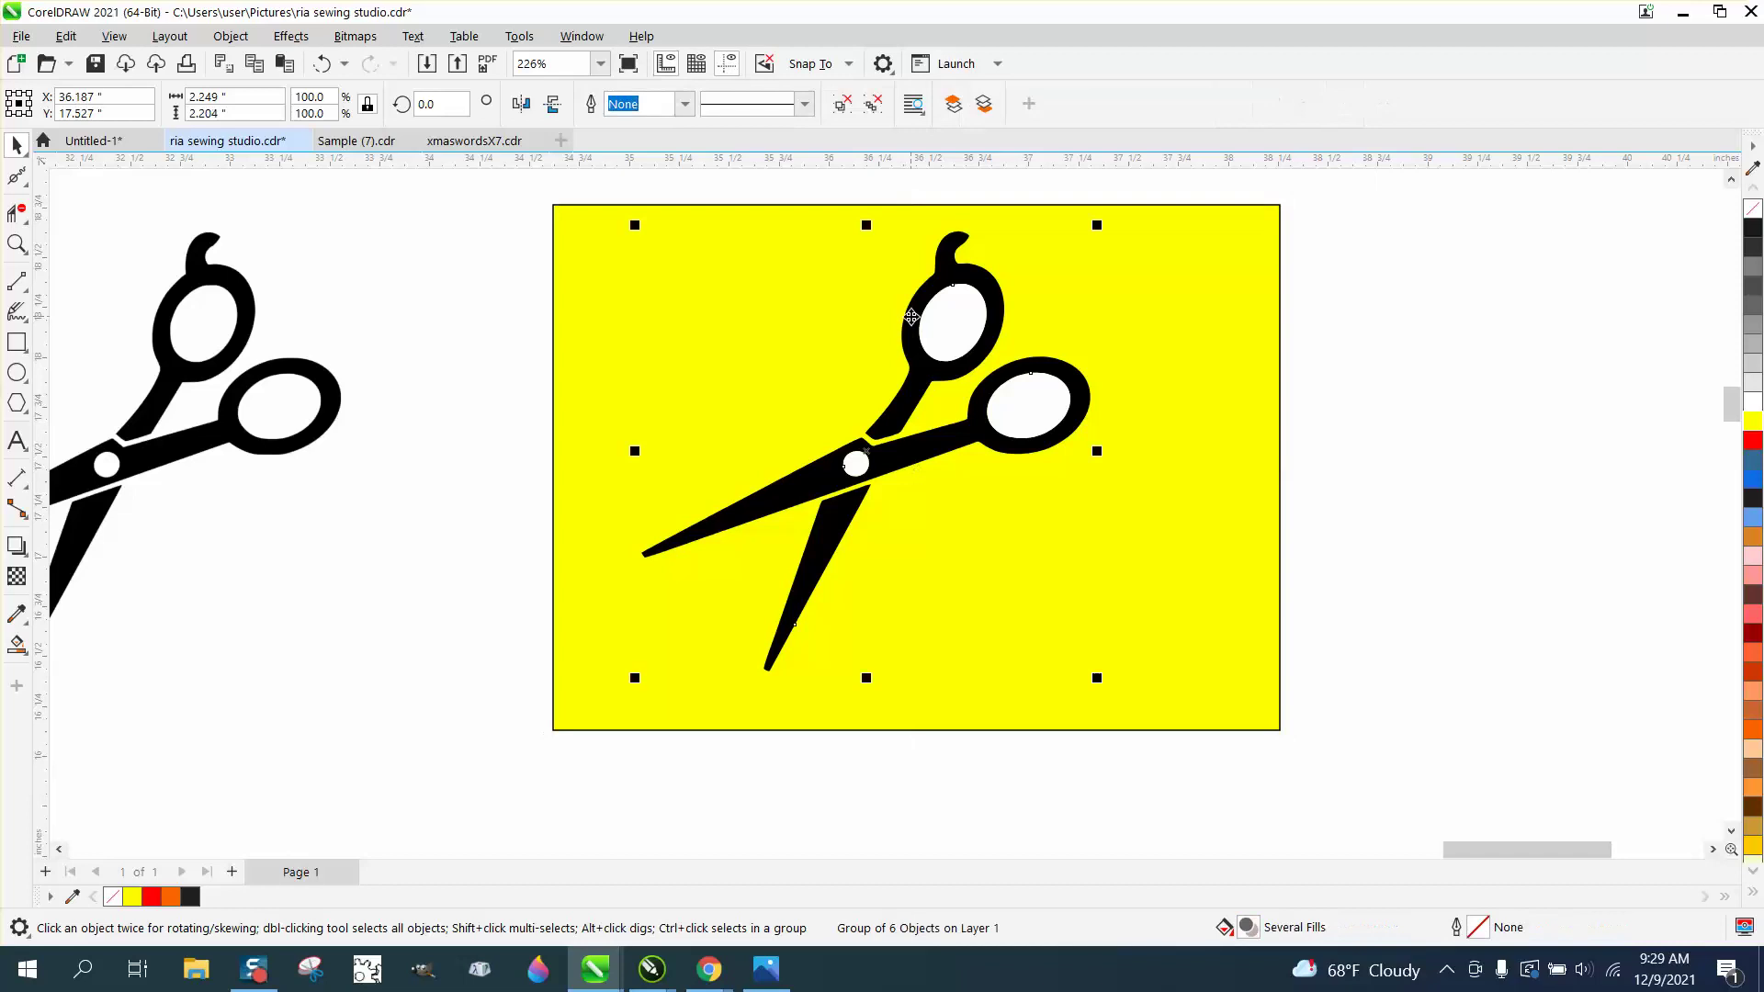
click(231, 36)
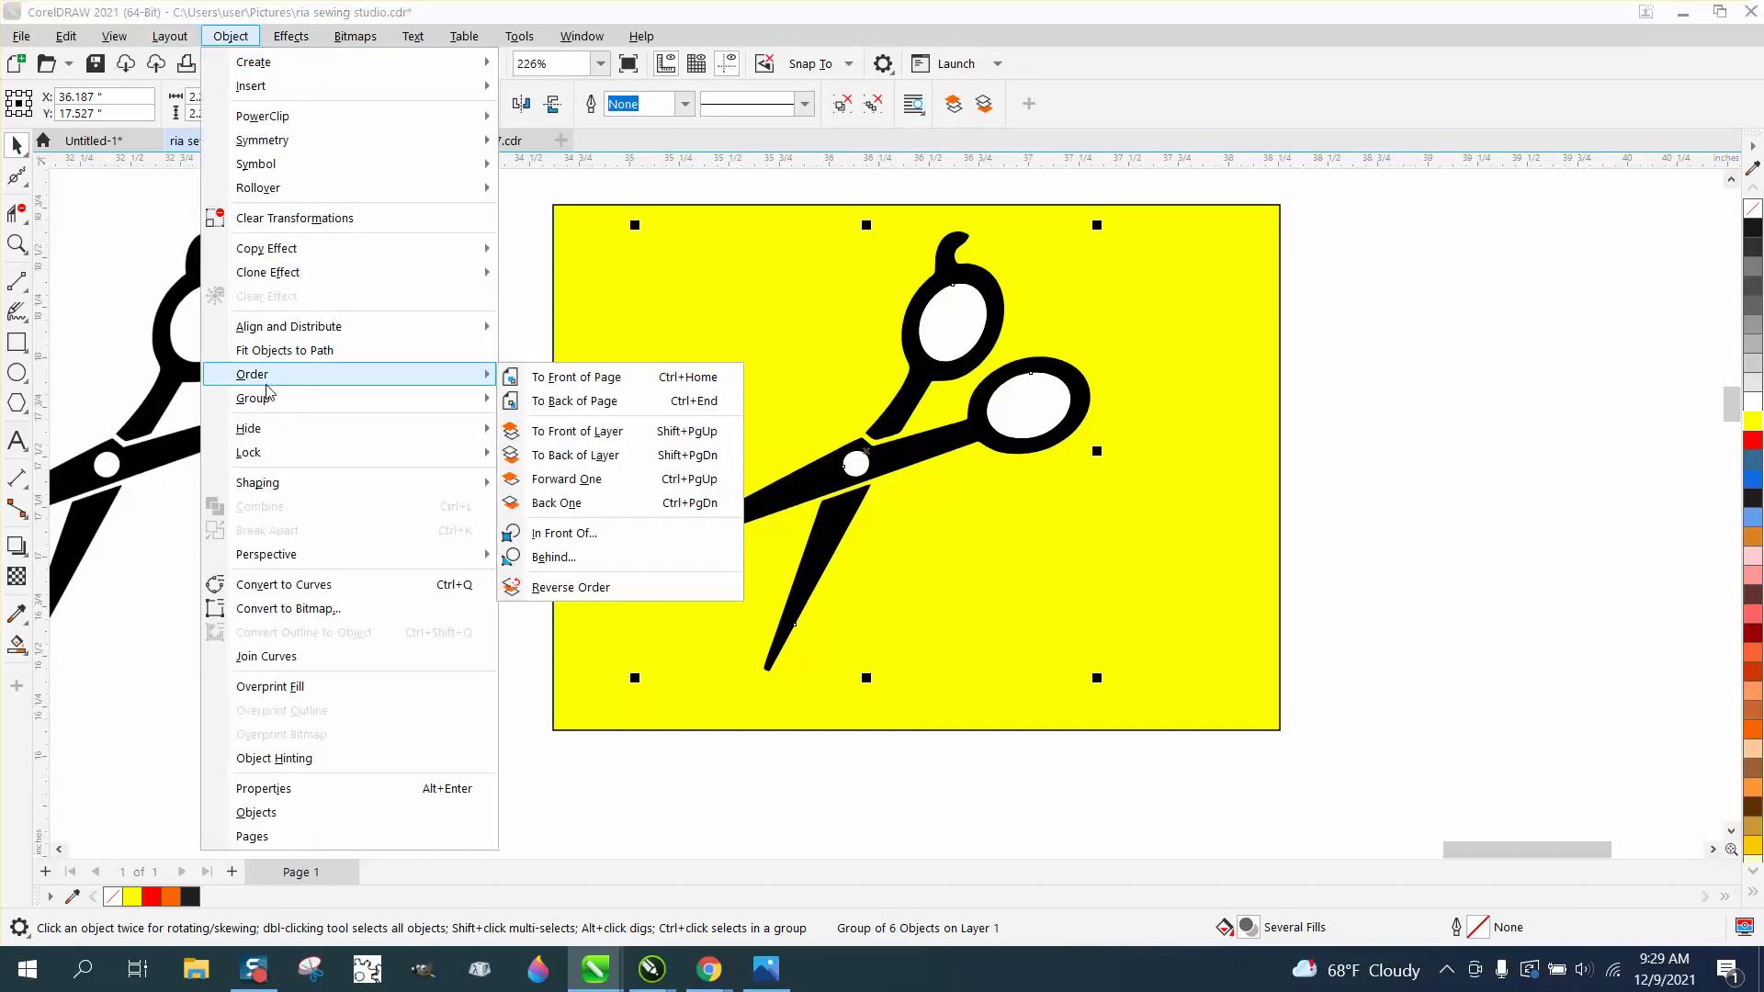
mouse_move(267, 399)
click(527, 424)
click(397, 380)
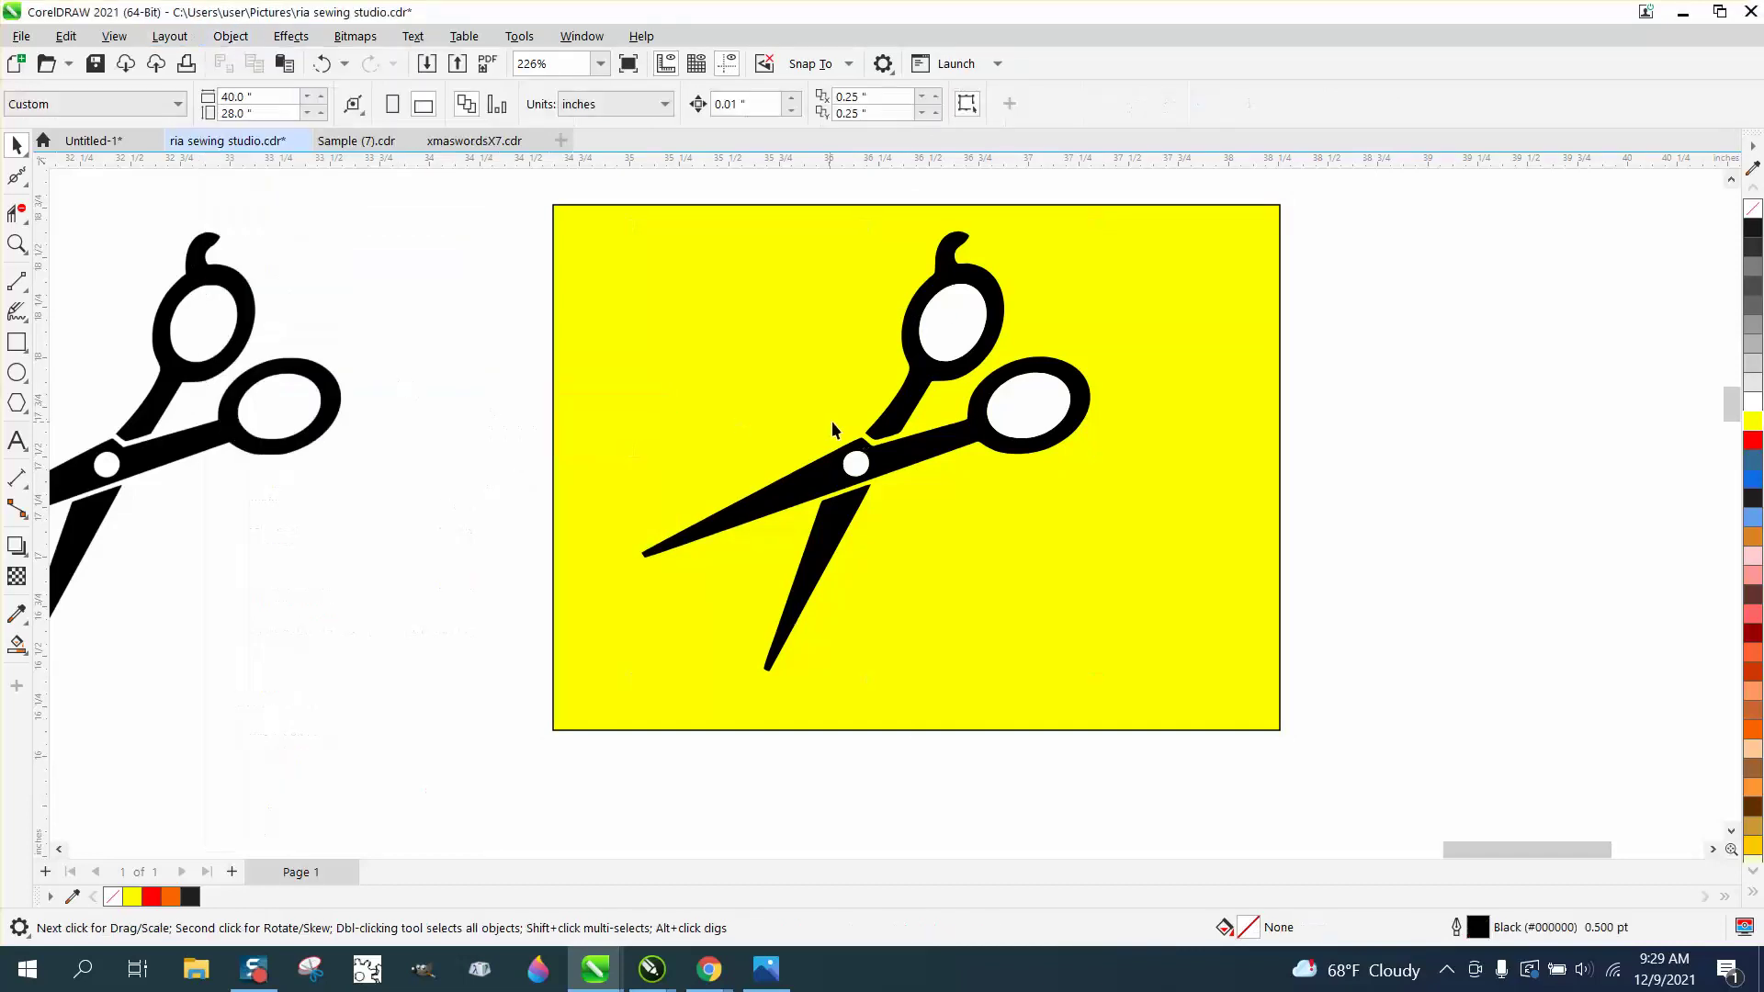
click(857, 465)
key(Escape)
click(951, 331)
click(1041, 405)
key(Delete)
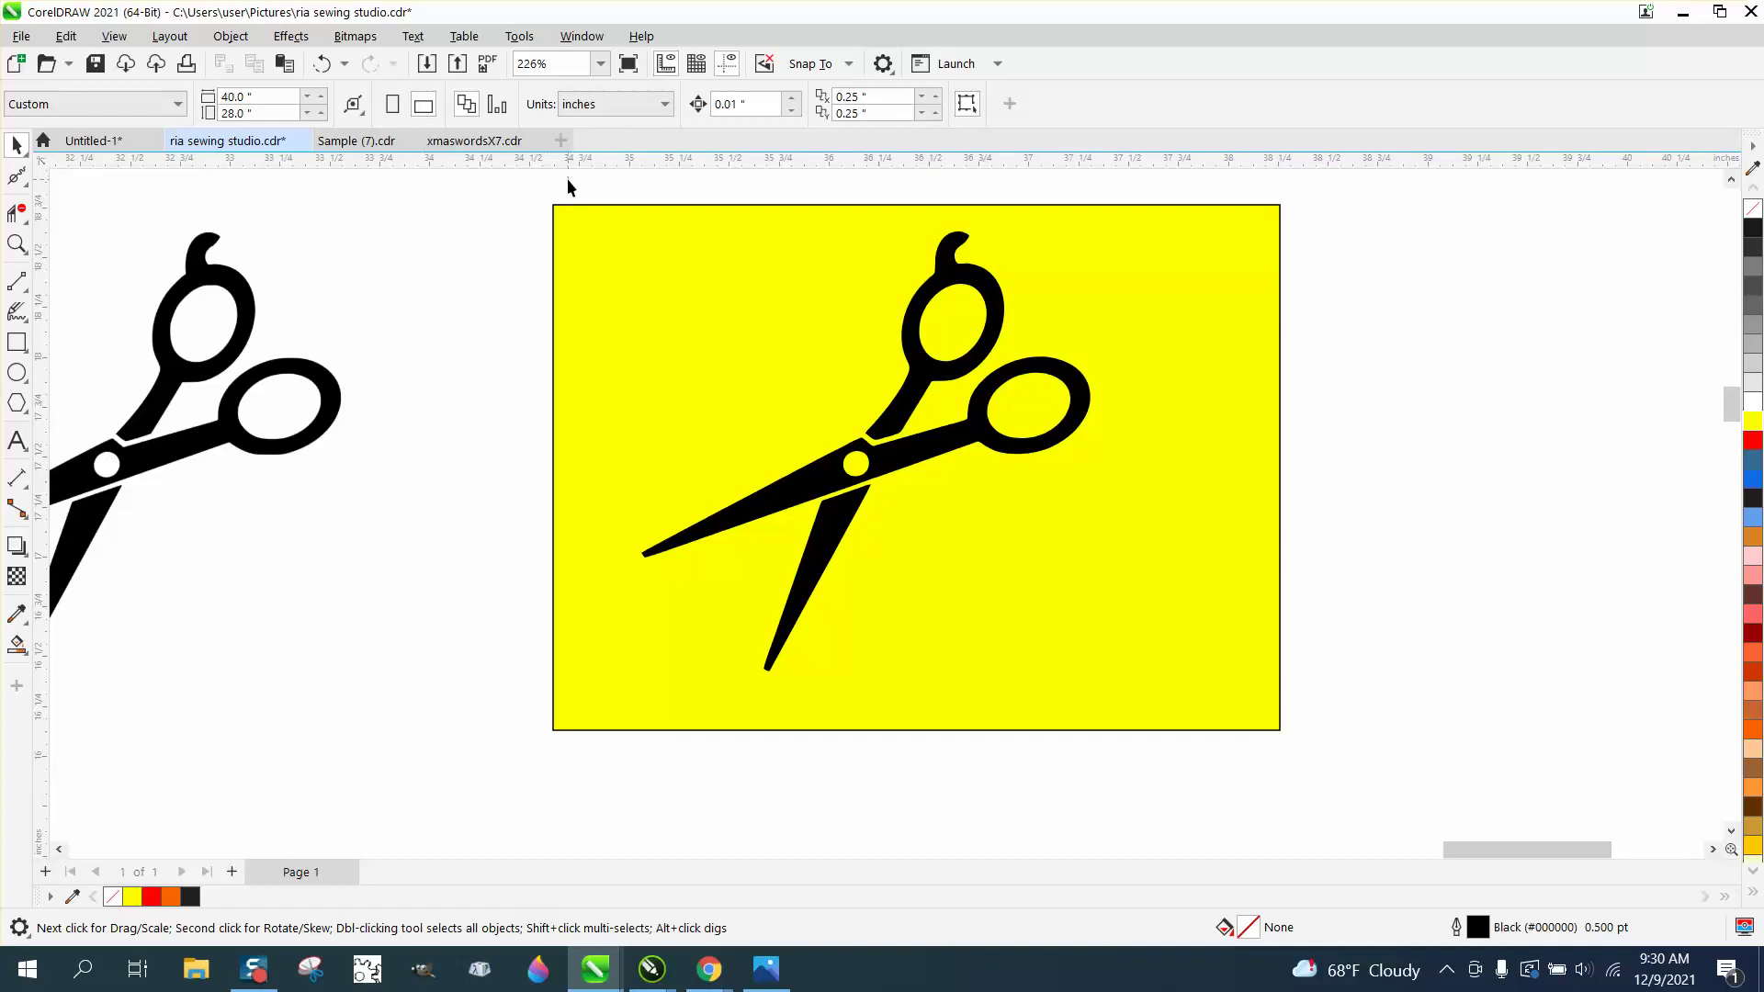
Step: Delete the yellow backing rectangle behind the traced scissors
click(585, 228)
key(Delete)
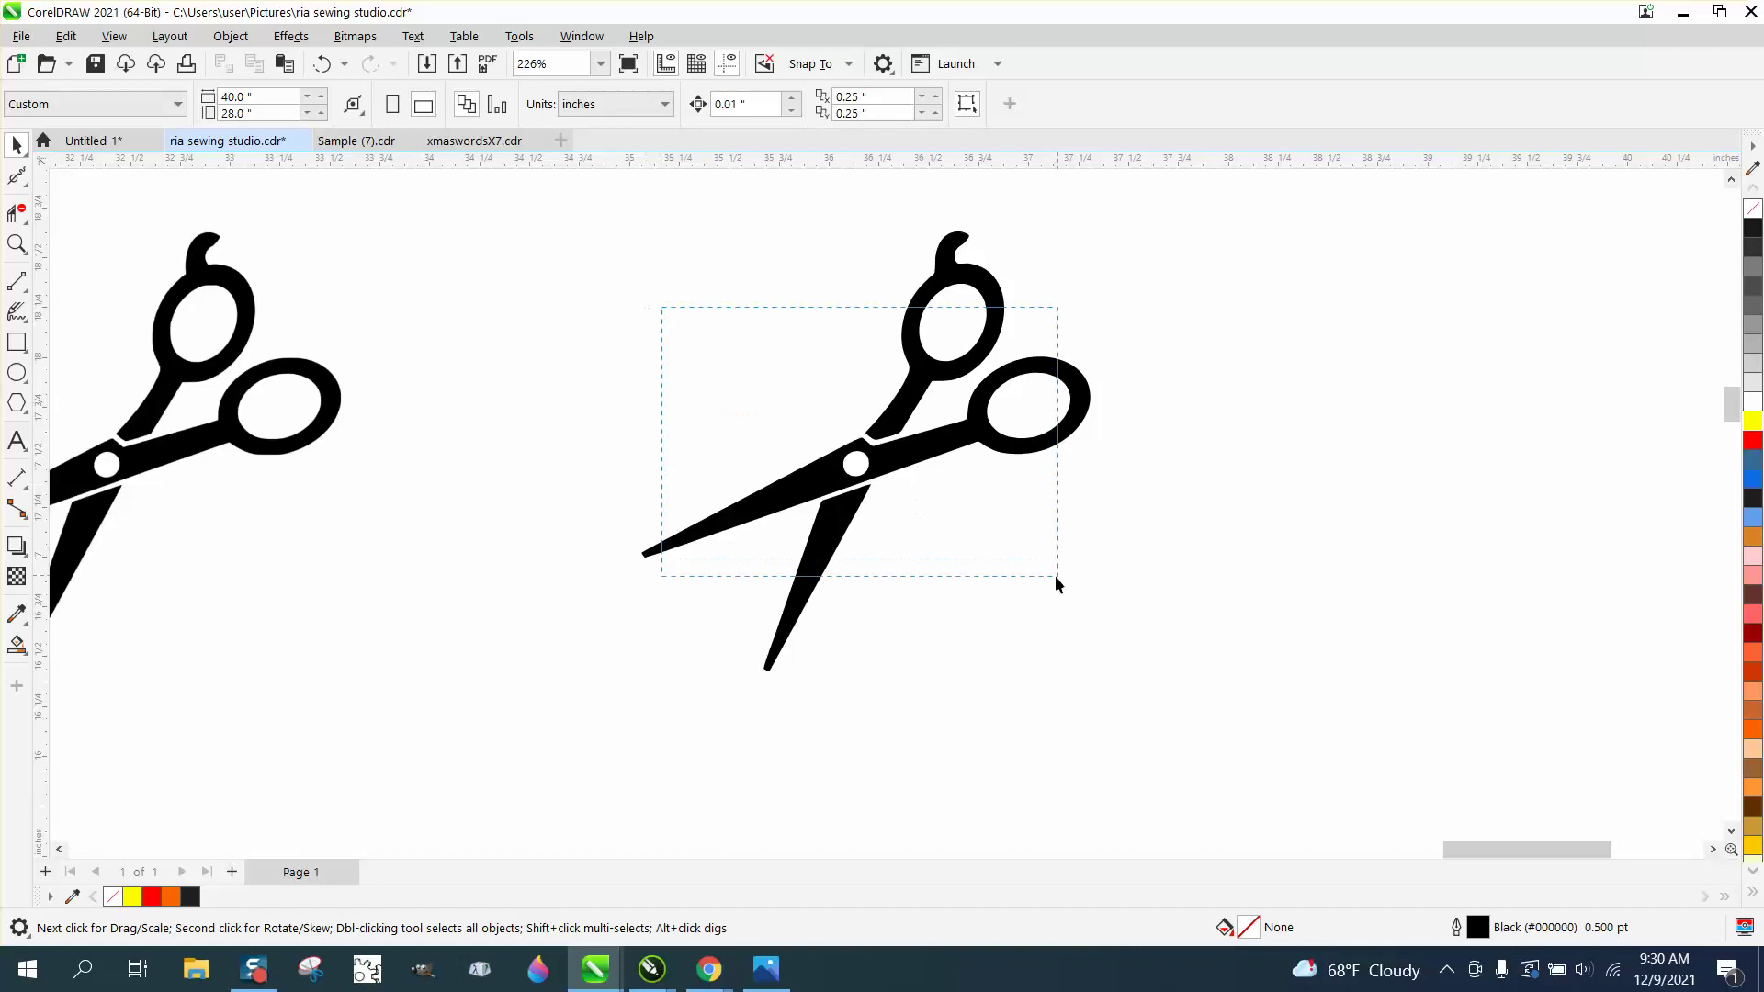
click(17, 244)
drag(718, 372, 1121, 603)
Step: Marquee-select all pieces of the right scissors
click(17, 145)
click(772, 370)
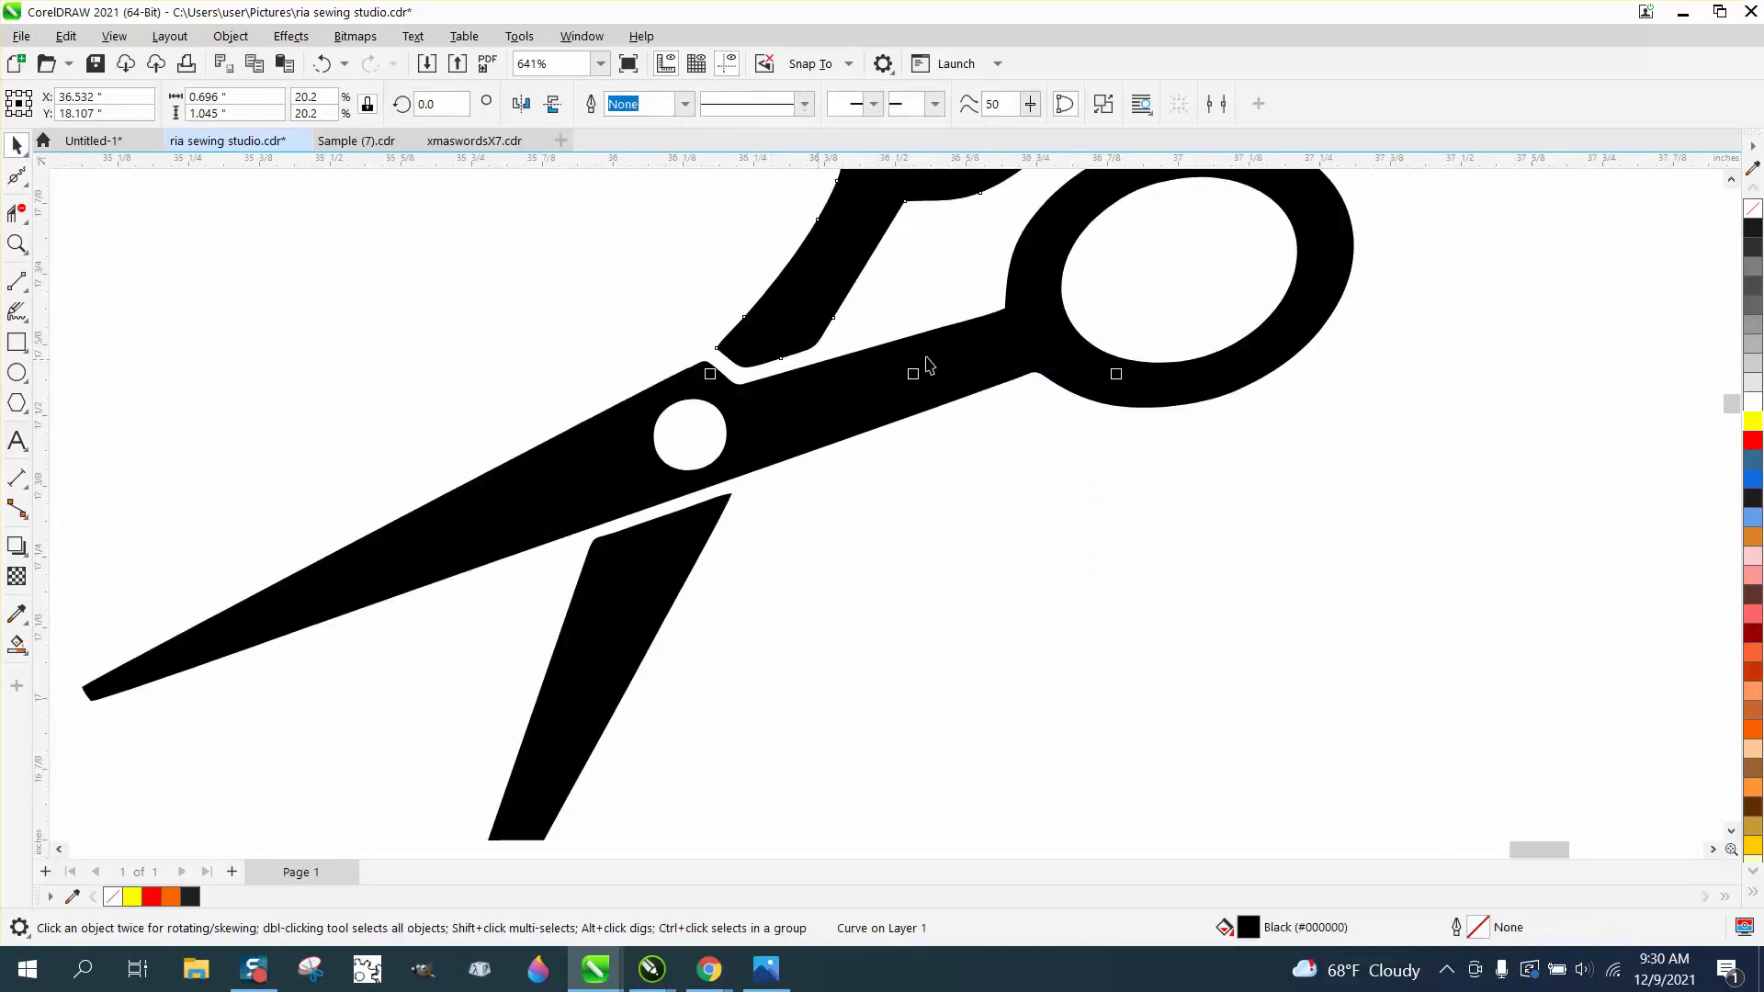
scroll(970, 516, down, 5)
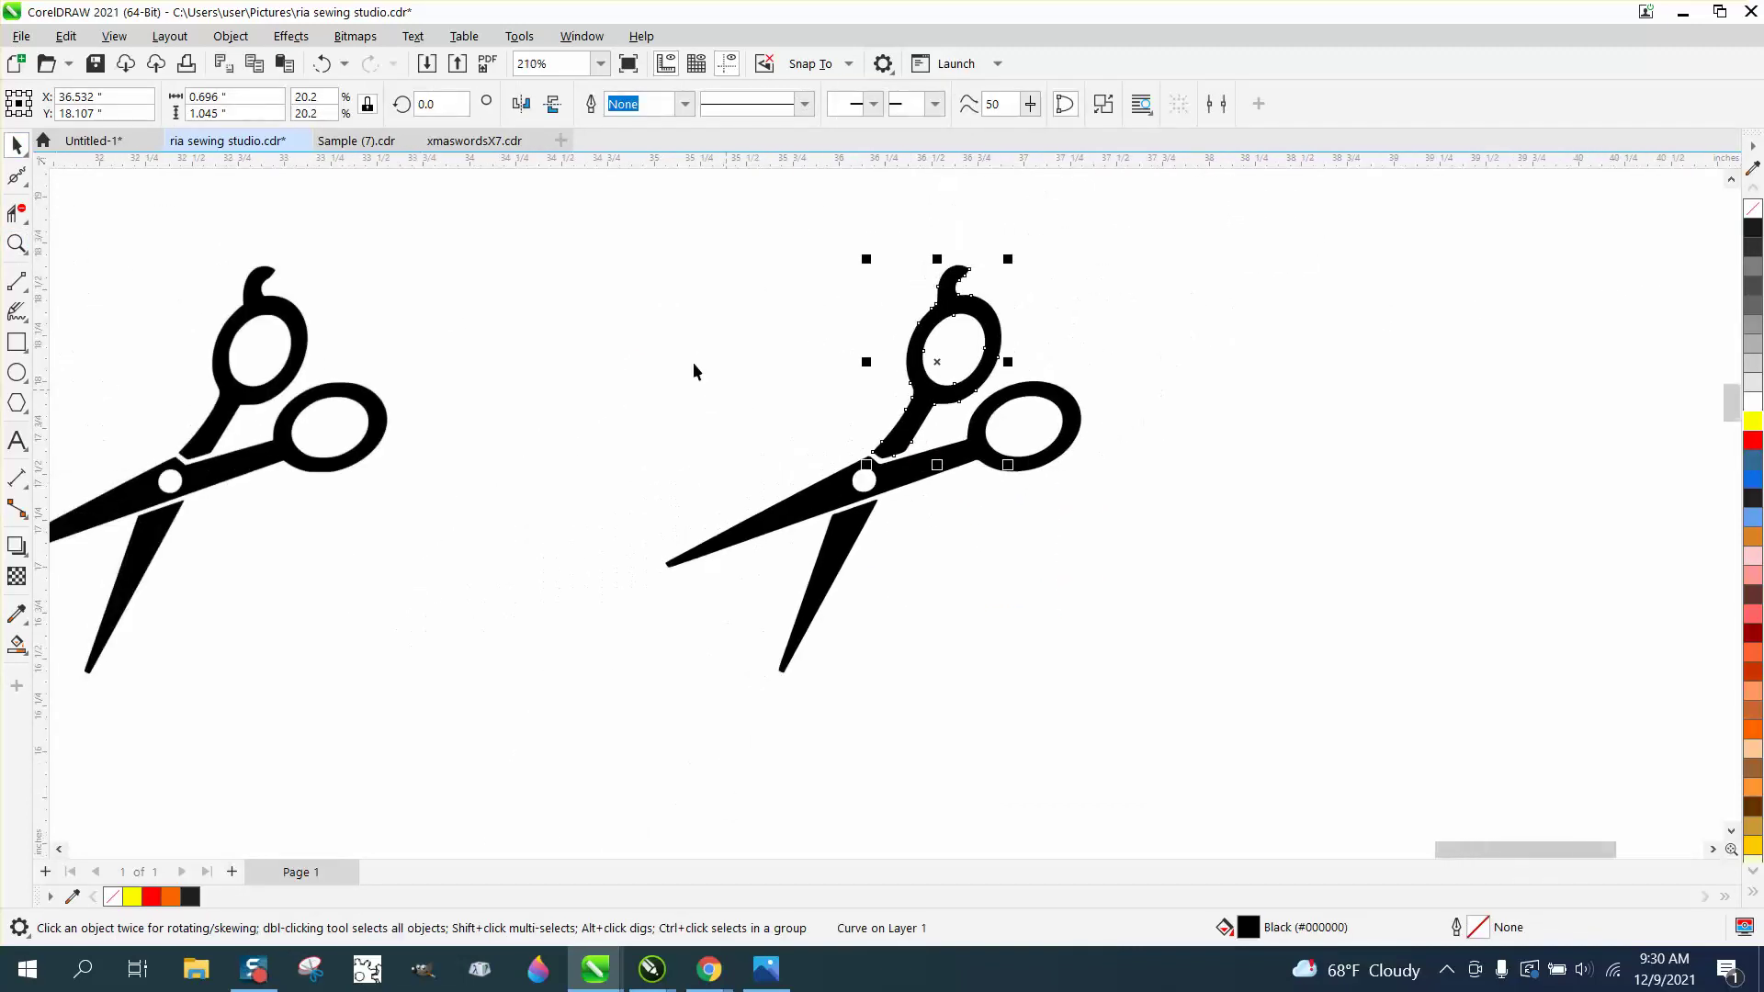
drag(546, 219, 1033, 660)
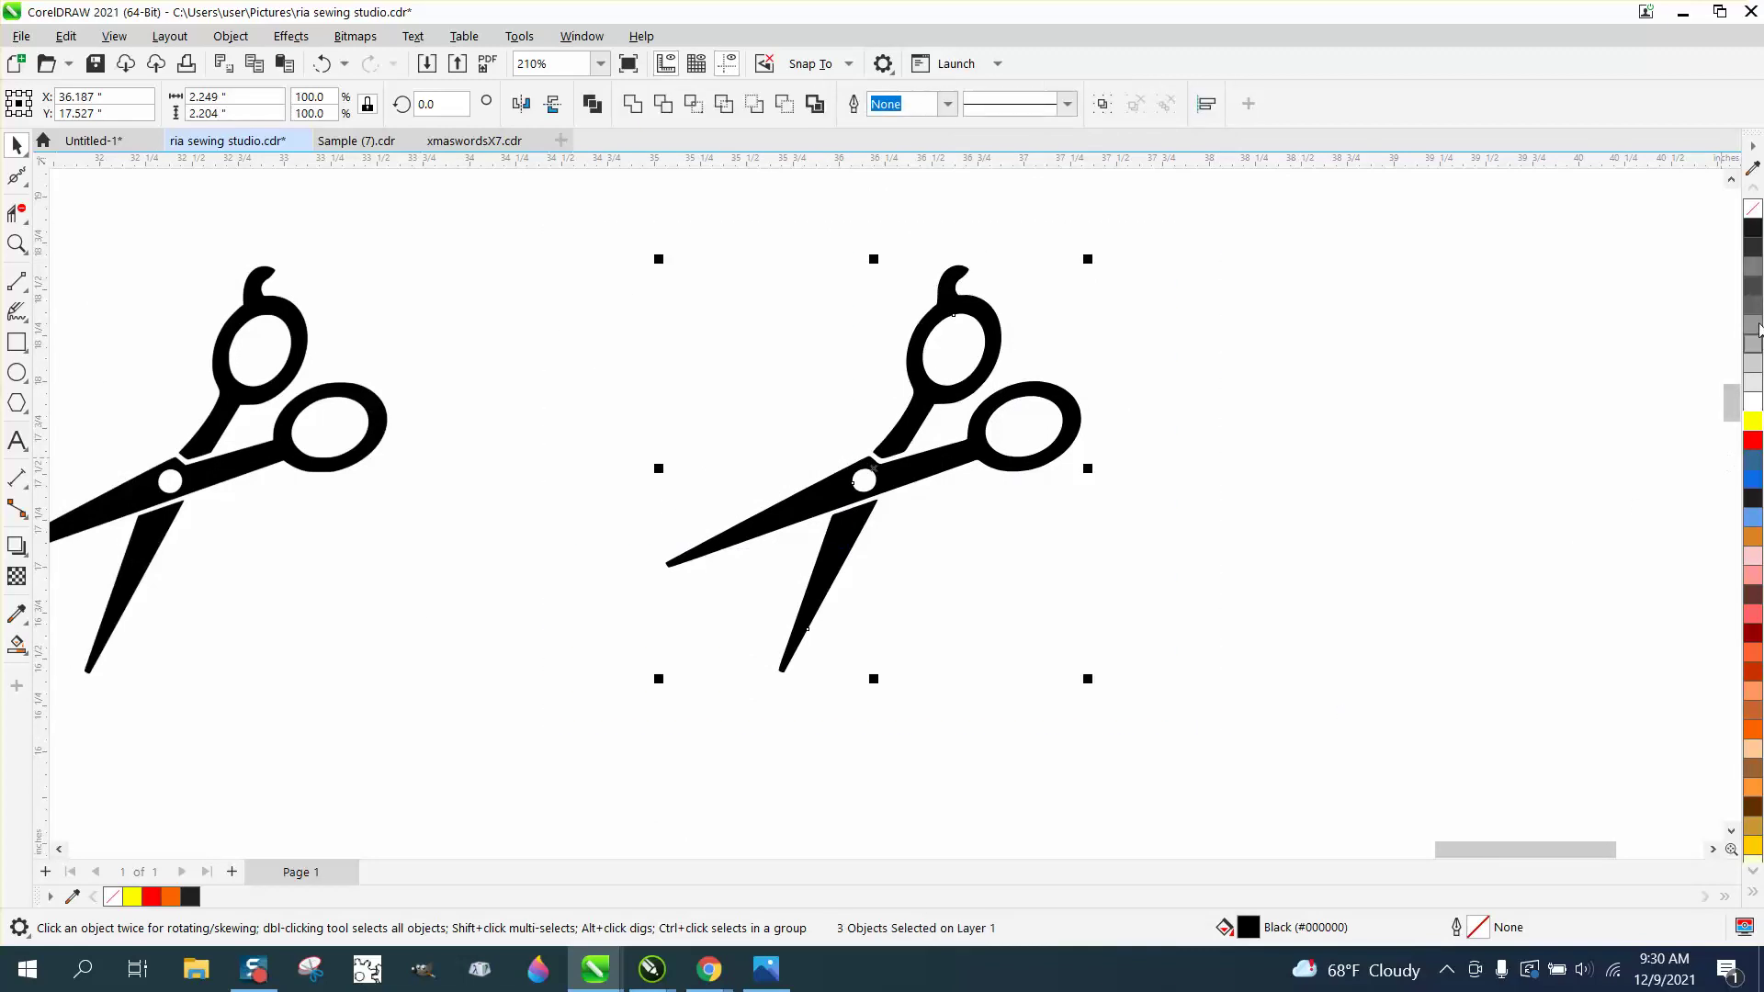
Step: Remove the scissors pieces' fill and give them a red outline
click(1753, 211)
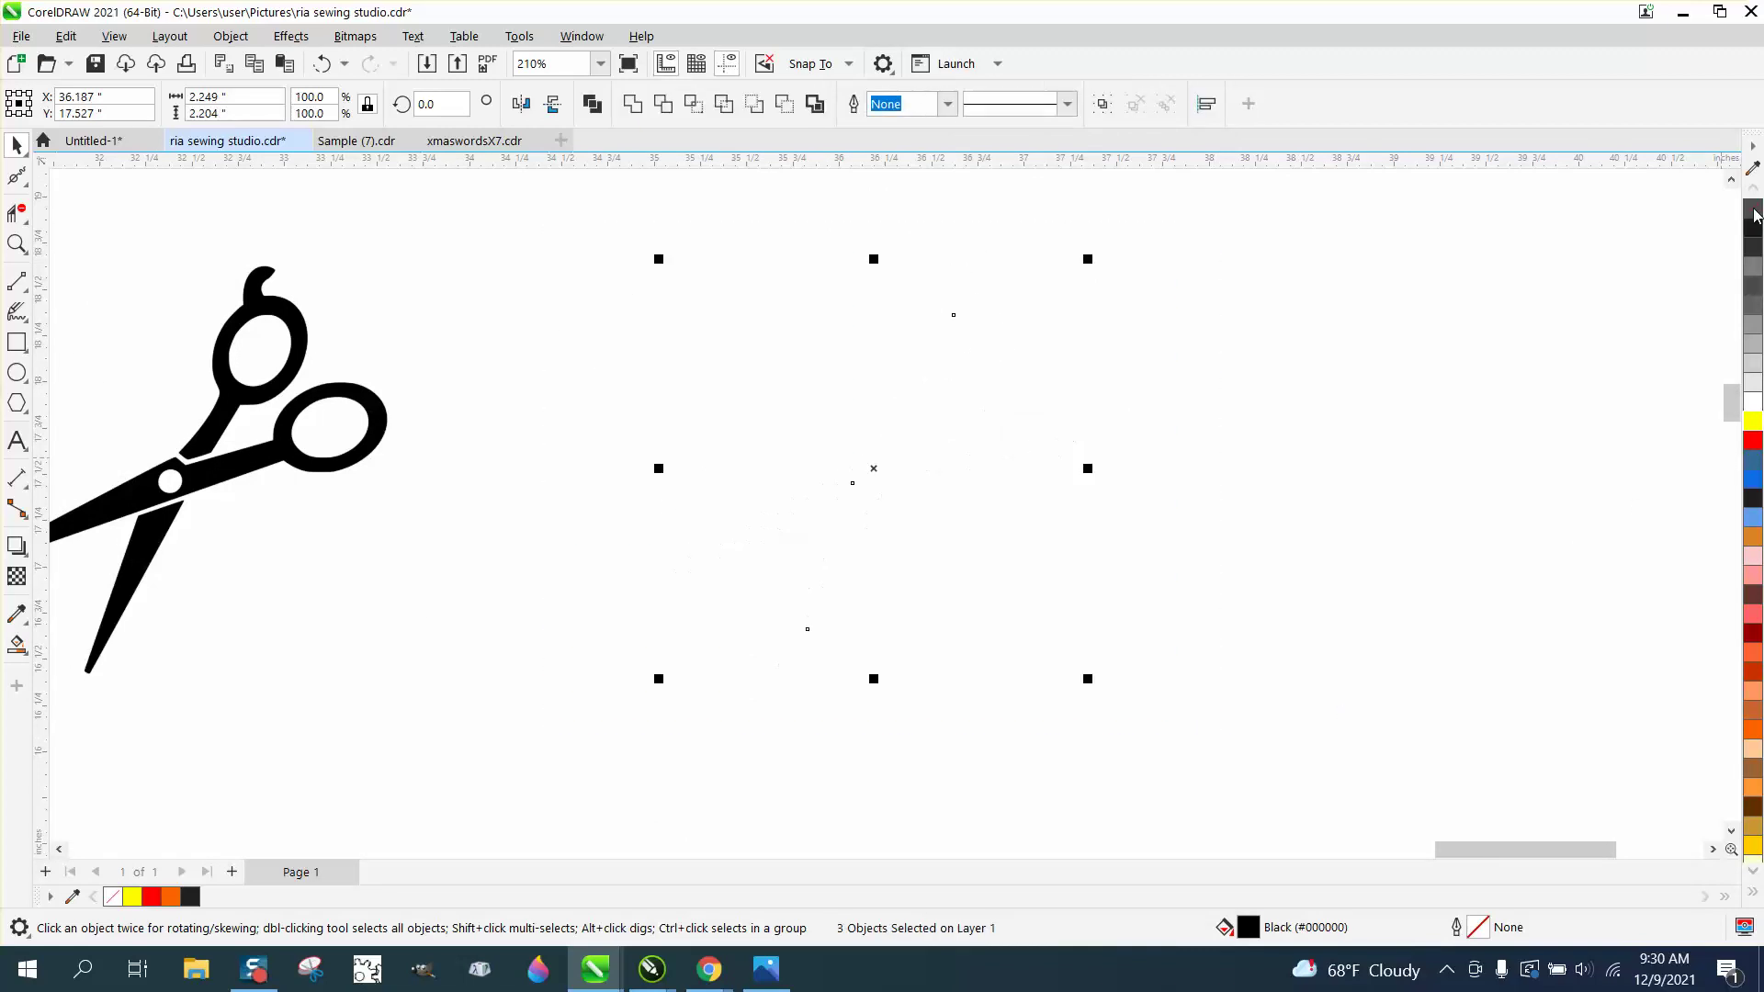
right_click(1752, 449)
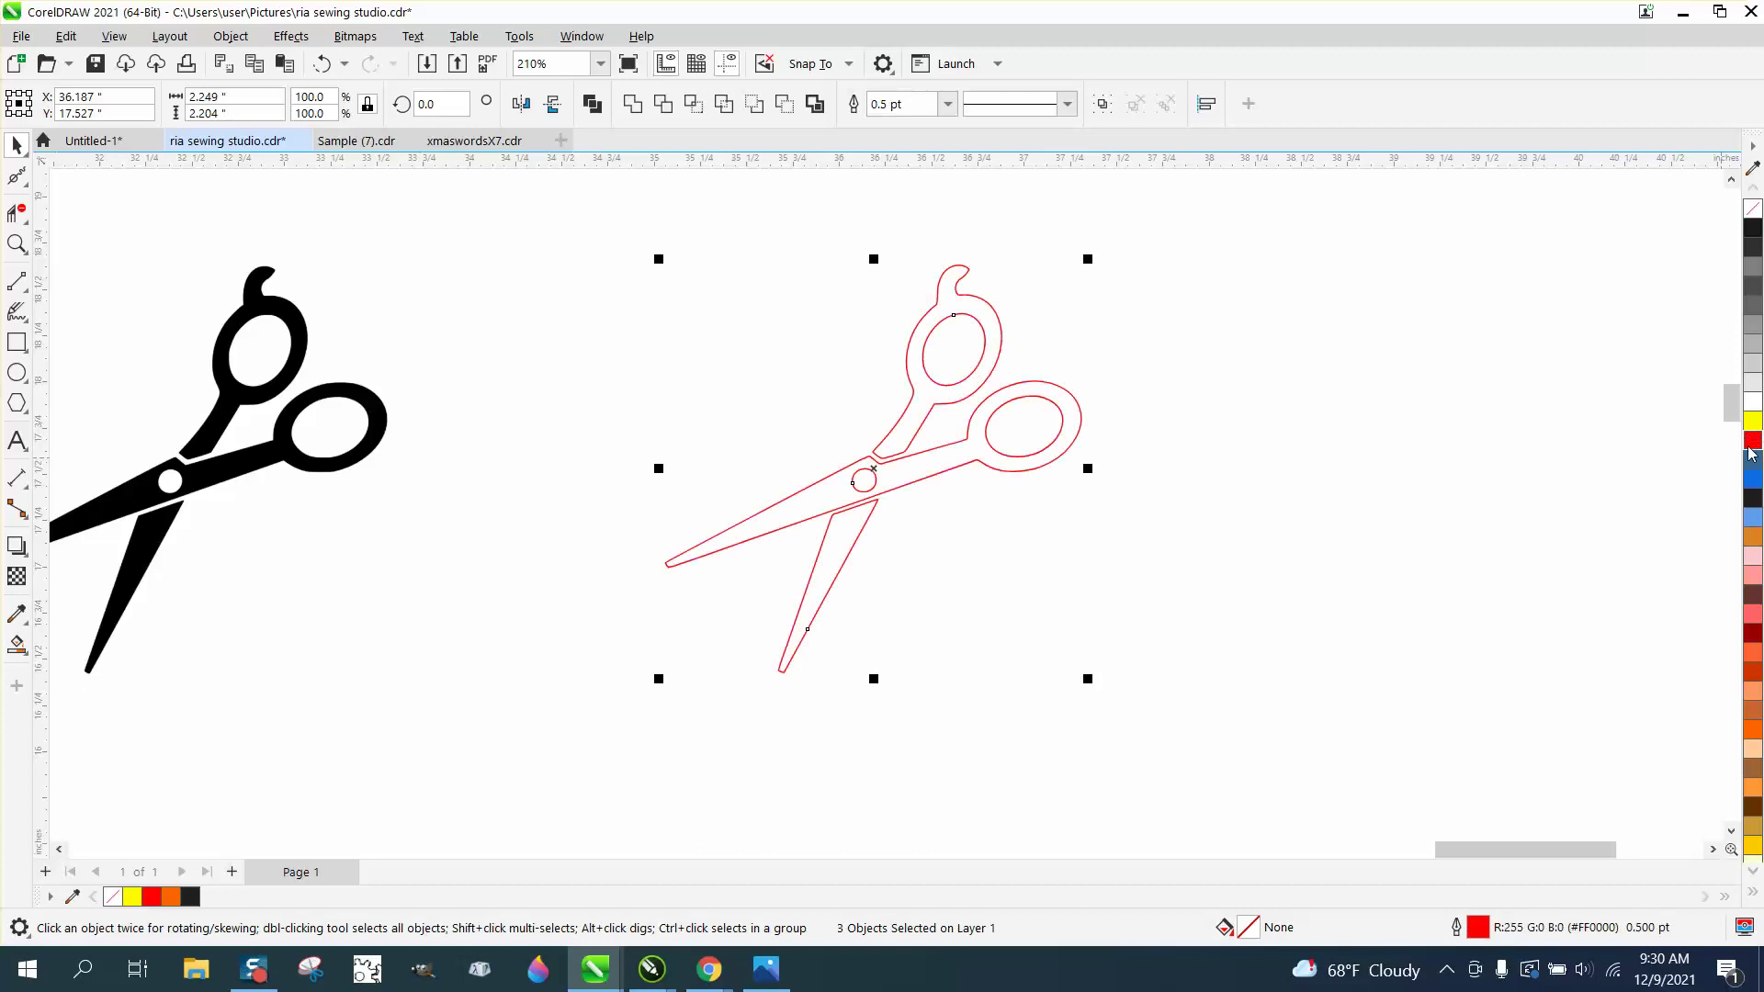
click(16, 244)
drag(1121, 594, 1119, 592)
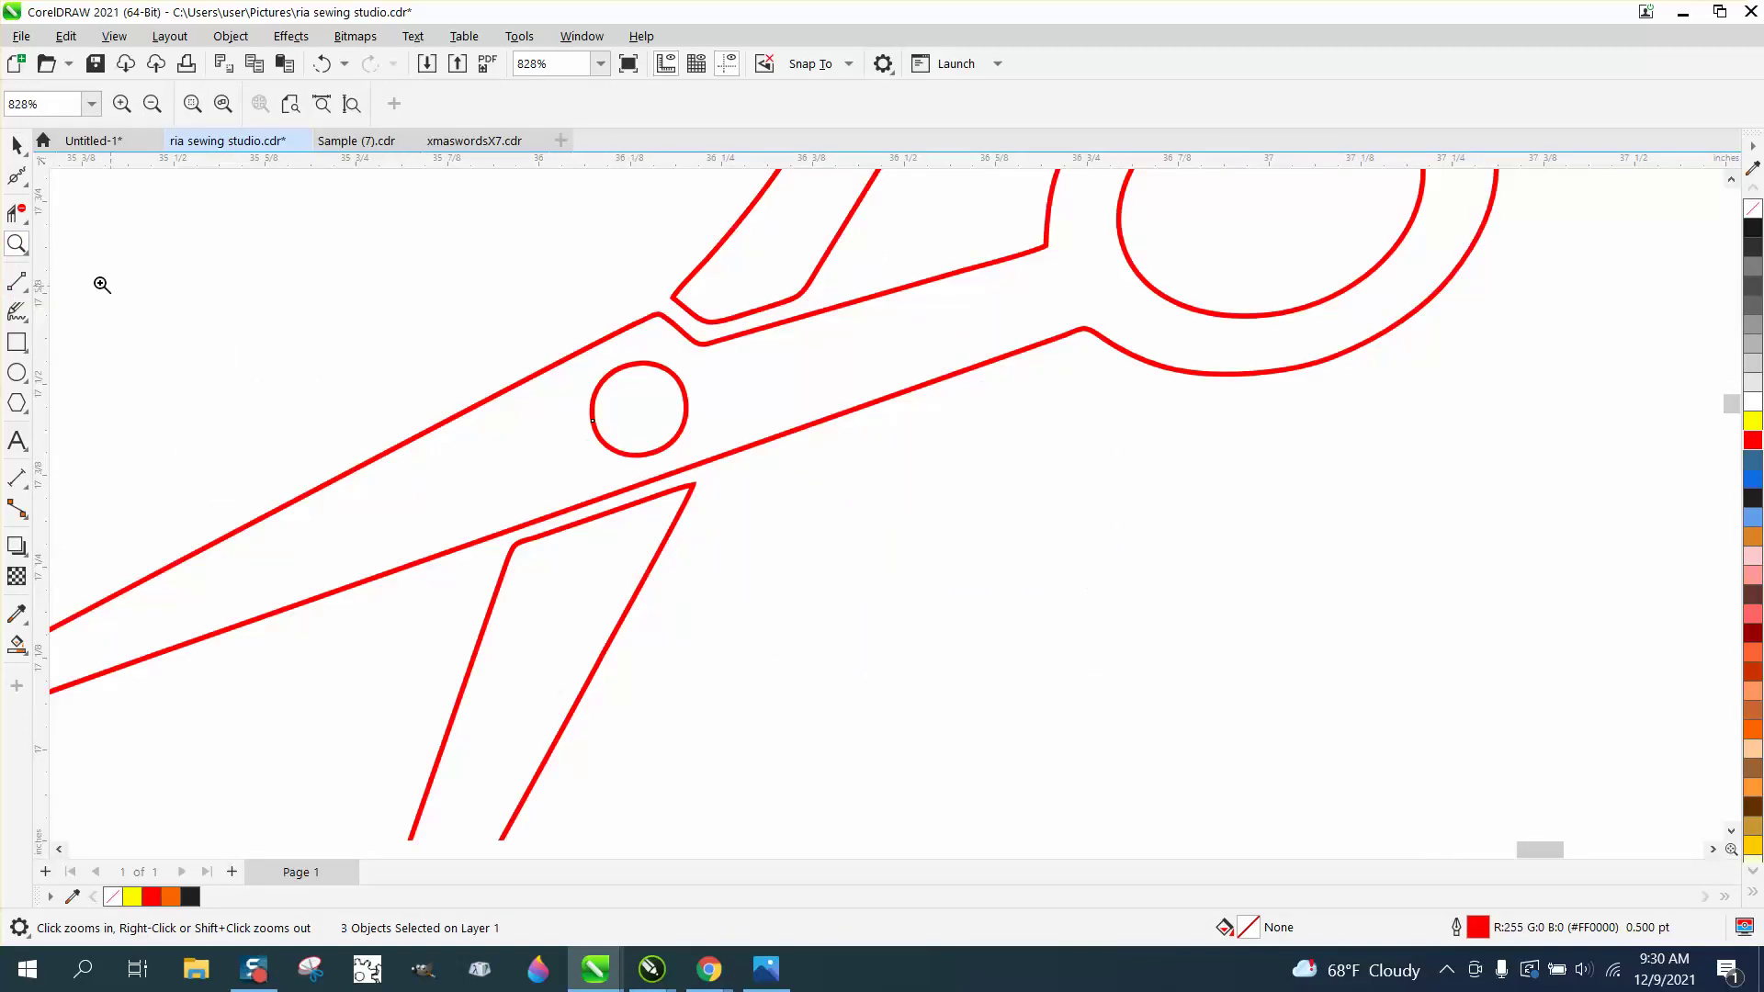
scroll(804, 528, down, 3)
key(space)
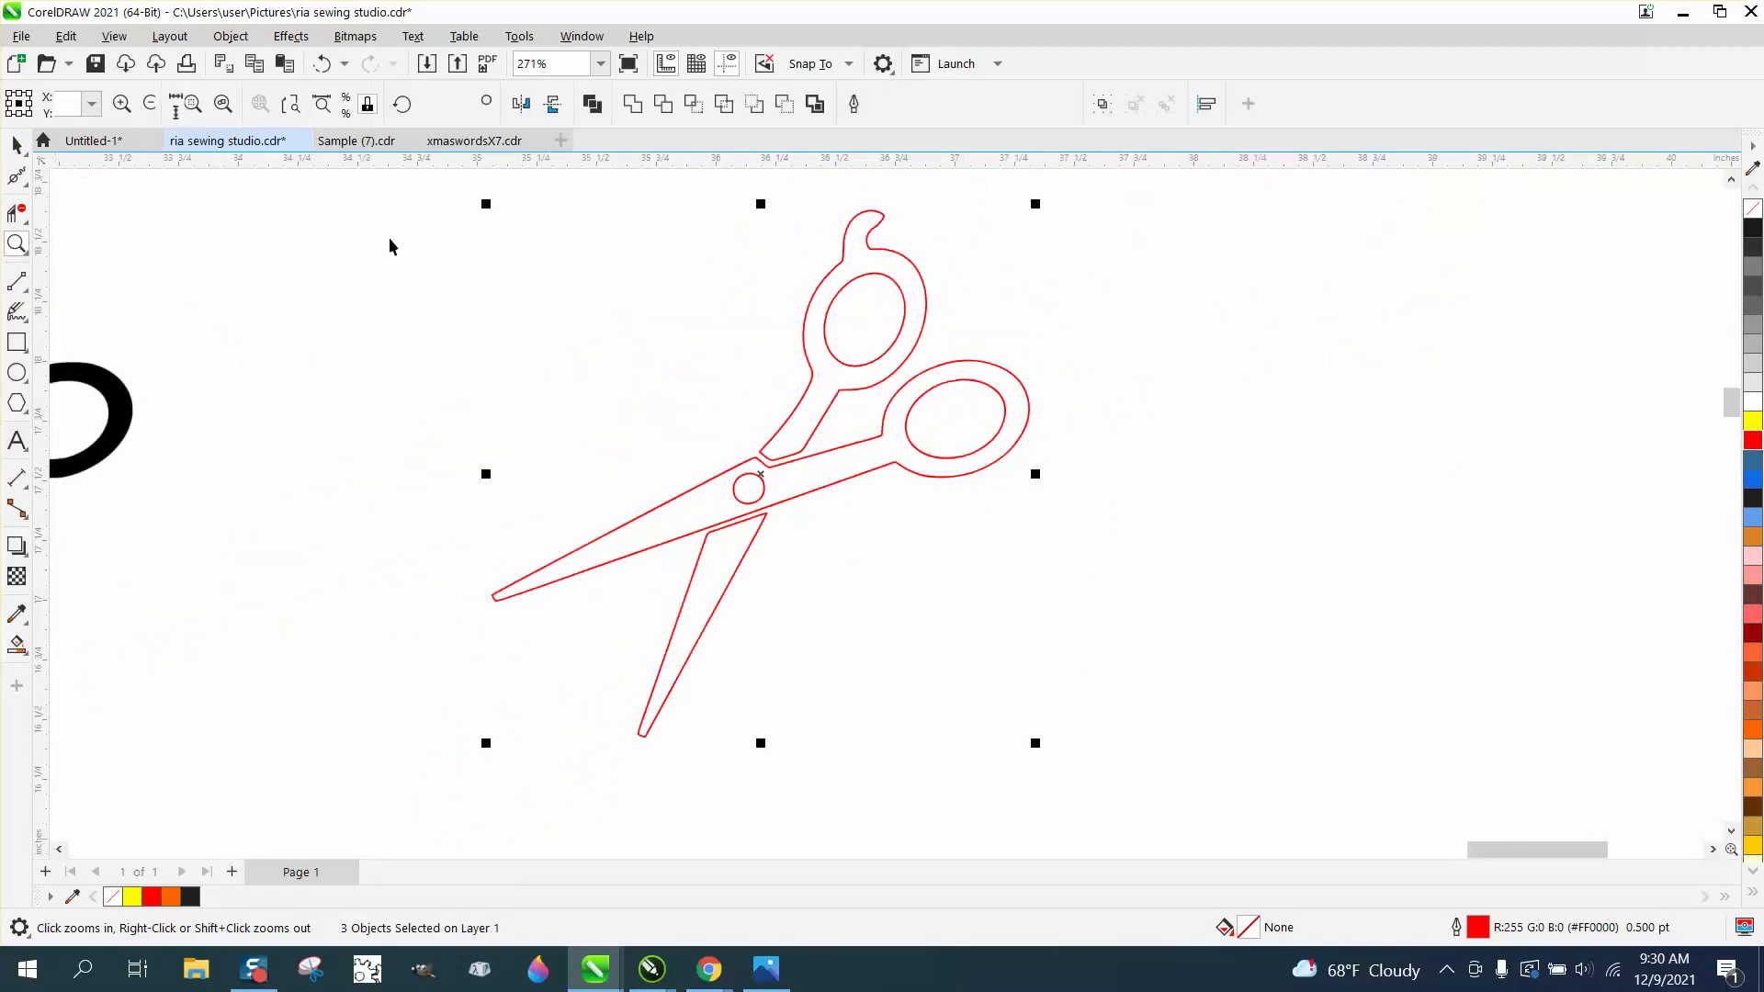
Step: Set the scissors outline width to Hairline
click(406, 233)
drag(1289, 854, 1290, 852)
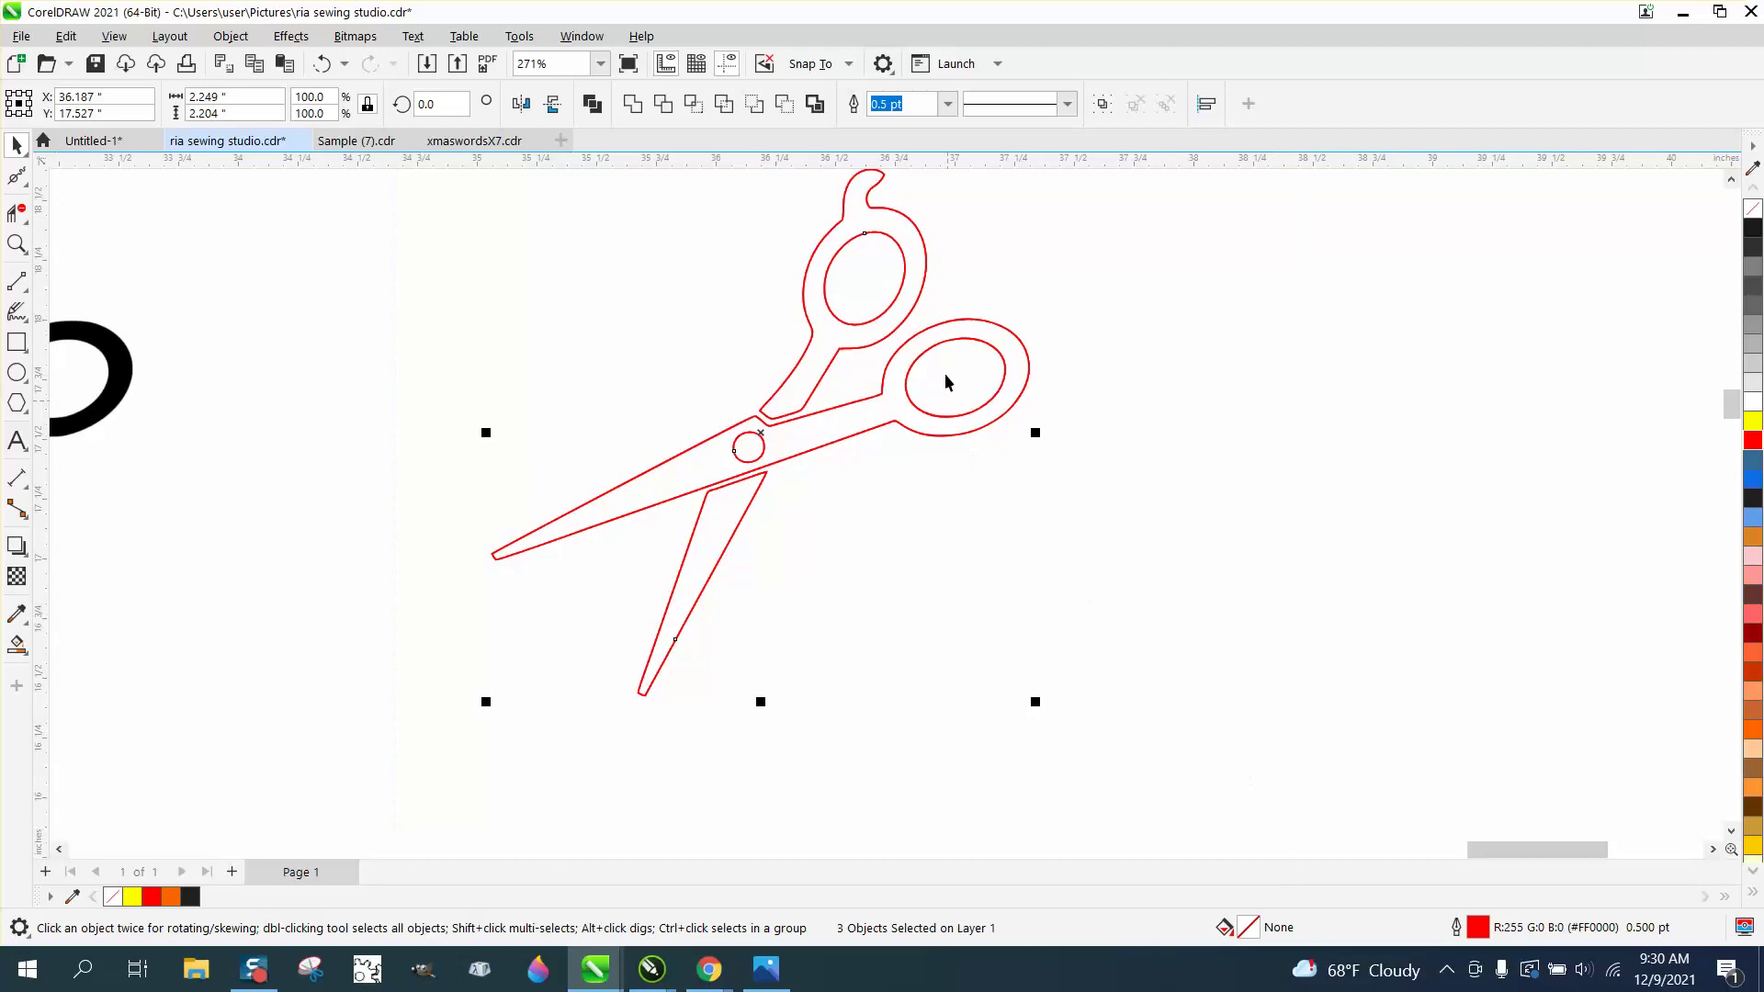
click(947, 104)
click(918, 145)
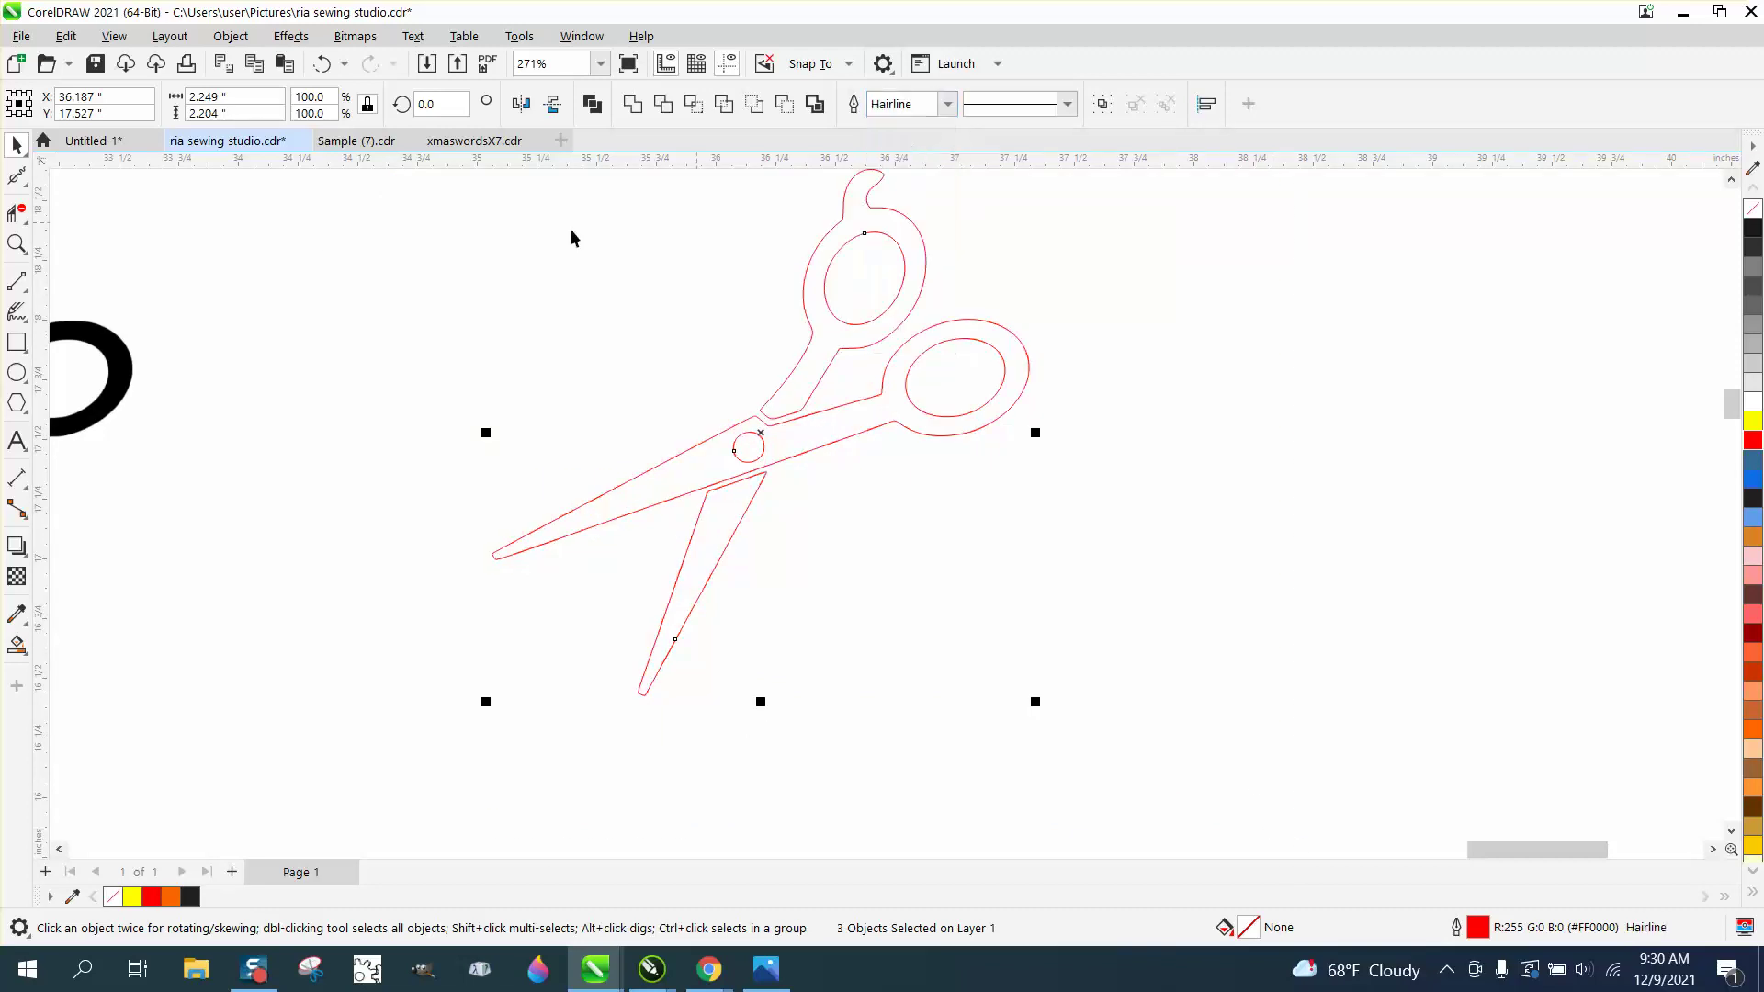
click(19, 243)
Step: Reshape the nodes at the upper blade joint and remove the stray loop there
drag(1098, 612, 1098, 612)
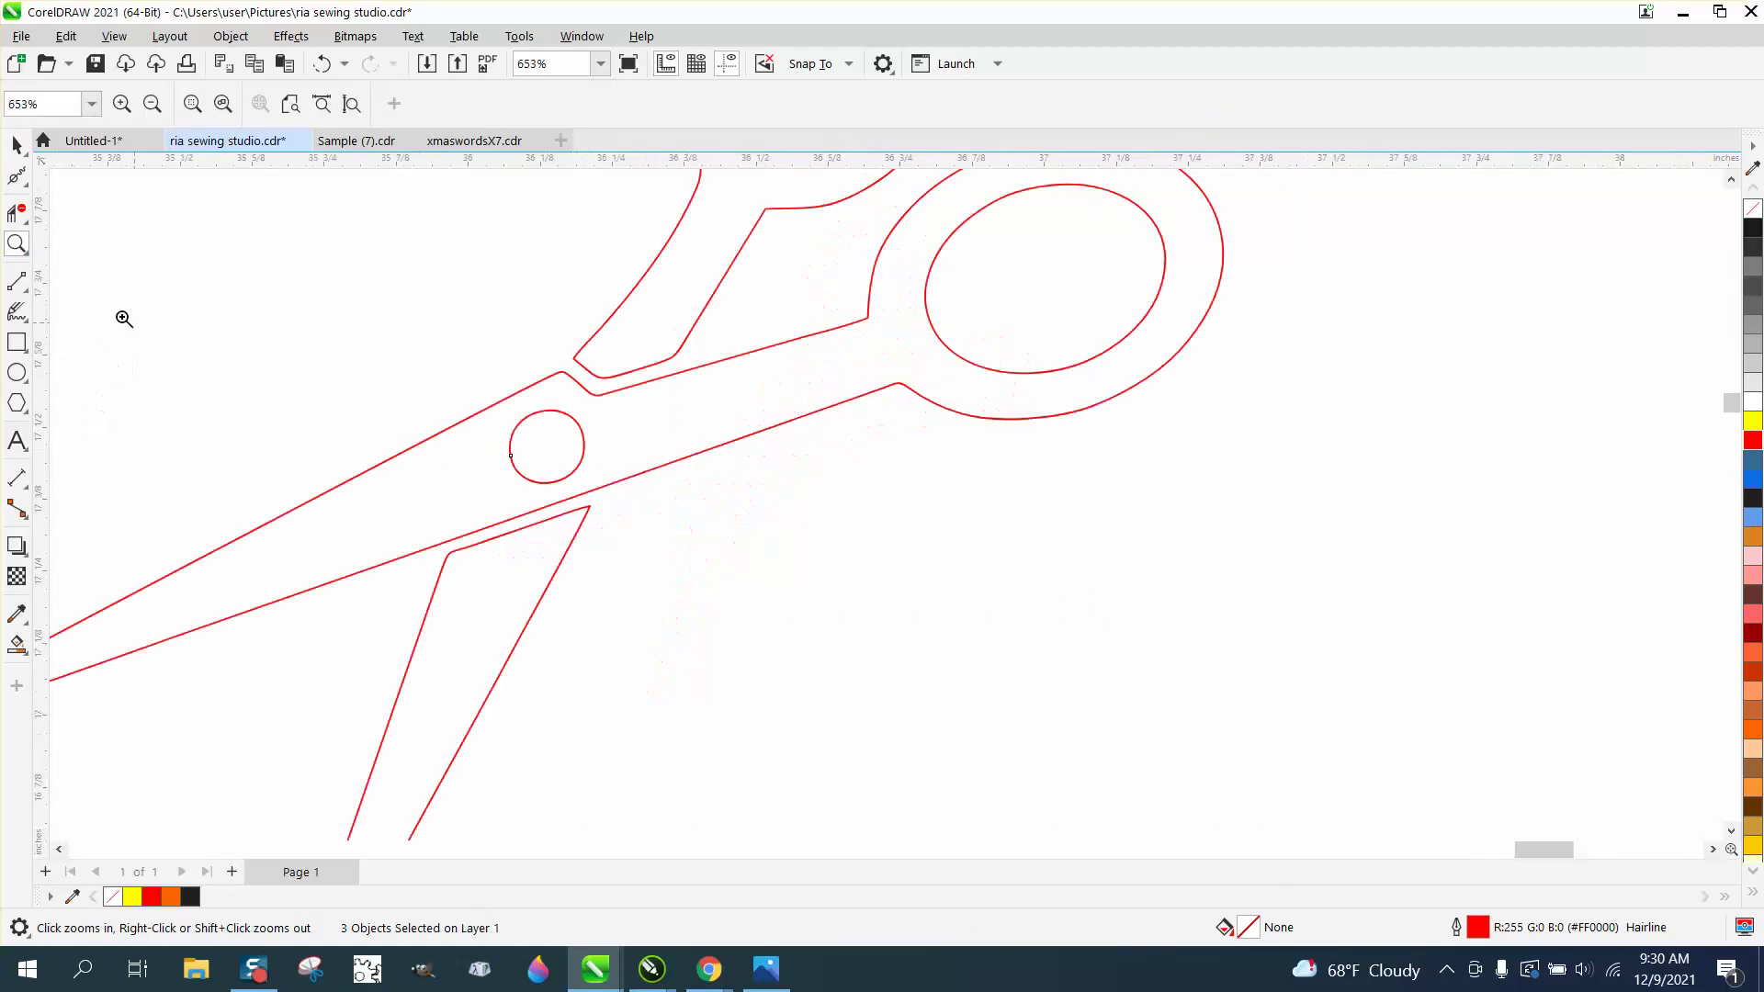
click(25, 188)
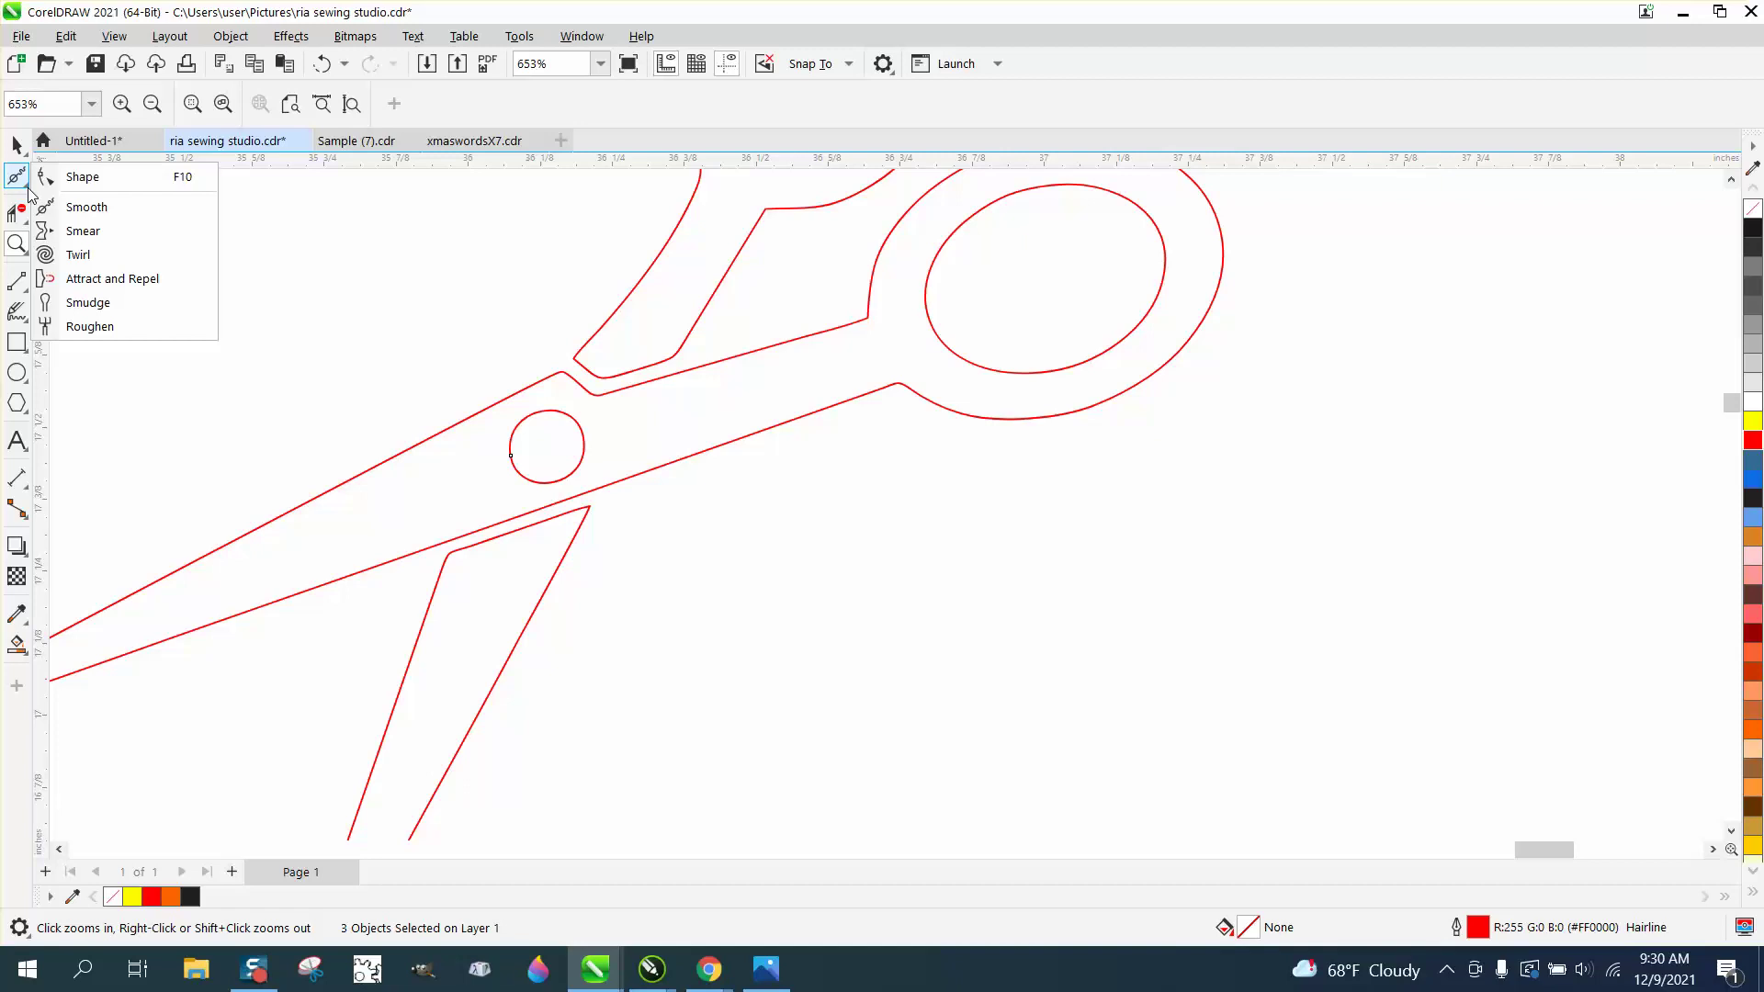
click(73, 174)
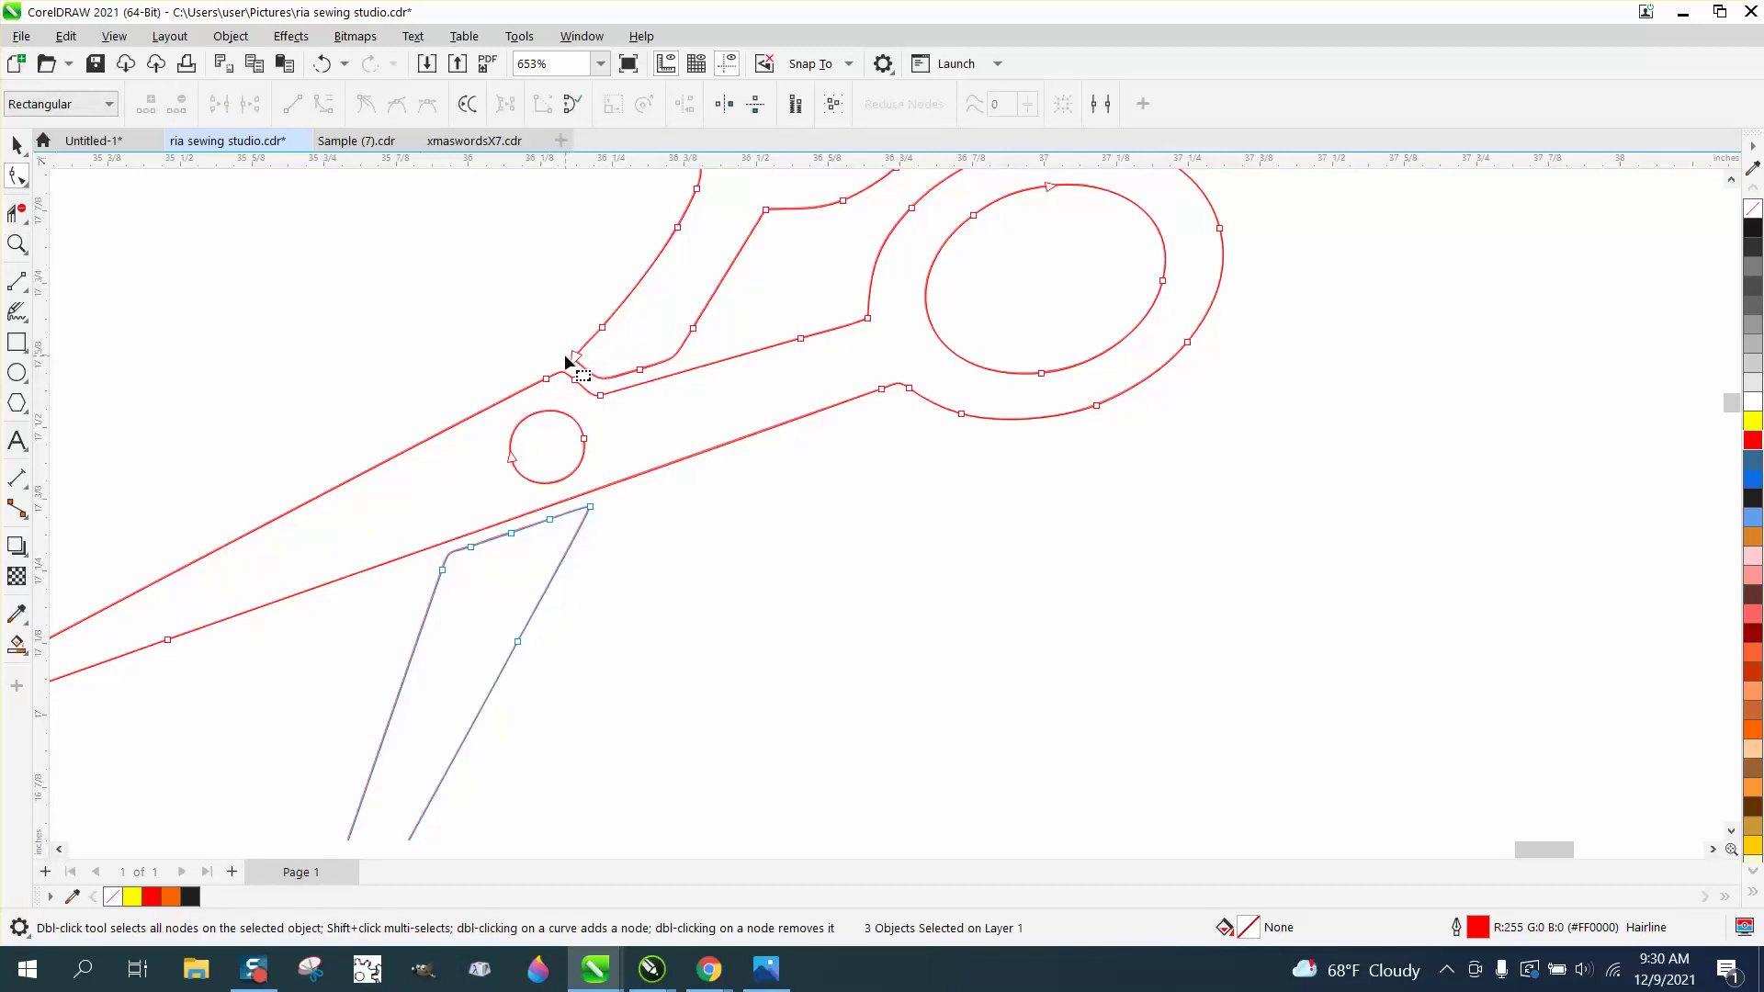
drag(576, 360, 641, 419)
click(17, 213)
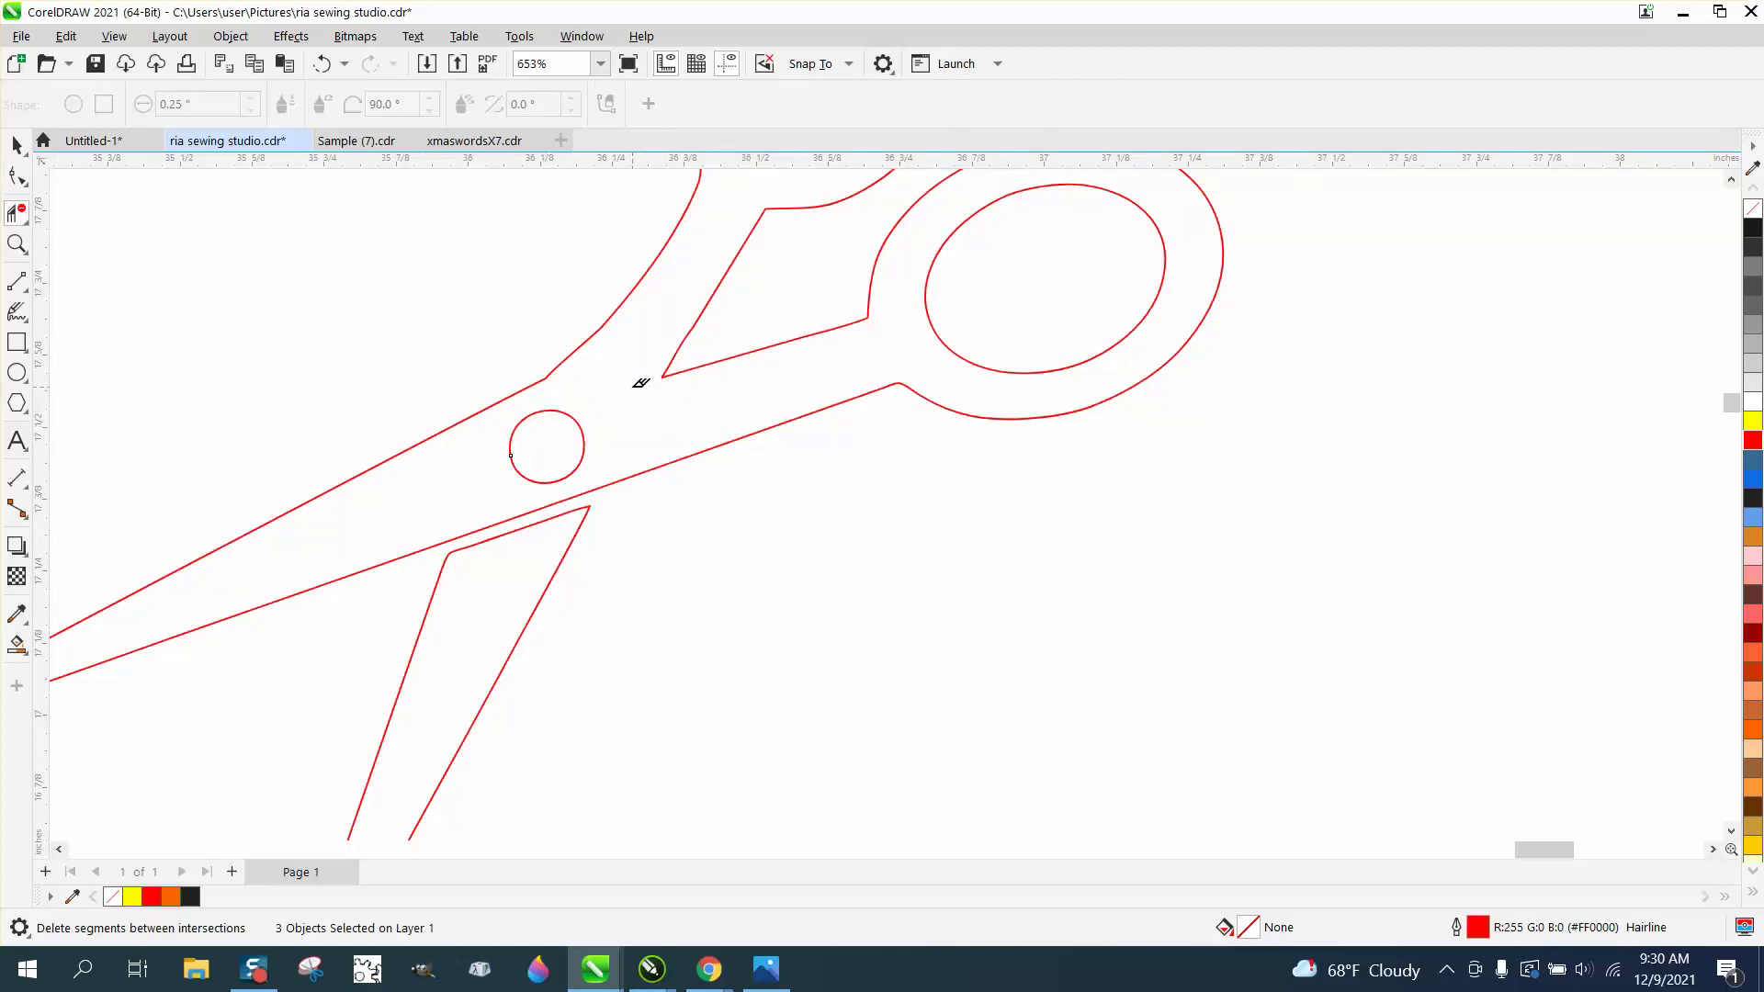
Step: Move the lower blade joint nodes upward to clean up the overlapping lines
click(17, 146)
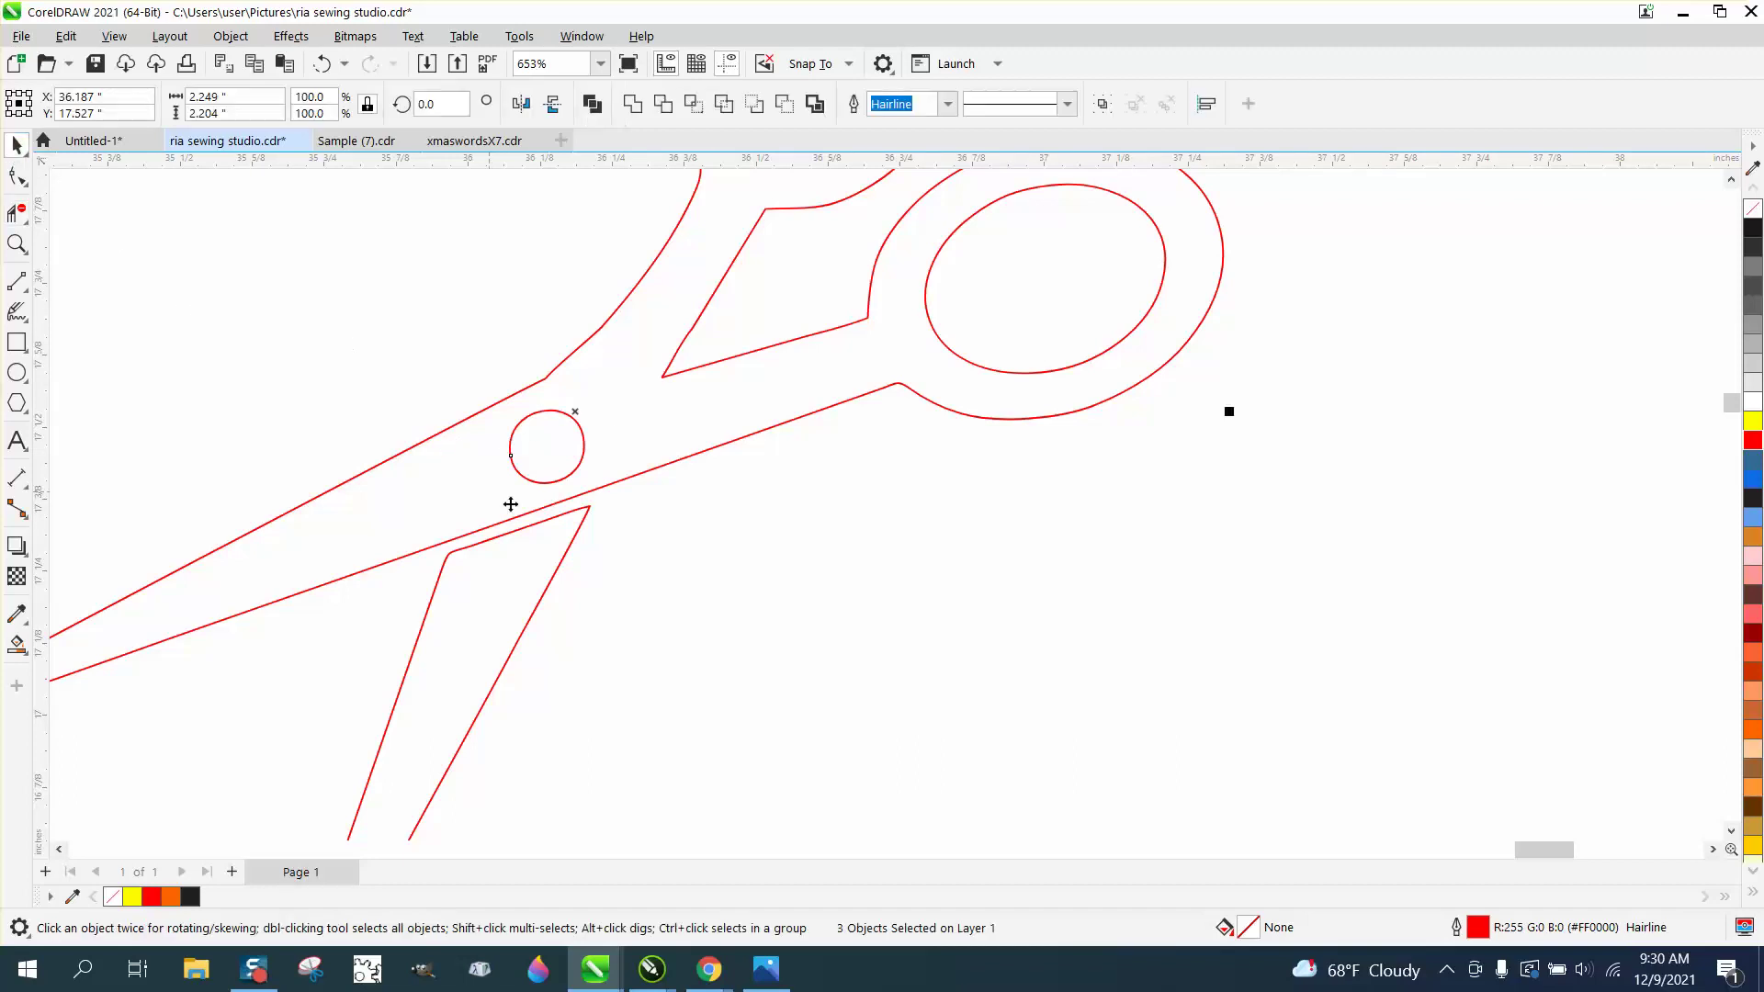
click(17, 176)
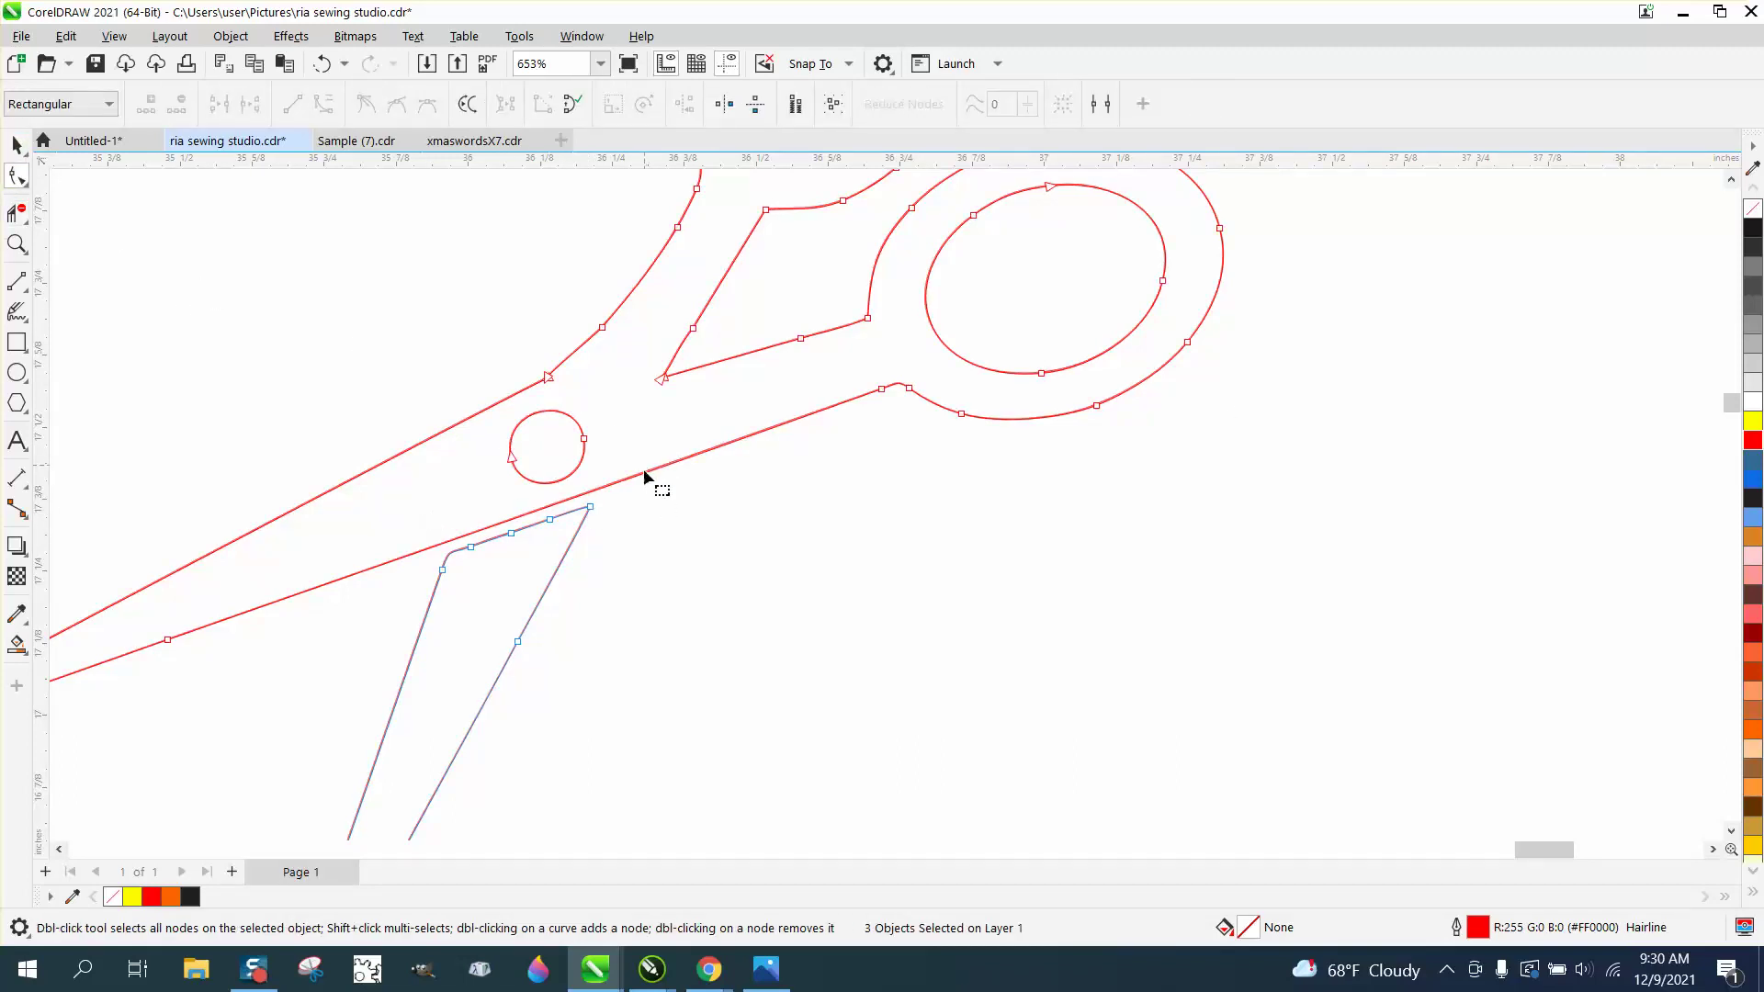
drag(421, 584, 420, 585)
drag(551, 518, 521, 571)
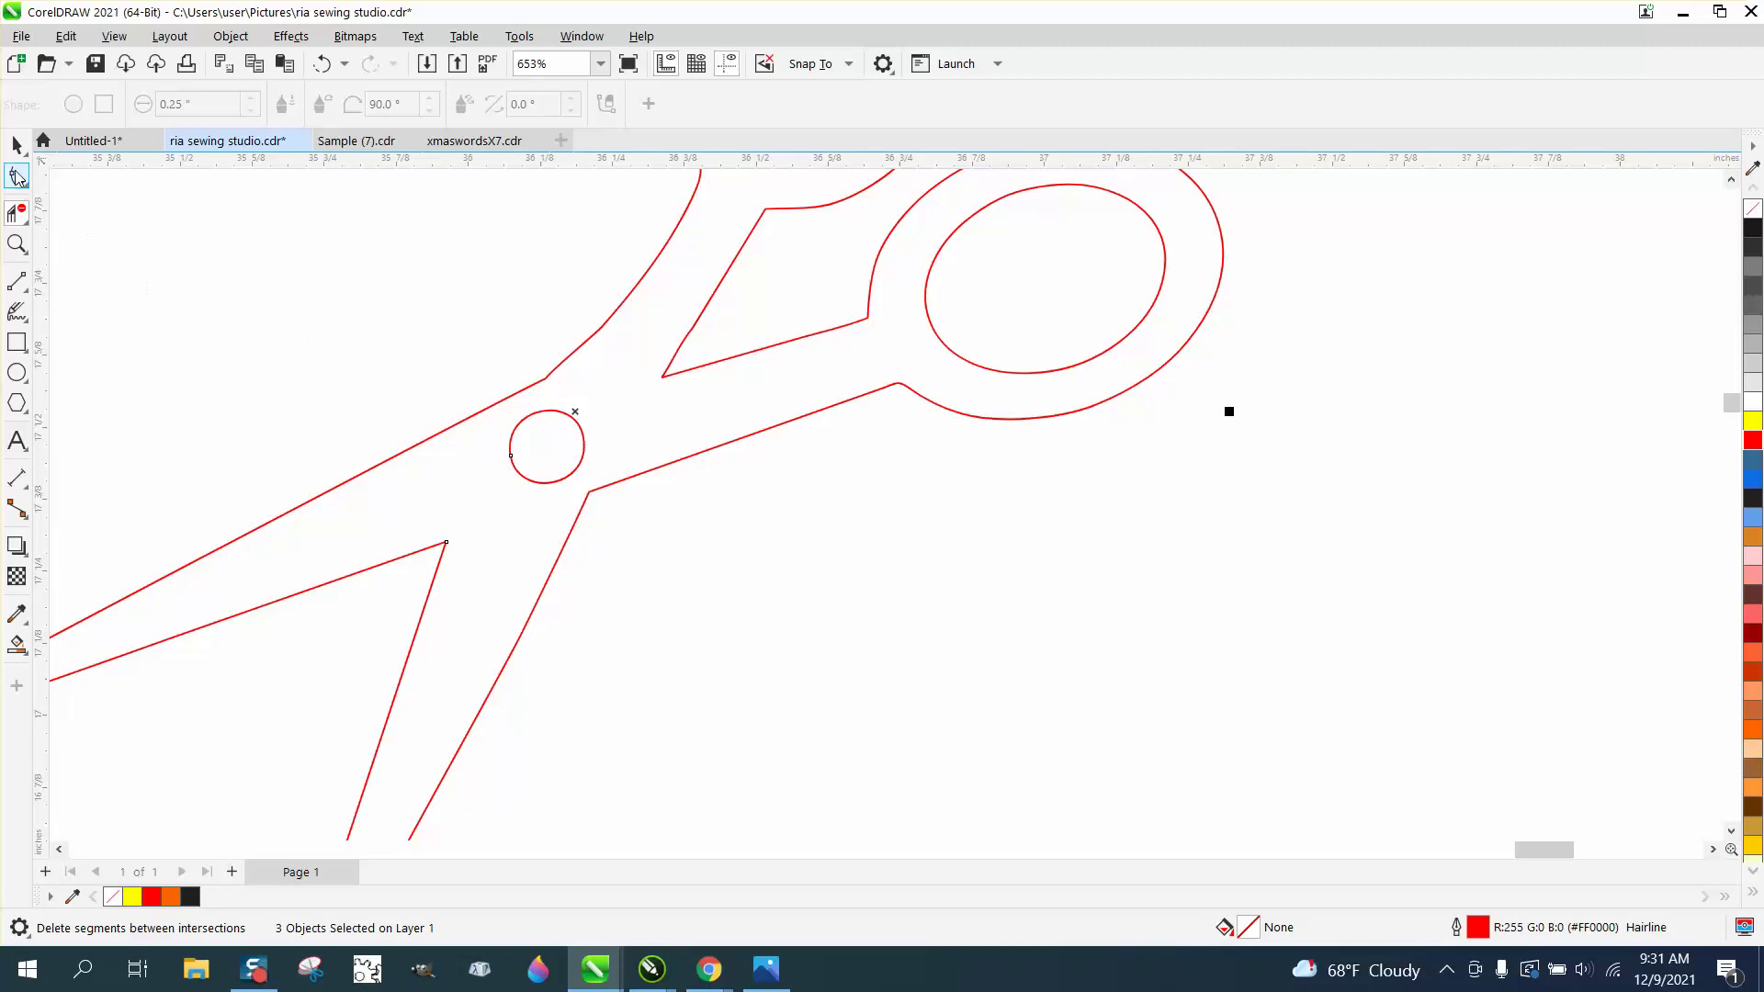
click(17, 145)
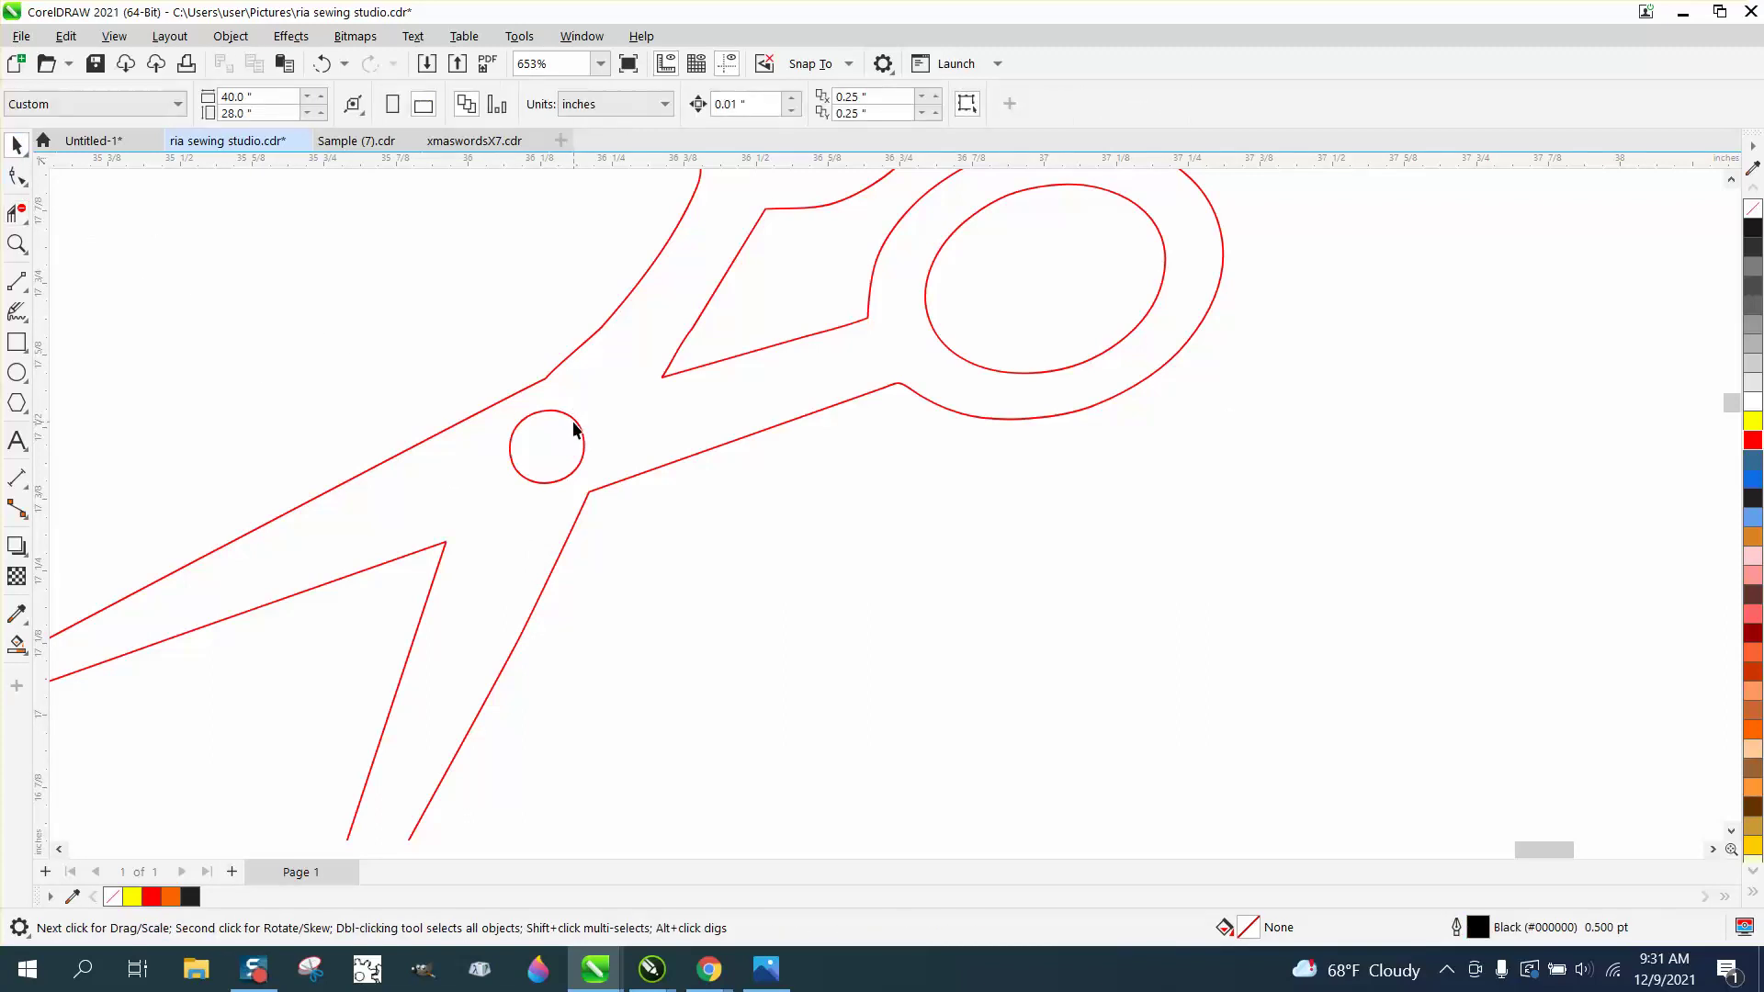
click(574, 428)
click(24, 183)
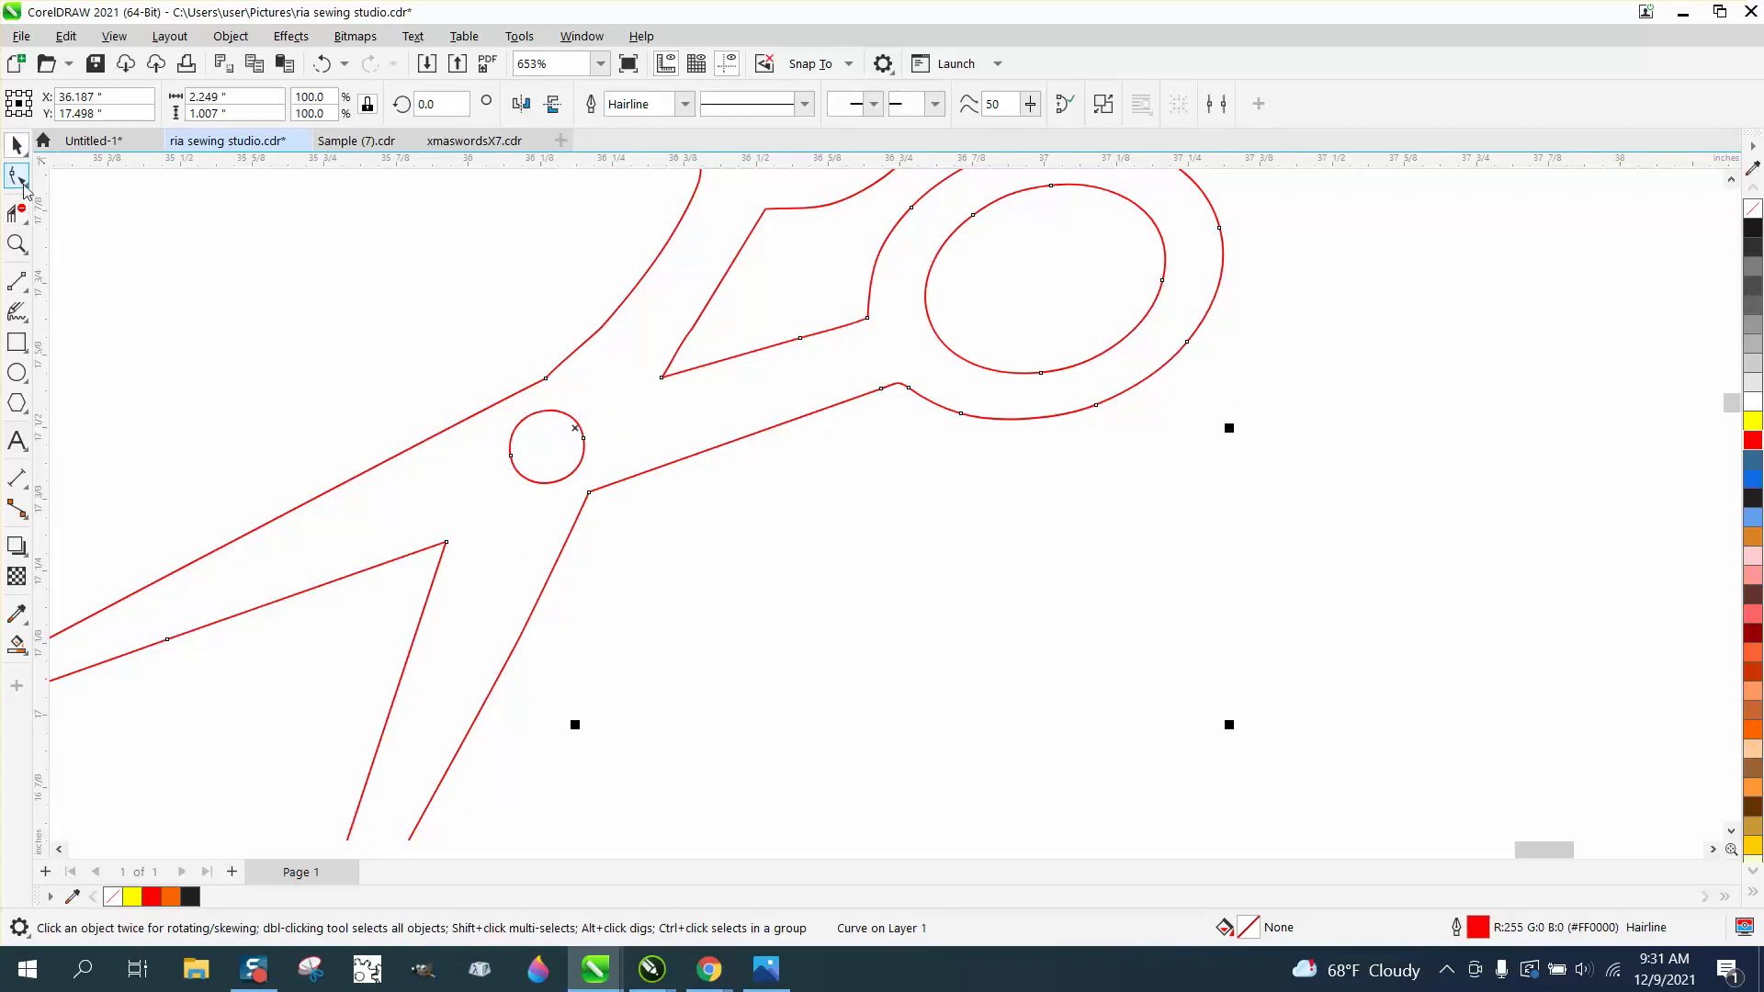
click(17, 372)
Step: Draw a small 0.124-inch circle near the pivot with a red hairline outline
drag(487, 314, 409, 392)
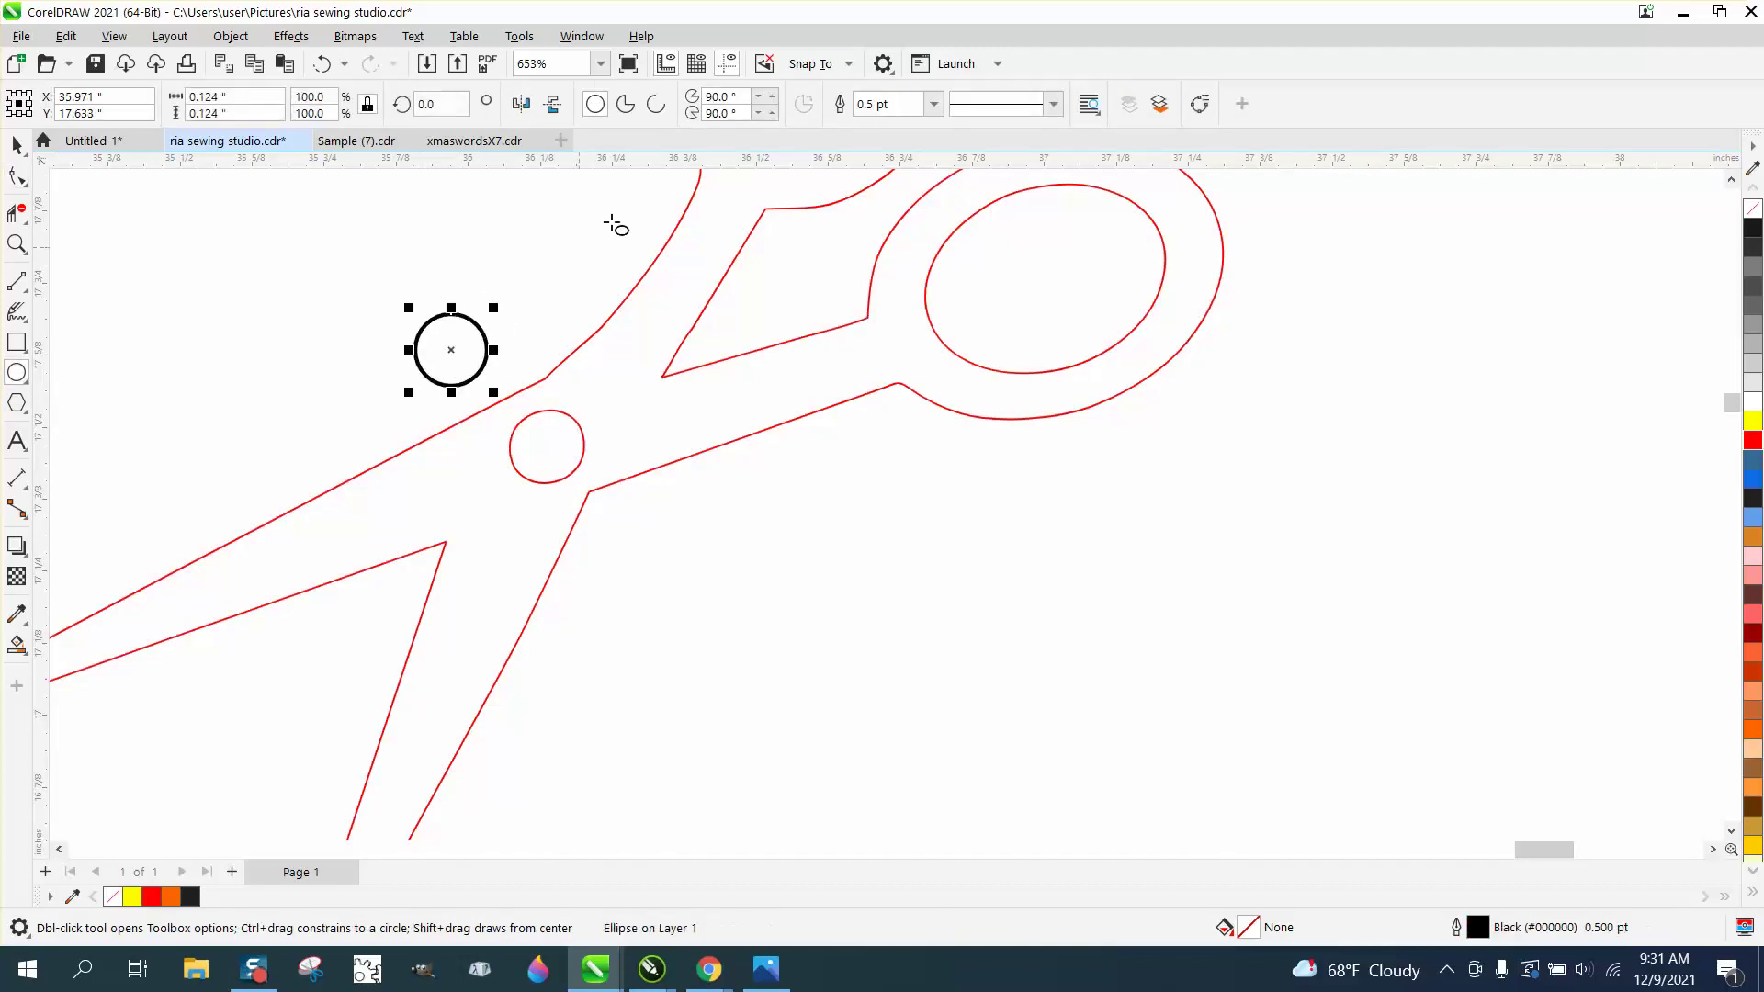
click(933, 104)
click(877, 138)
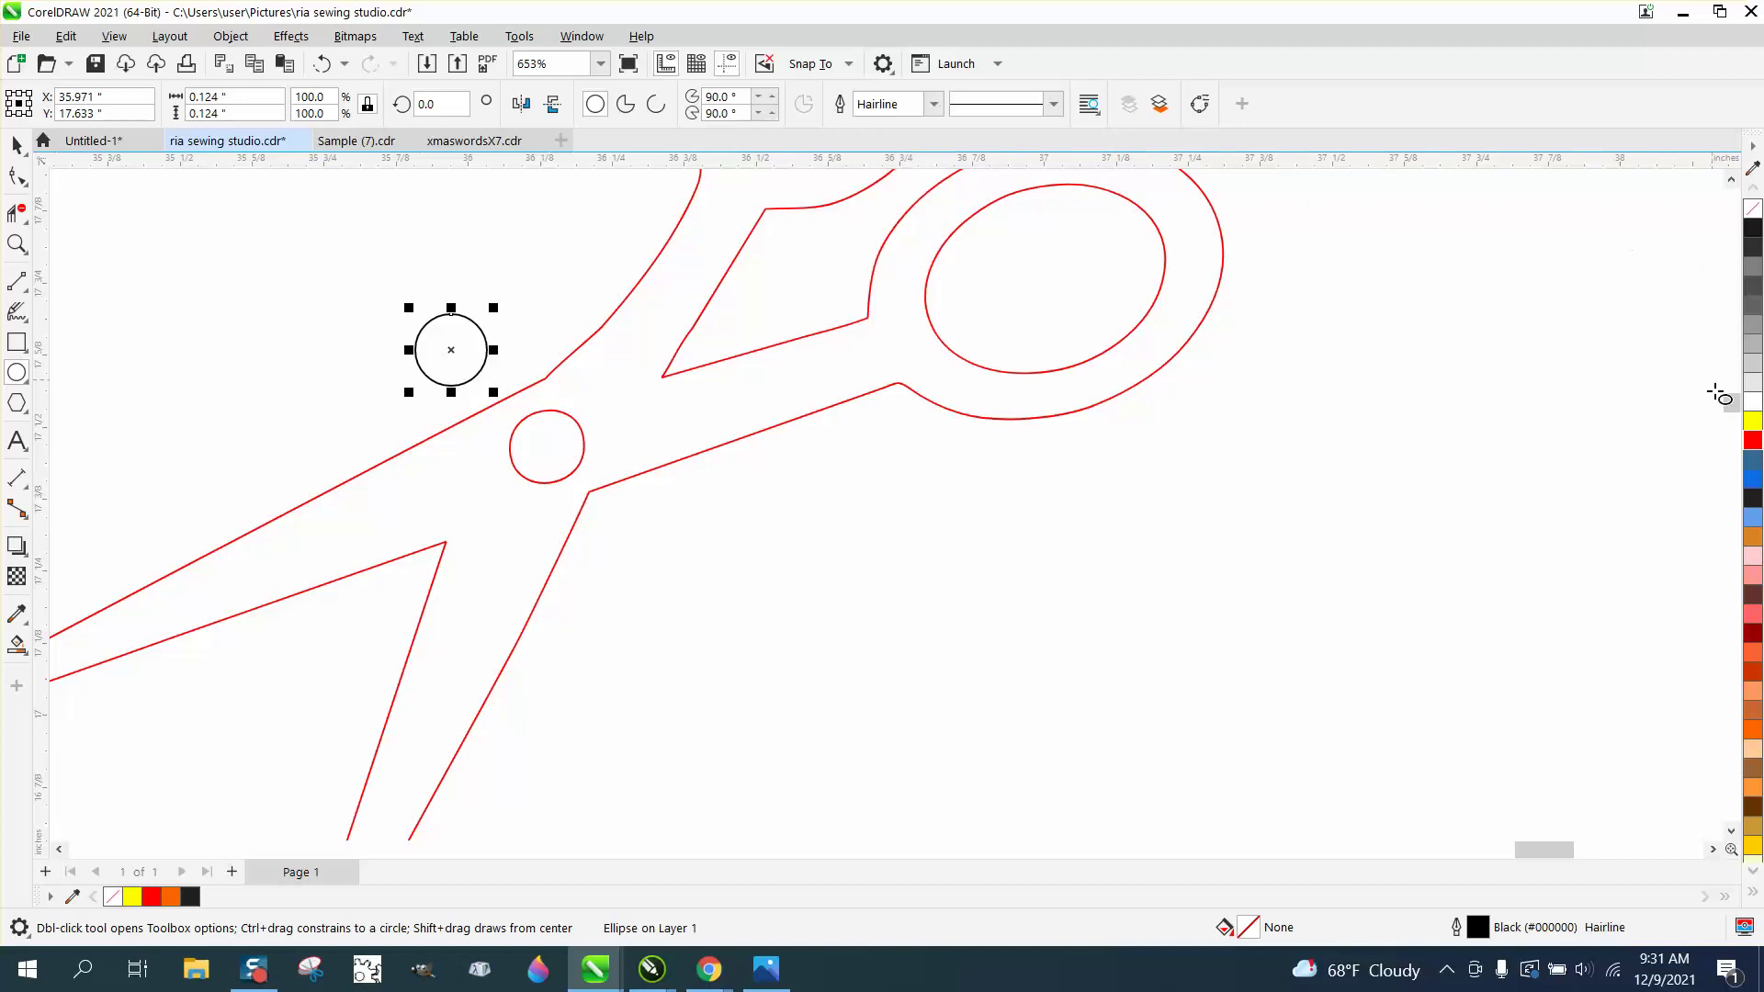
right_click(1752, 440)
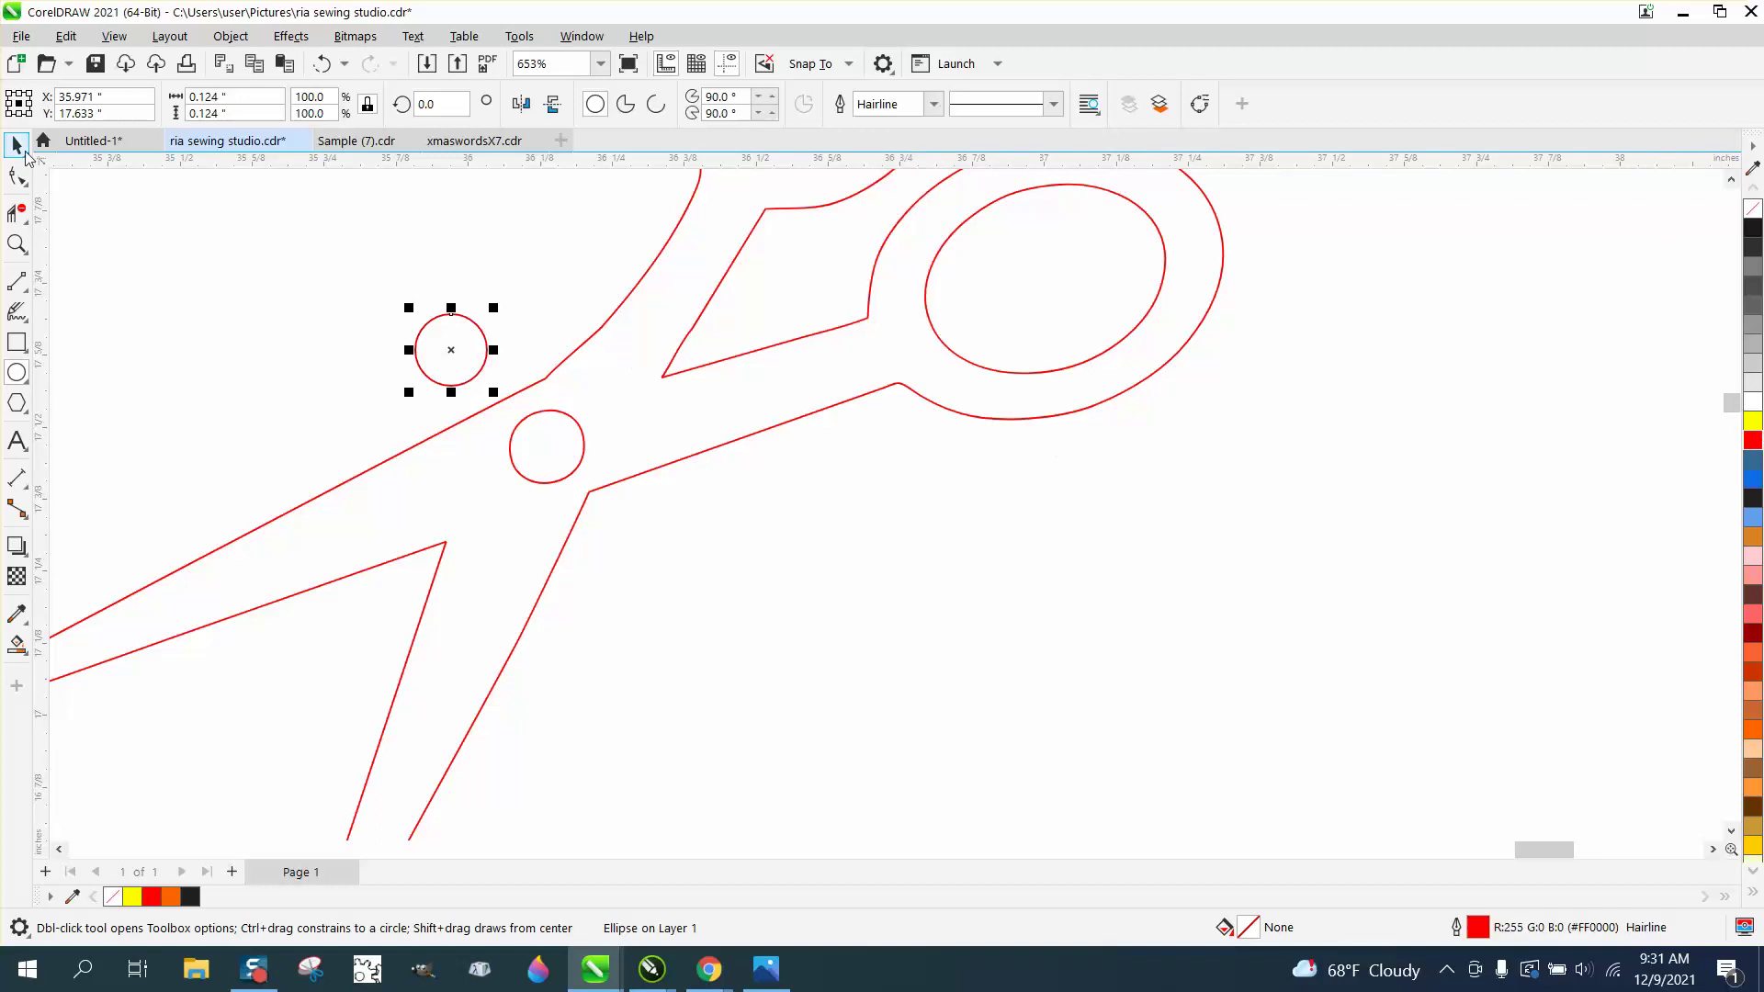
click(17, 144)
click(650, 542)
drag(575, 464, 864, 641)
click(323, 63)
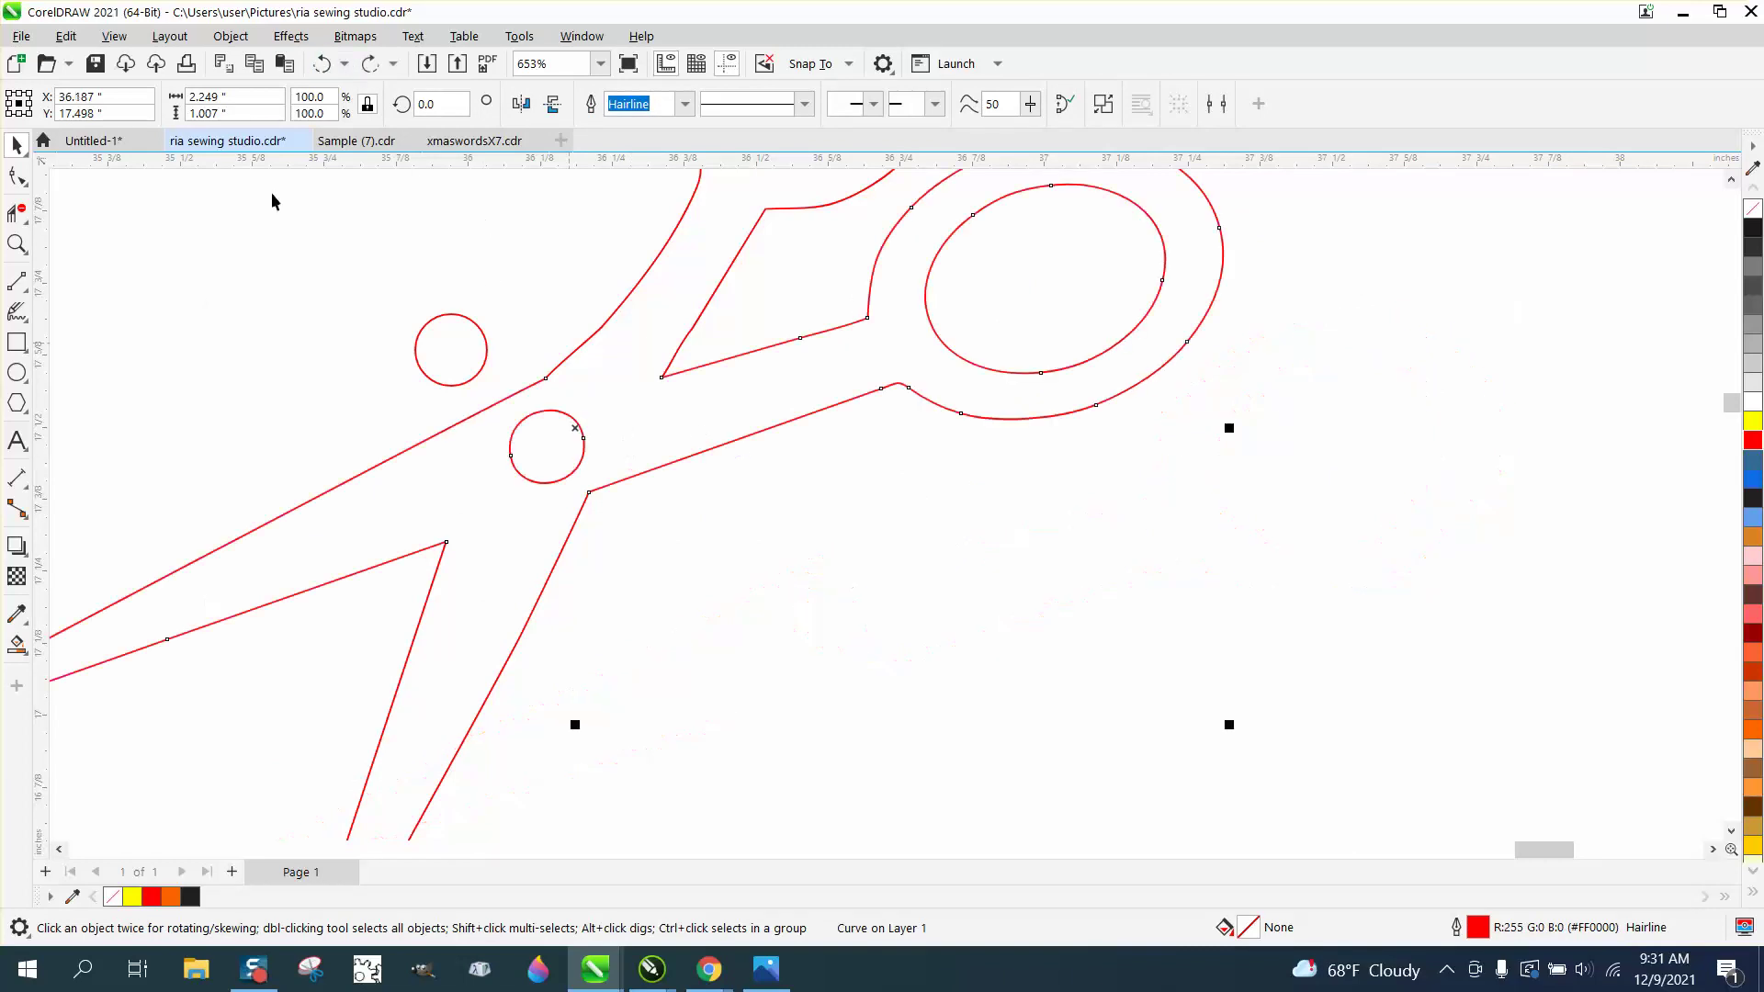
Step: Break the scissors curve apart, delete the old pivot circle, and move the new circle onto the pivot
click(230, 36)
click(276, 530)
click(738, 602)
click(584, 445)
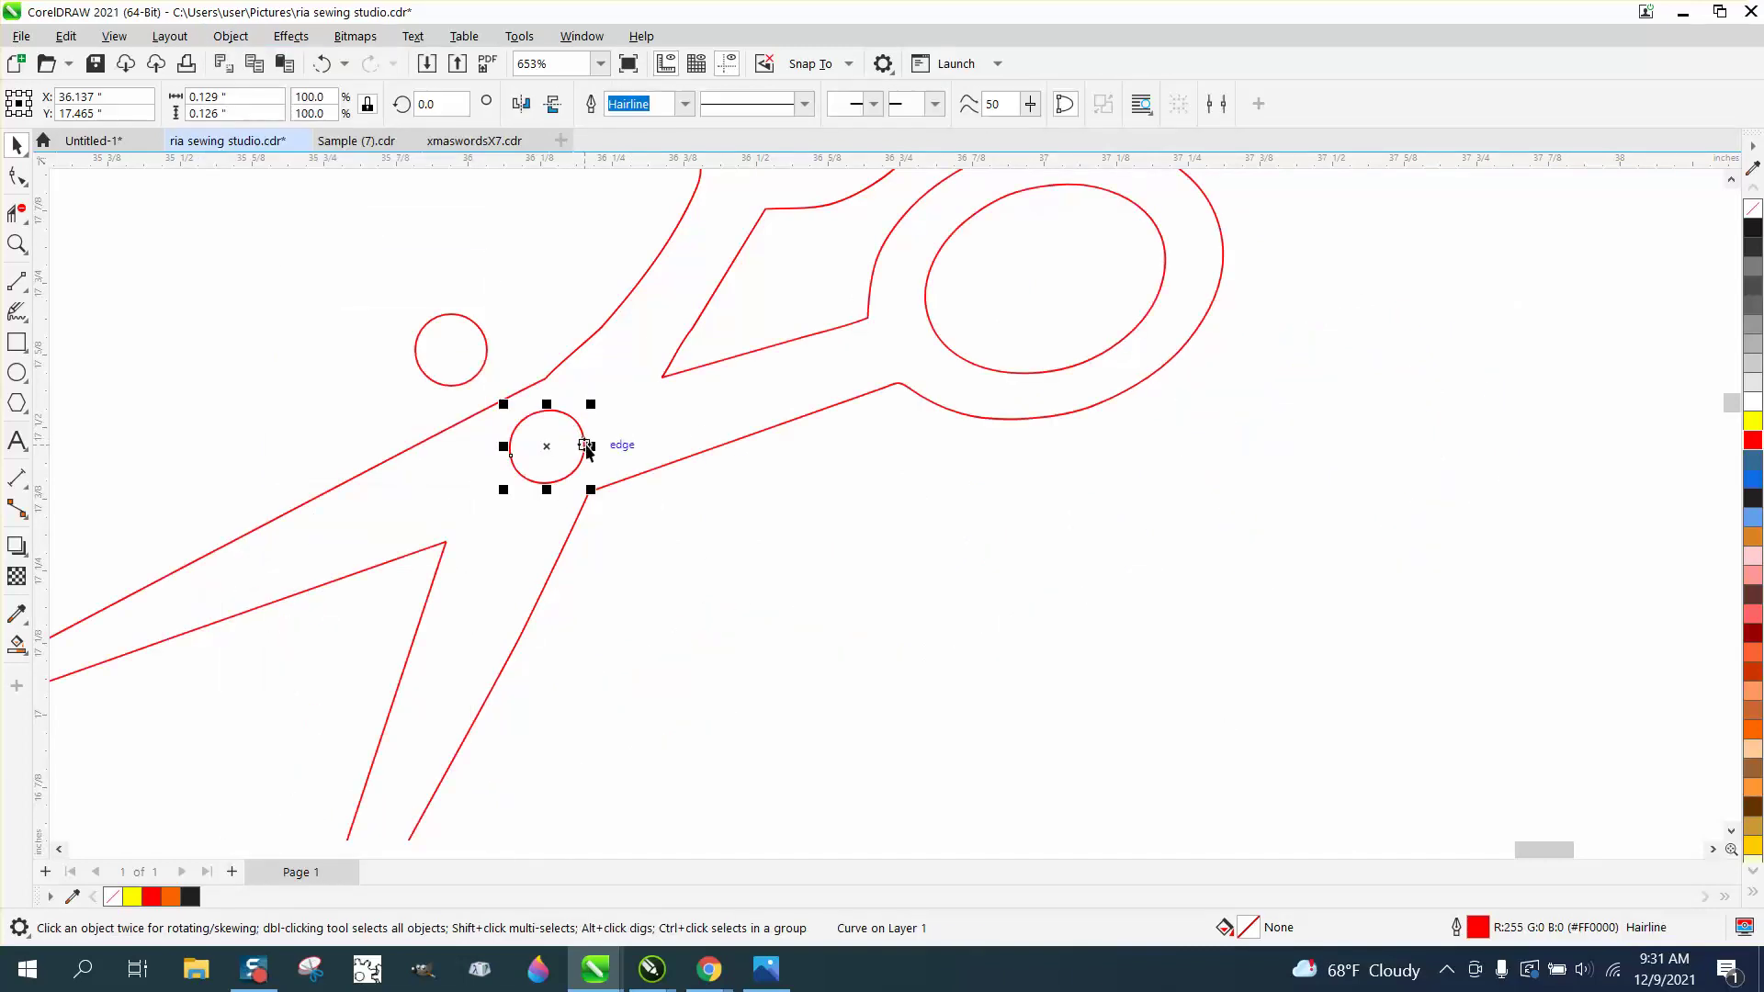
key(Delete)
drag(482, 369, 581, 473)
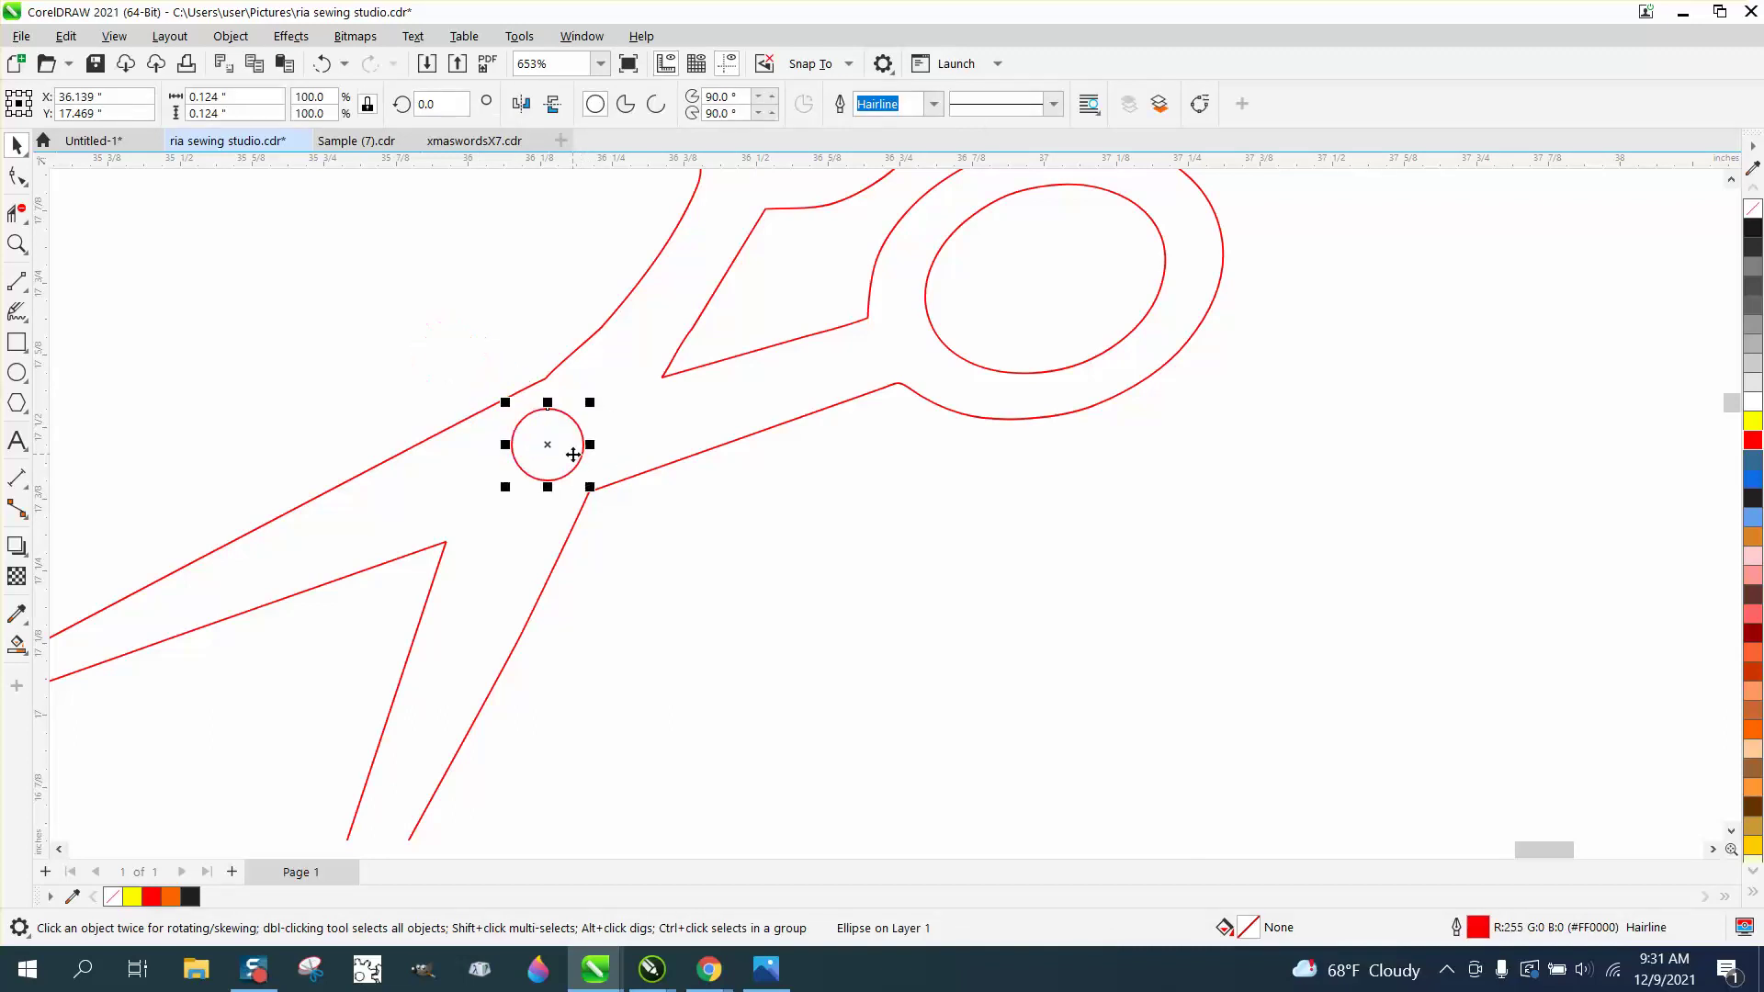
scroll(643, 317, down, 2)
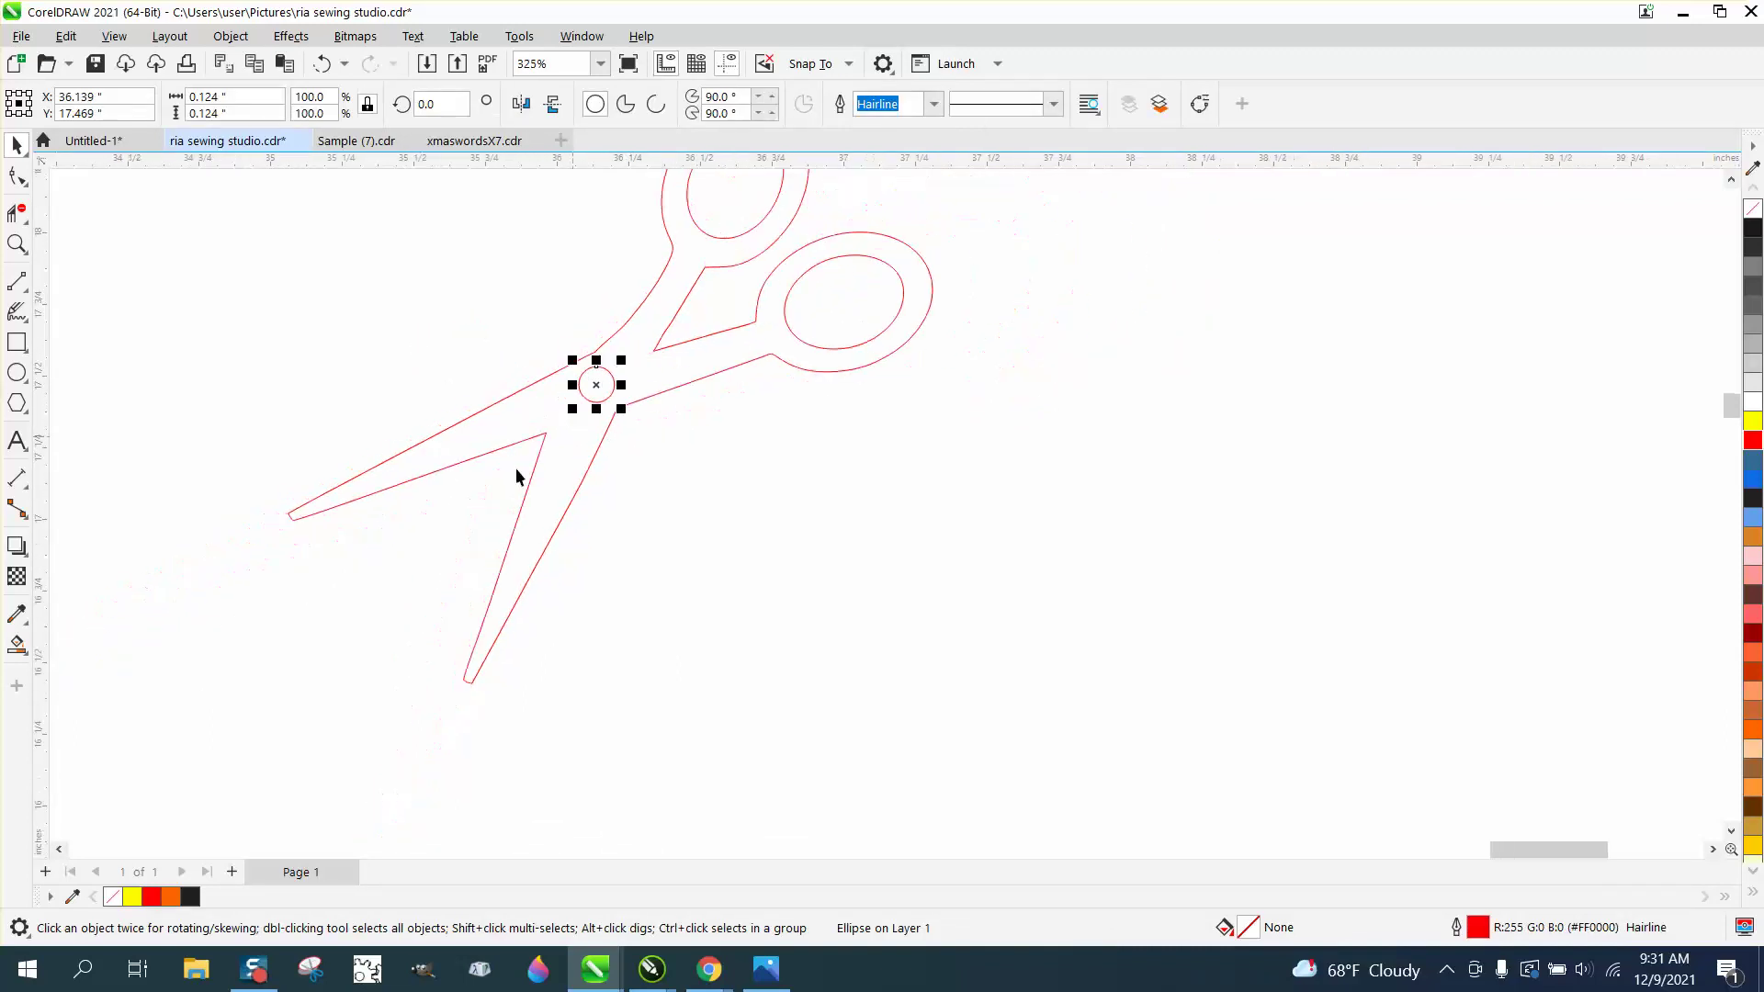
Step: Smart Fill the scissors into one shape, move it aside, and give it no fill and a red outline
click(17, 644)
click(422, 452)
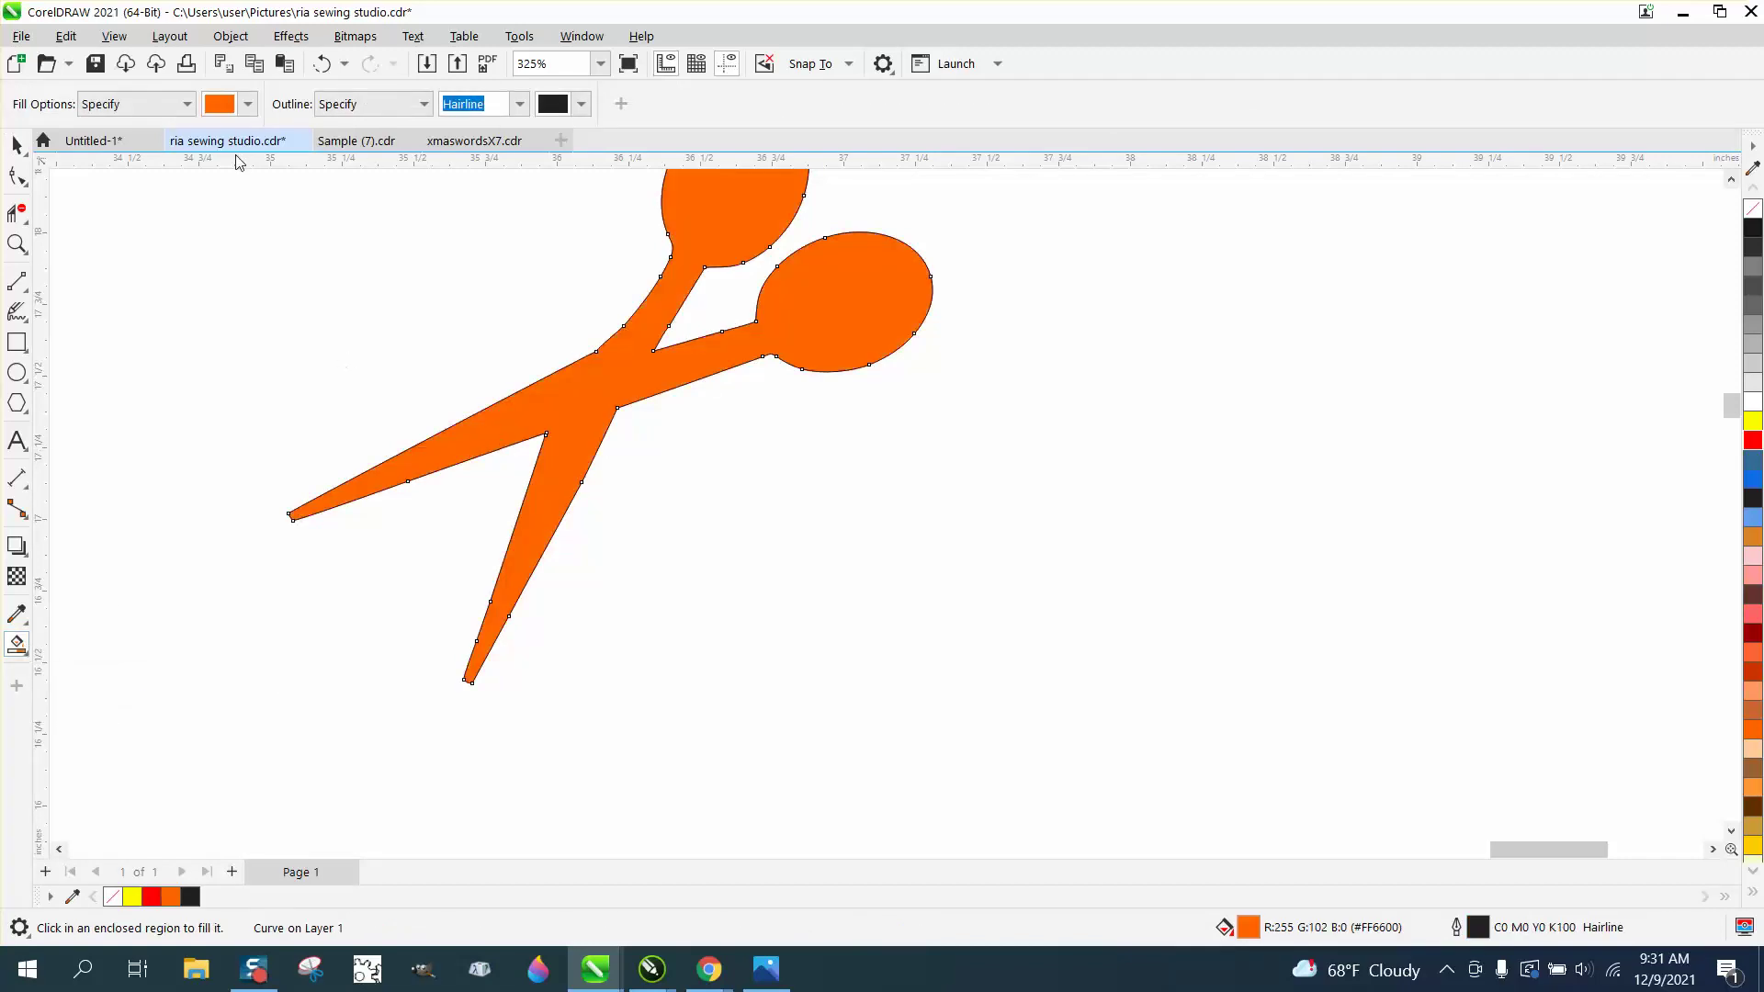
click(322, 64)
click(531, 393)
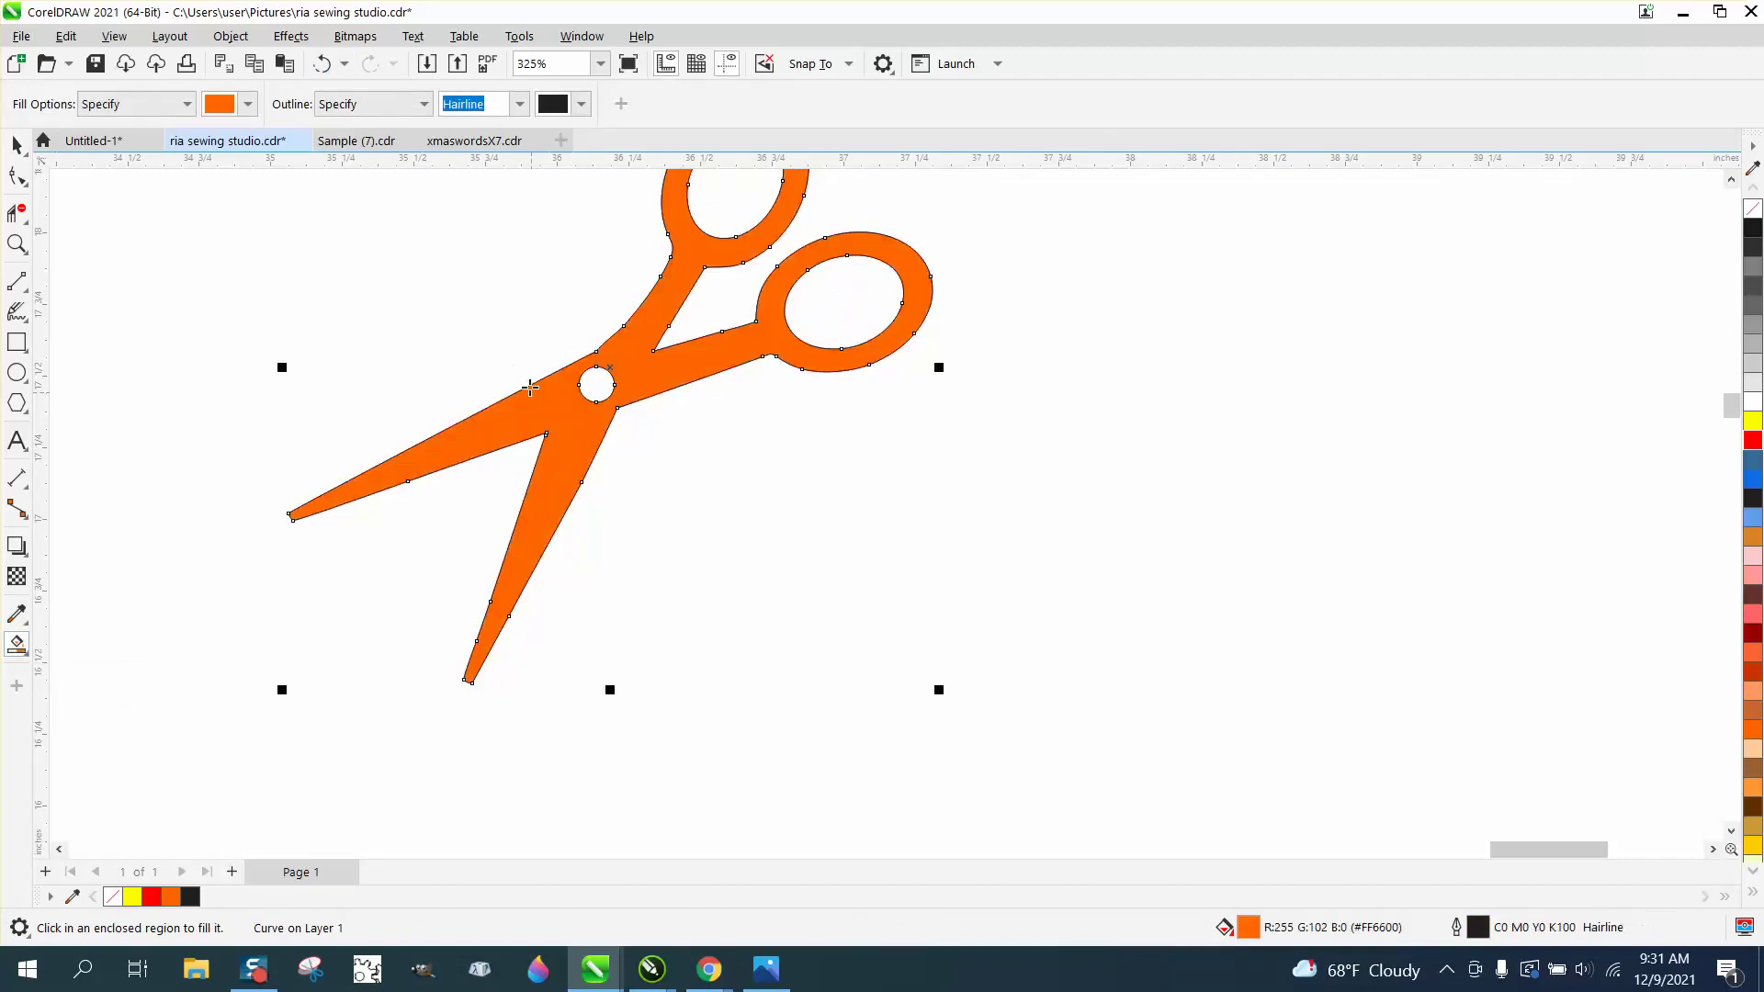
click(16, 145)
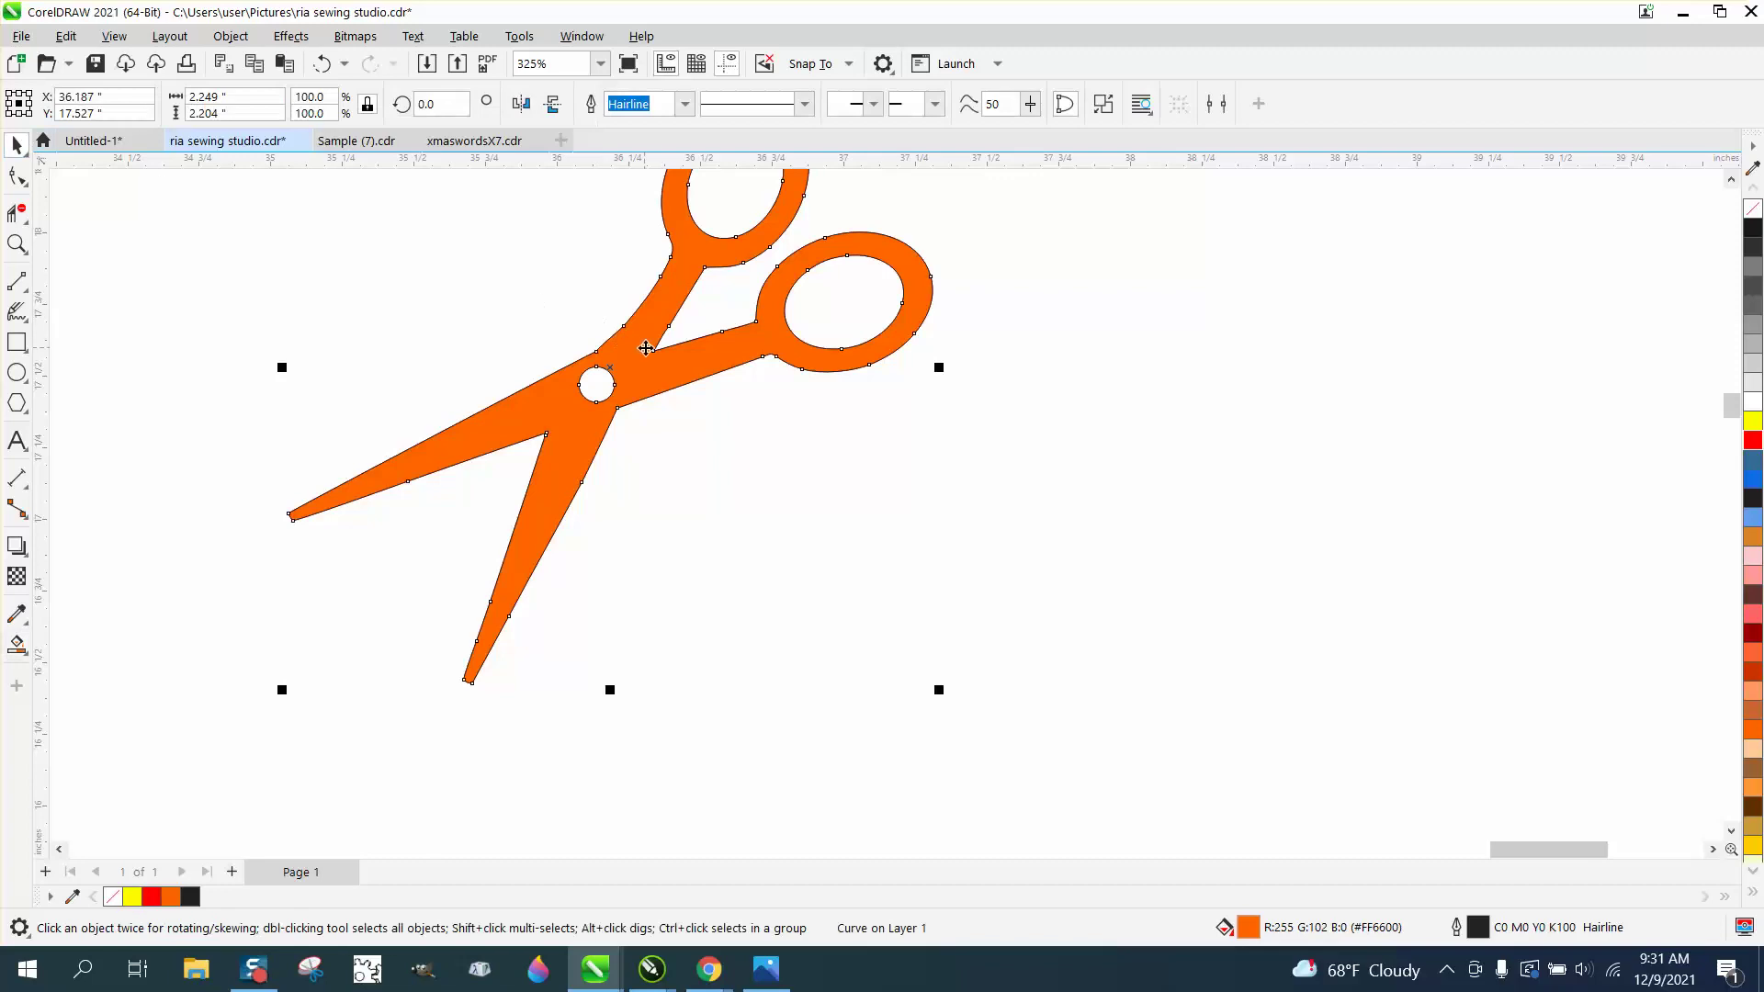
drag(713, 394, 1202, 557)
scroll(1757, 221, up, 1)
click(1756, 215)
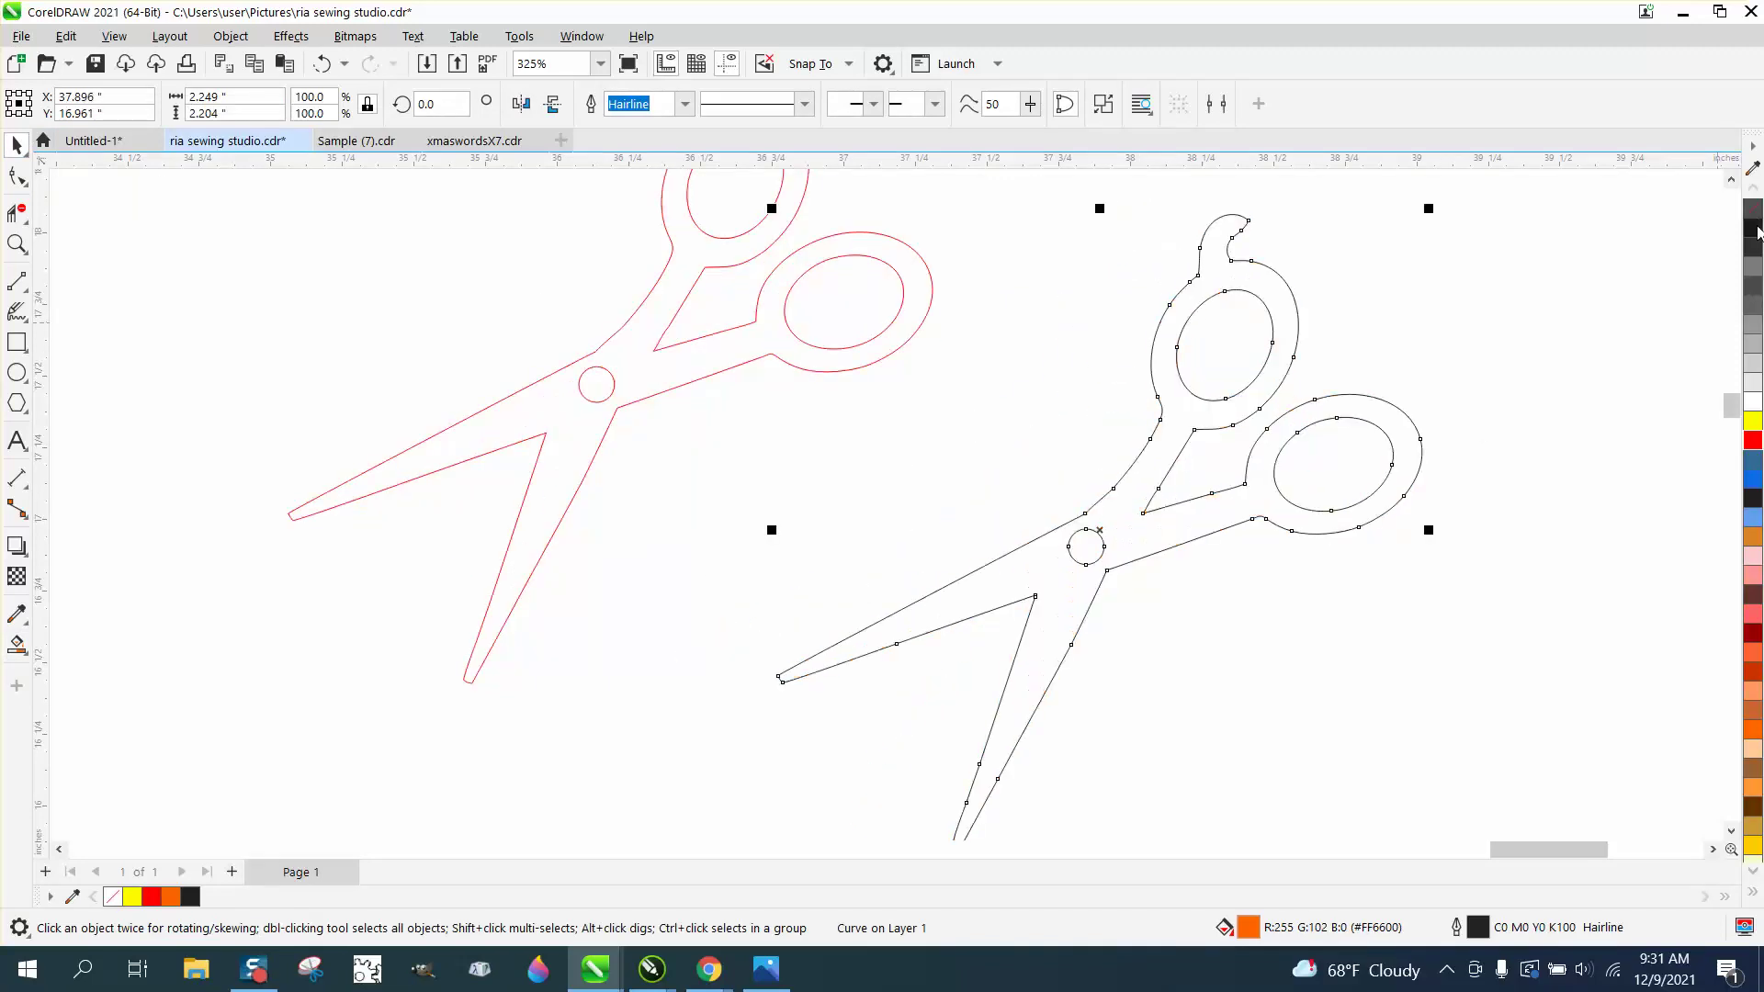
right_click(1754, 445)
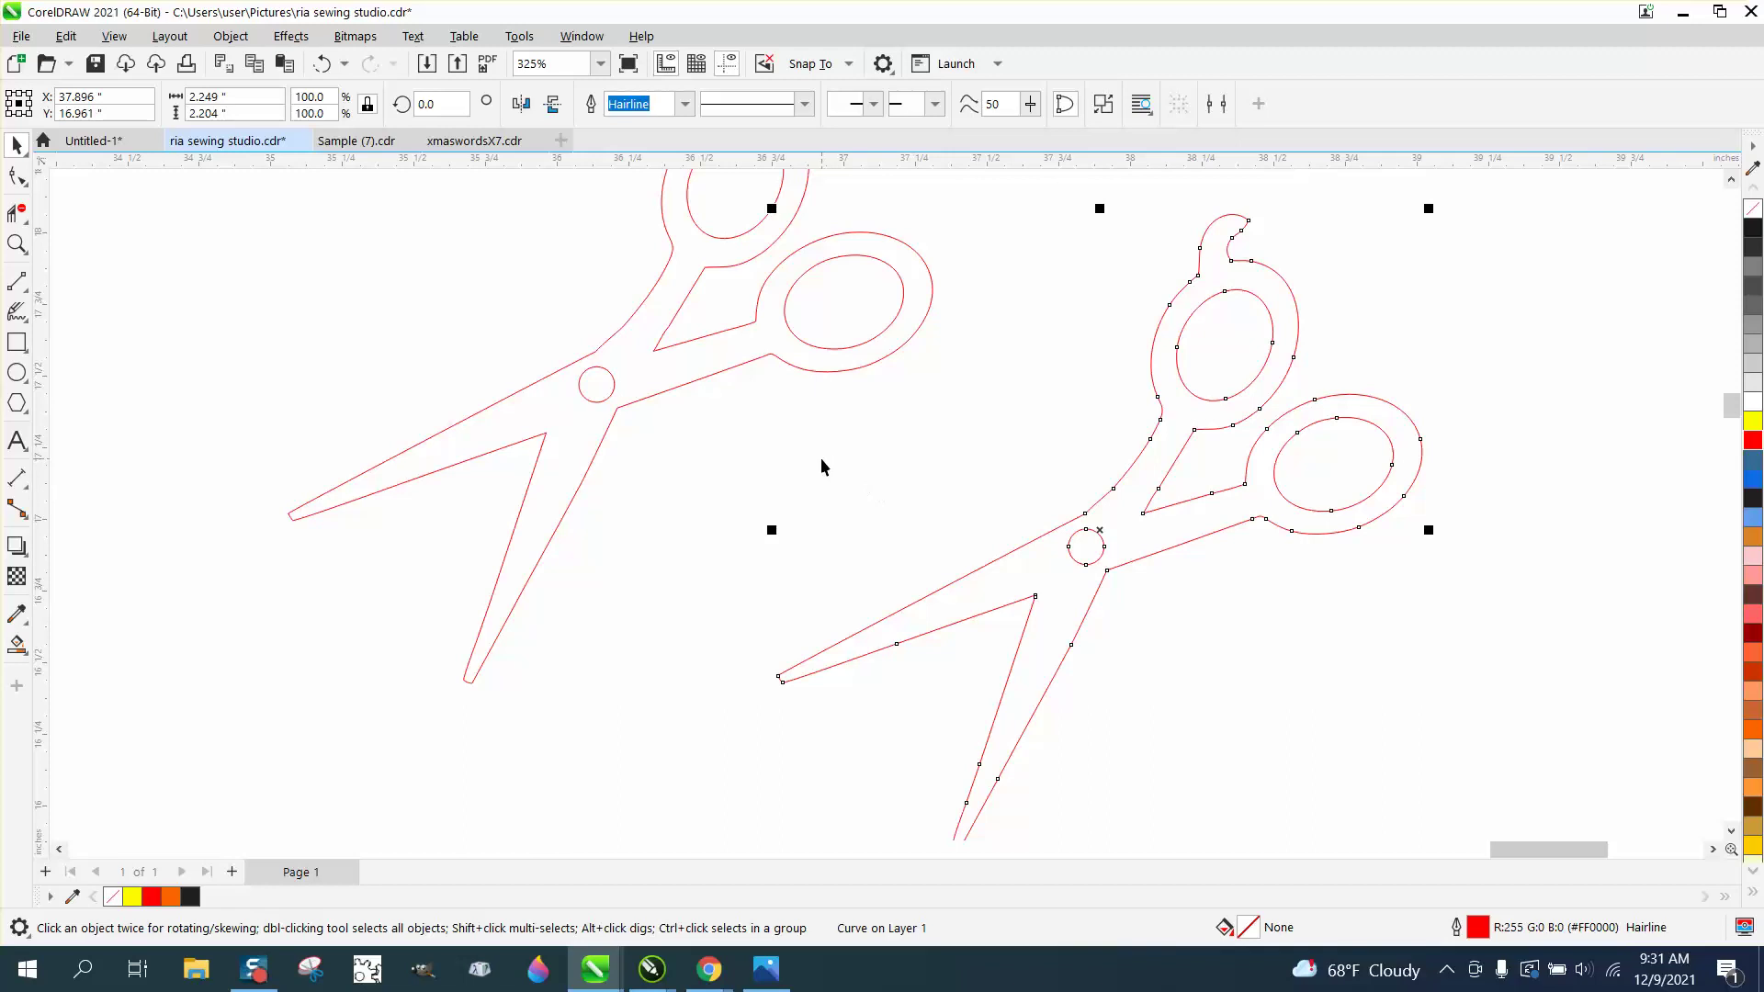
click(17, 243)
drag(1219, 592, 1258, 604)
click(16, 174)
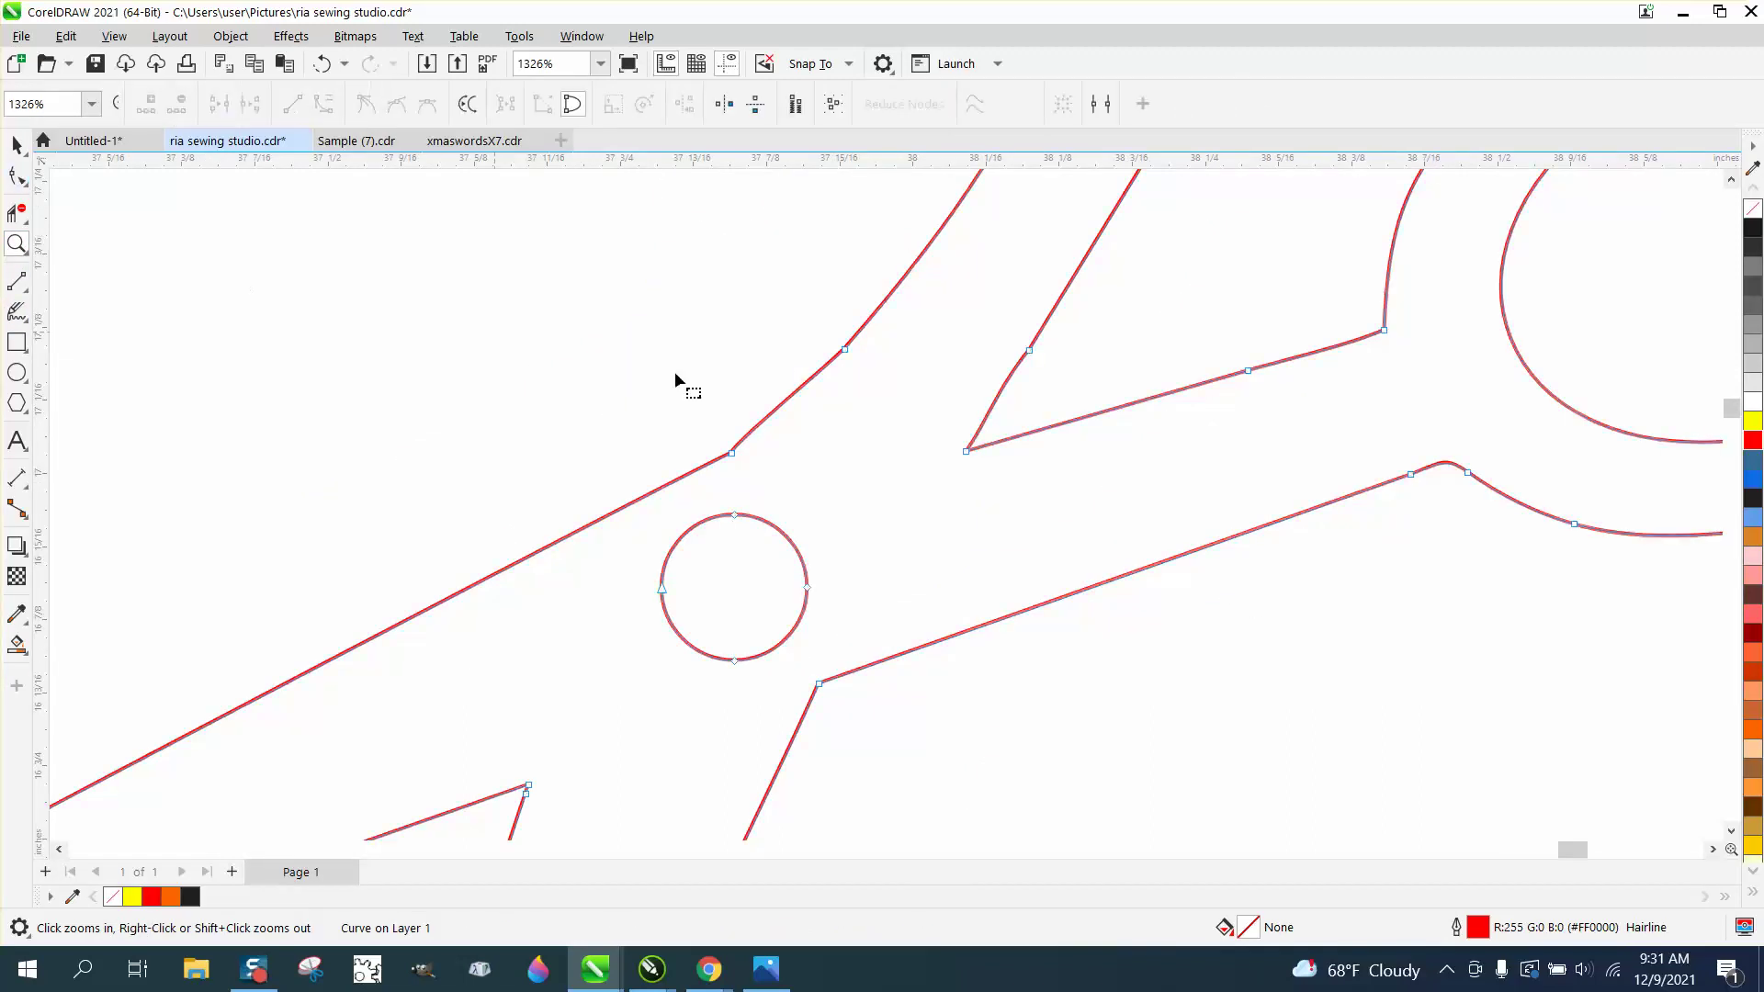
key(Delete)
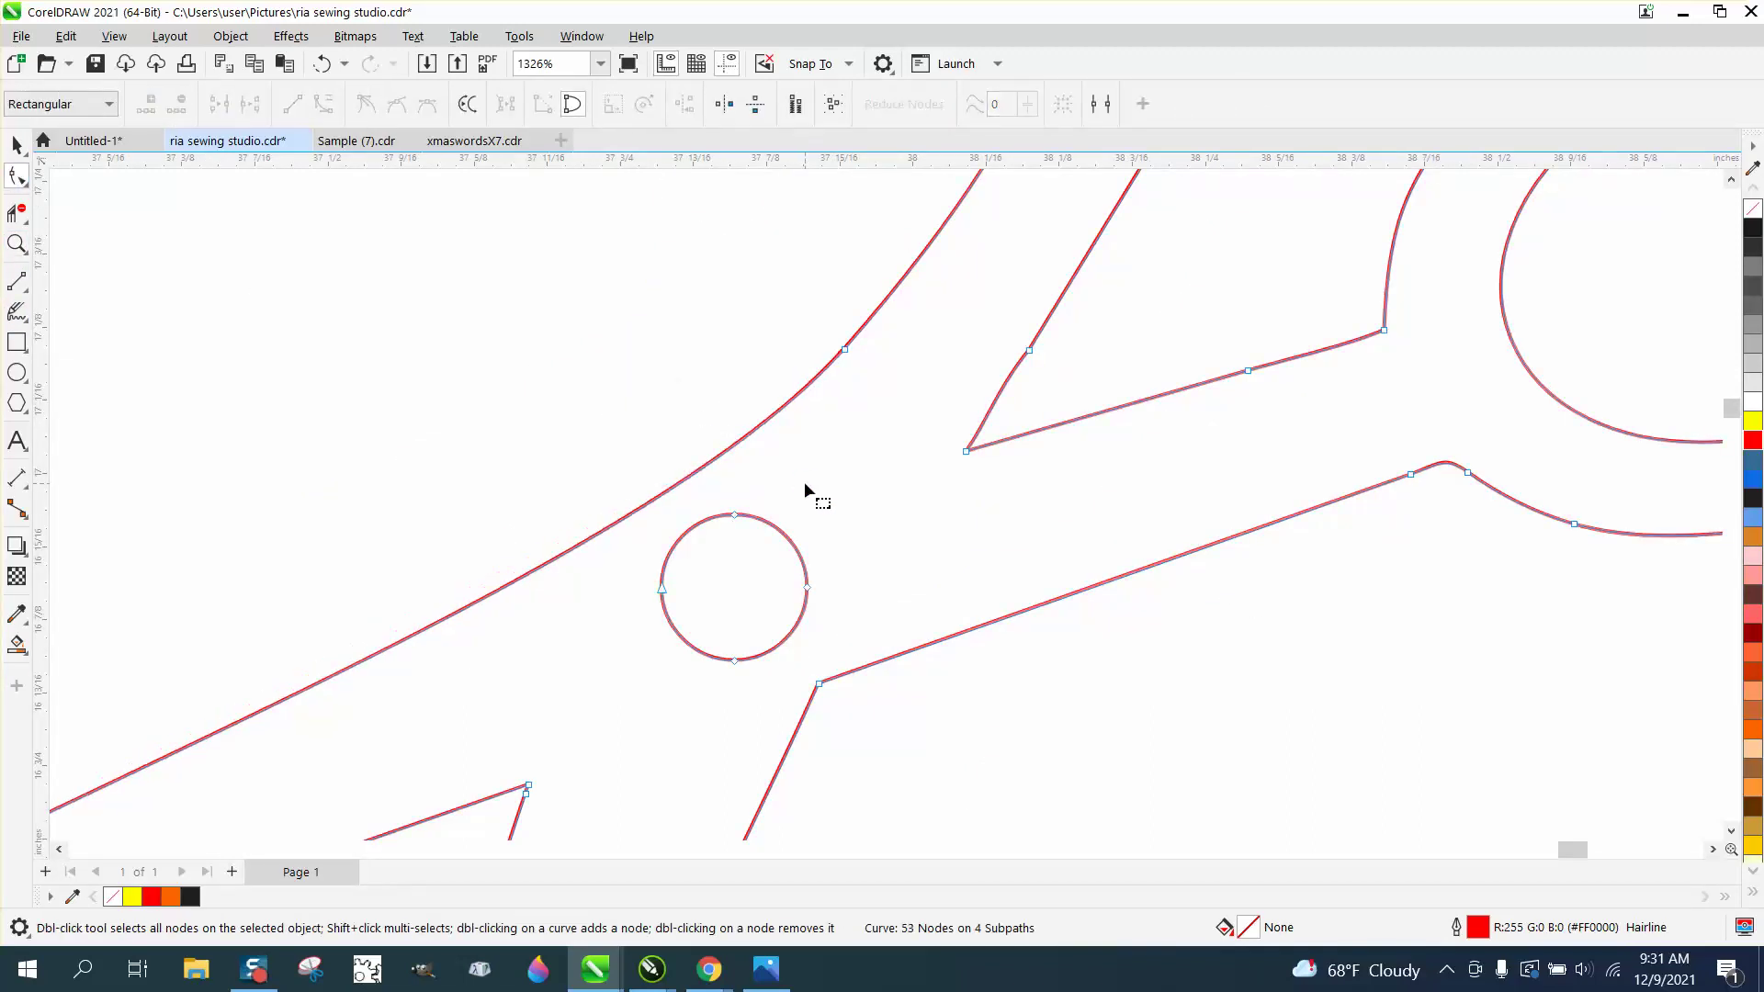
scroll(802, 481, down, 2)
scroll(781, 450, down, 1)
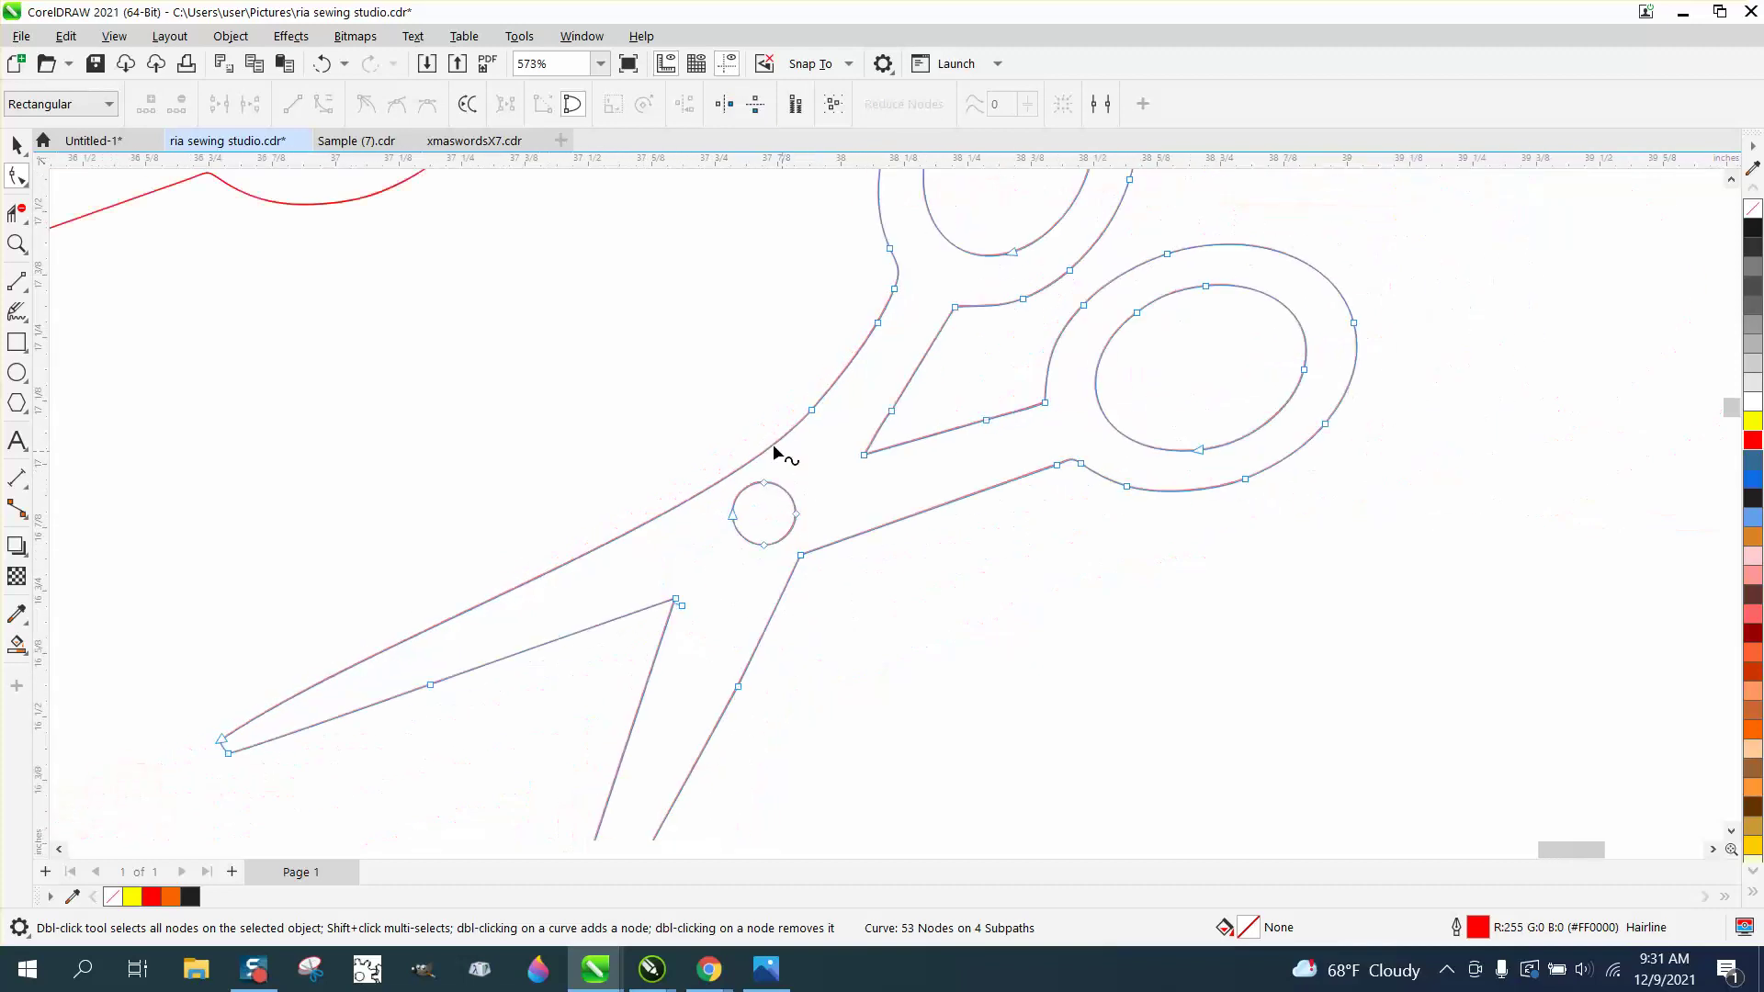
click(322, 64)
scroll(921, 460, down, 4)
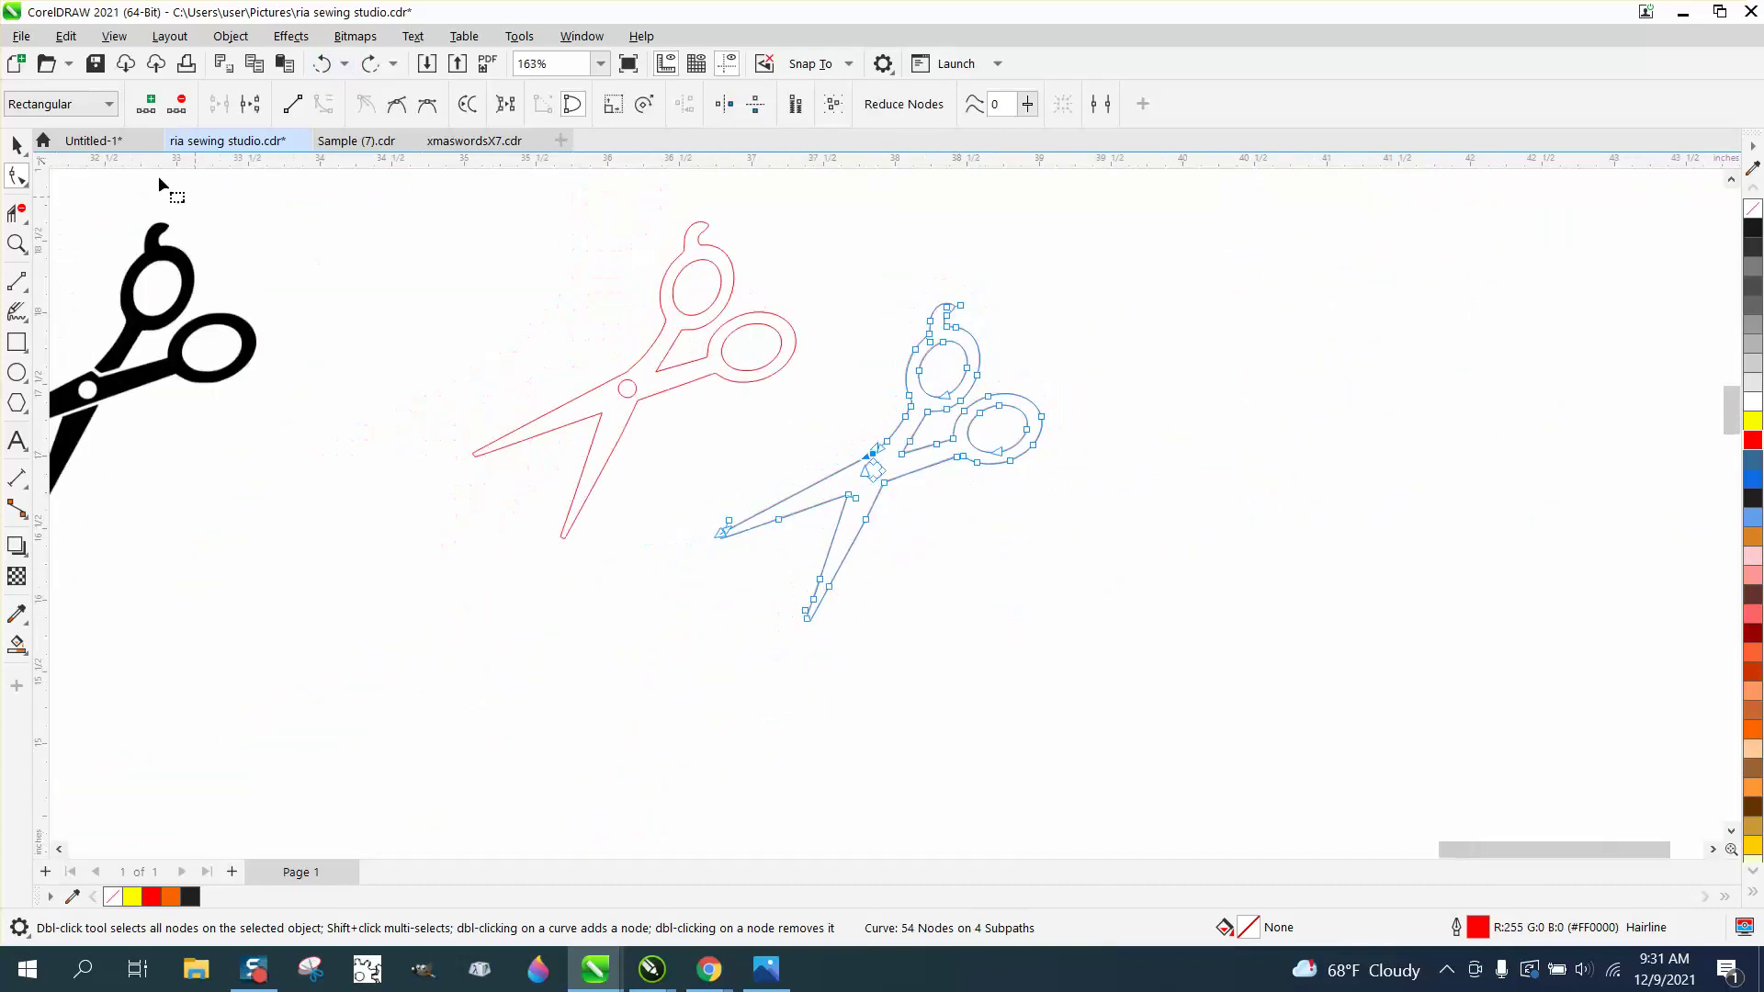
click(22, 152)
click(14, 208)
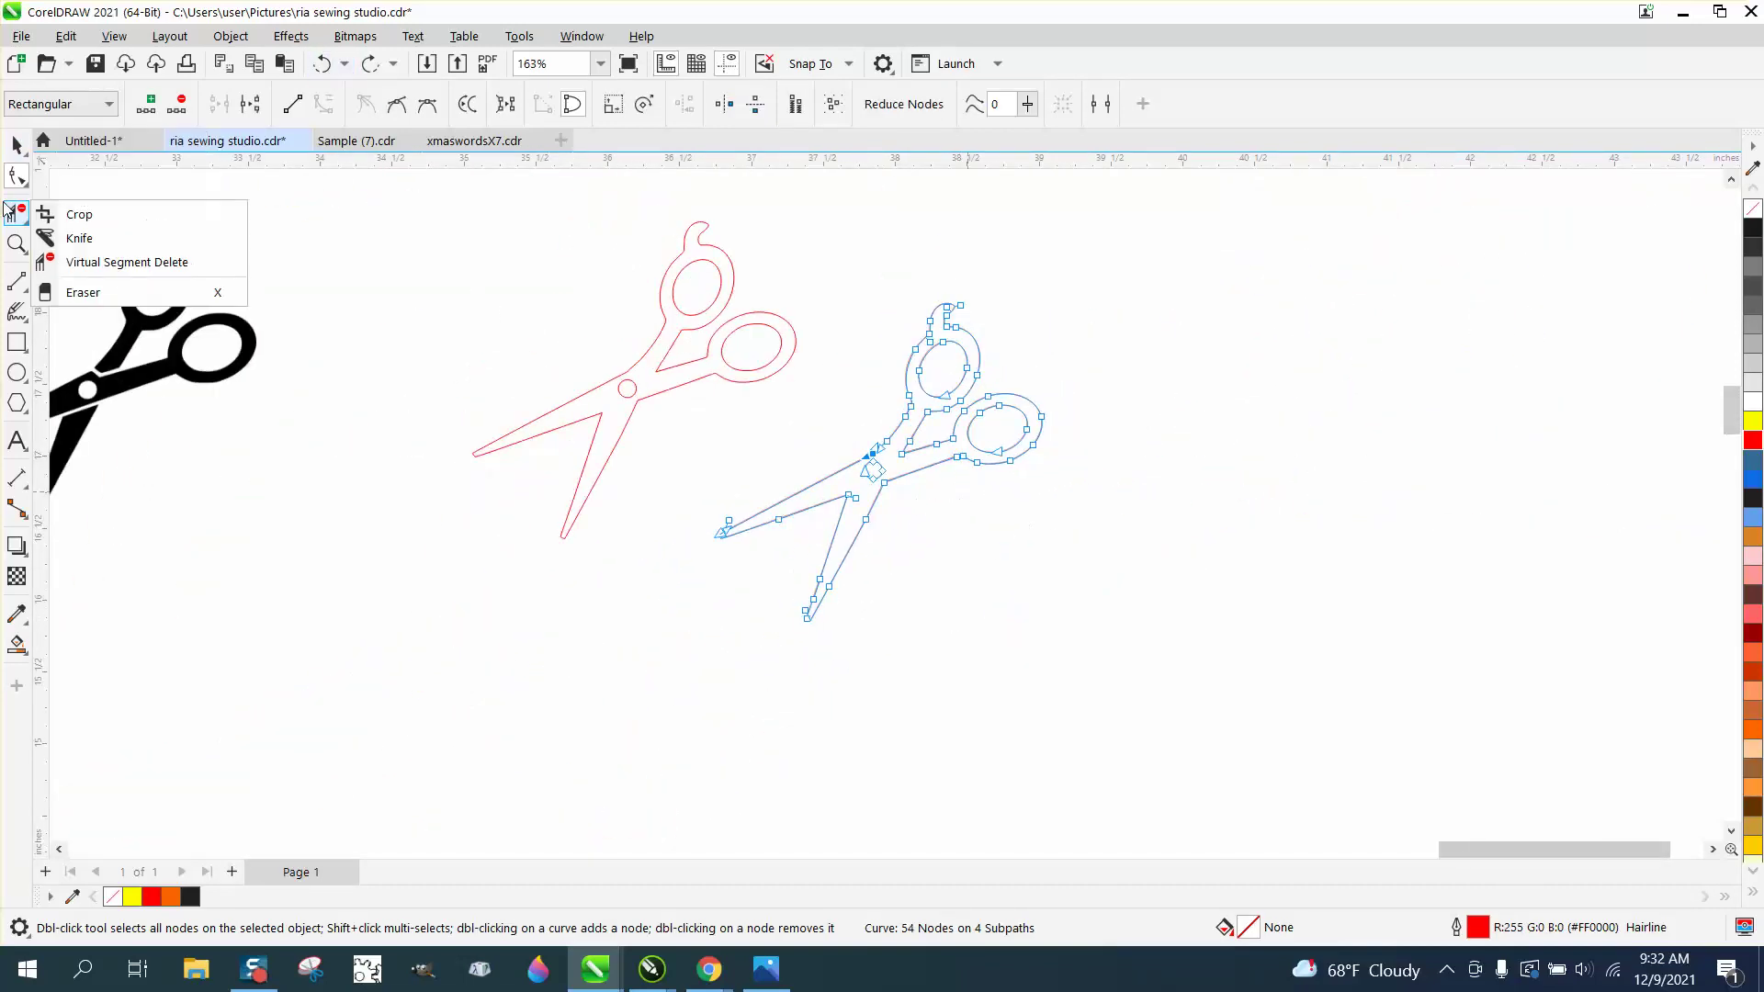
click(22, 151)
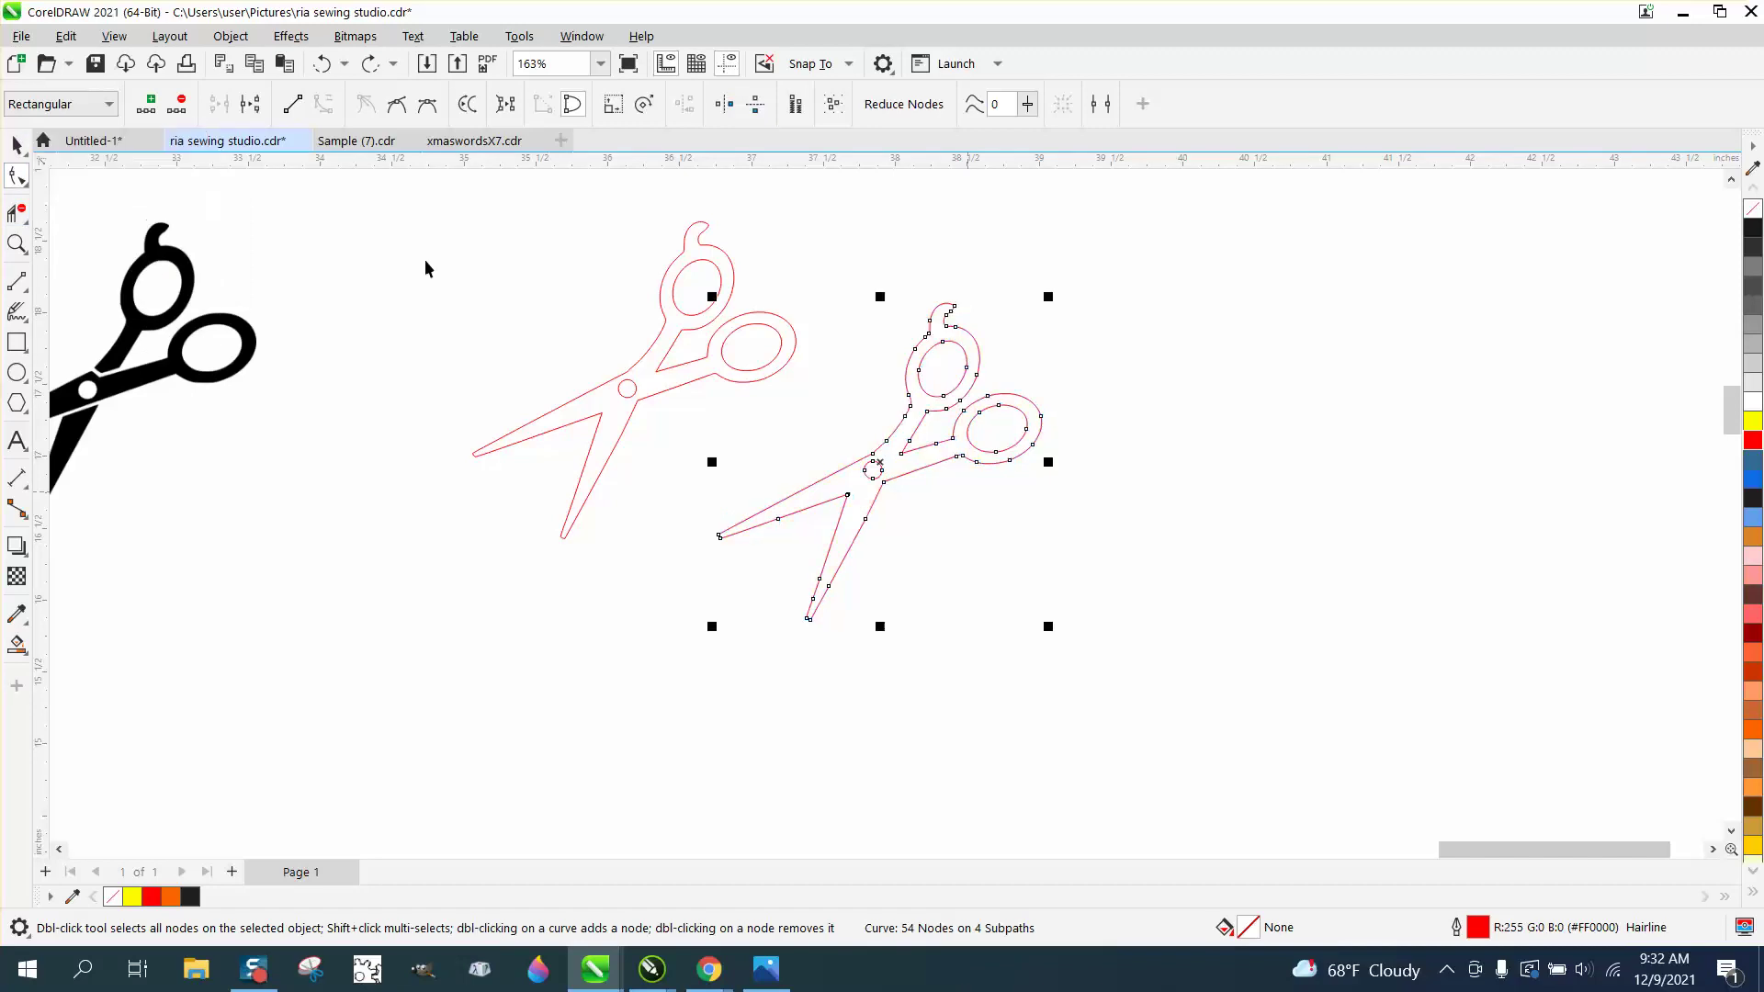
key(space)
Step: Drag the red scissors onto the sewing machine and rotate them counterclockwise
scroll(1279, 584, down, 3)
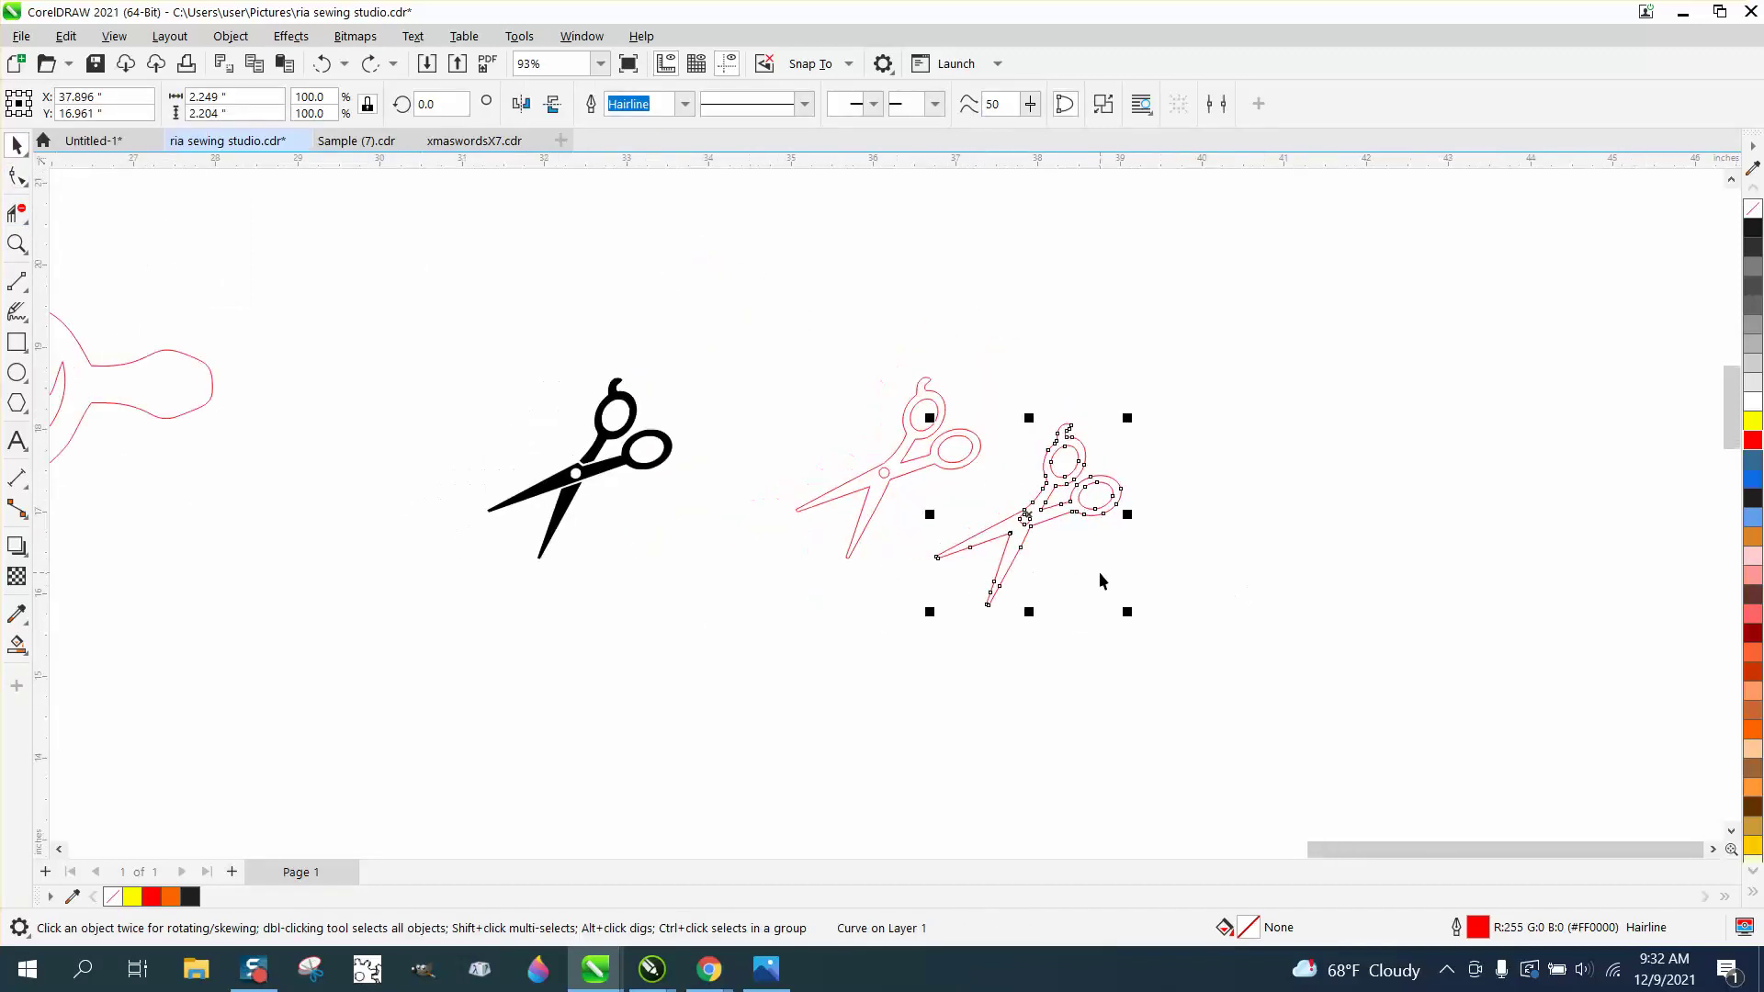
scroll(1099, 571, down, 2)
drag(1055, 542, 561, 539)
scroll(847, 592, down, 5)
drag(766, 569, 255, 416)
click(400, 490)
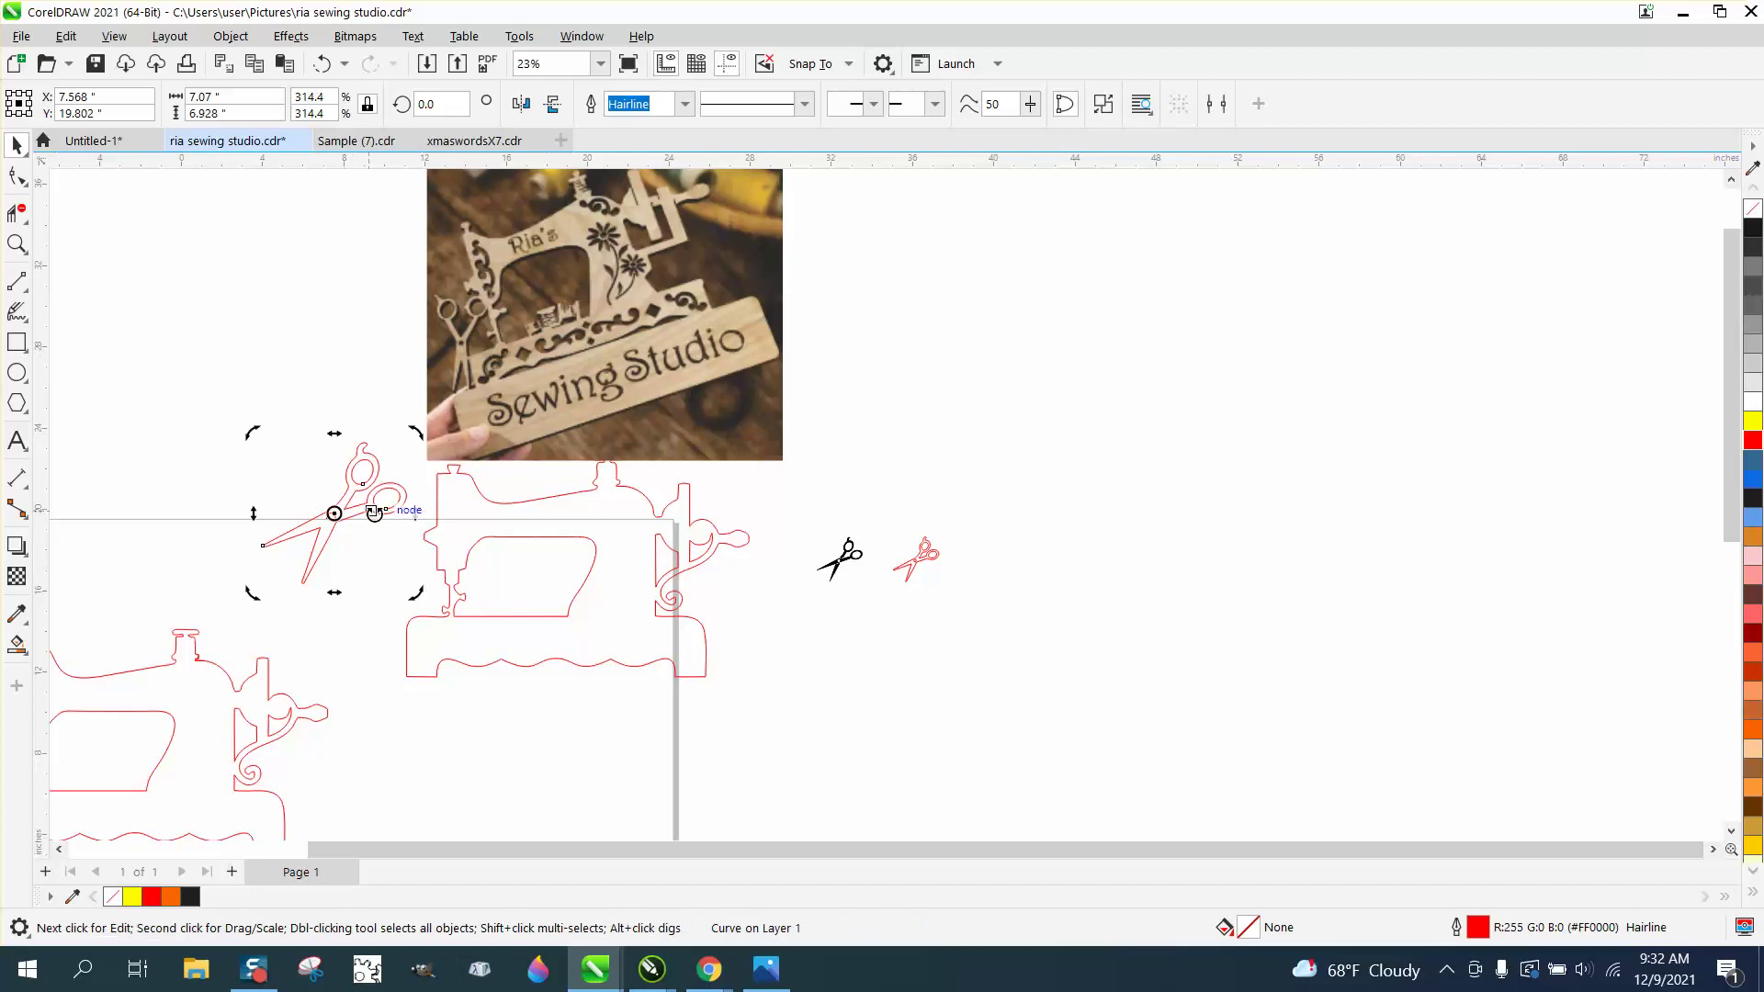
drag(420, 452, 440, 495)
click(374, 446)
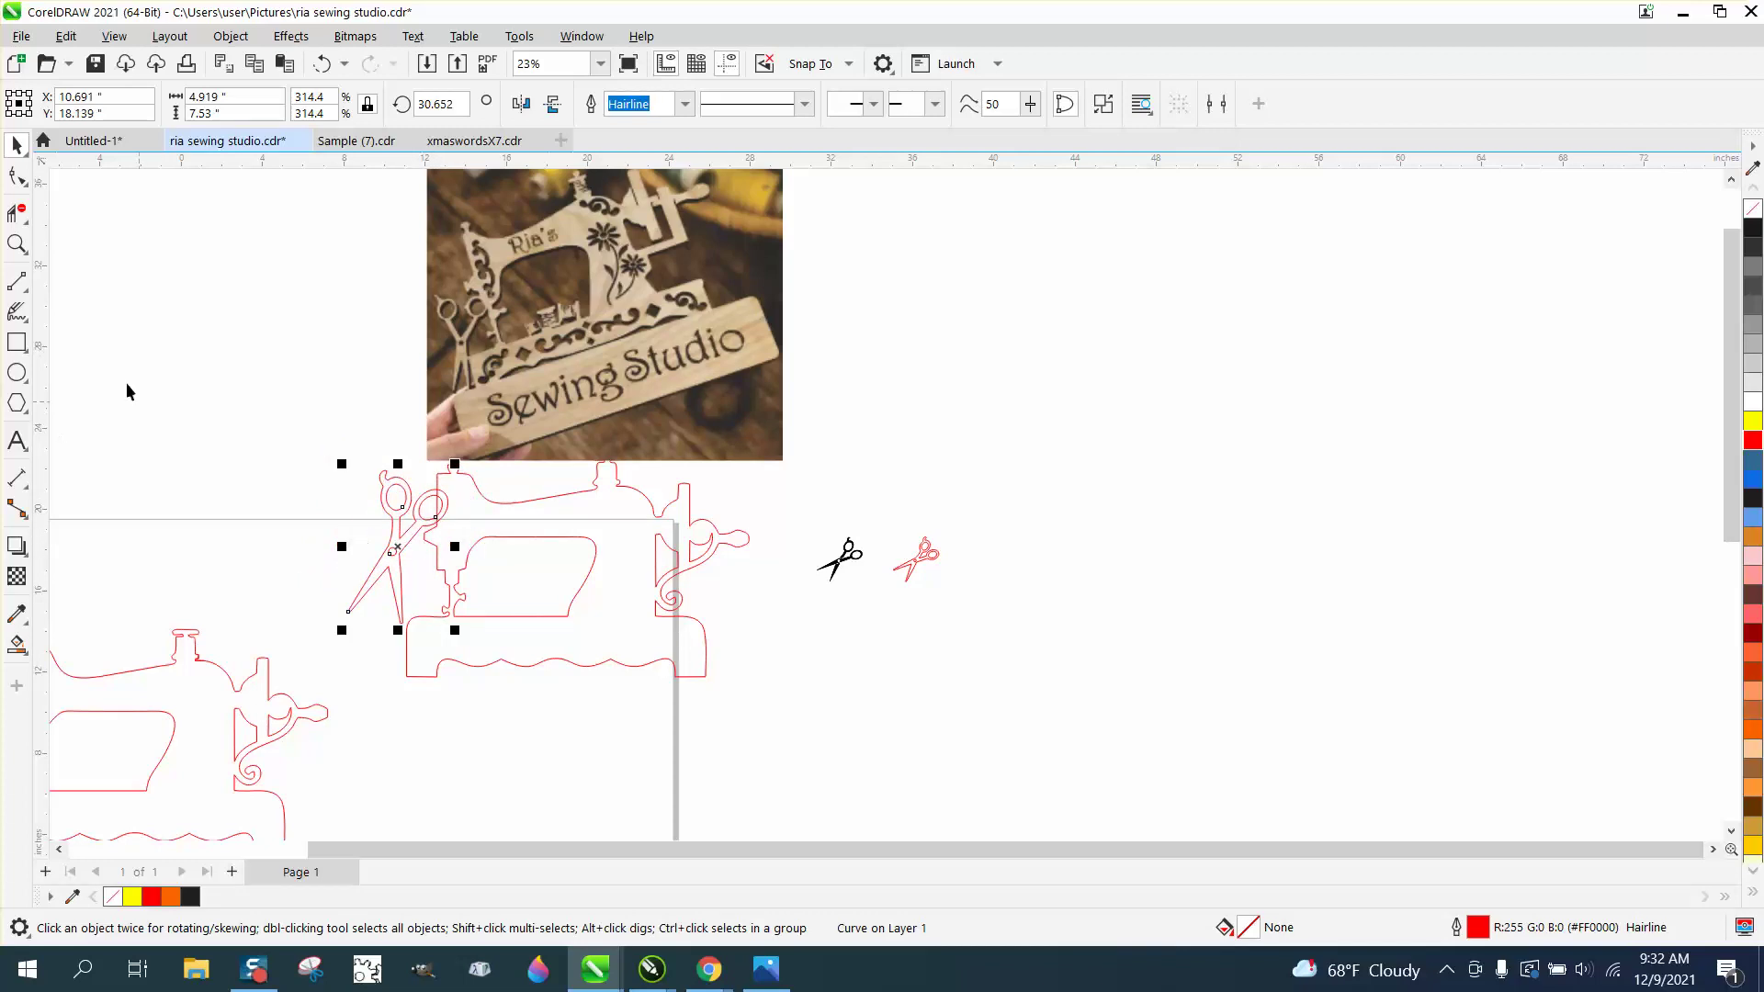
Step: Enlarge the scissors to 340.2% and set them against the machine's left side at 37.217°
click(16, 244)
drag(213, 356, 808, 701)
key(space)
drag(769, 694, 780, 709)
drag(707, 476, 701, 475)
click(668, 533)
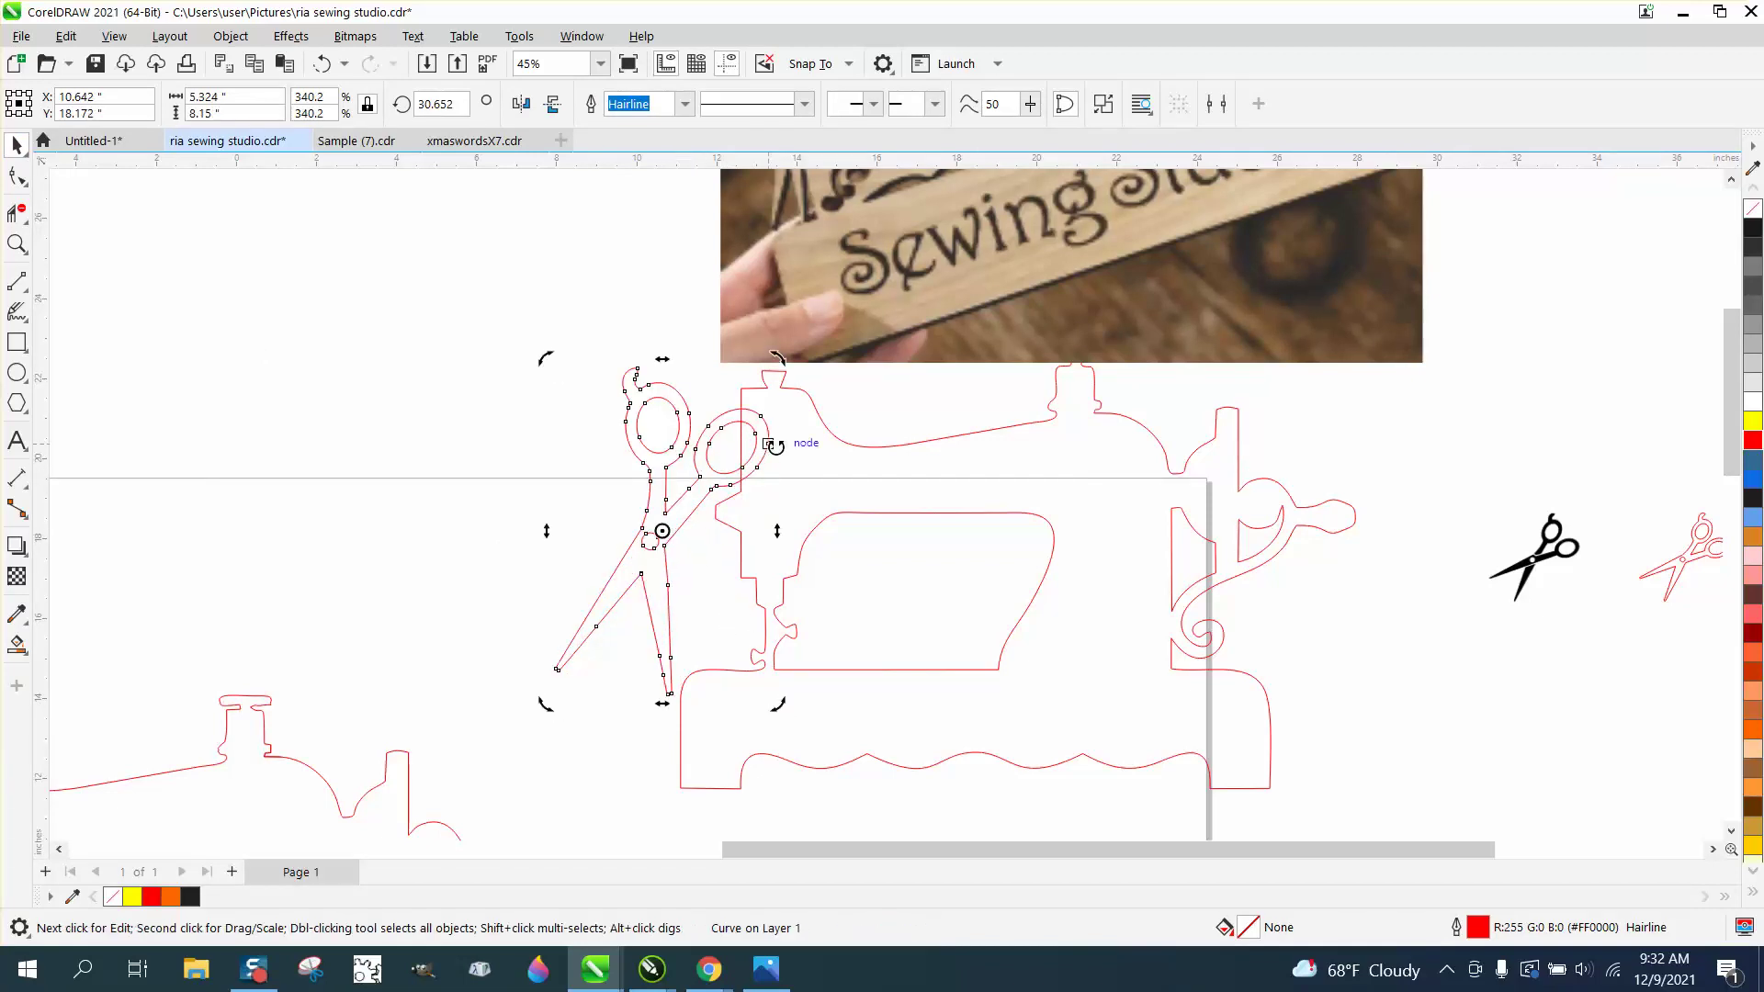
drag(774, 359, 762, 355)
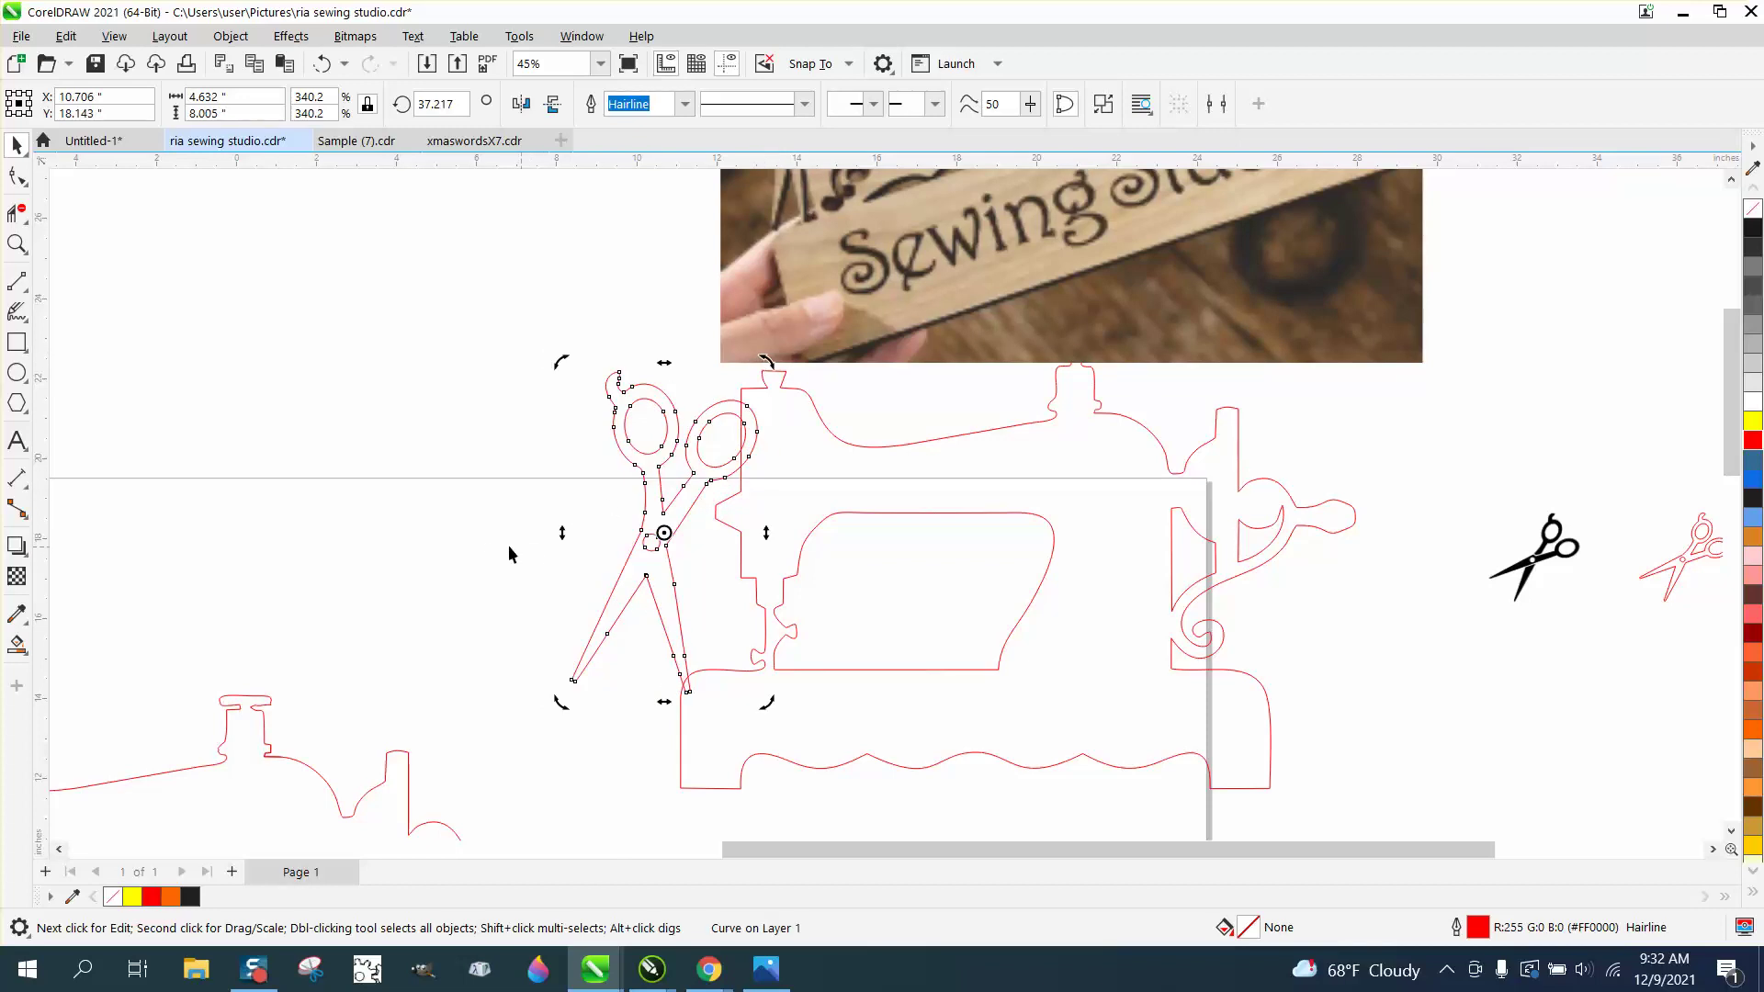
Step: Delete the overlapping line segment at the scissor handle with Virtual Segment Delete
click(16, 243)
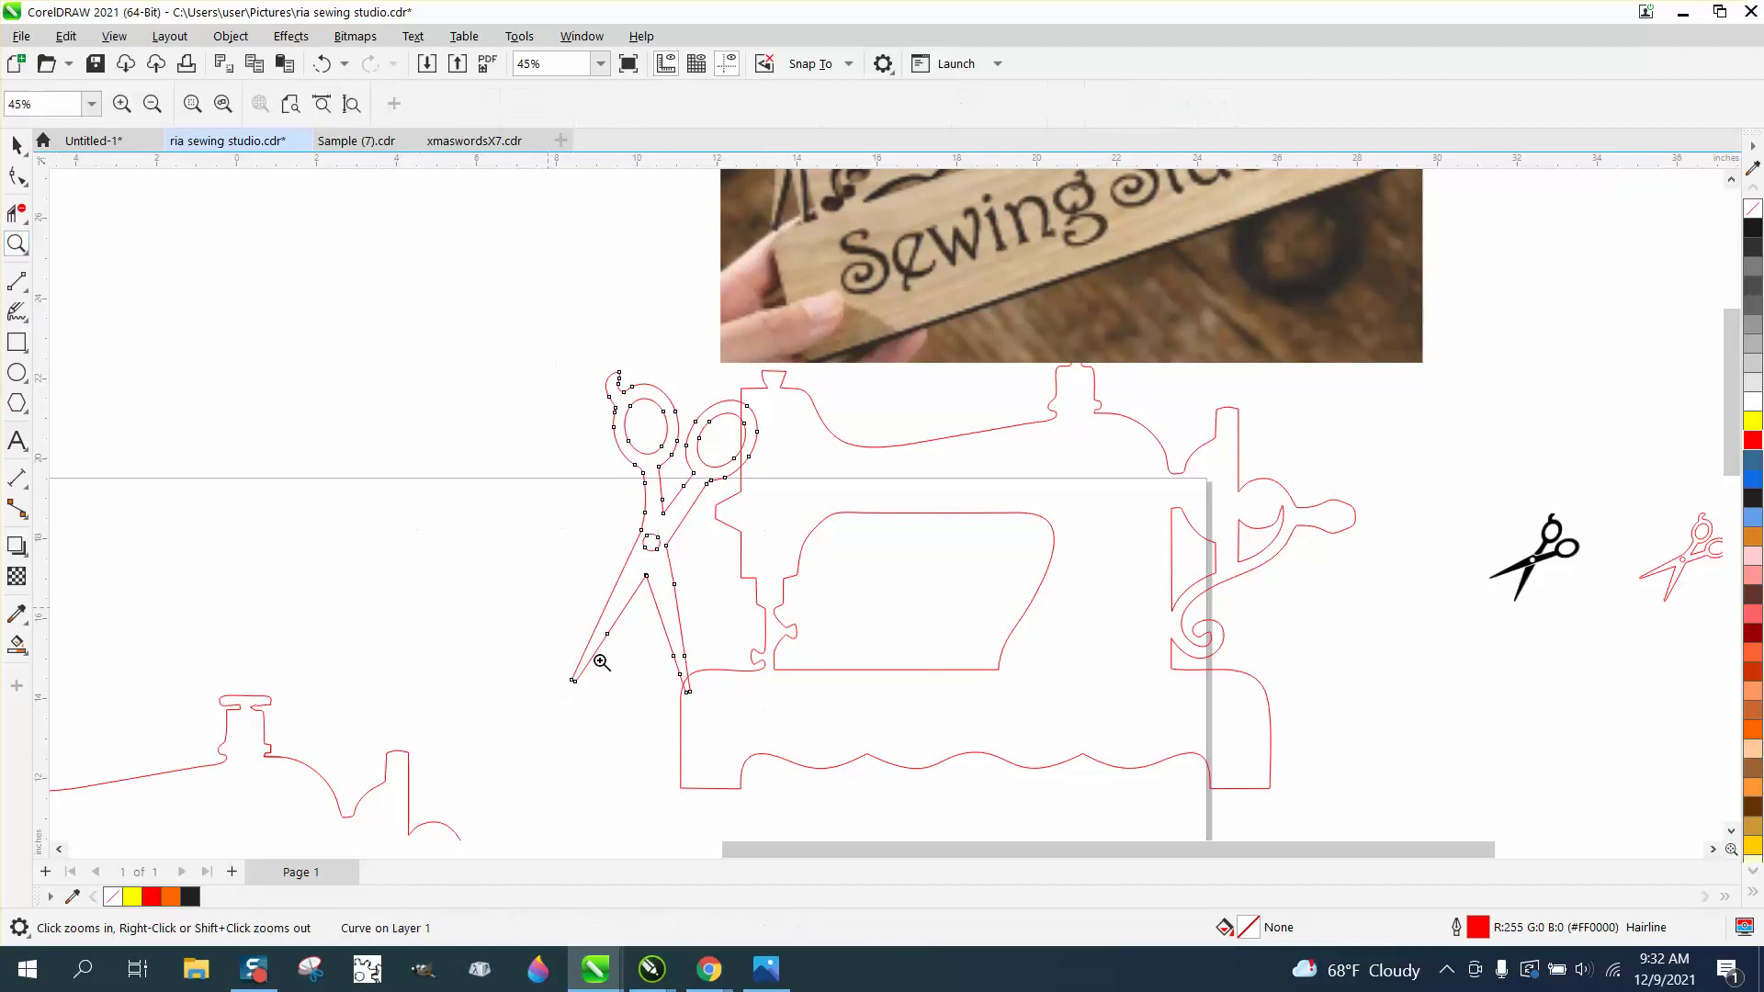
drag(551, 606, 836, 770)
click(16, 213)
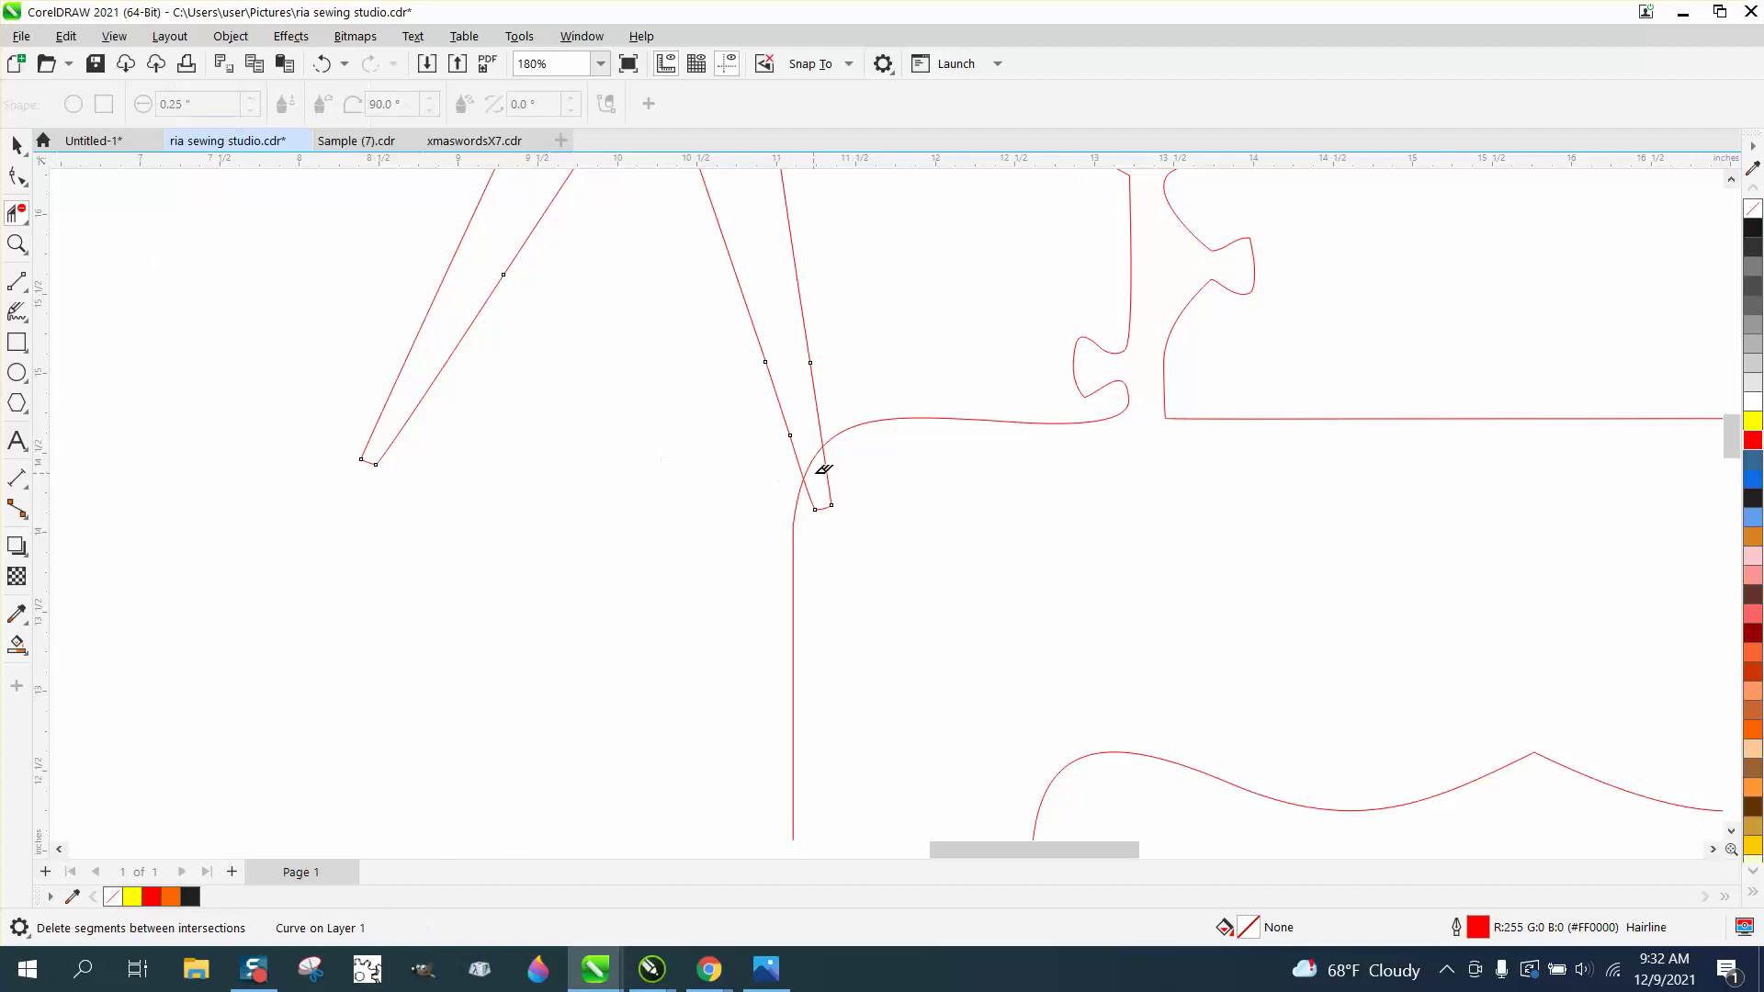
scroll(836, 551, down, 5)
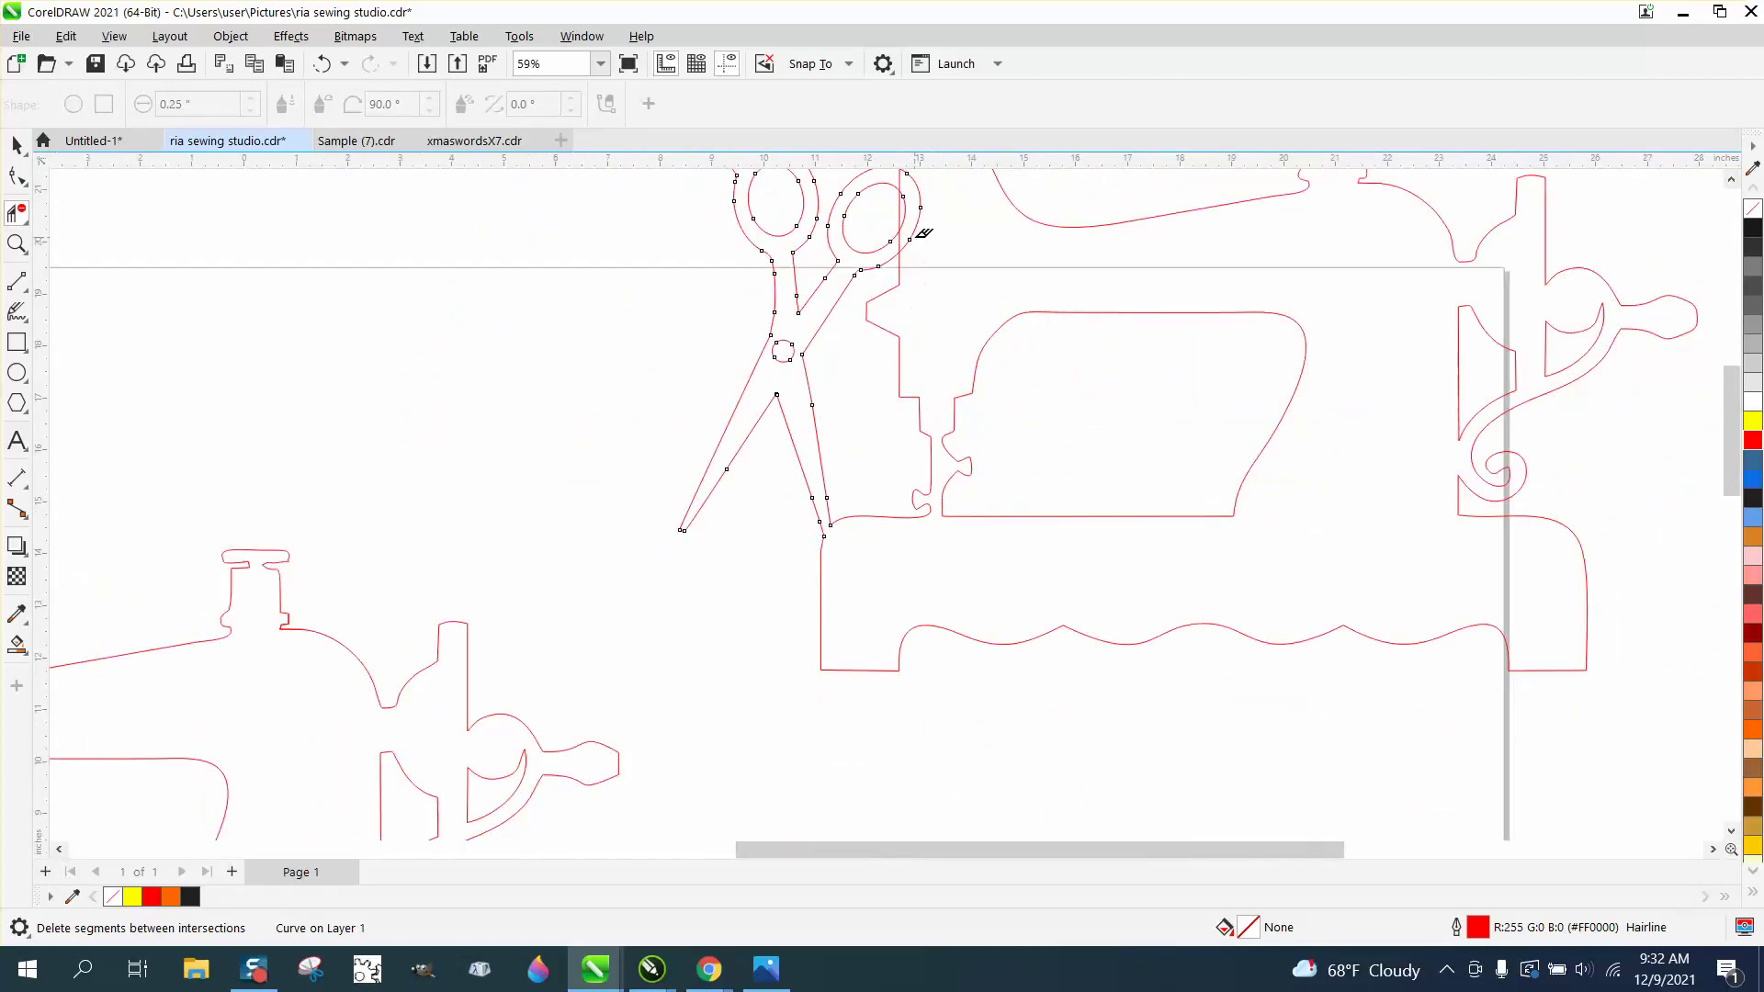
click(919, 220)
scroll(971, 228, down, 1)
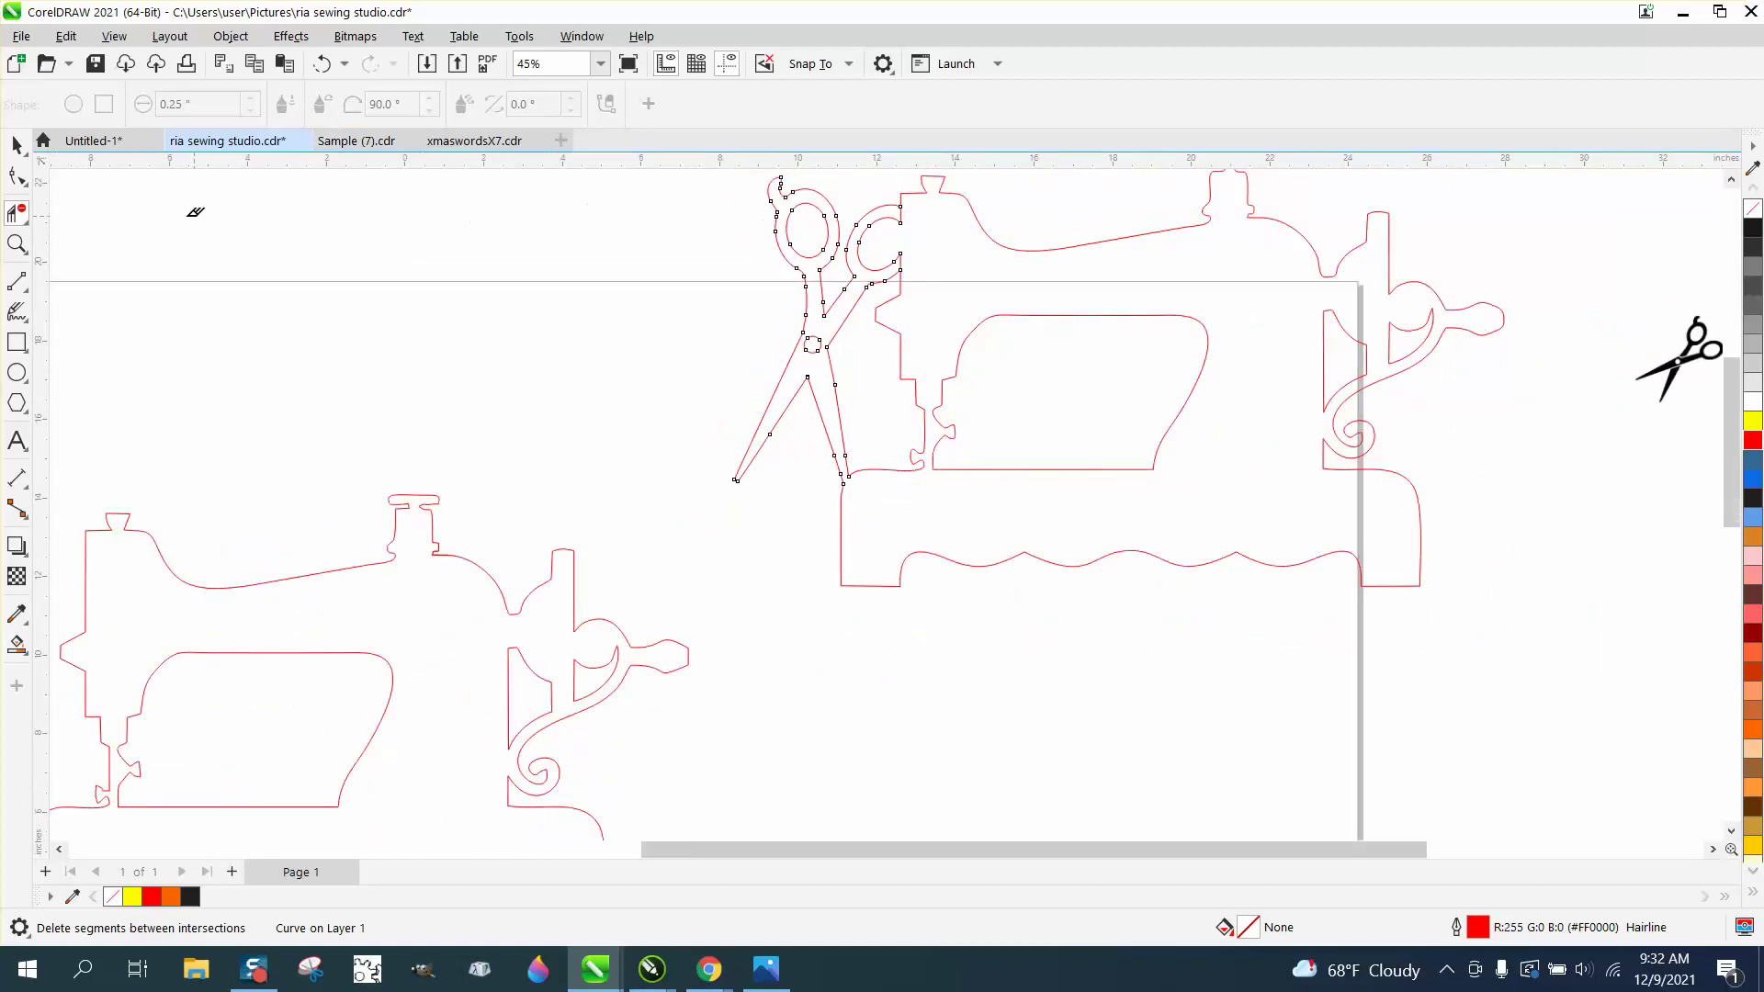
Step: Undo that deletion and remove the machine edge segments inside the handle ring instead
click(17, 243)
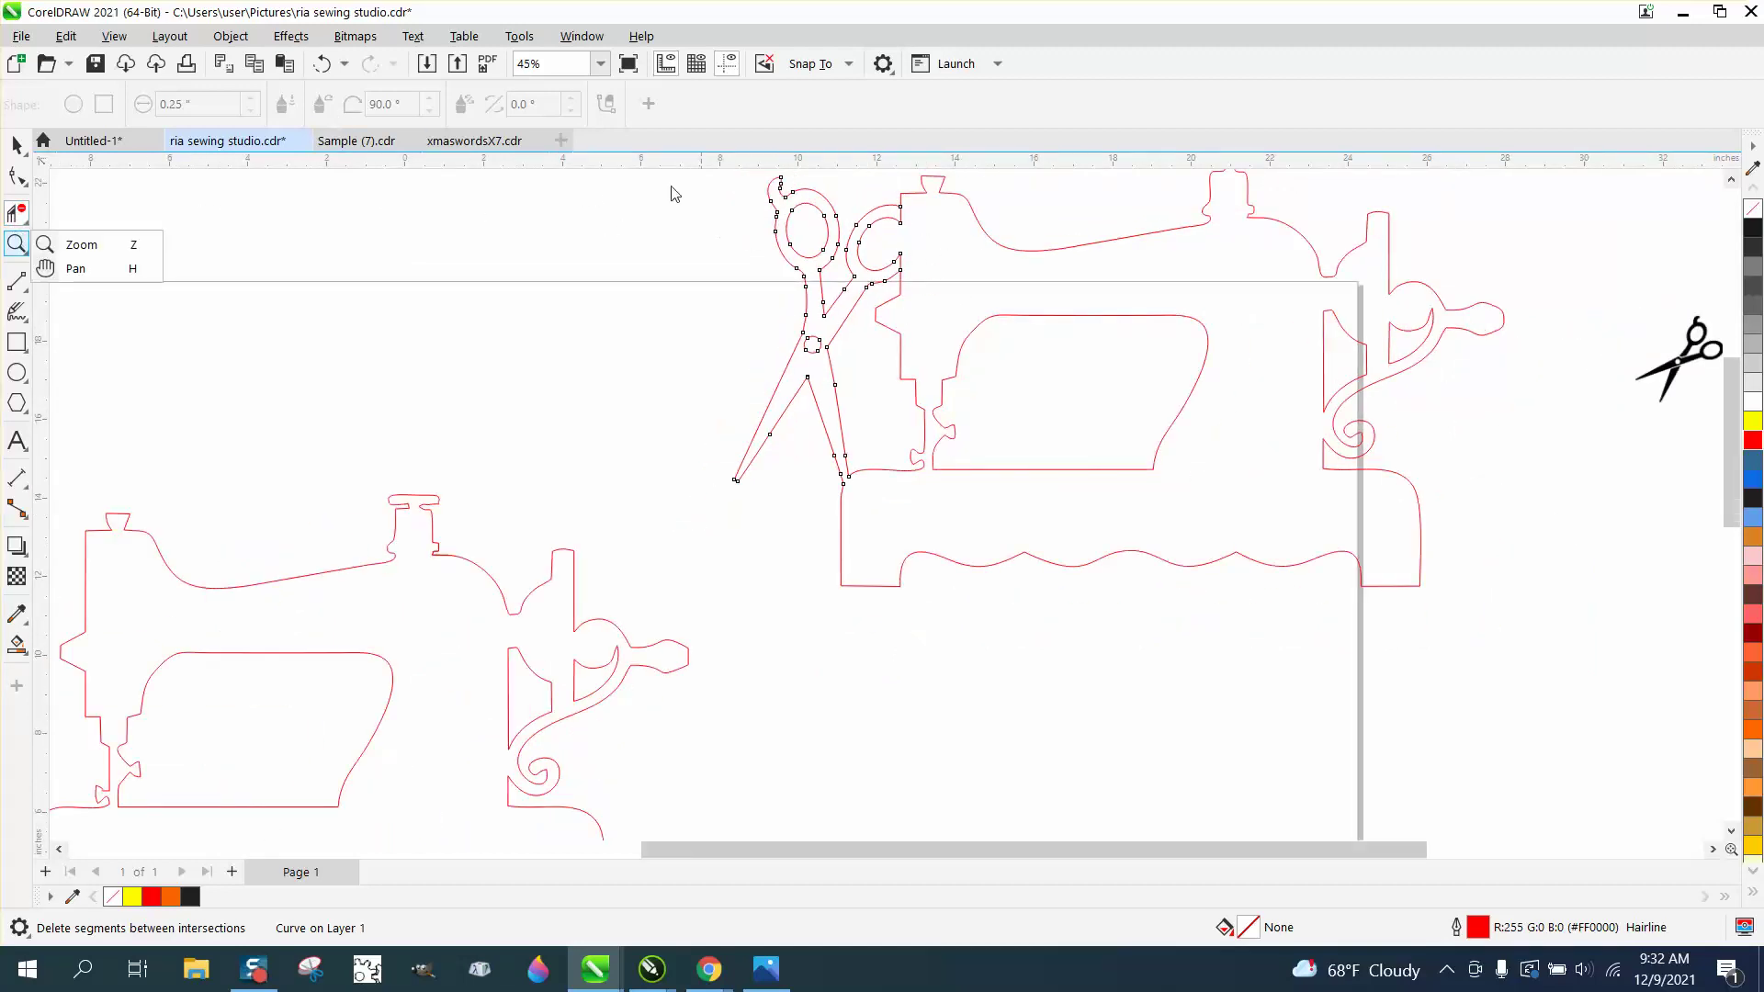
click(102, 244)
drag(832, 196, 1087, 349)
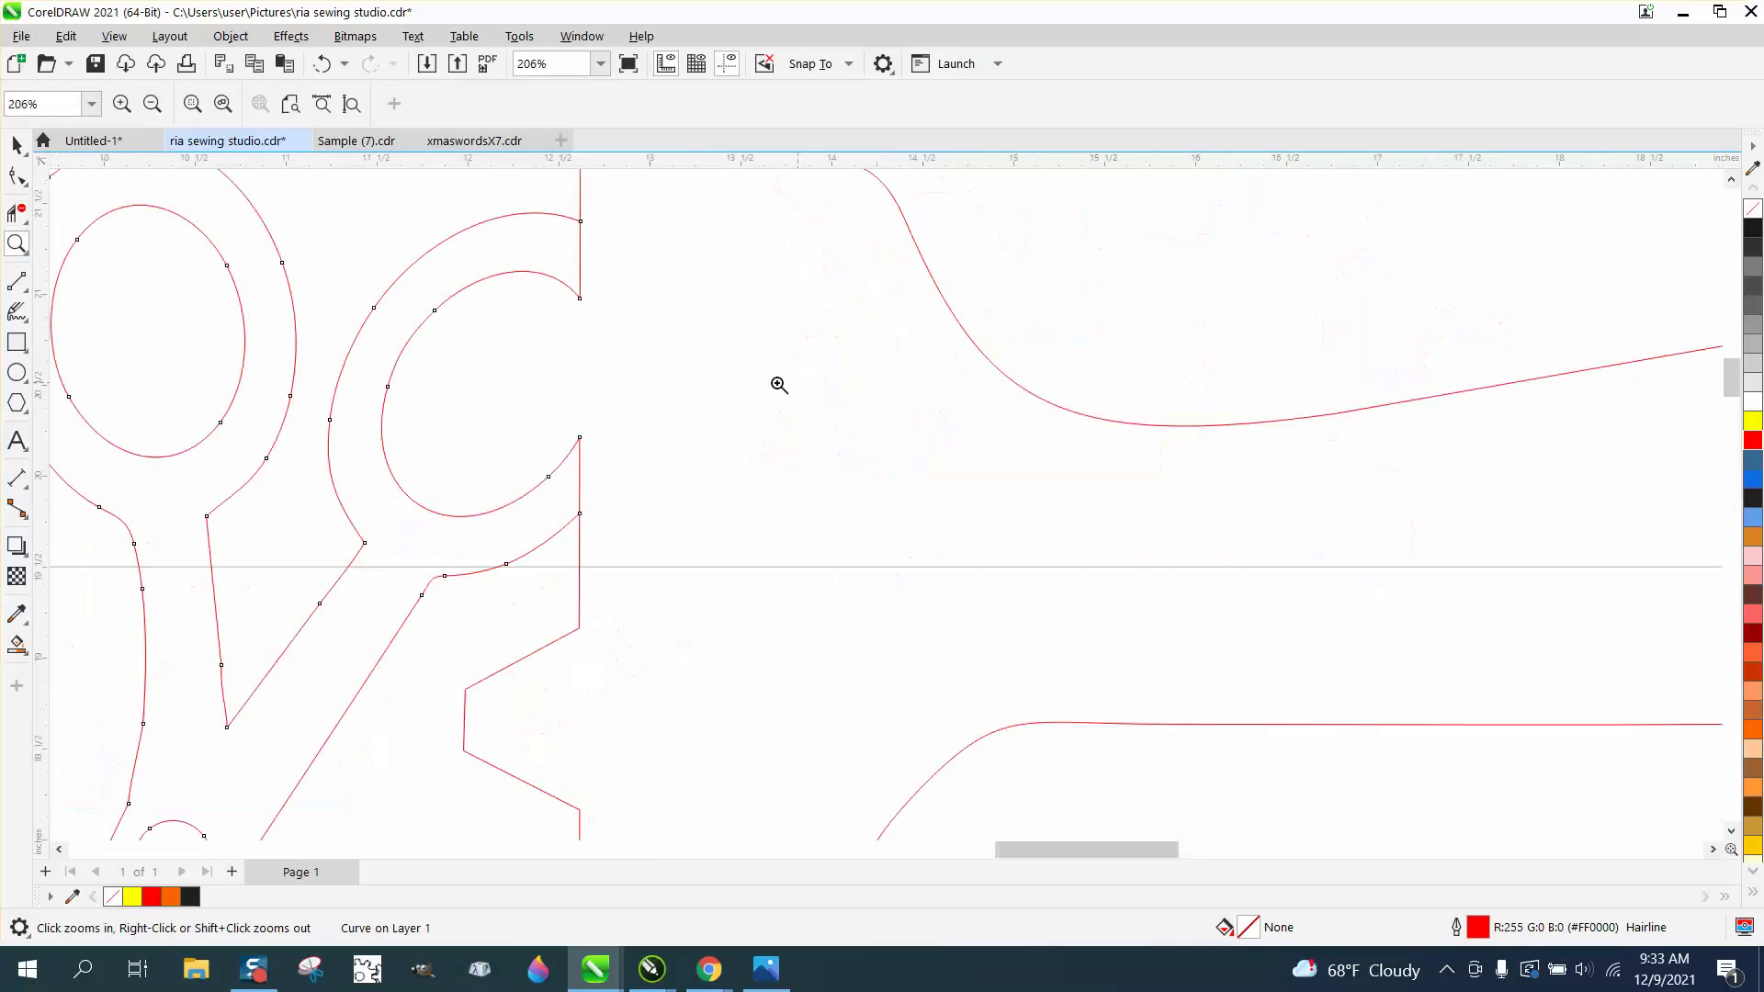
click(321, 65)
click(17, 213)
drag(594, 250, 595, 254)
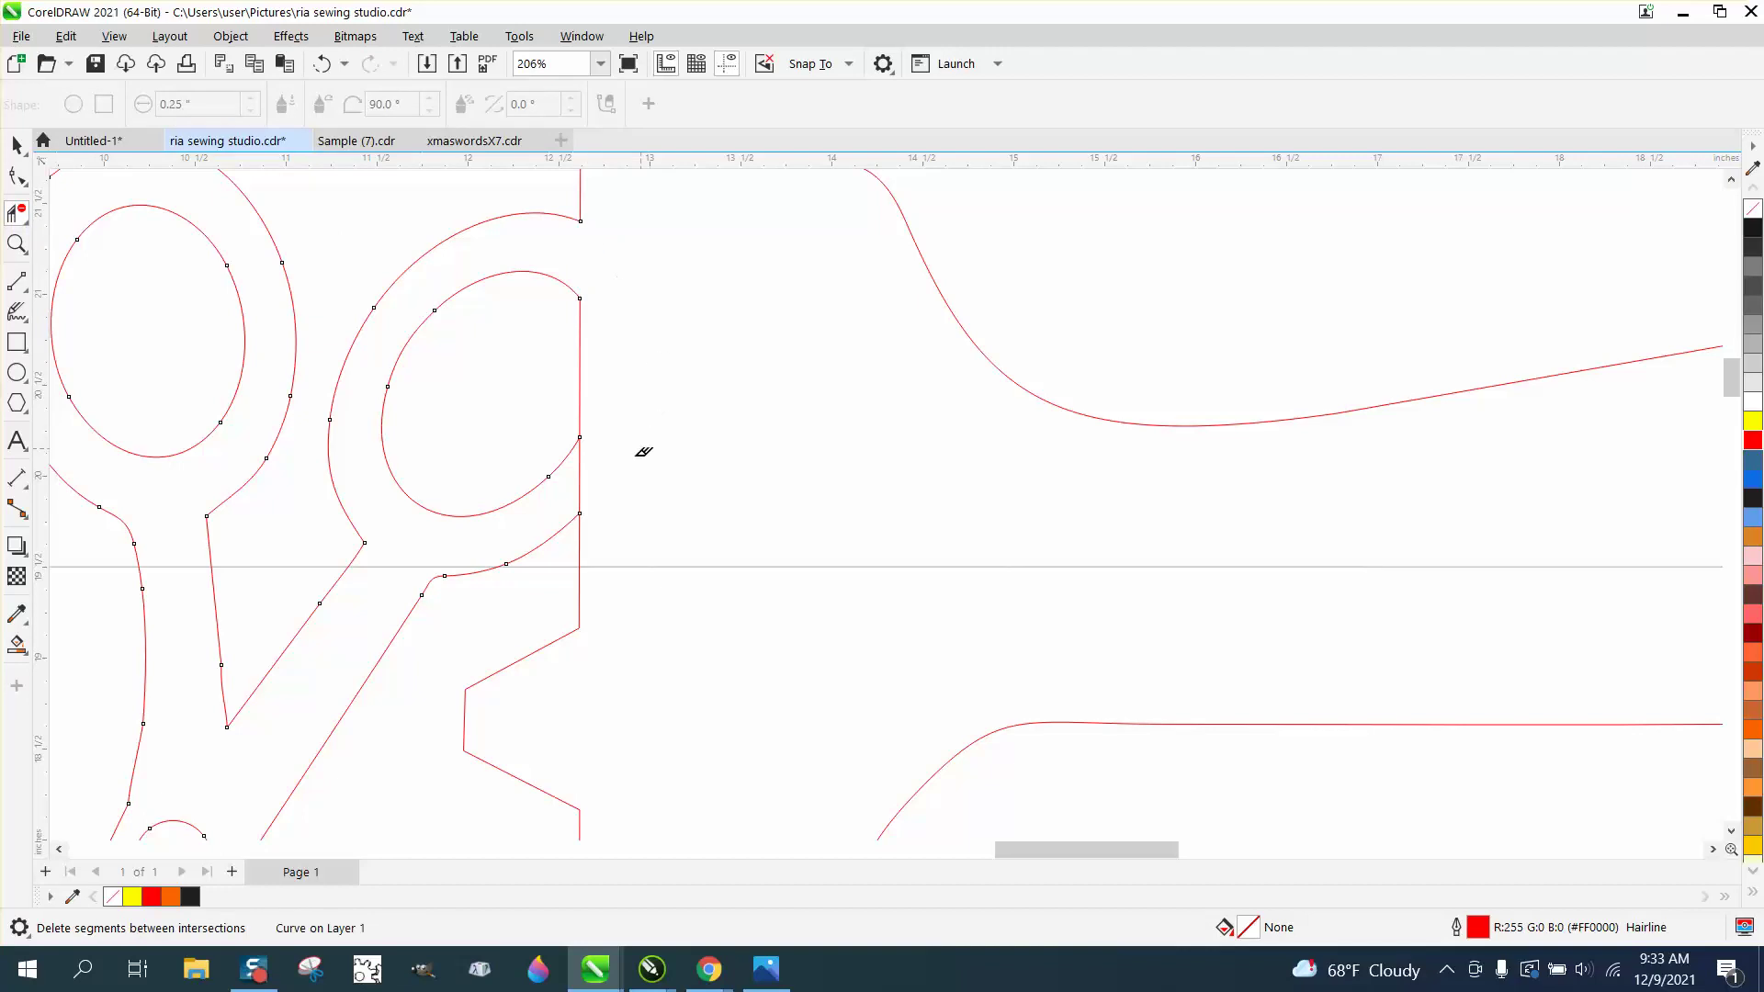
click(592, 473)
scroll(428, 397, down, 5)
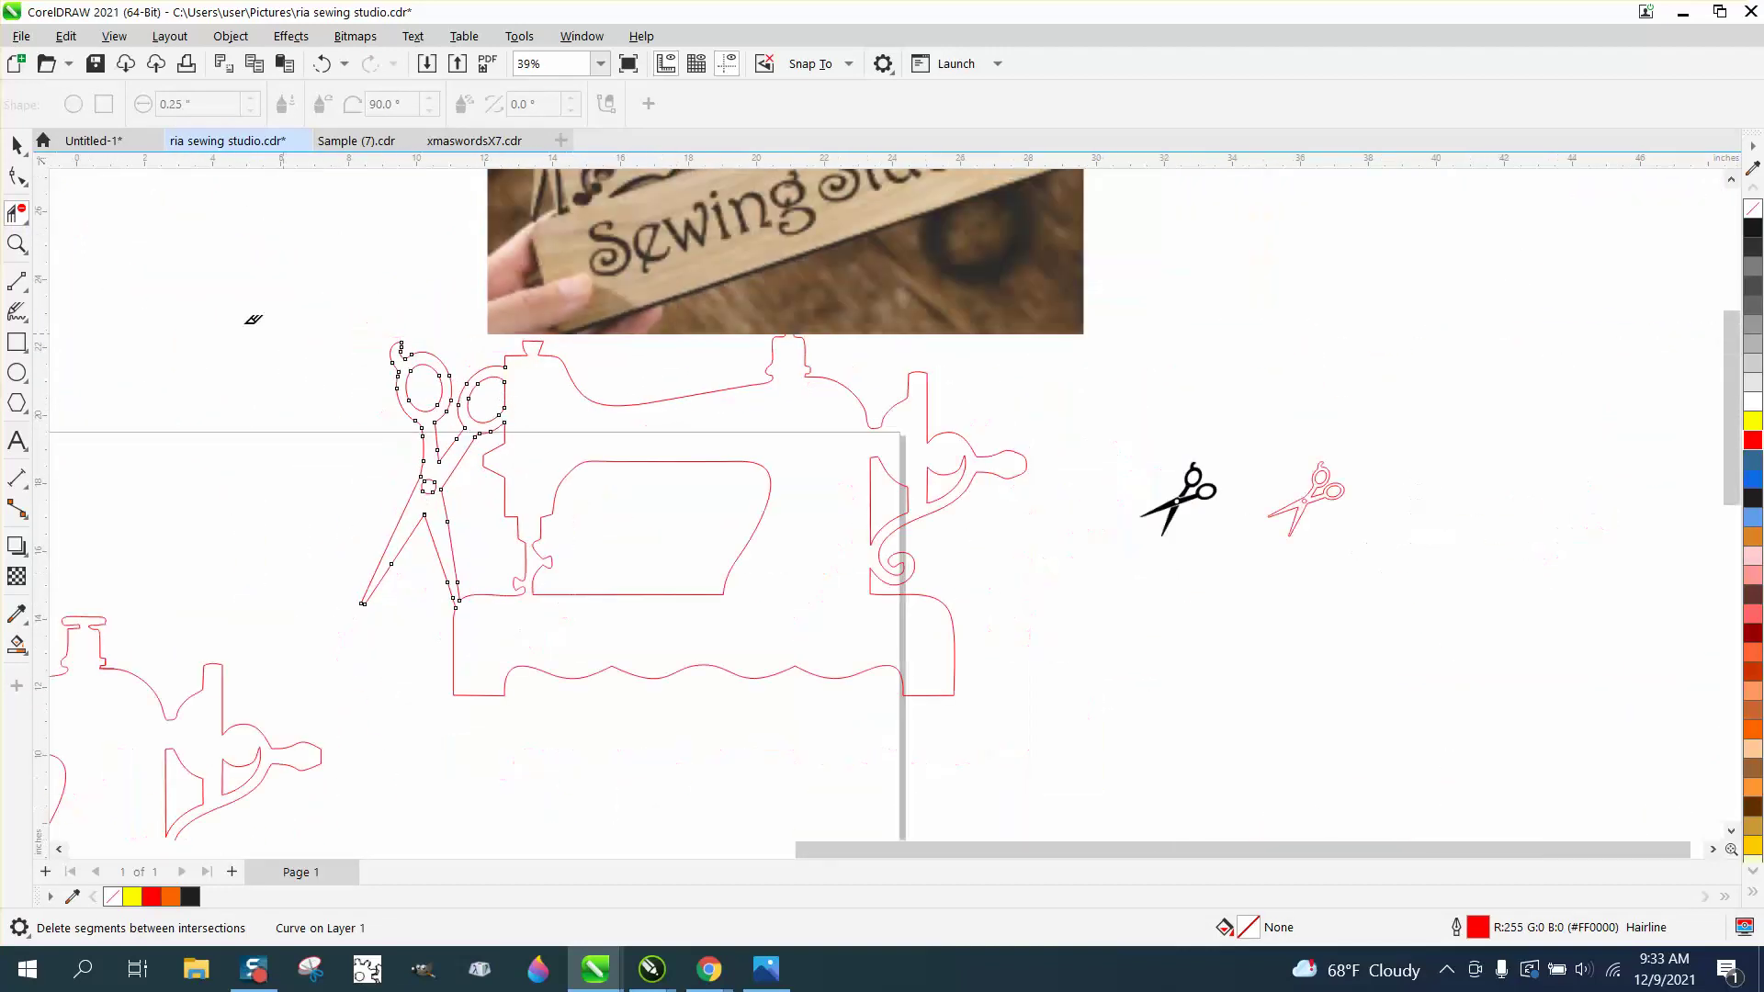
Step: Smart Fill the combined machine-and-scissors region with black to create one new shape
key(space)
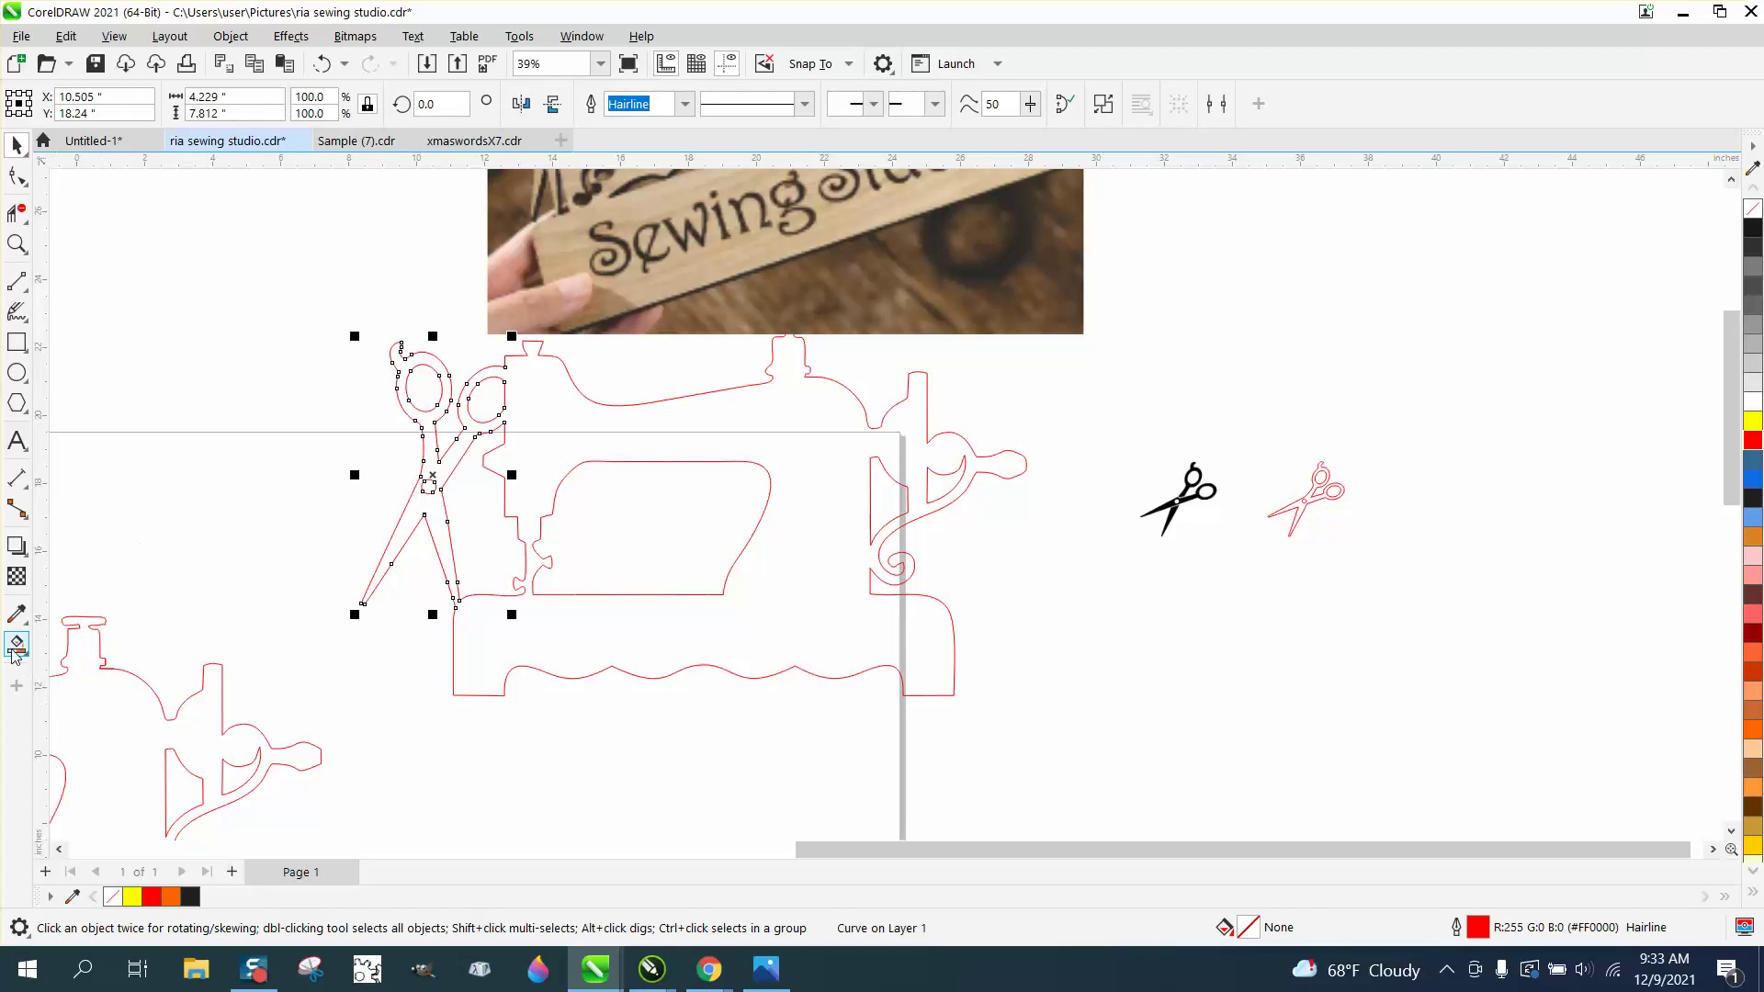
click(17, 644)
click(248, 104)
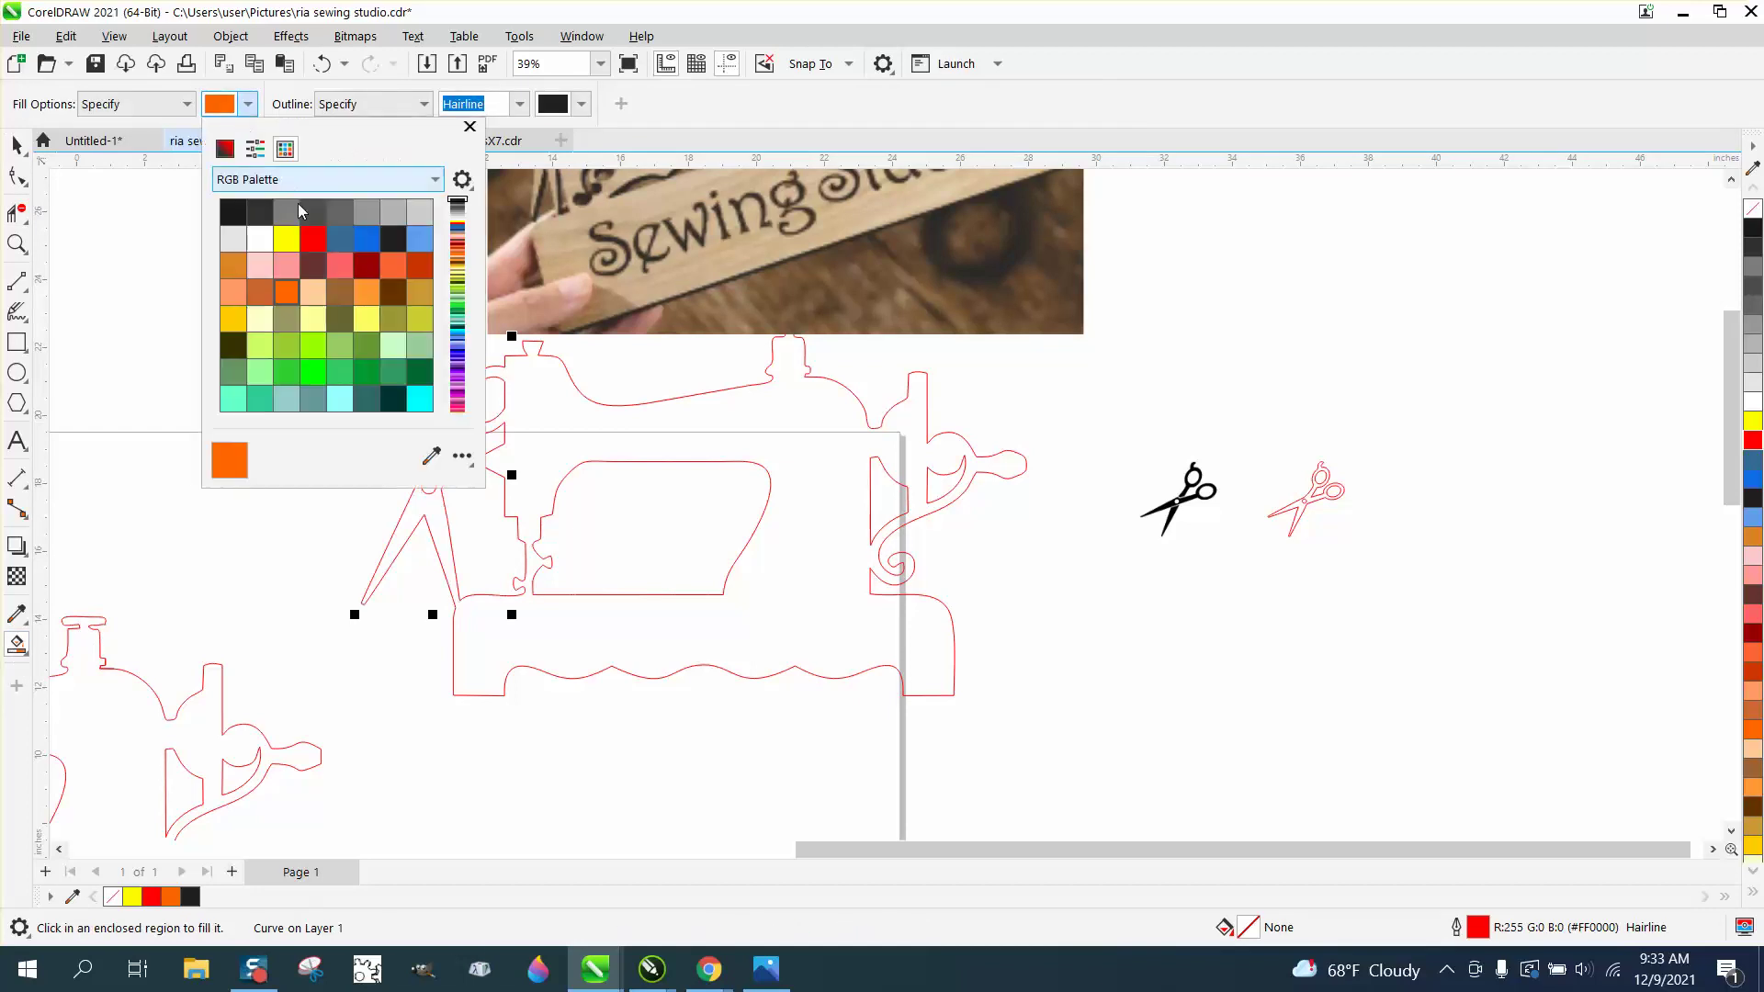
click(234, 212)
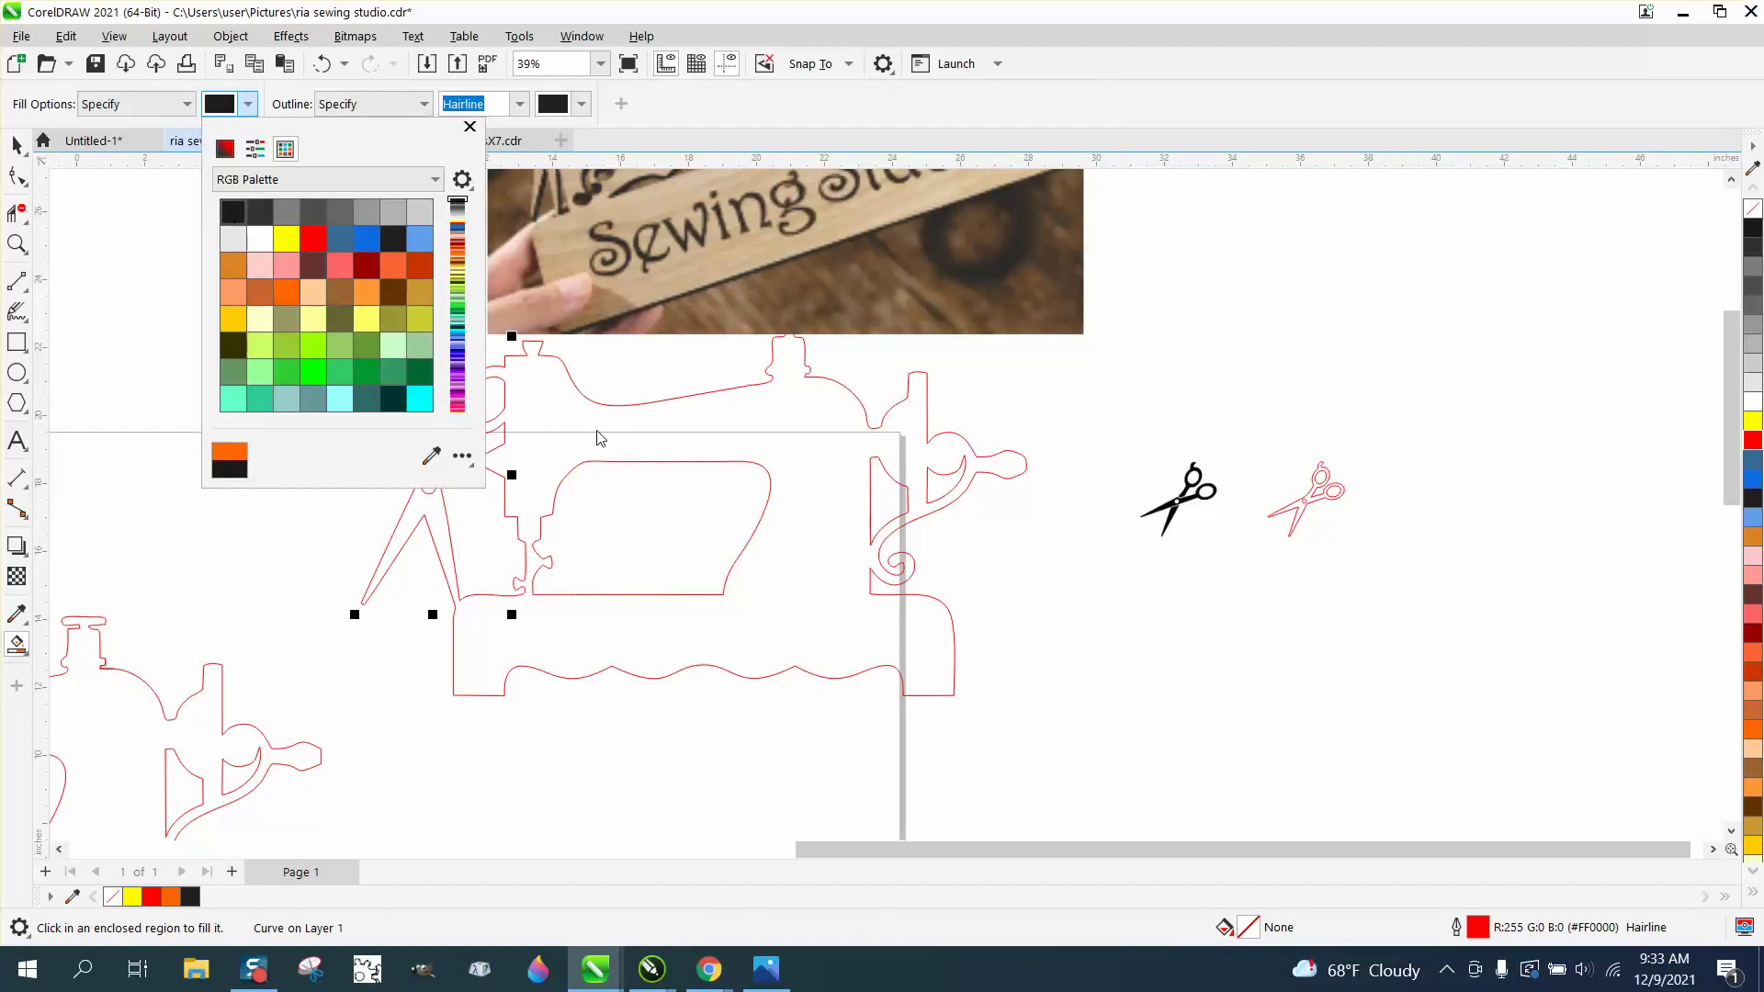
click(597, 429)
scroll(700, 484, down, 2)
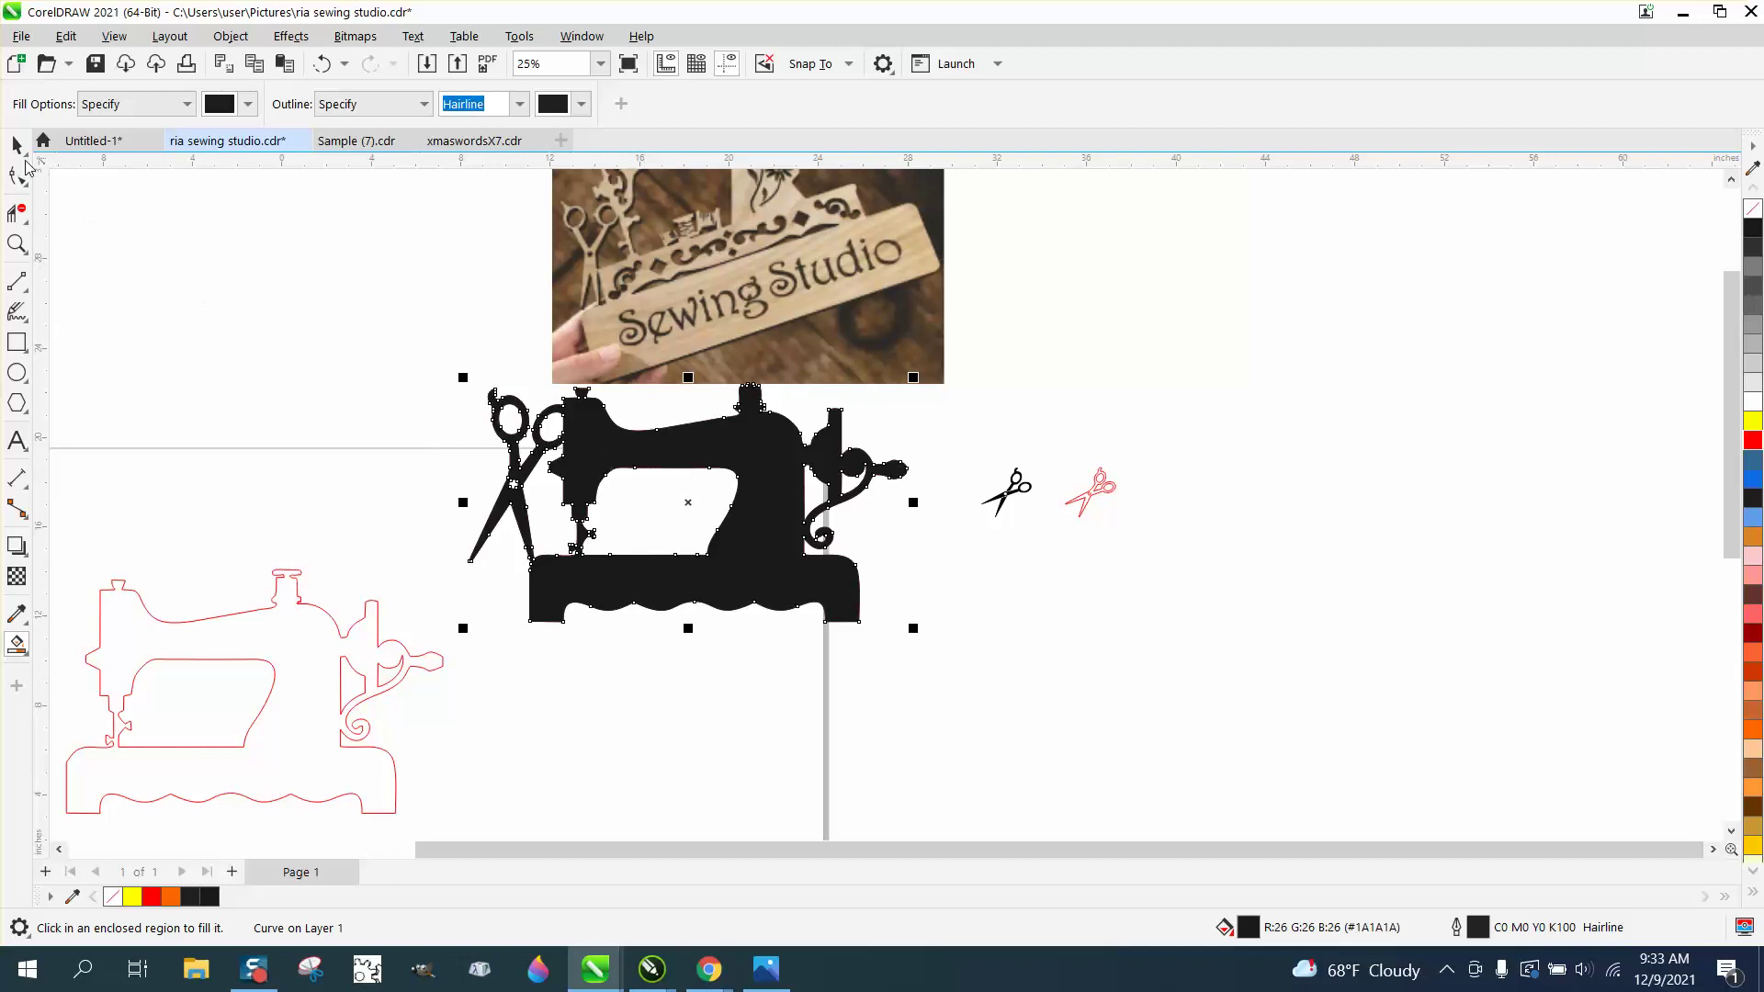
Step: Move the new shape to the right and make it unfilled with a red outline
click(16, 144)
drag(694, 511, 1436, 459)
click(1751, 210)
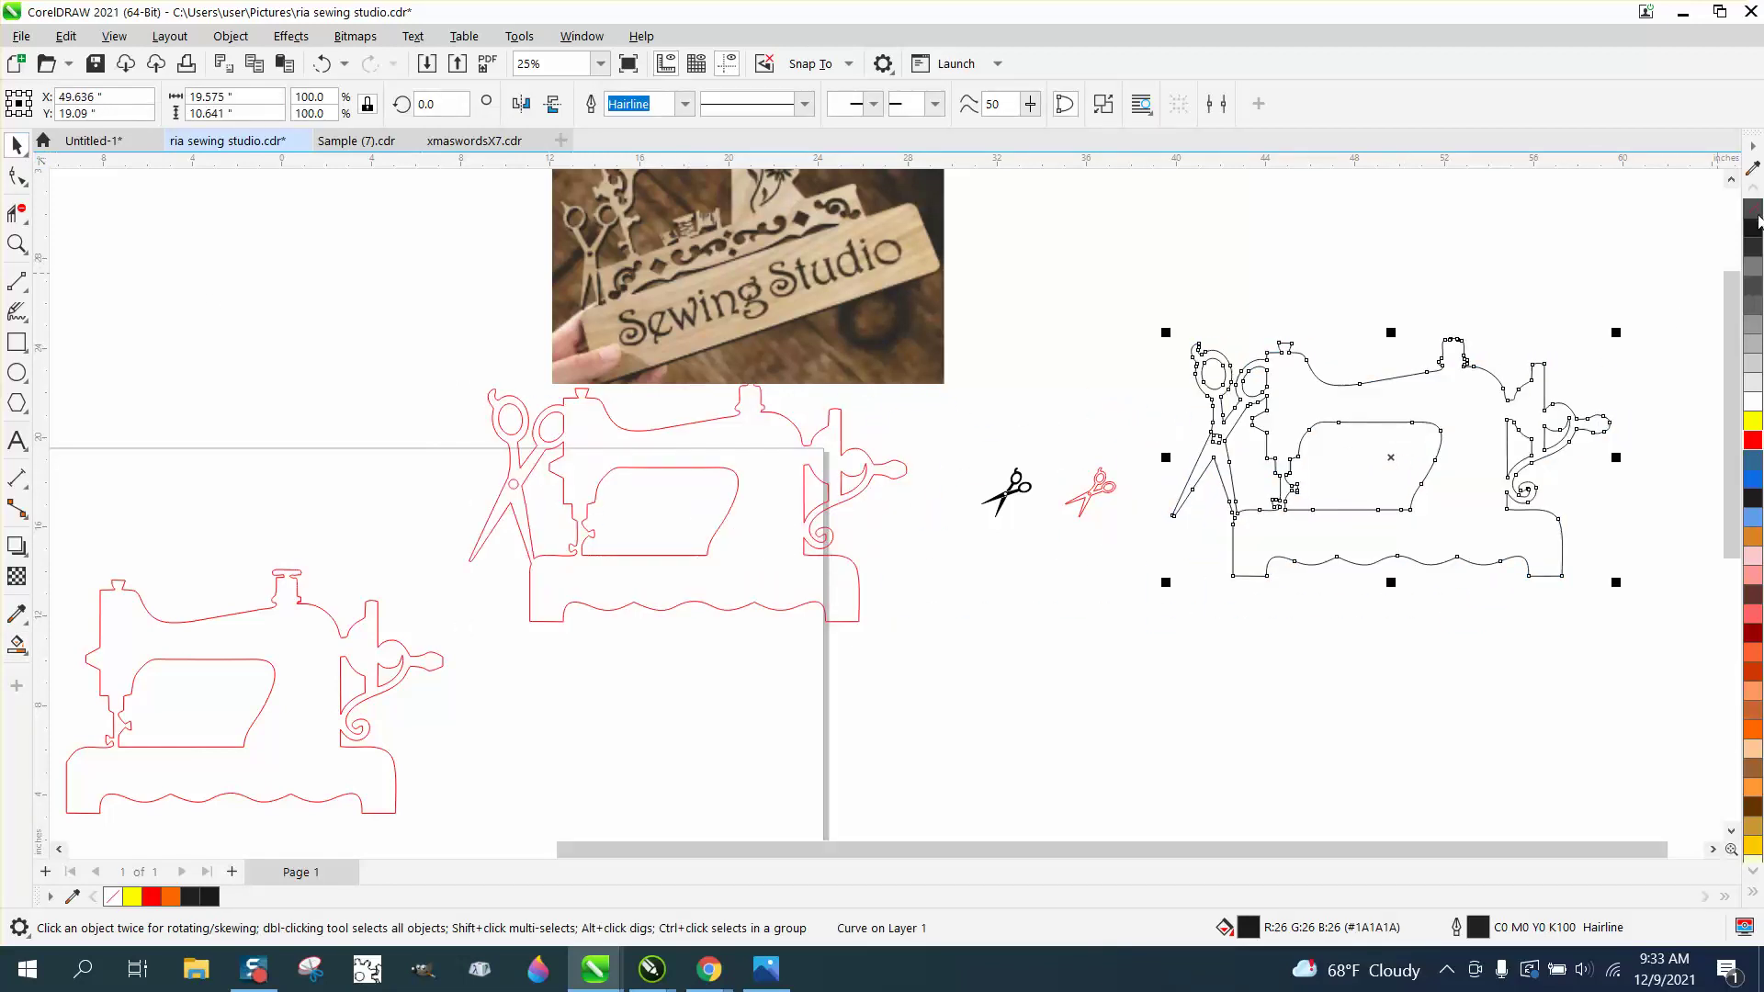
right_click(1751, 449)
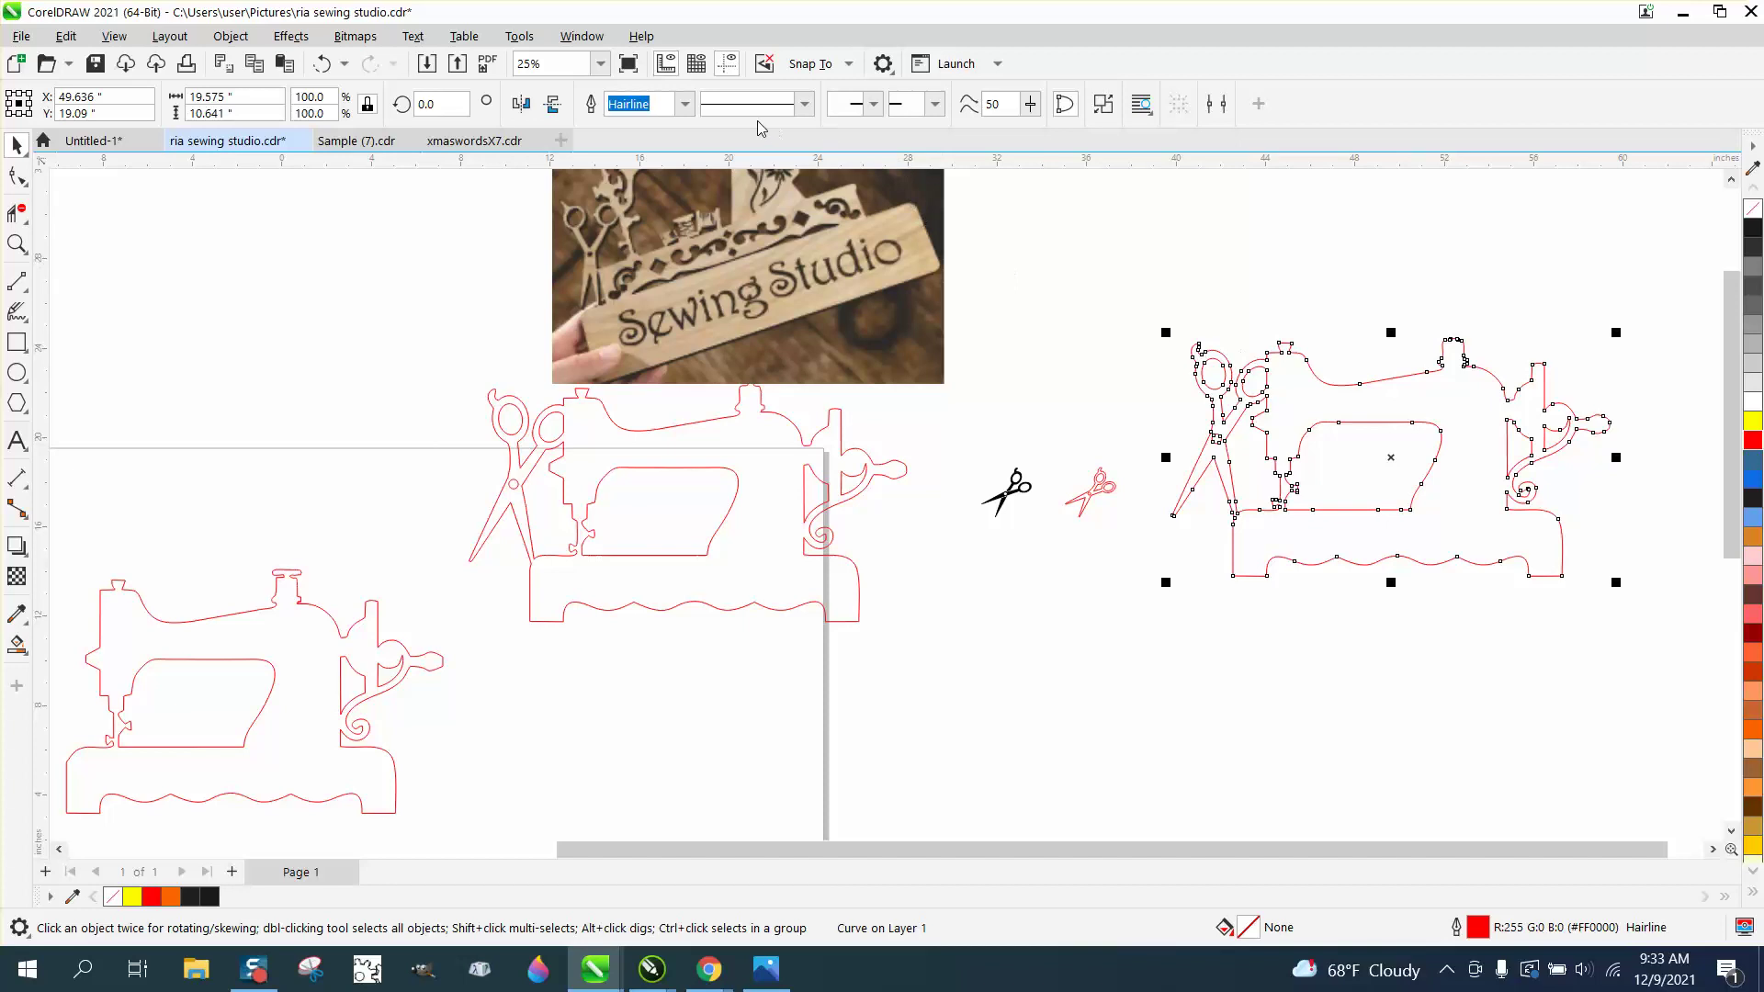
Step: Reshape the curved segment at the lower blade tip of the new outline
click(16, 243)
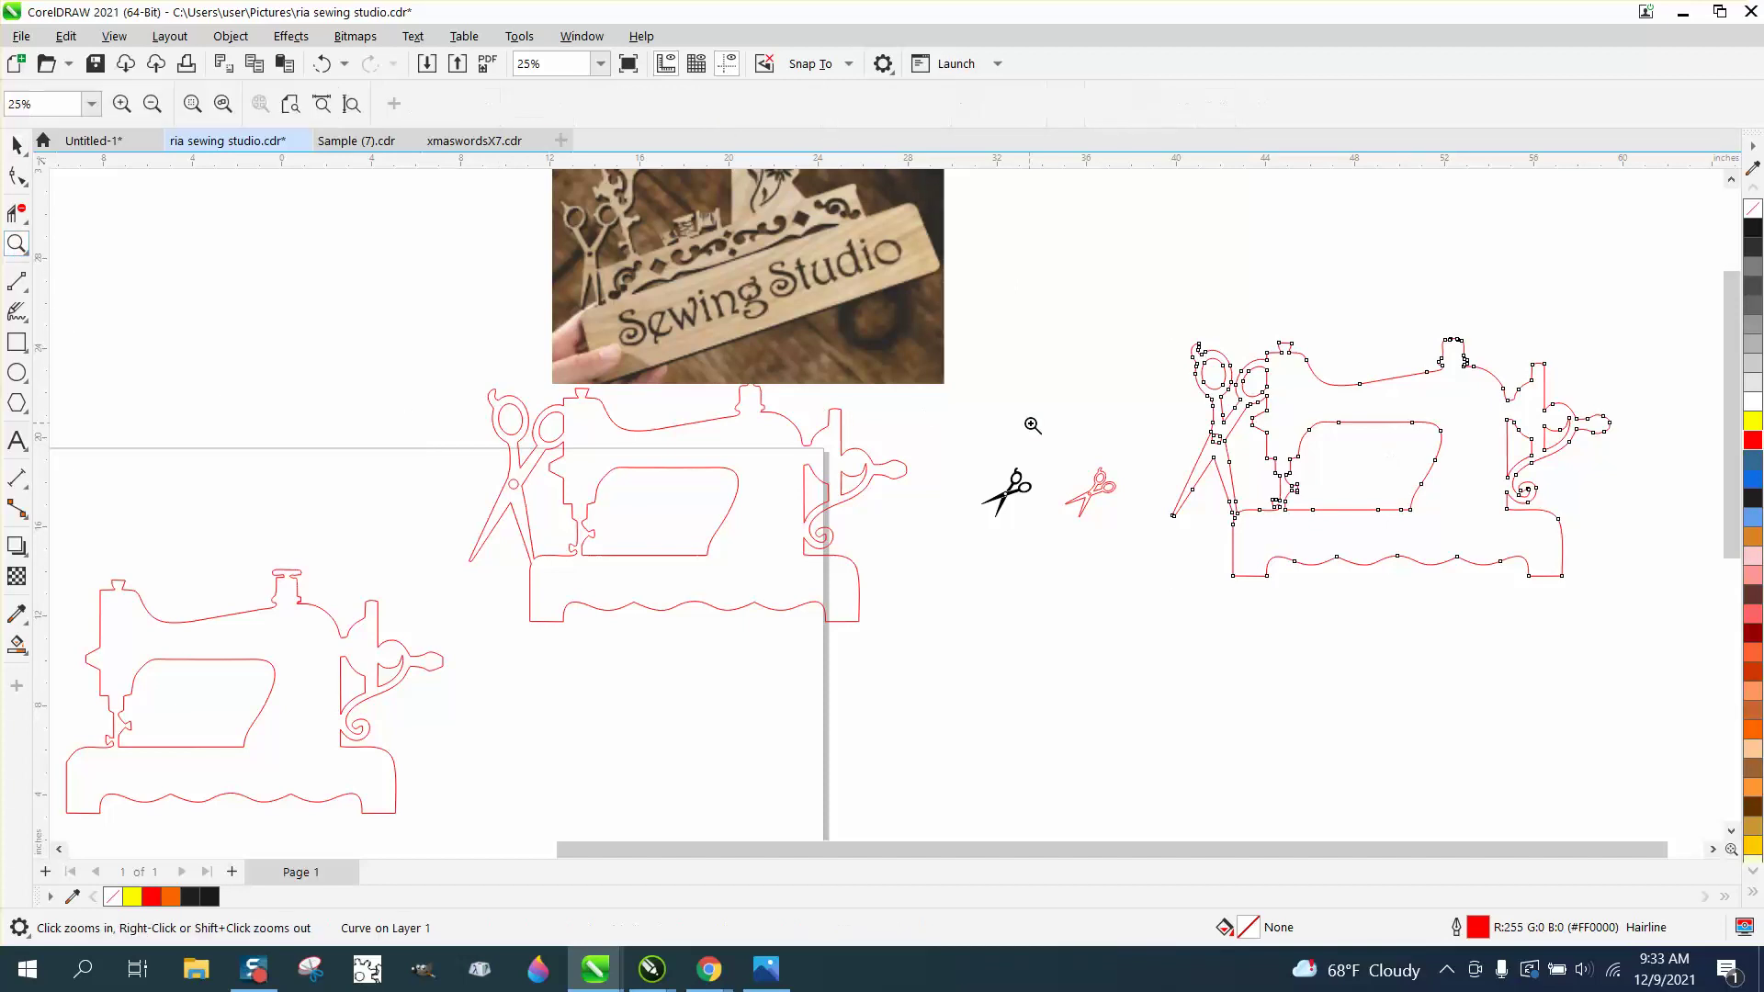
drag(1114, 439, 1444, 632)
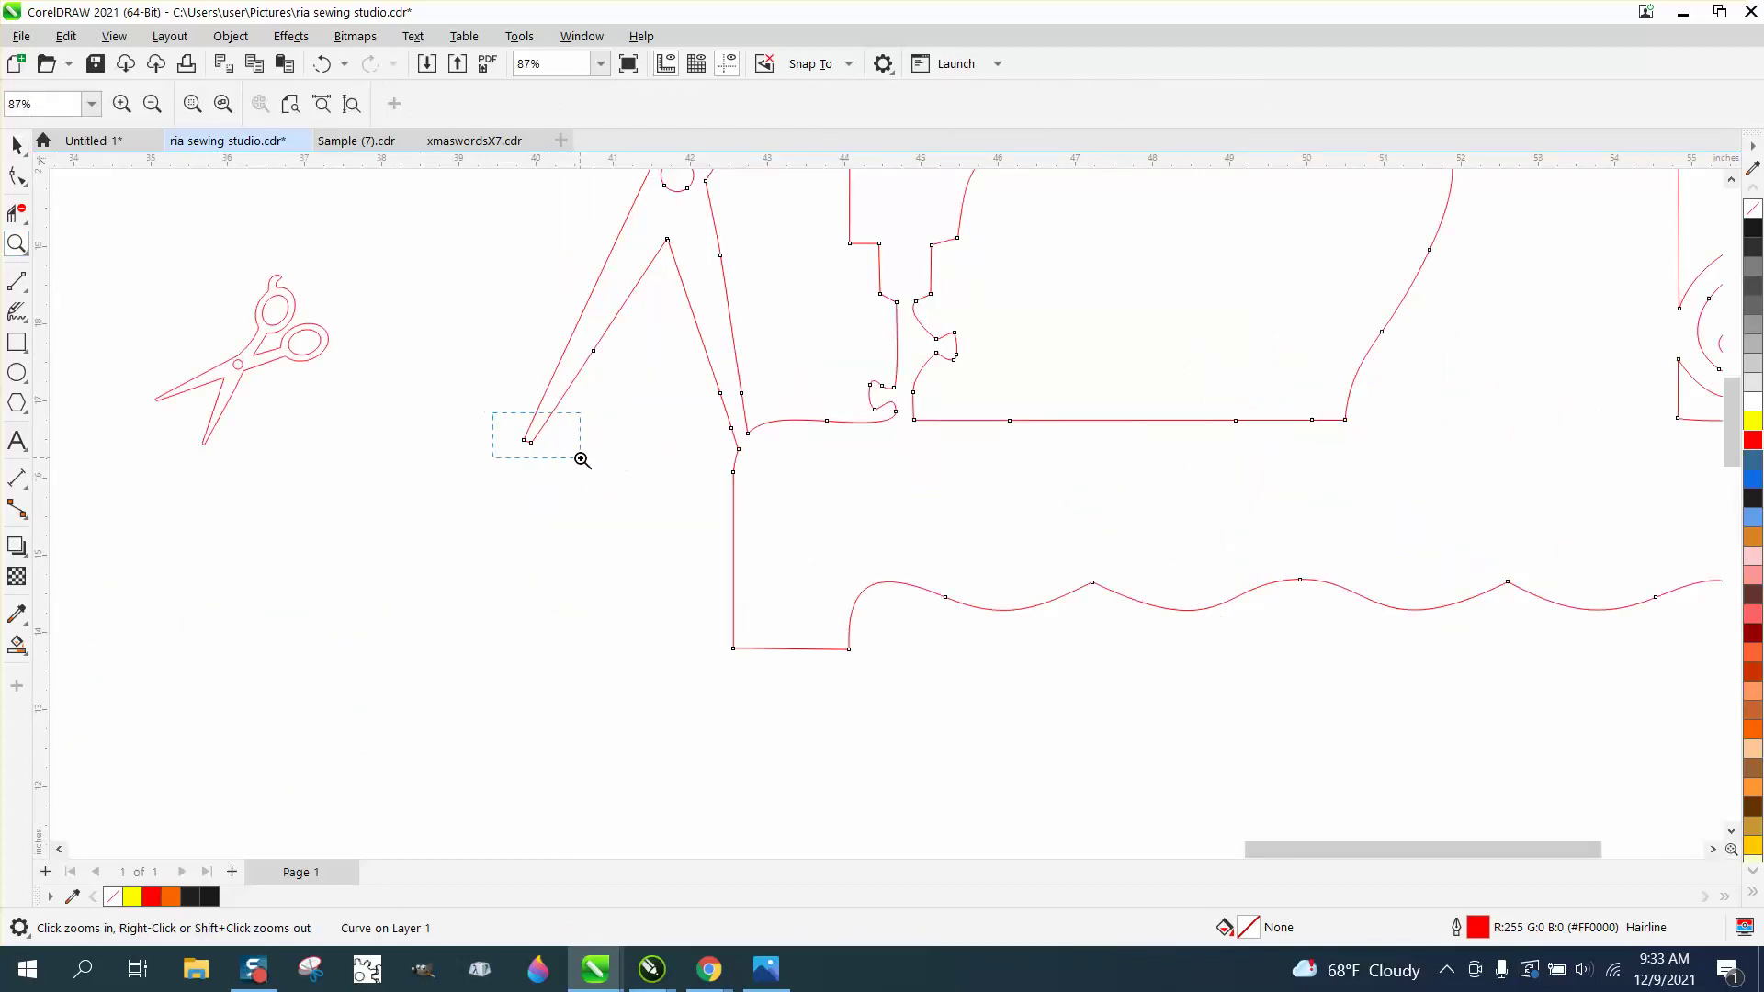
drag(492, 413, 554, 450)
click(17, 175)
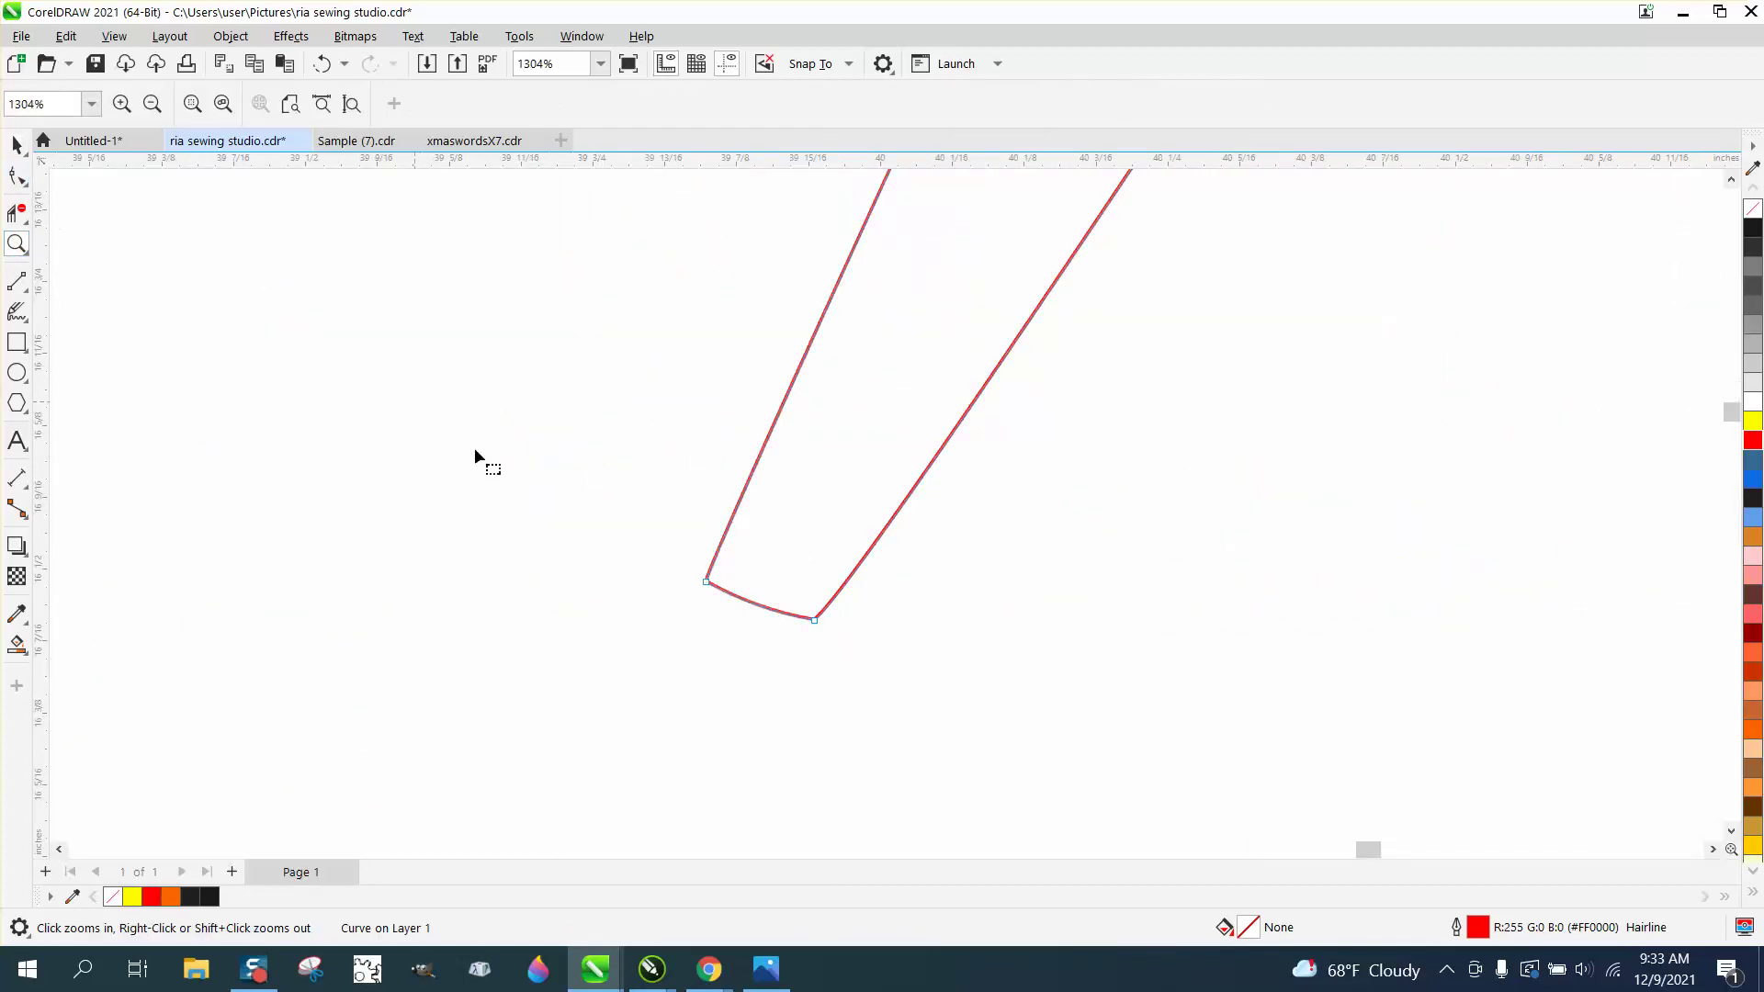
click(816, 620)
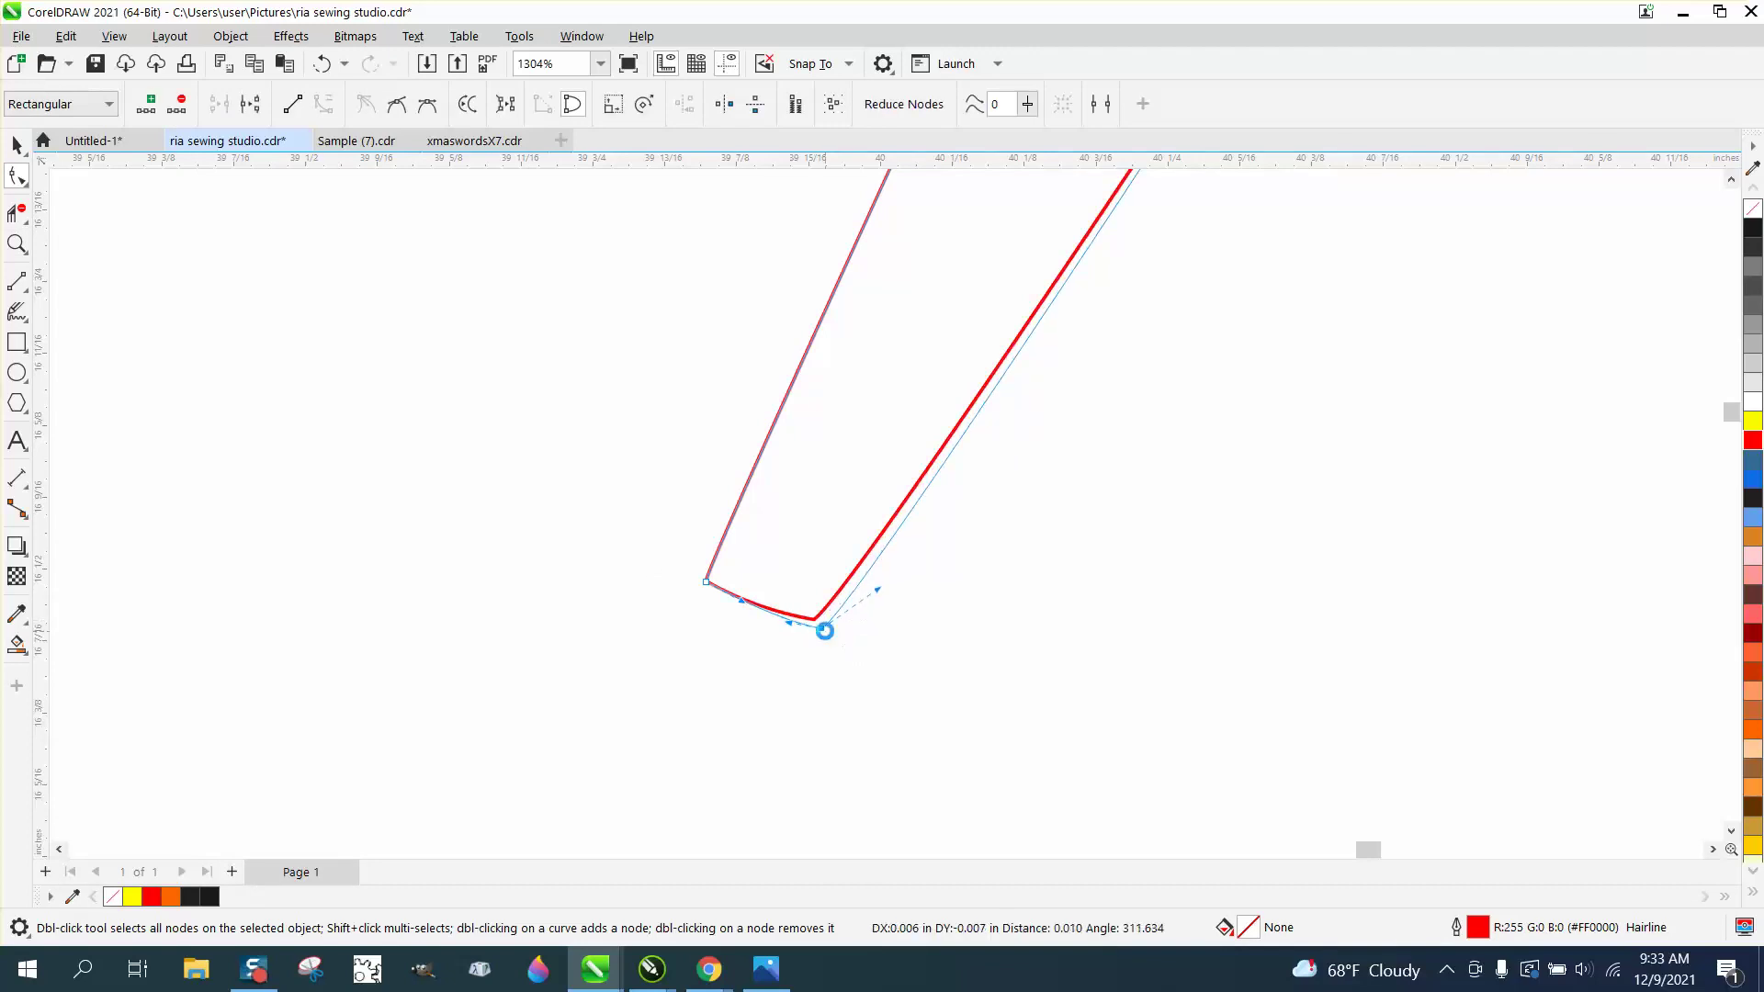
scroll(570, 583, down, 1)
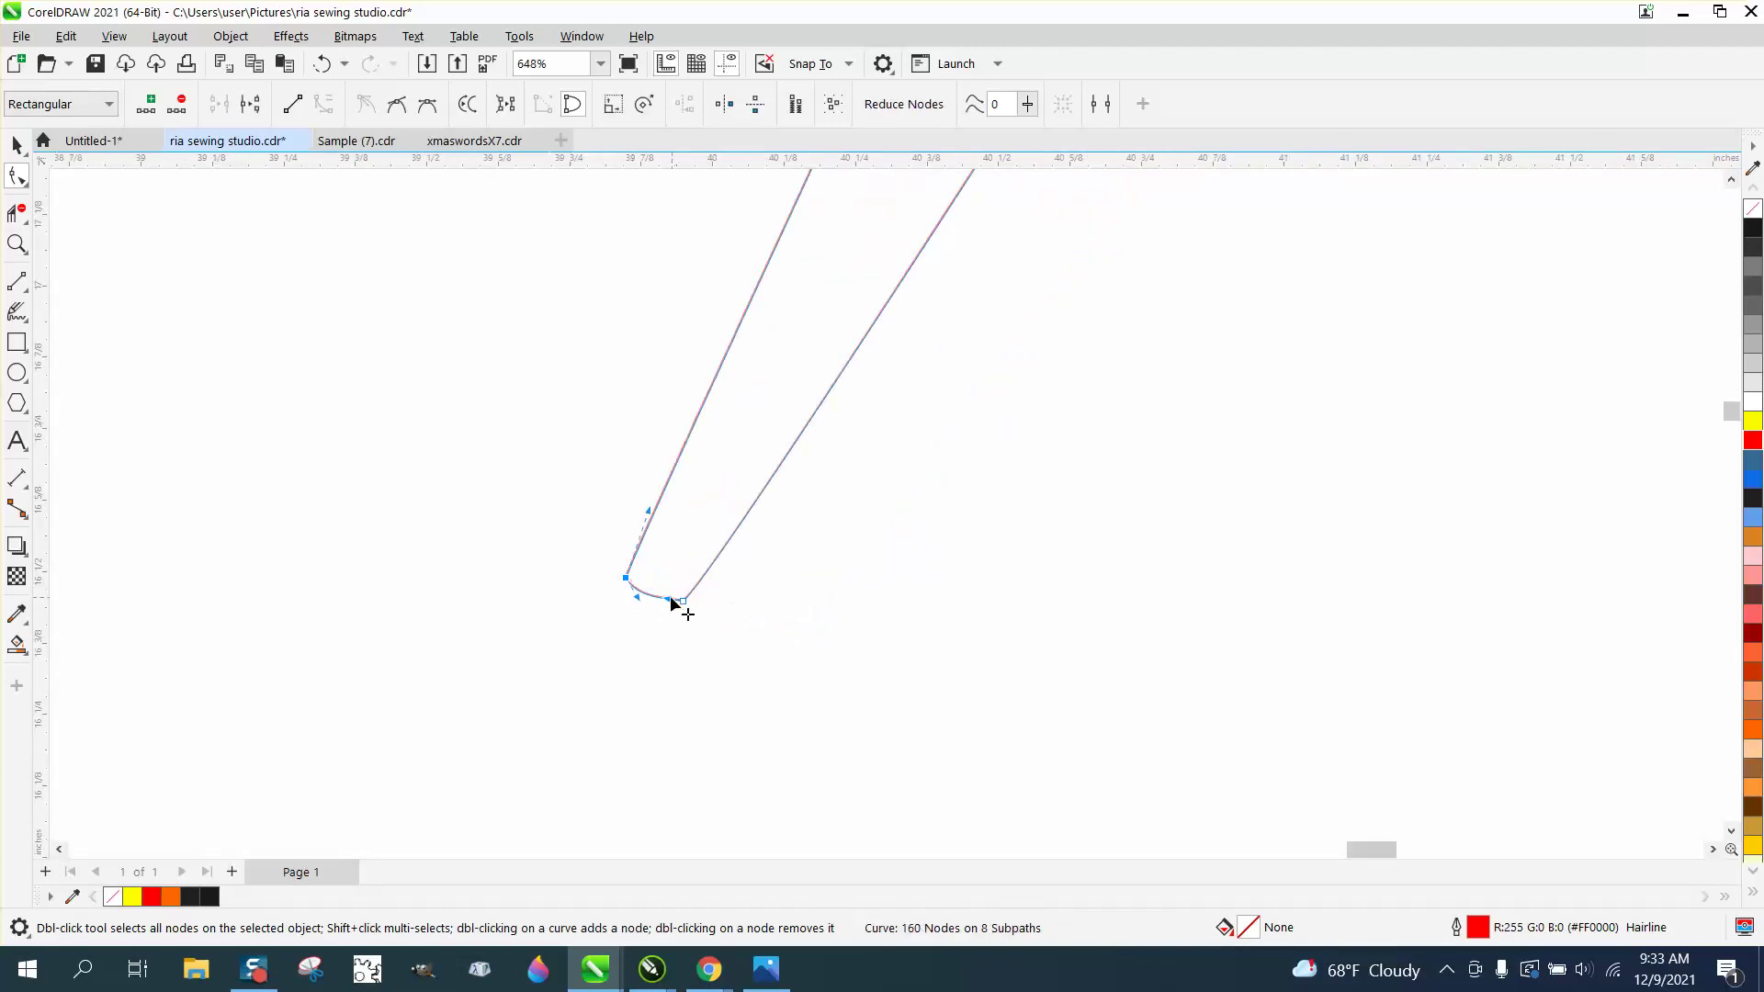
drag(675, 601, 621, 610)
scroll(621, 610, down, 5)
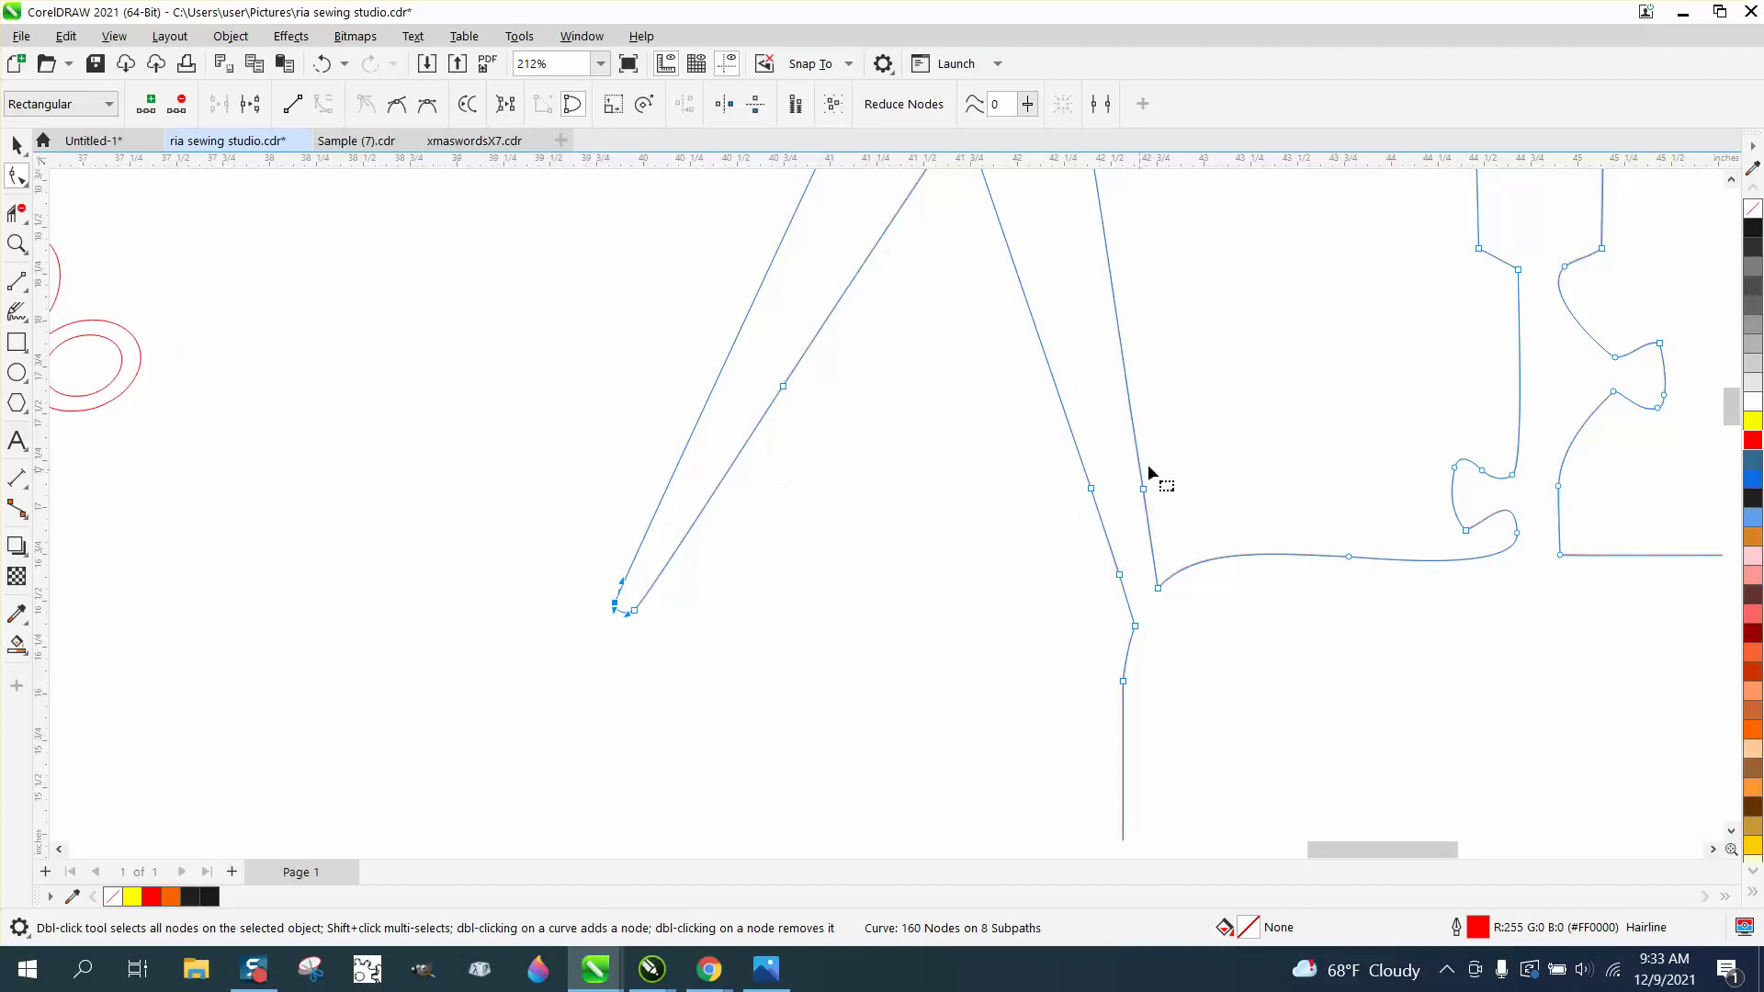
Step: Delete five surplus nodes, including one on the blade's inner line, leaving 155 nodes
drag(1021, 524, 1023, 525)
key(Delete)
scroll(1024, 516, down, 2)
drag(1110, 542, 1077, 570)
key(Delete)
drag(1106, 234, 1057, 261)
key(Delete)
scroll(1091, 315, down, 2)
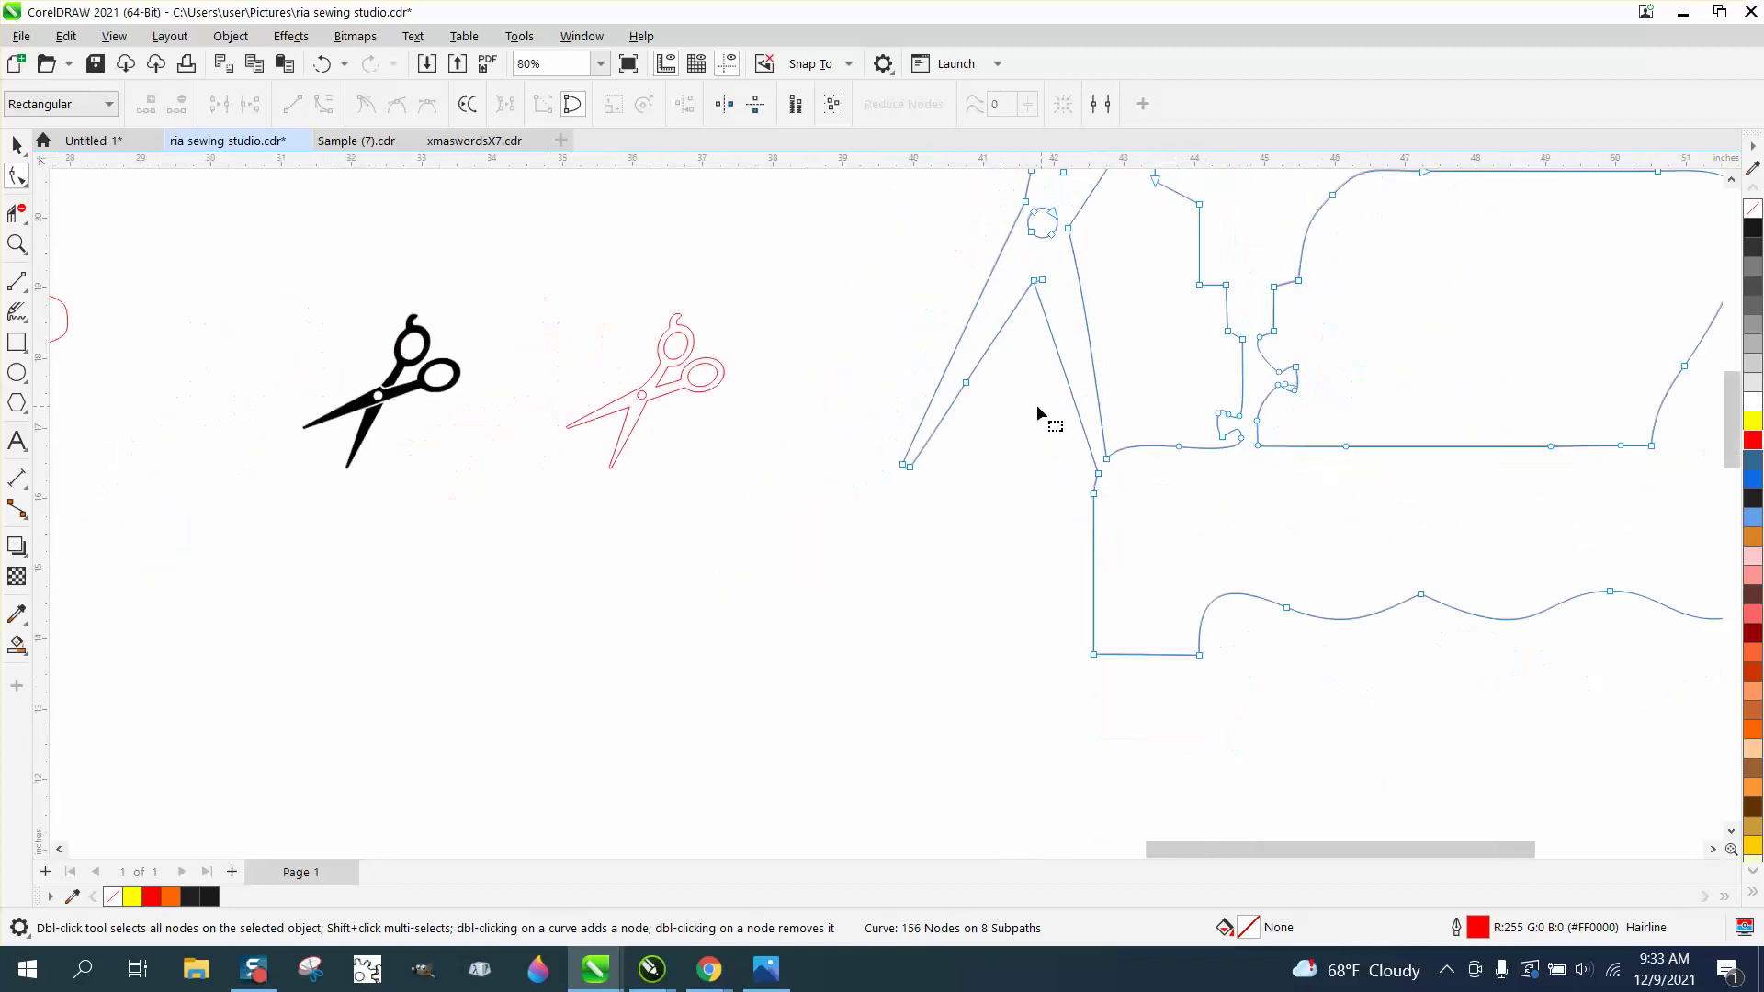
drag(1001, 371, 961, 393)
key(Delete)
scroll(996, 411, down, 2)
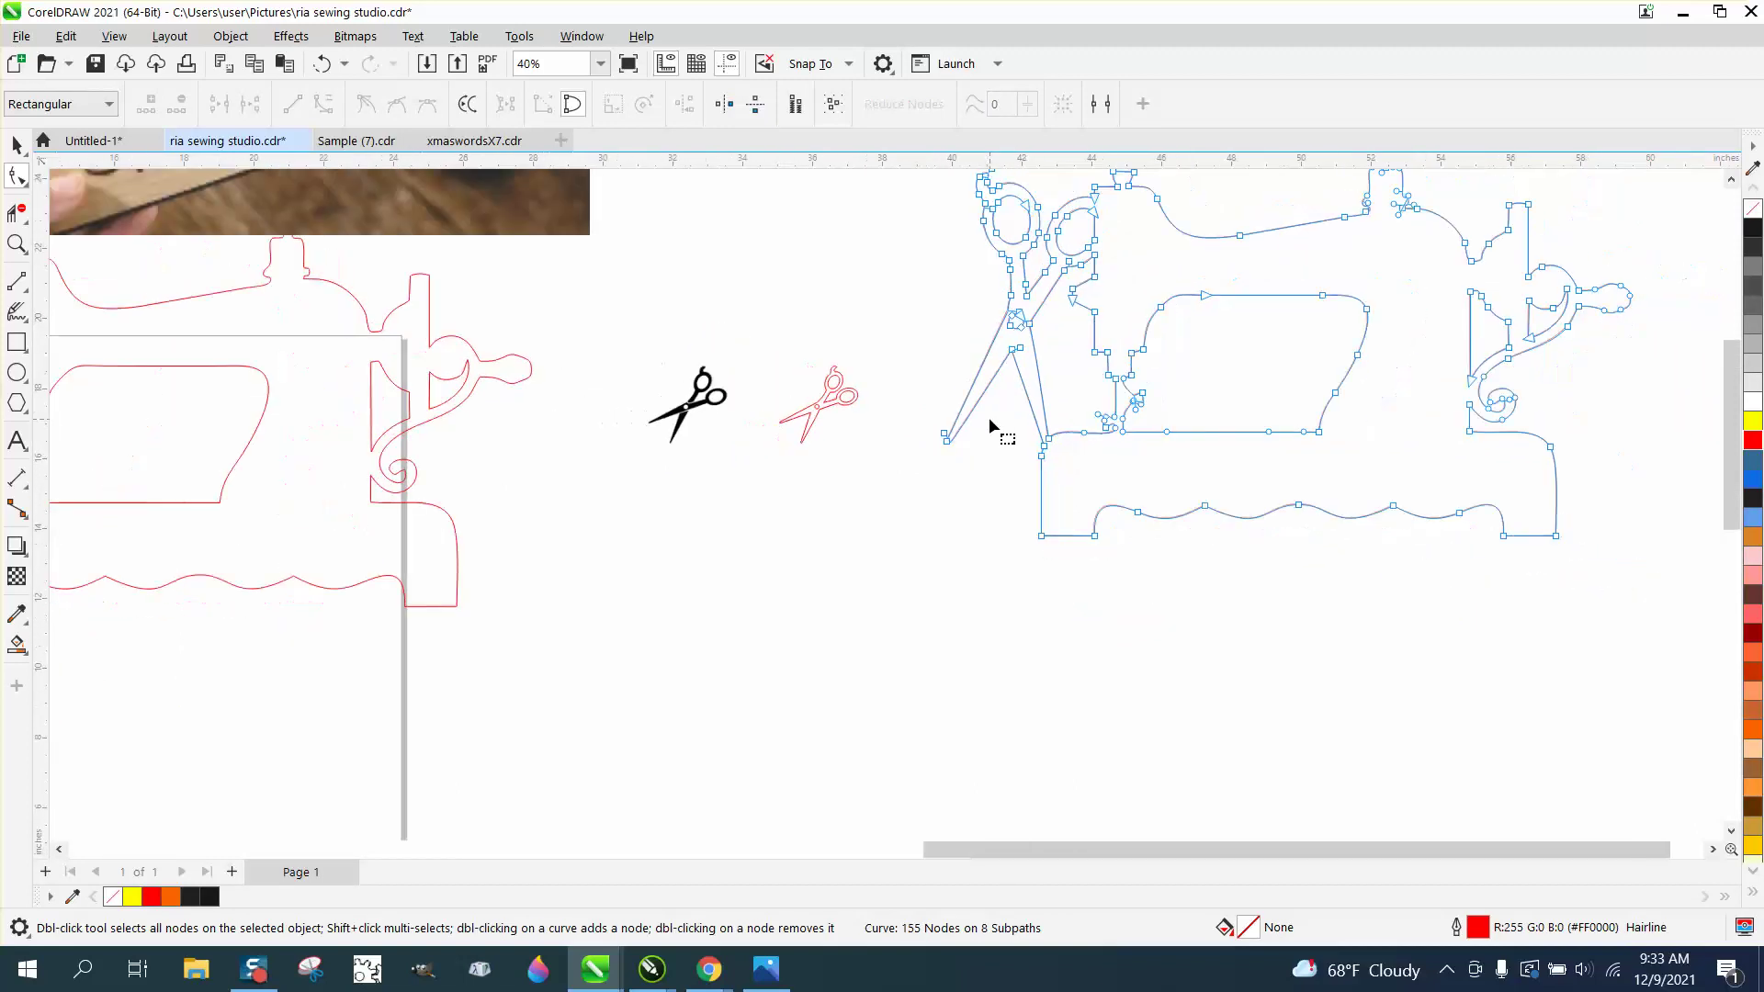
Step: Delete surplus nodes on the scissor handle's top, inner bend and outer arc
click(18, 244)
click(81, 244)
scroll(999, 510, down, 1)
drag(977, 287, 1003, 304)
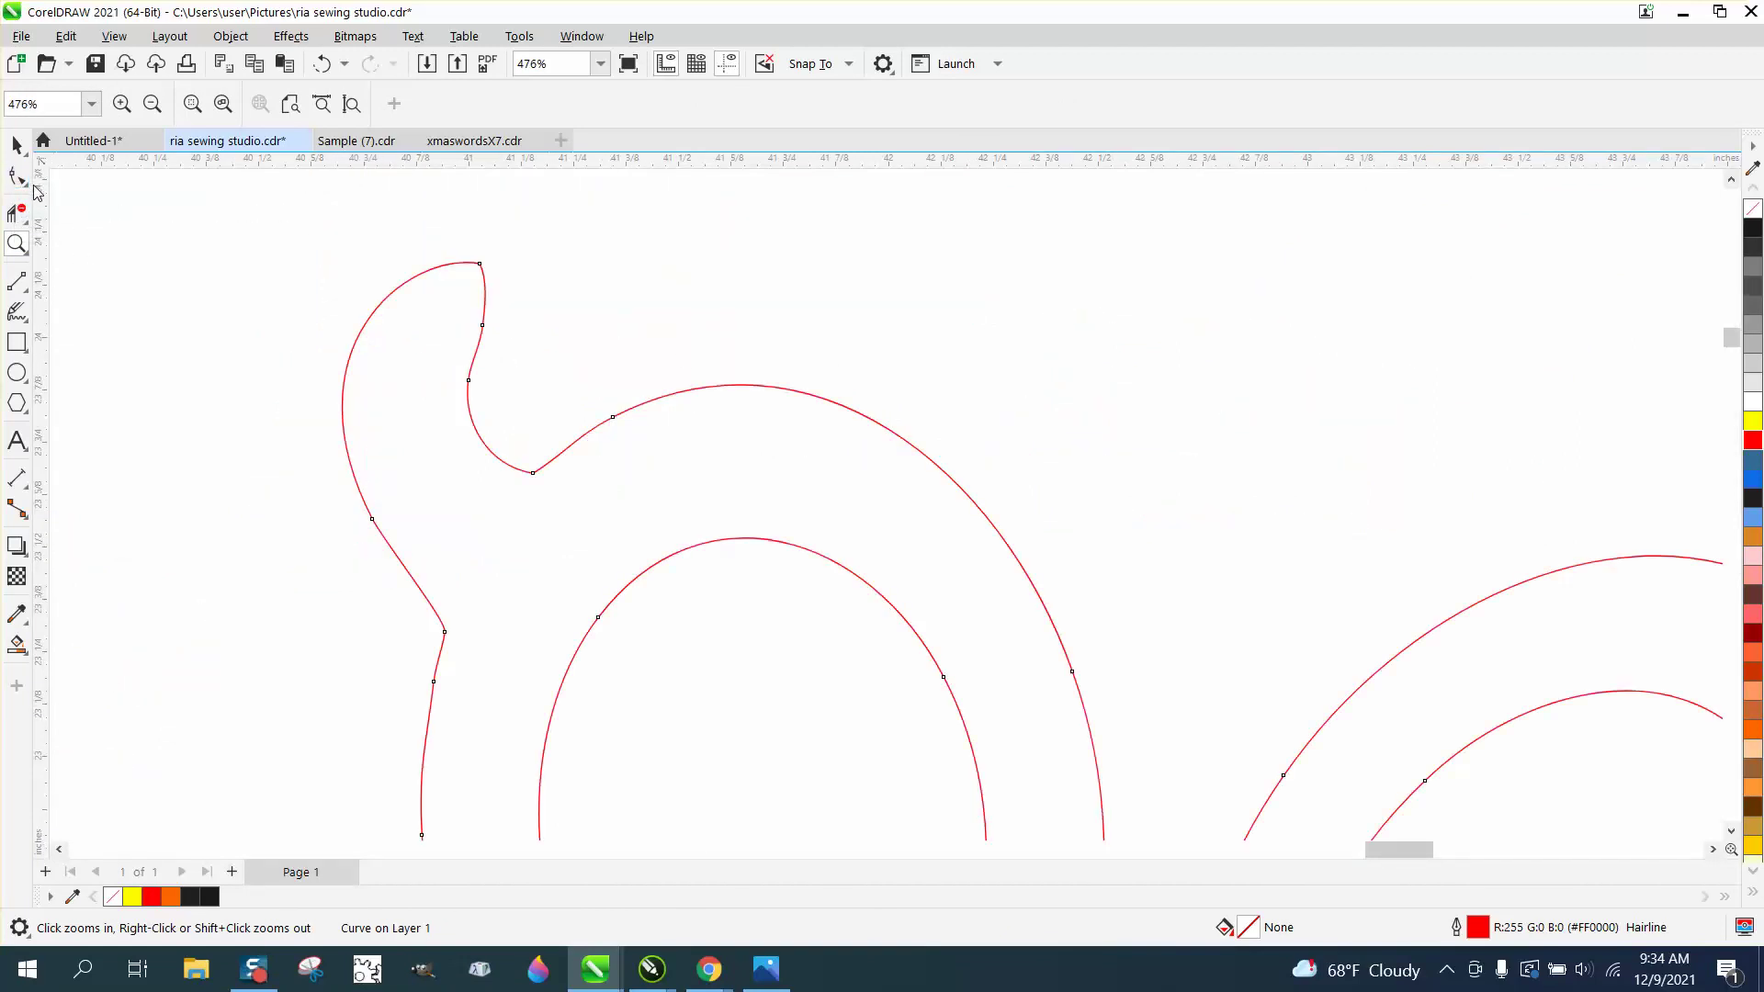
click(17, 177)
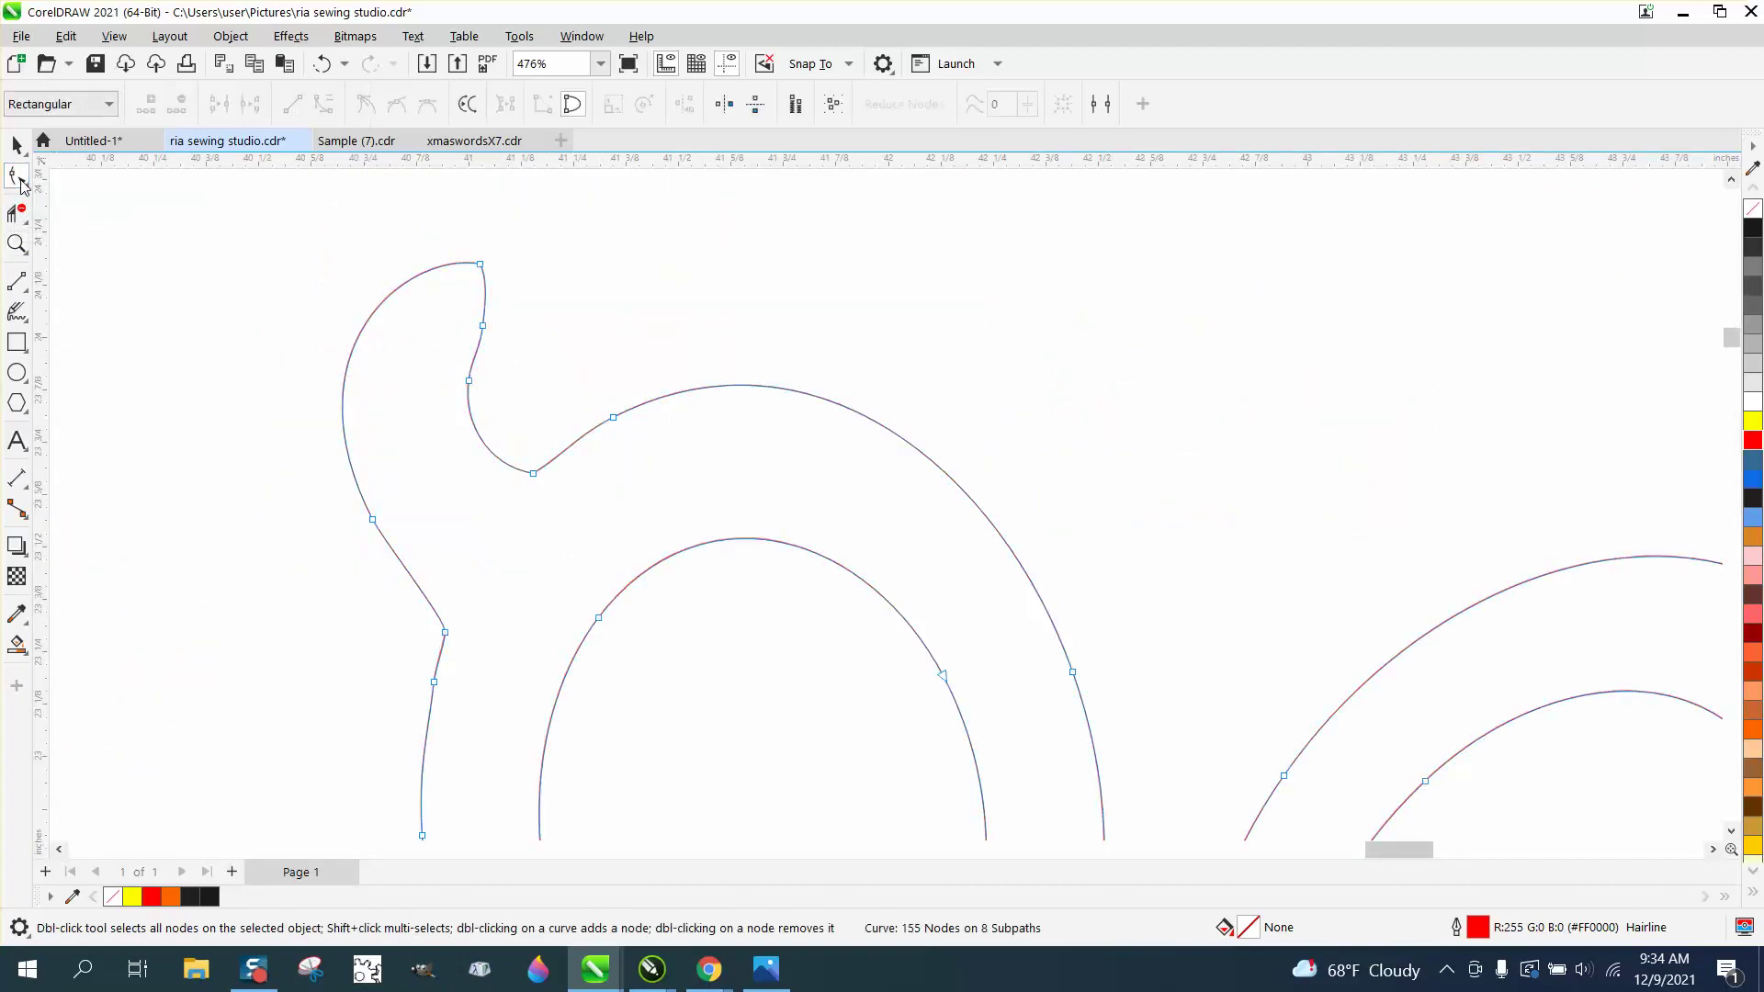
click(480, 265)
key(Delete)
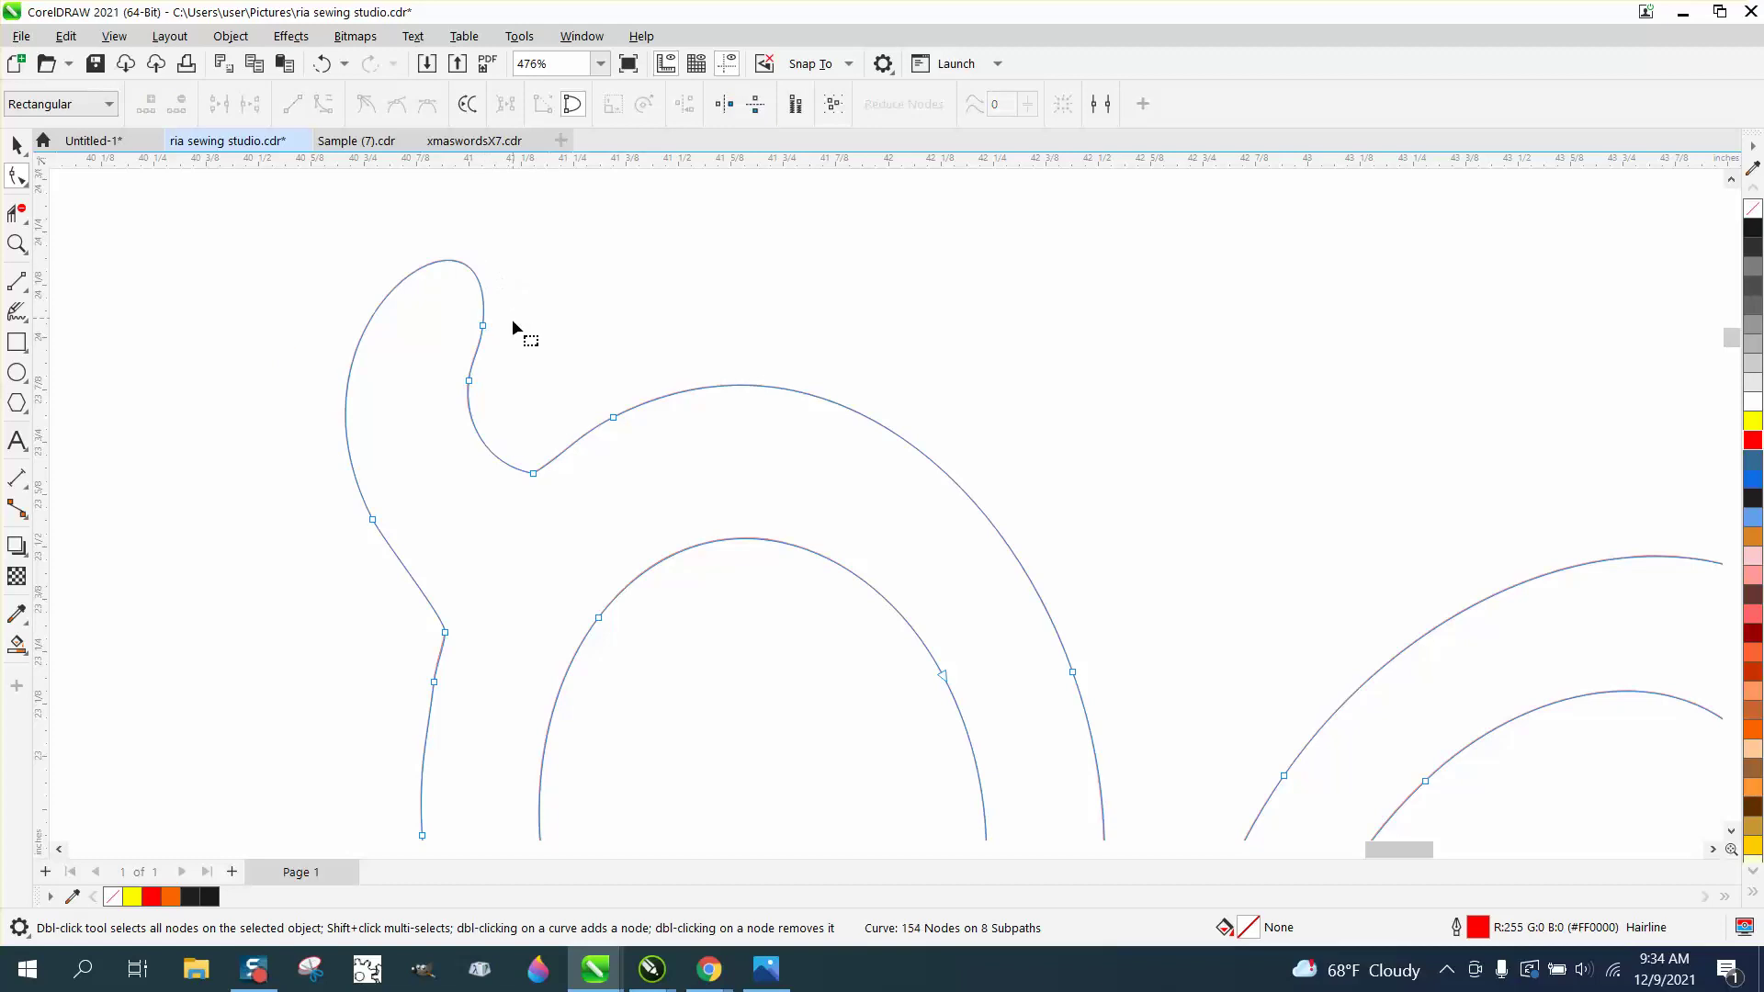
drag(505, 357, 453, 421)
key(Delete)
click(533, 473)
key(Delete)
click(321, 63)
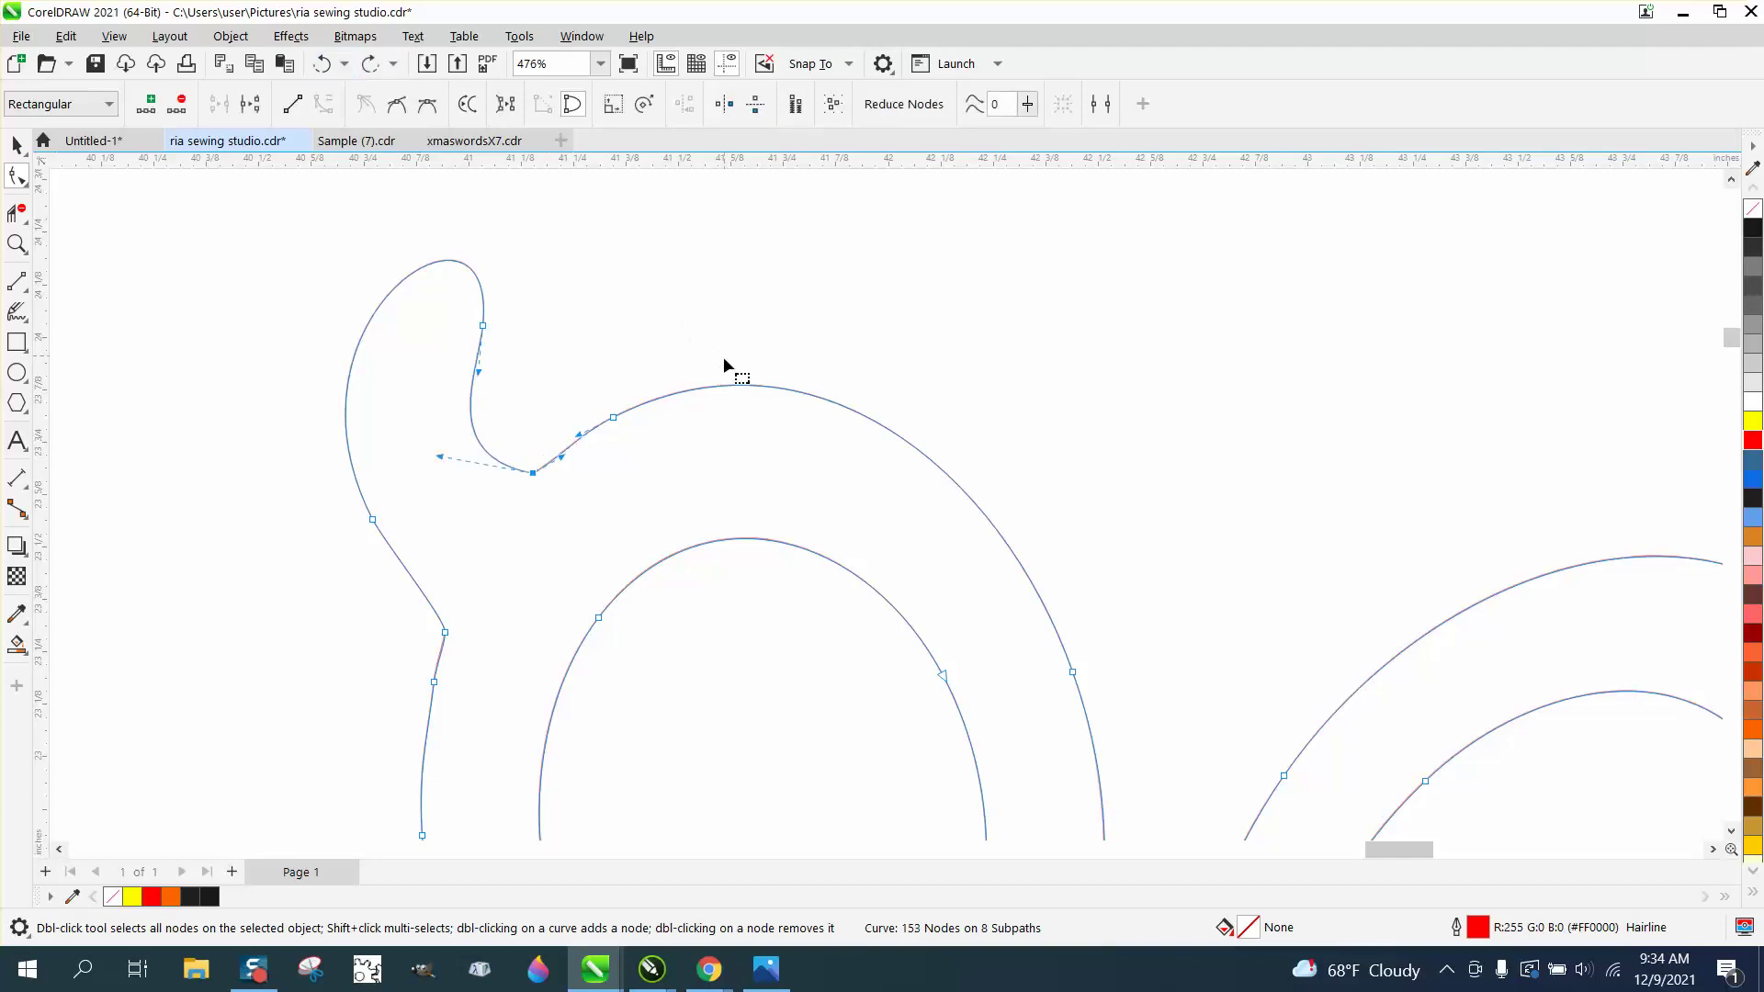
click(613, 417)
key(Delete)
Step: Remove surplus nodes from both inner scissor loops, restoring wrong deletions, for 148 nodes
scroll(782, 426, down, 2)
drag(917, 706, 686, 753)
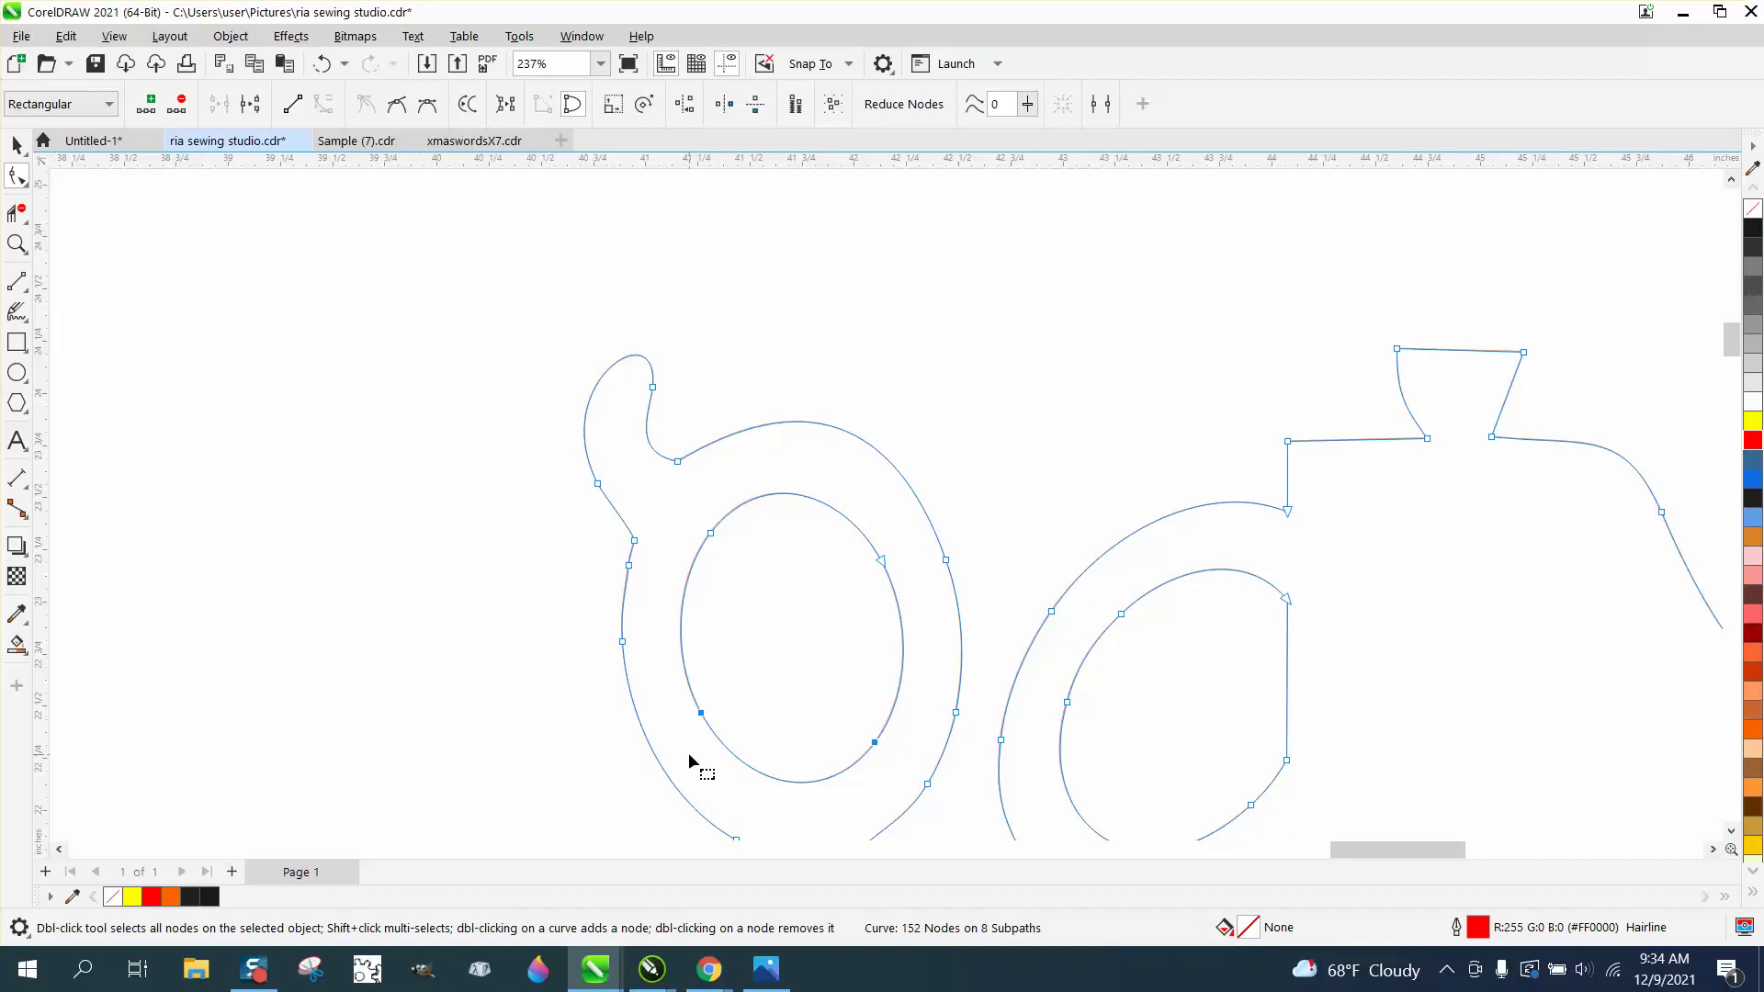
key(Delete)
click(321, 64)
drag(850, 762, 845, 763)
key(Delete)
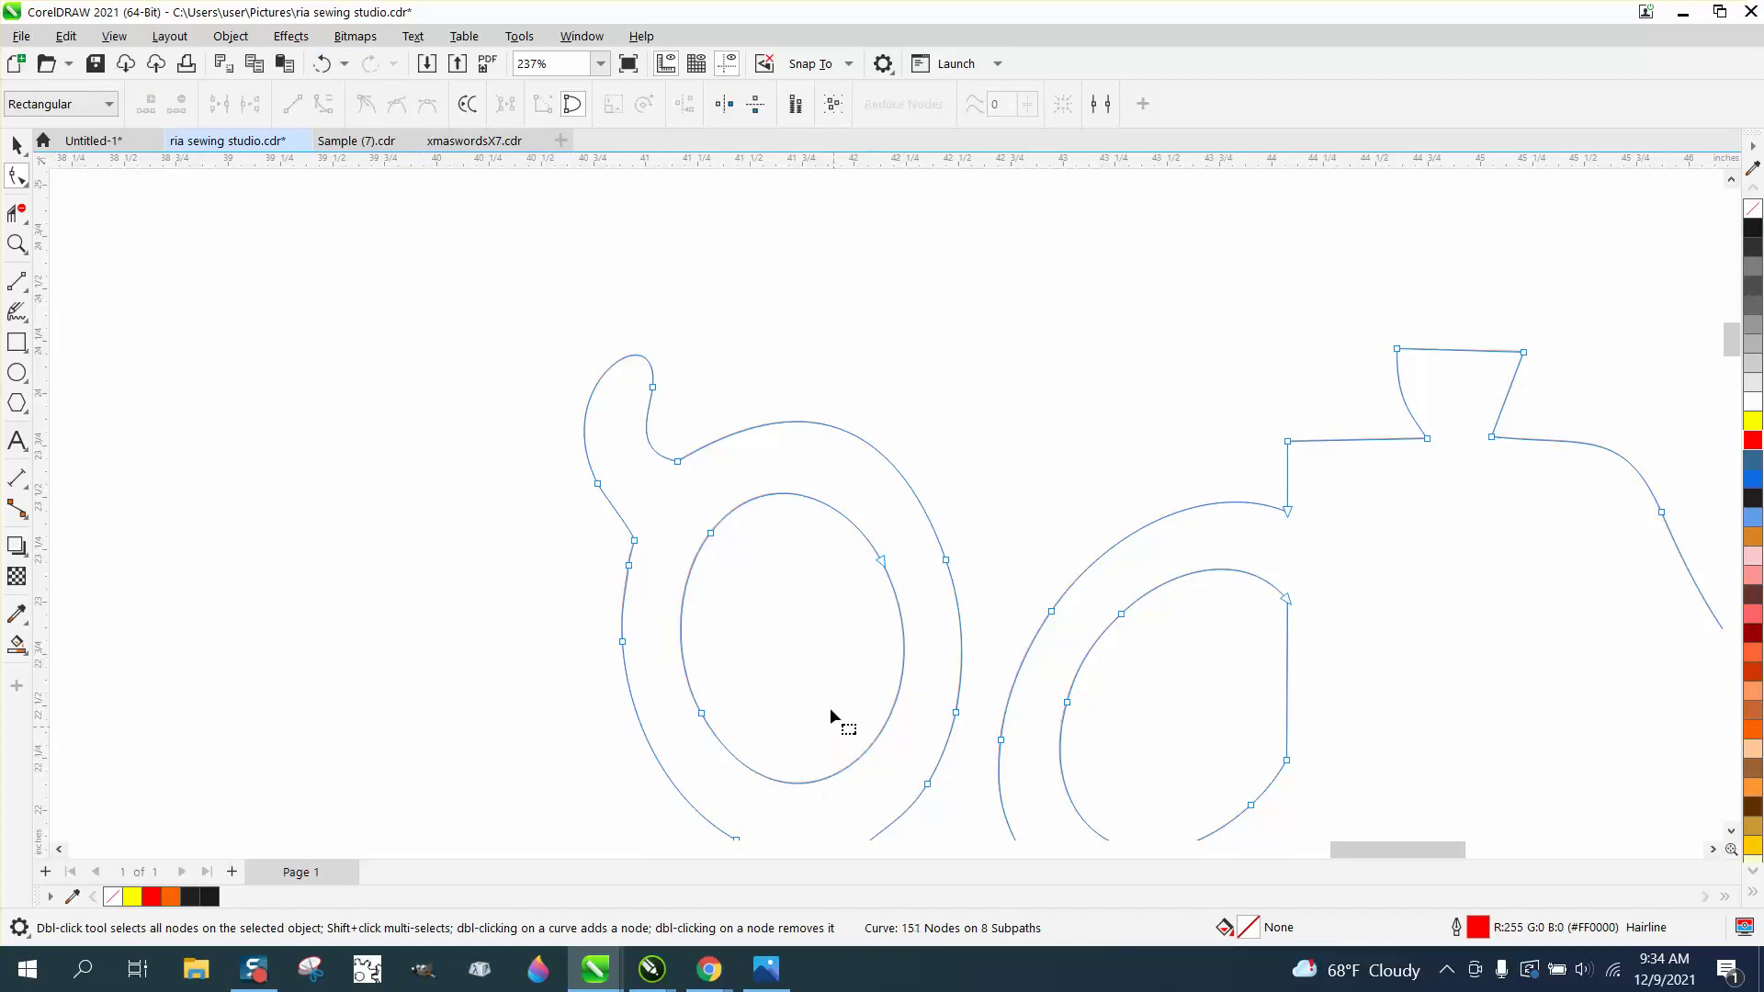
click(710, 533)
key(Delete)
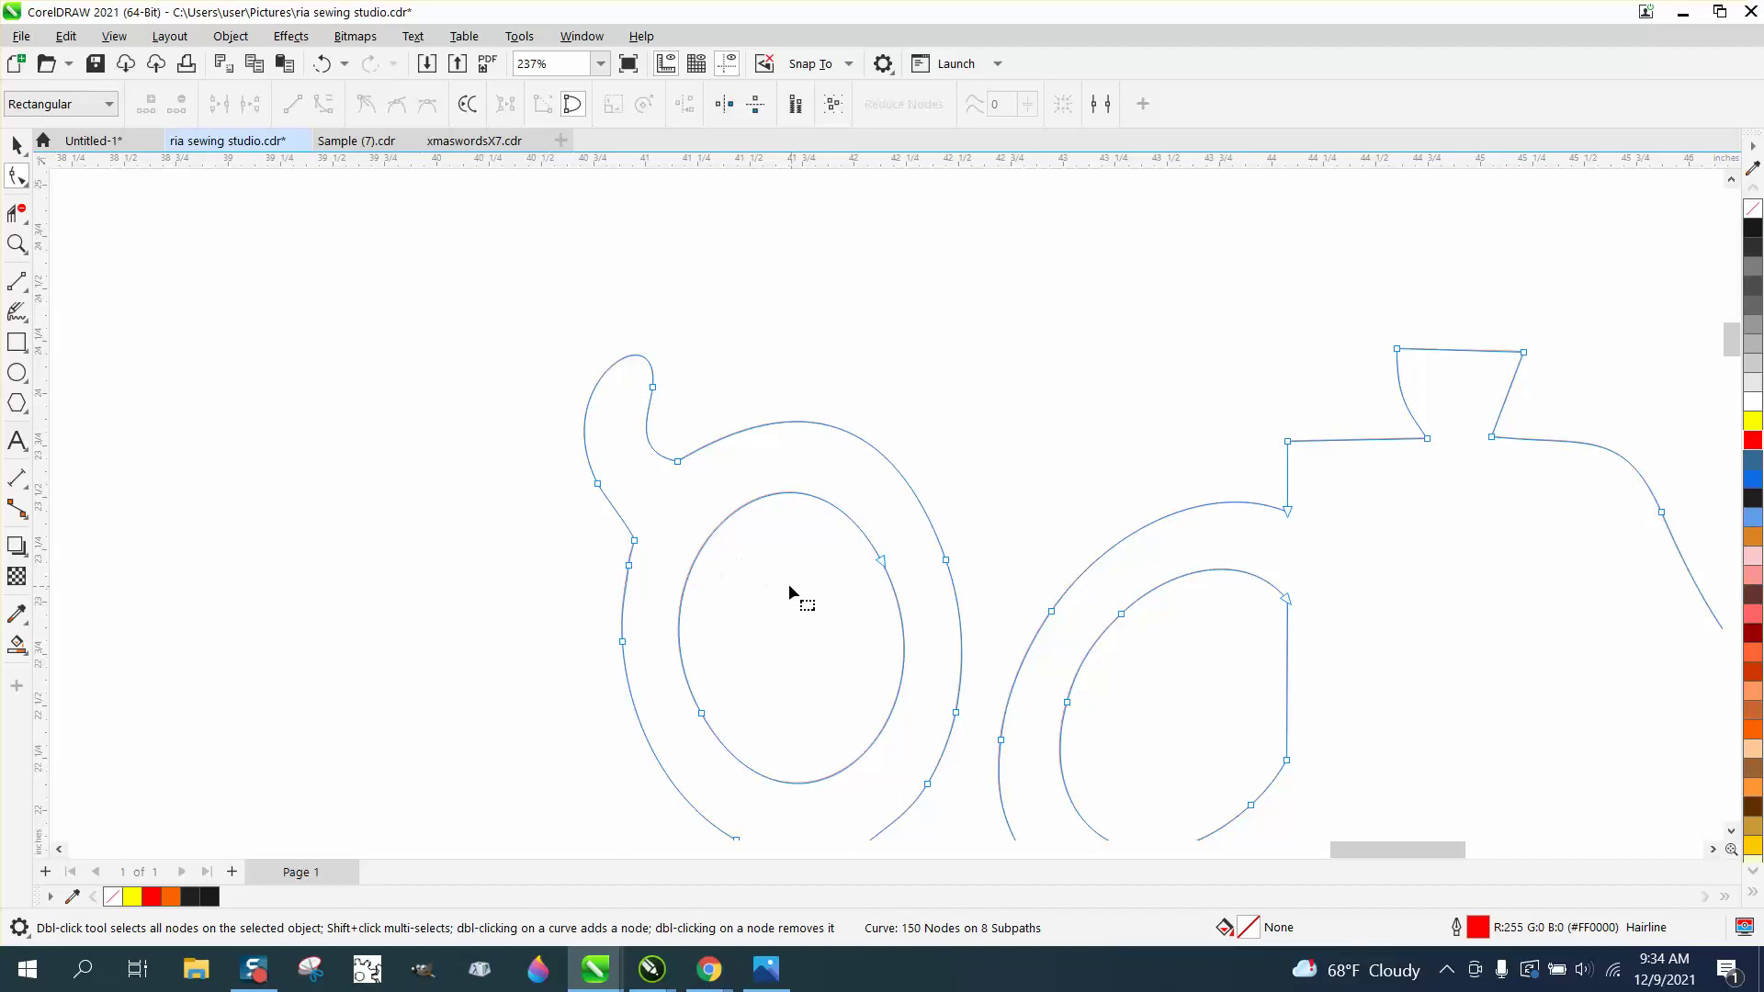
scroll(786, 583, down, 1)
drag(1021, 609, 1023, 614)
key(Delete)
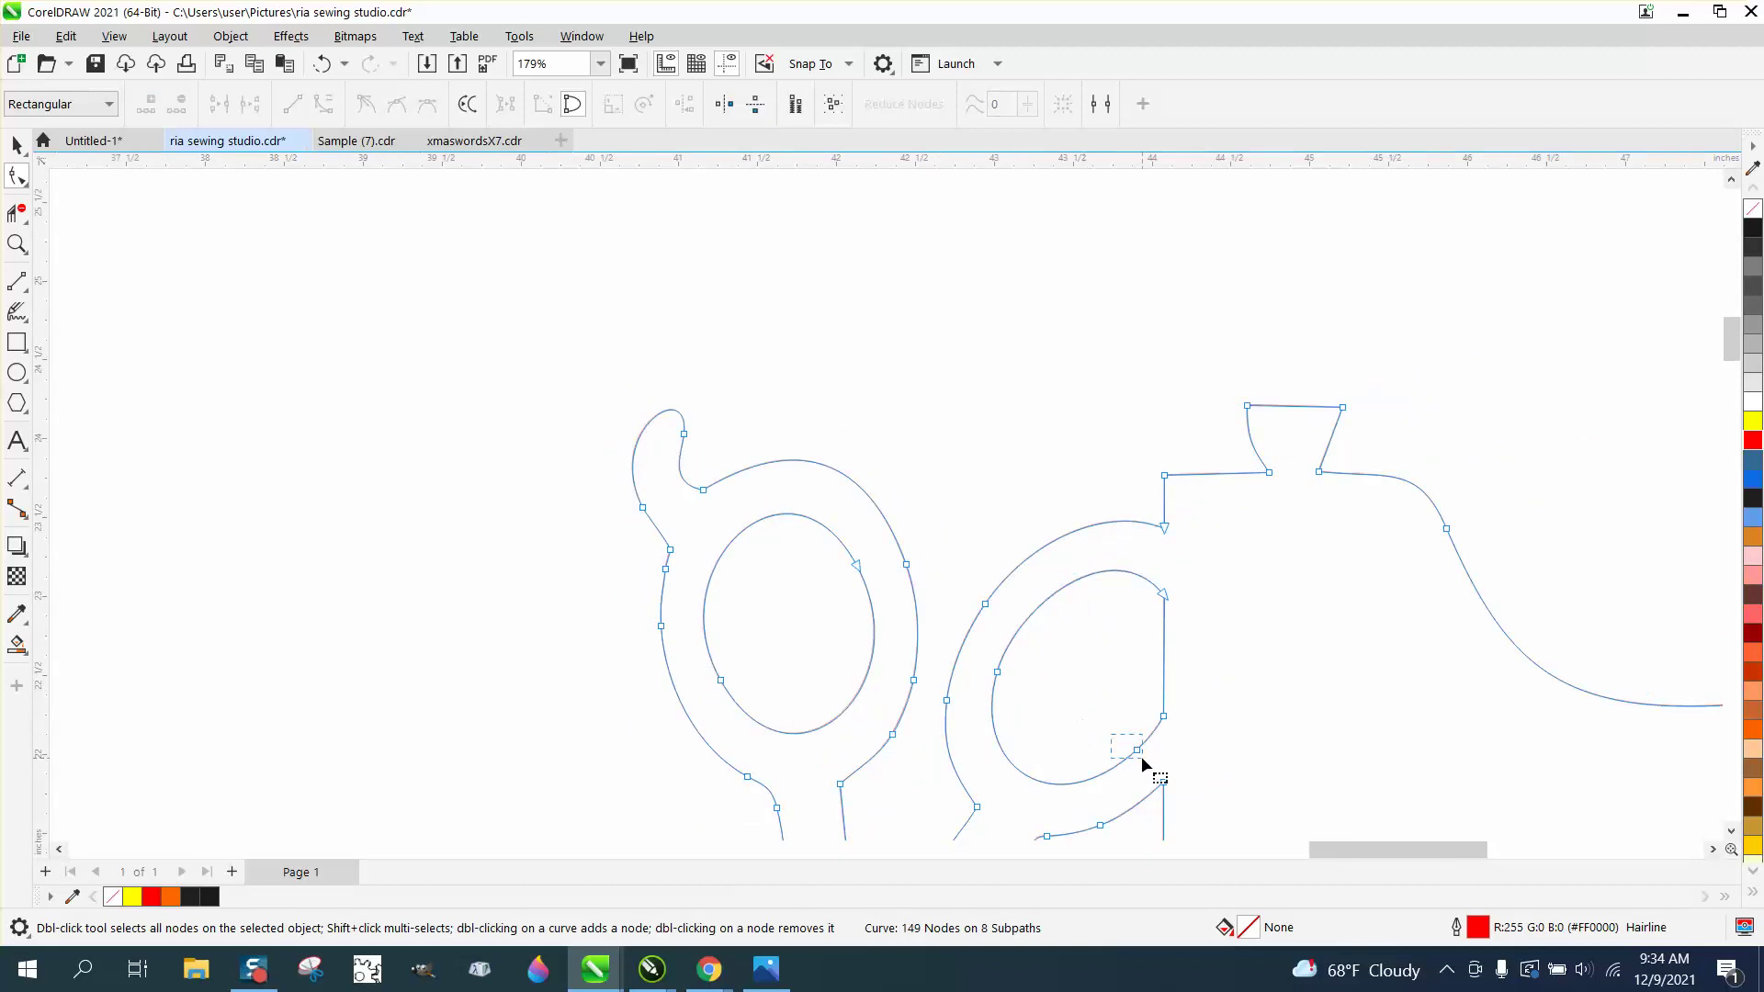
drag(1140, 757, 1143, 757)
key(Delete)
key(Delete)
click(321, 63)
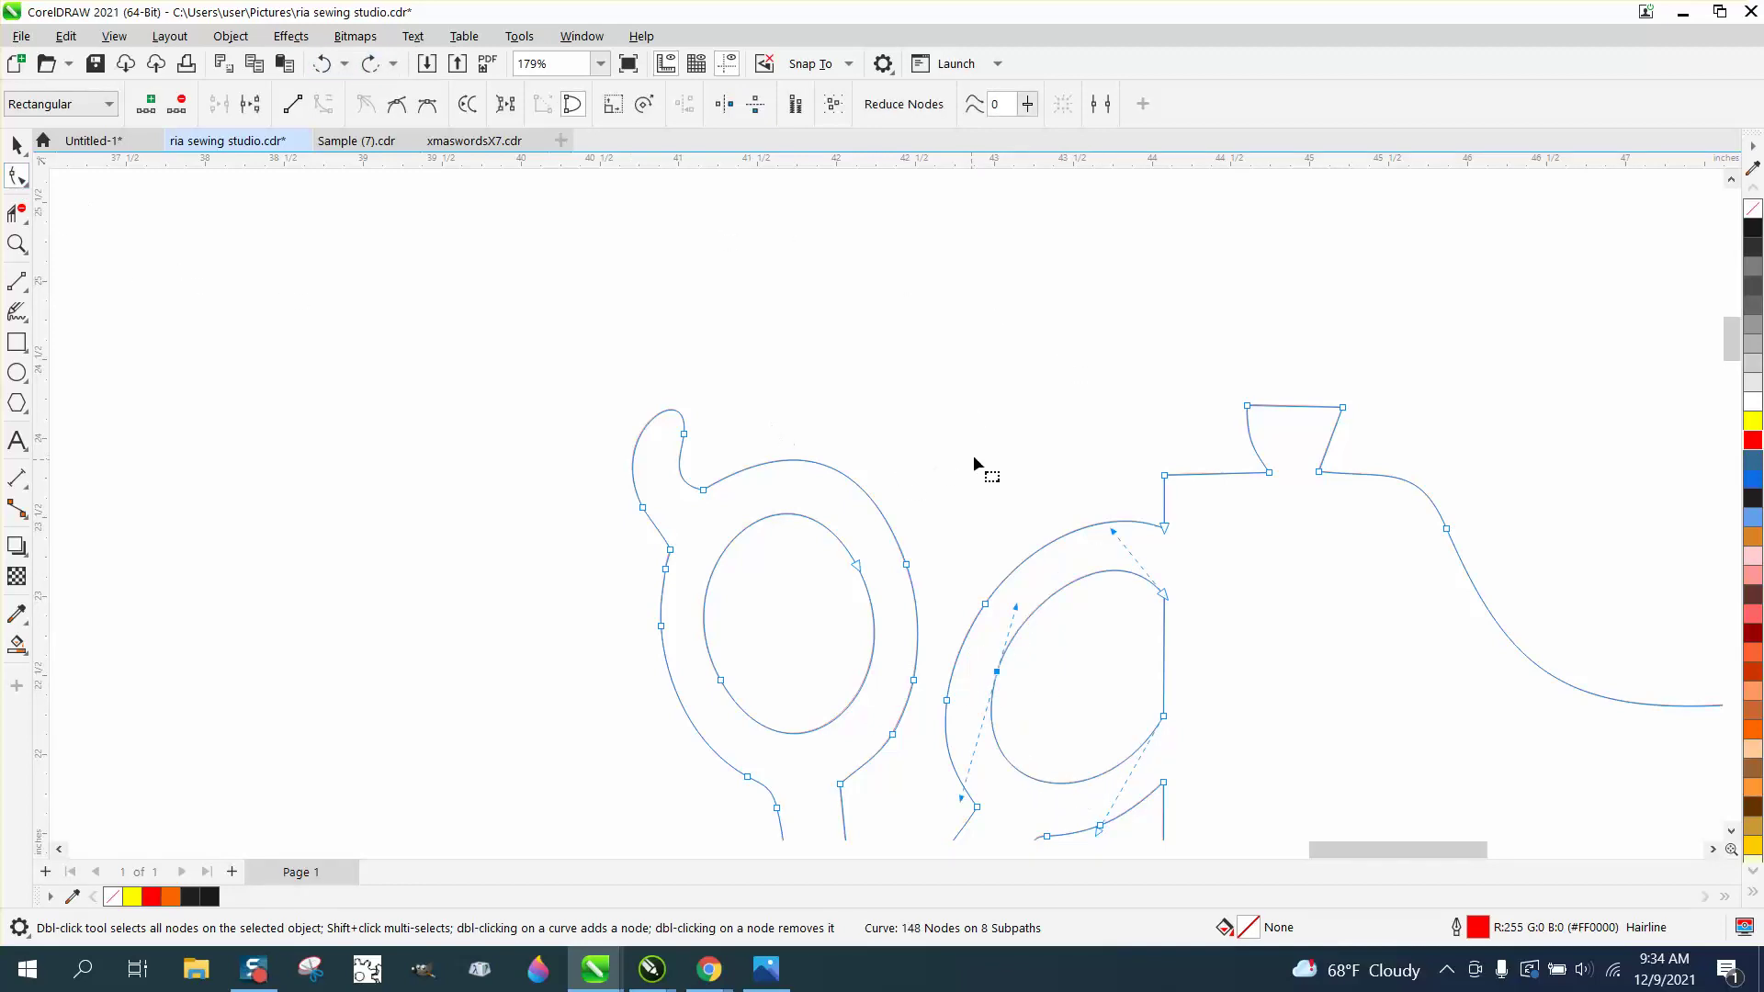
Step: Zoom in on the spool pin and bend its left side outward
key(z)
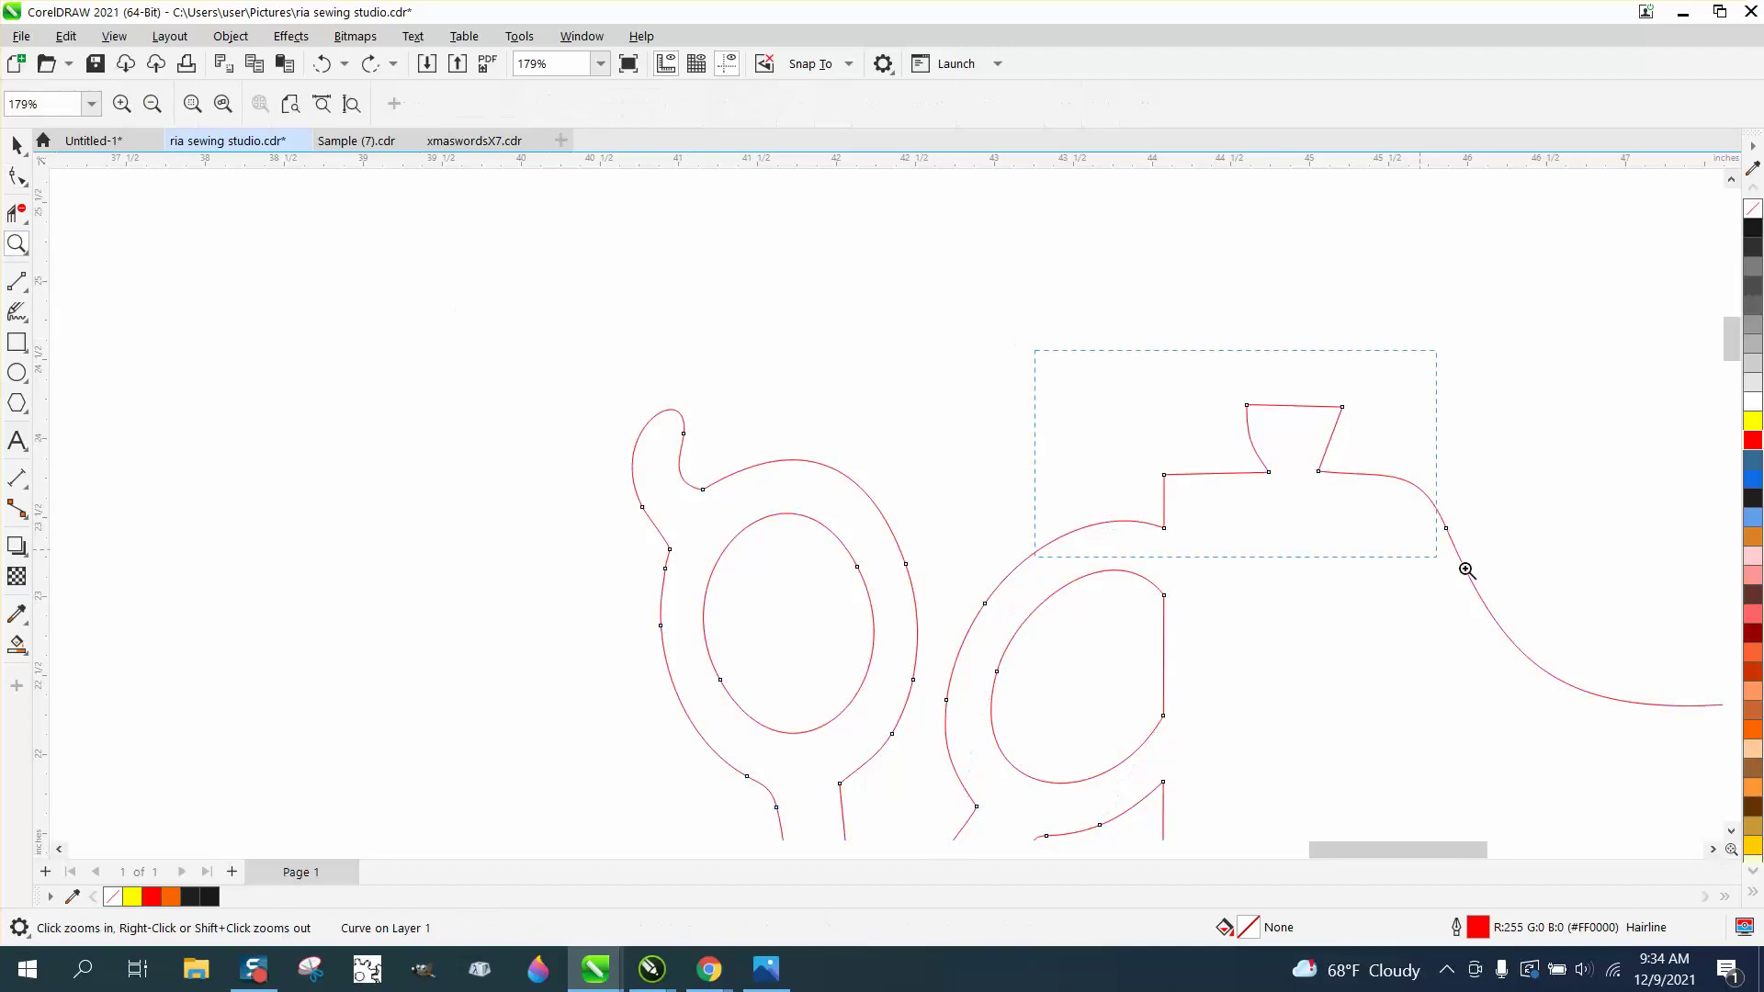
drag(1573, 635, 1570, 633)
click(17, 176)
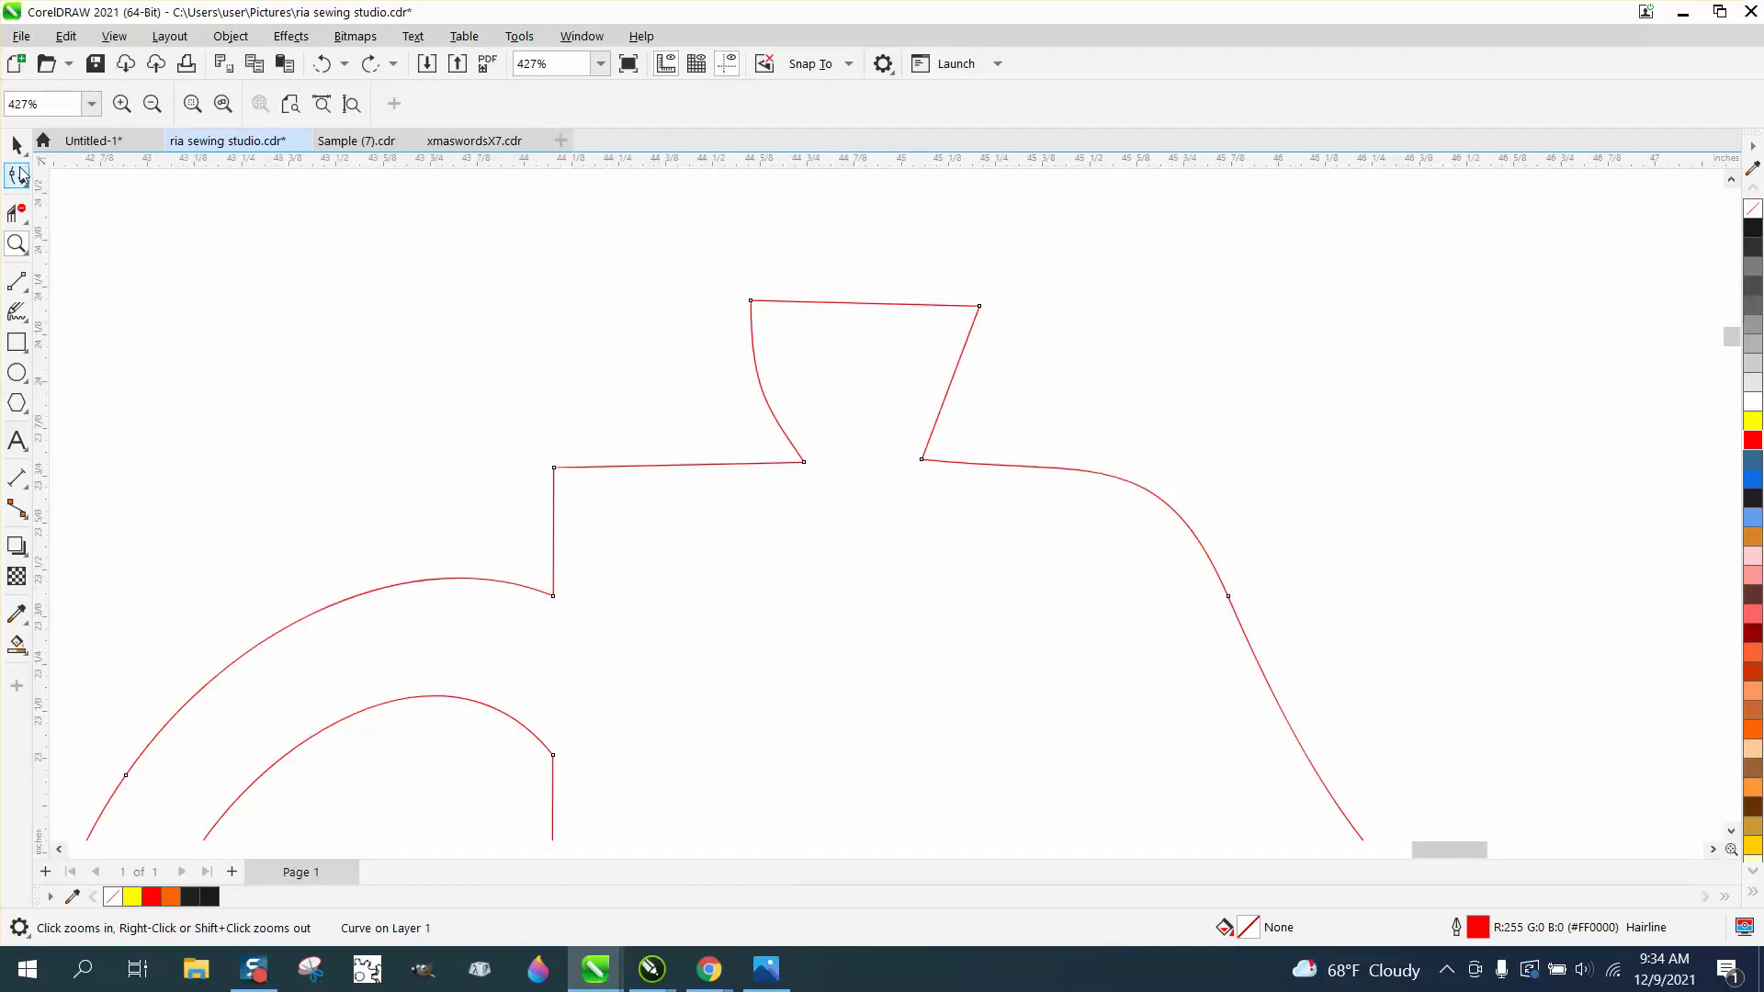
click(751, 301)
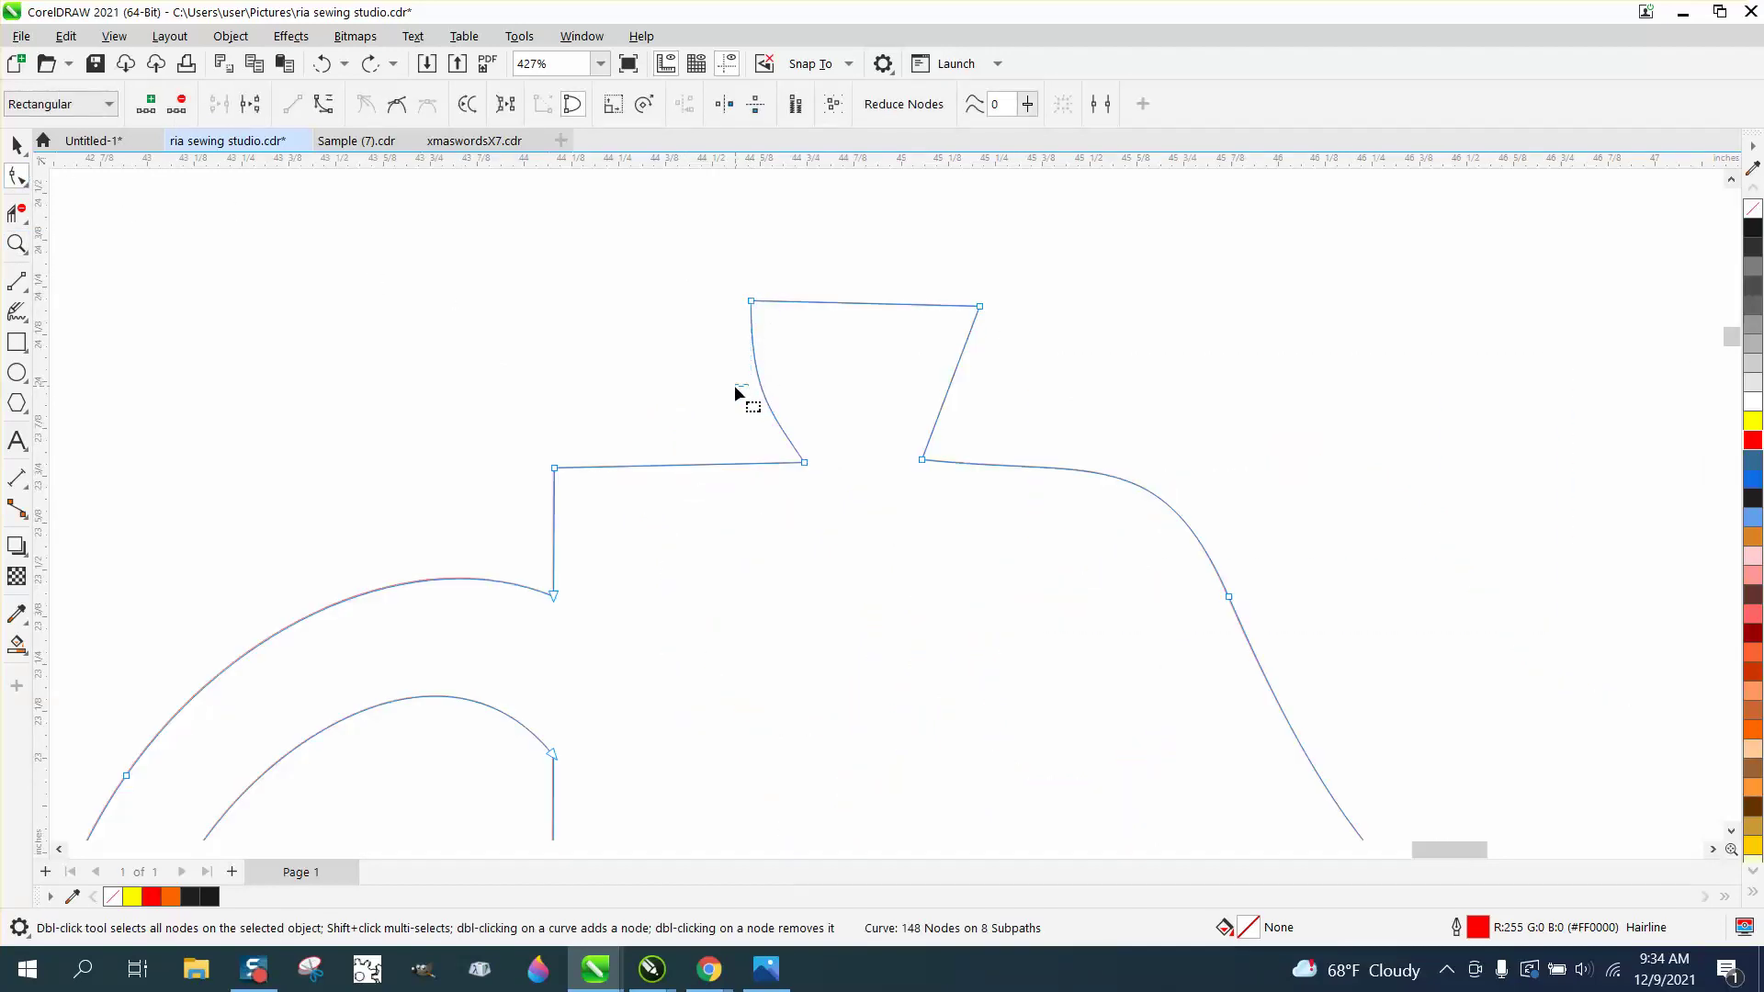
click(752, 303)
drag(751, 395, 728, 386)
Step: Convert the spool pin's right side to a curve, bend it, and reshape the left base curve
click(980, 307)
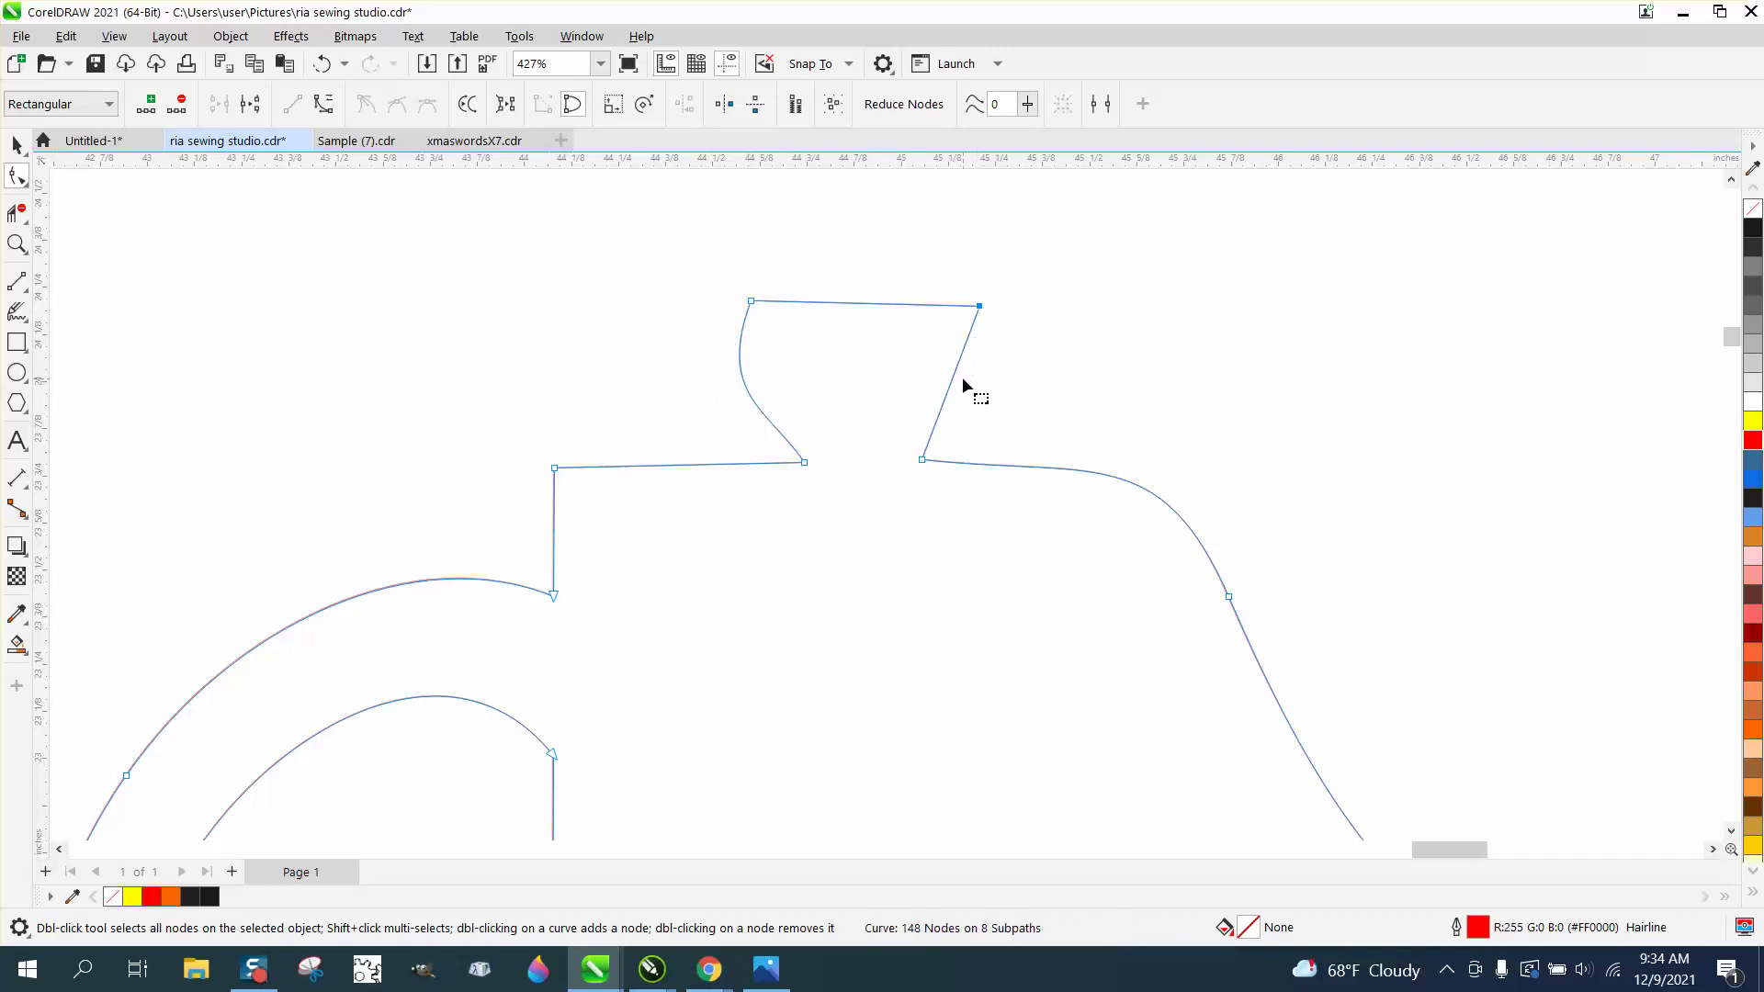
right_click(980, 313)
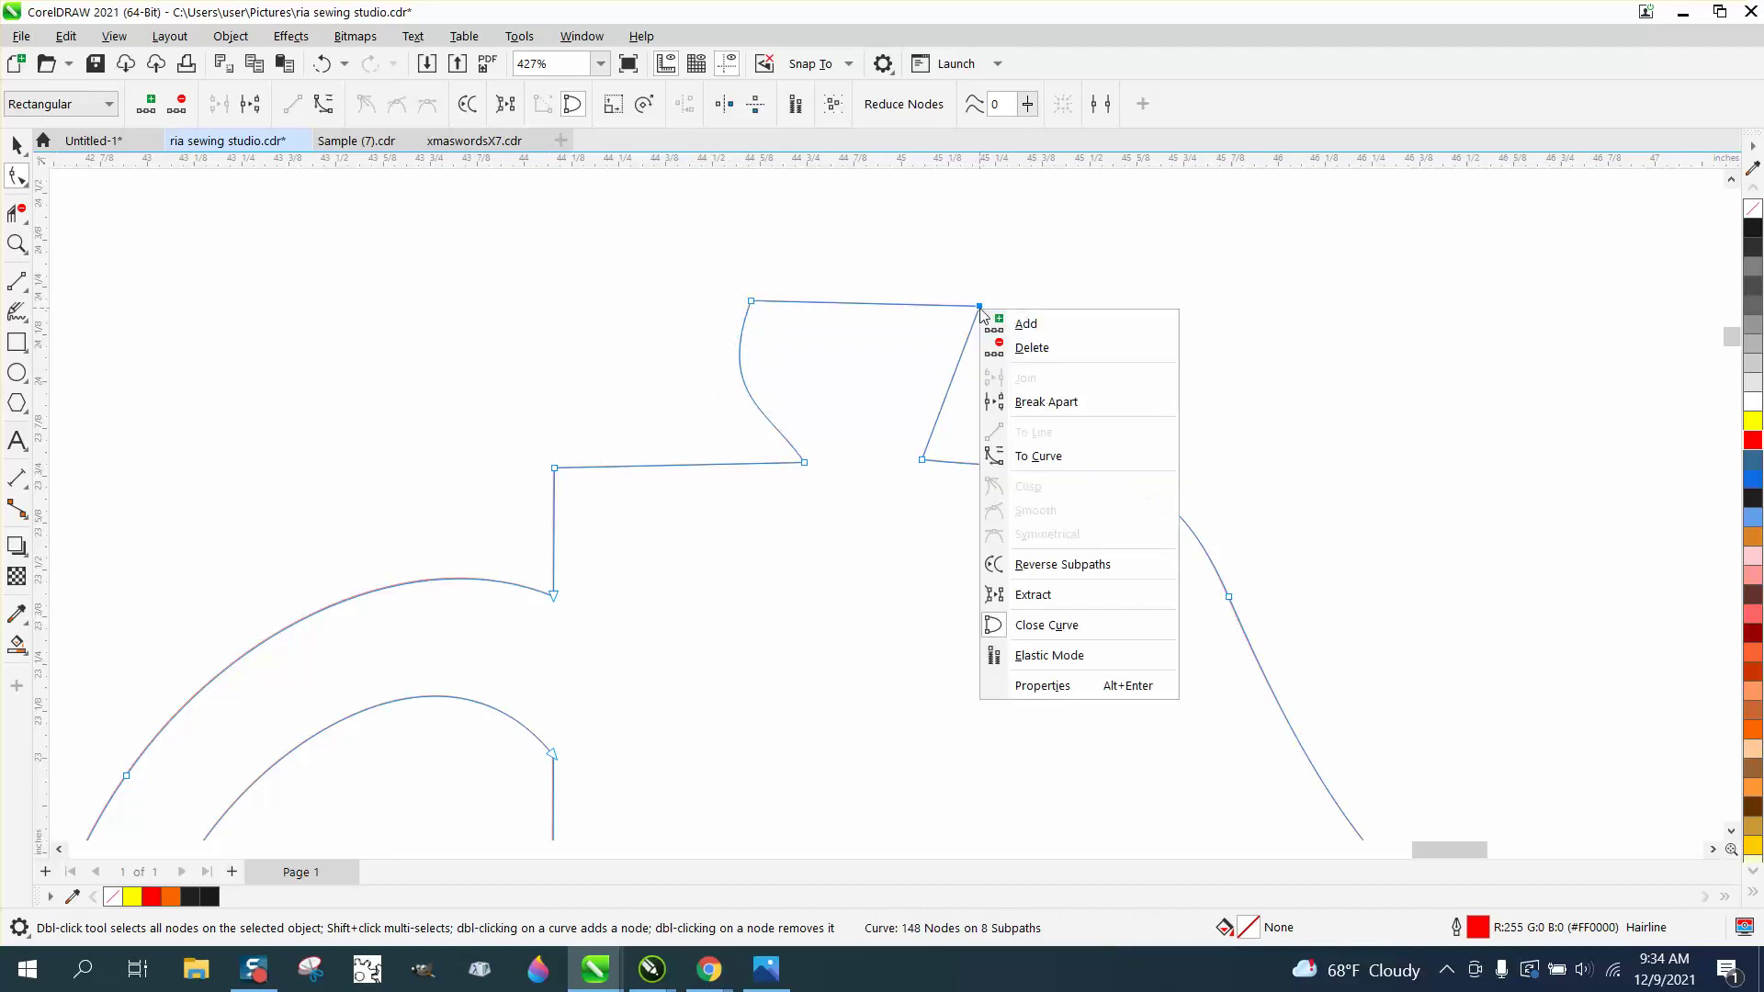
click(1045, 453)
drag(961, 358, 898, 446)
click(805, 463)
drag(776, 423, 854, 430)
Step: Level the two top nodes horizontally and arch the top segment into a rounded dome
drag(707, 269, 1074, 350)
click(687, 105)
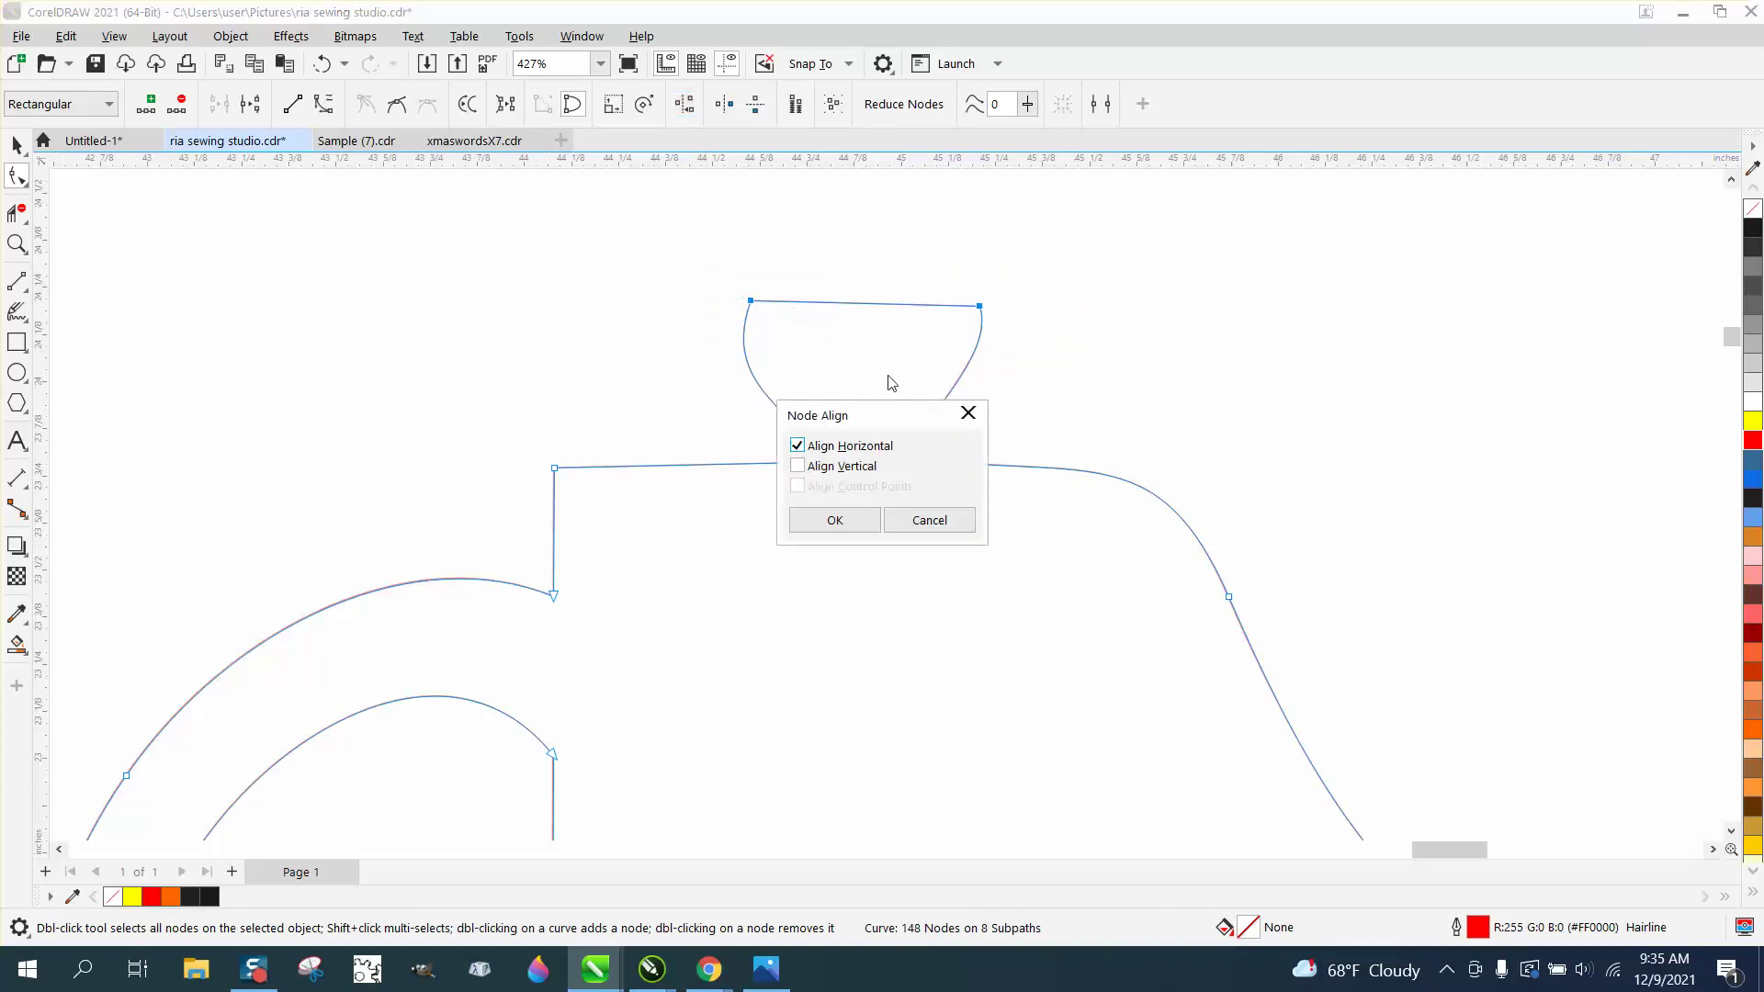
click(875, 518)
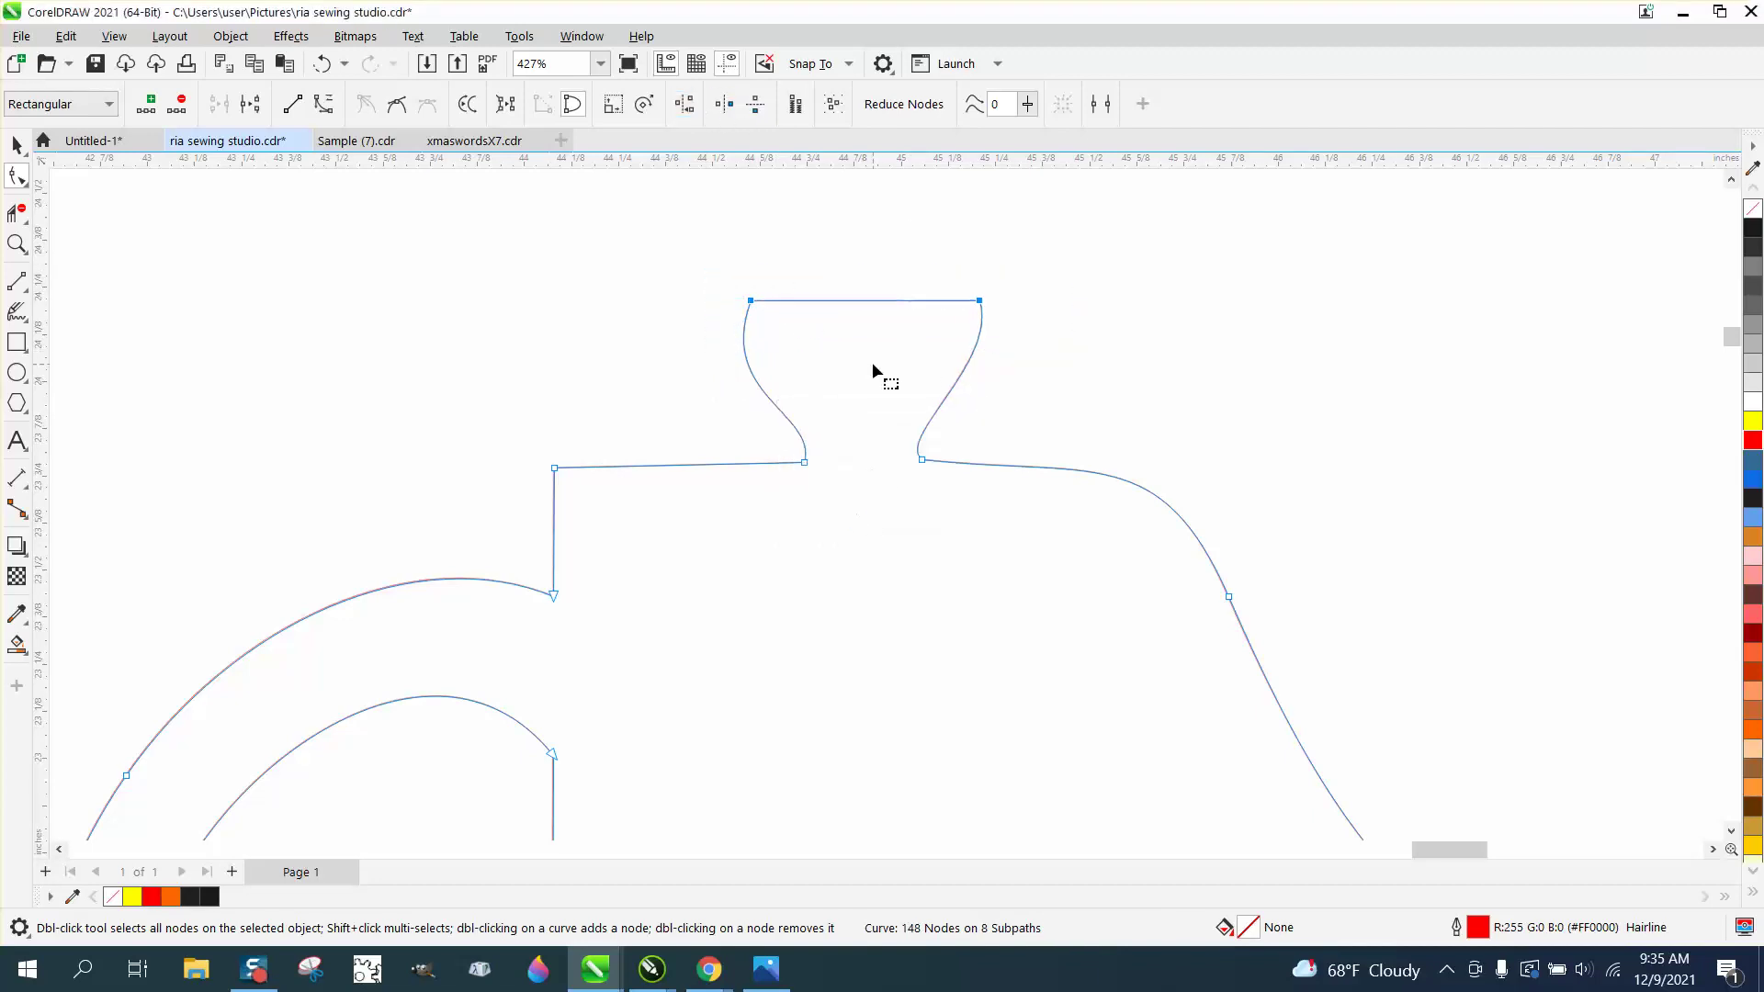
click(820, 277)
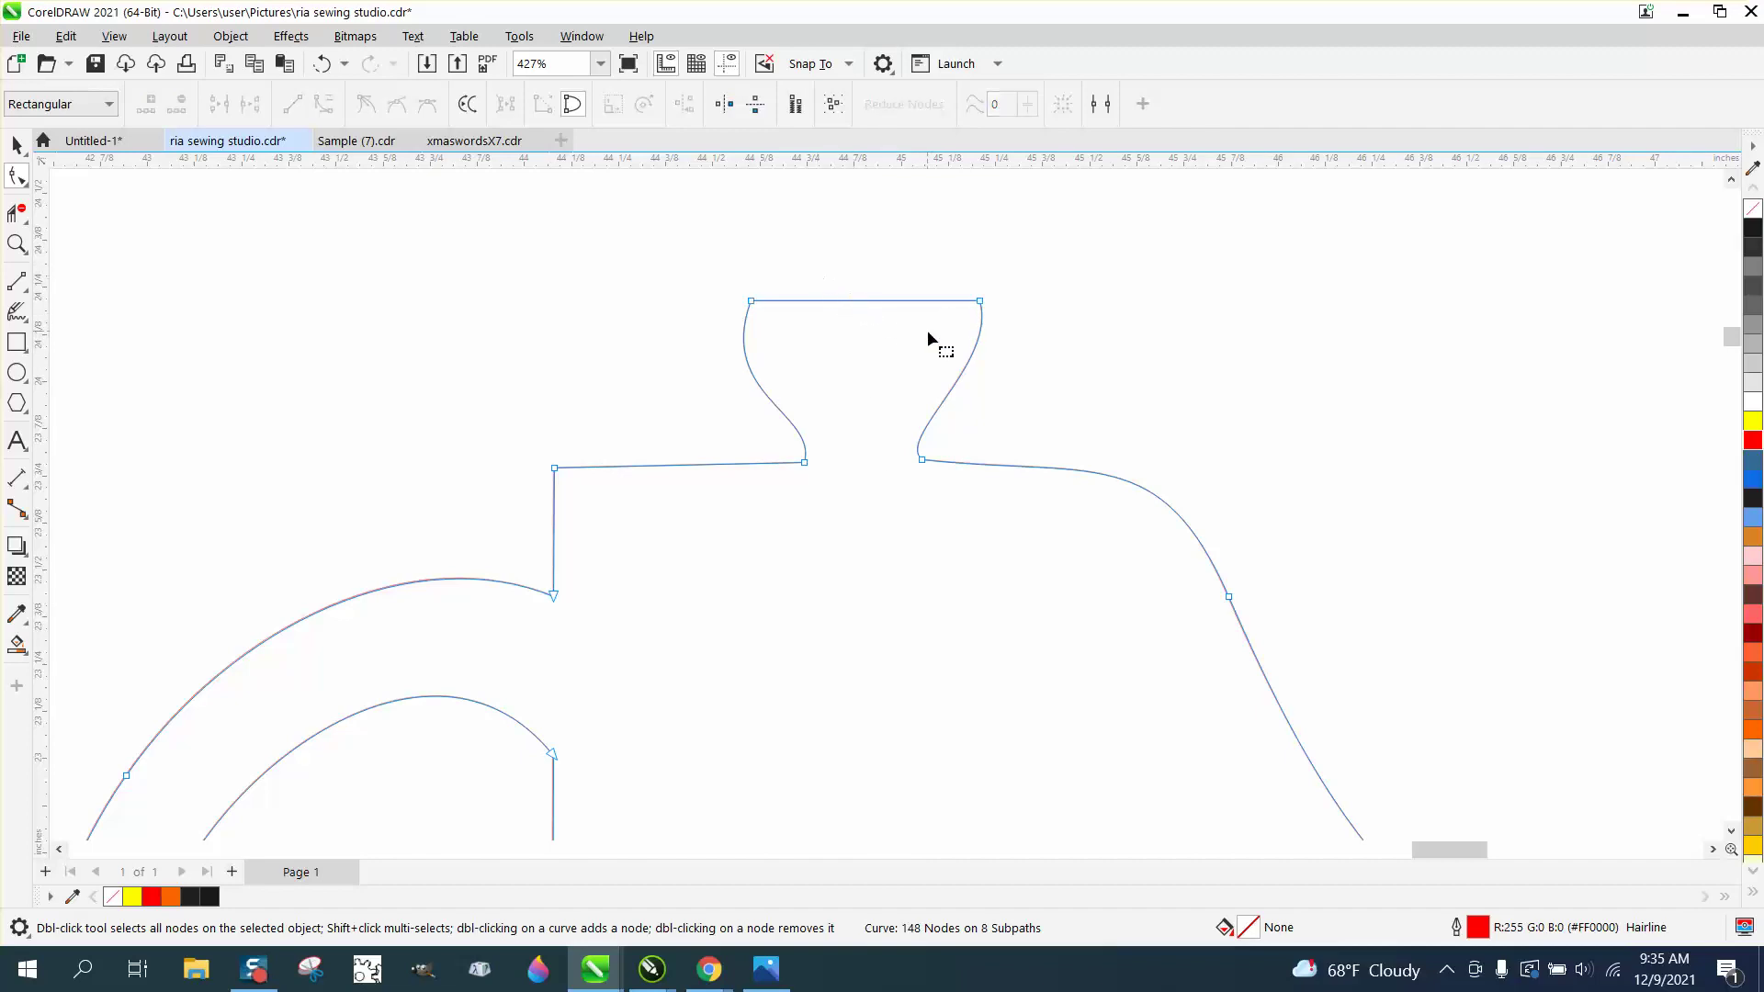
click(751, 301)
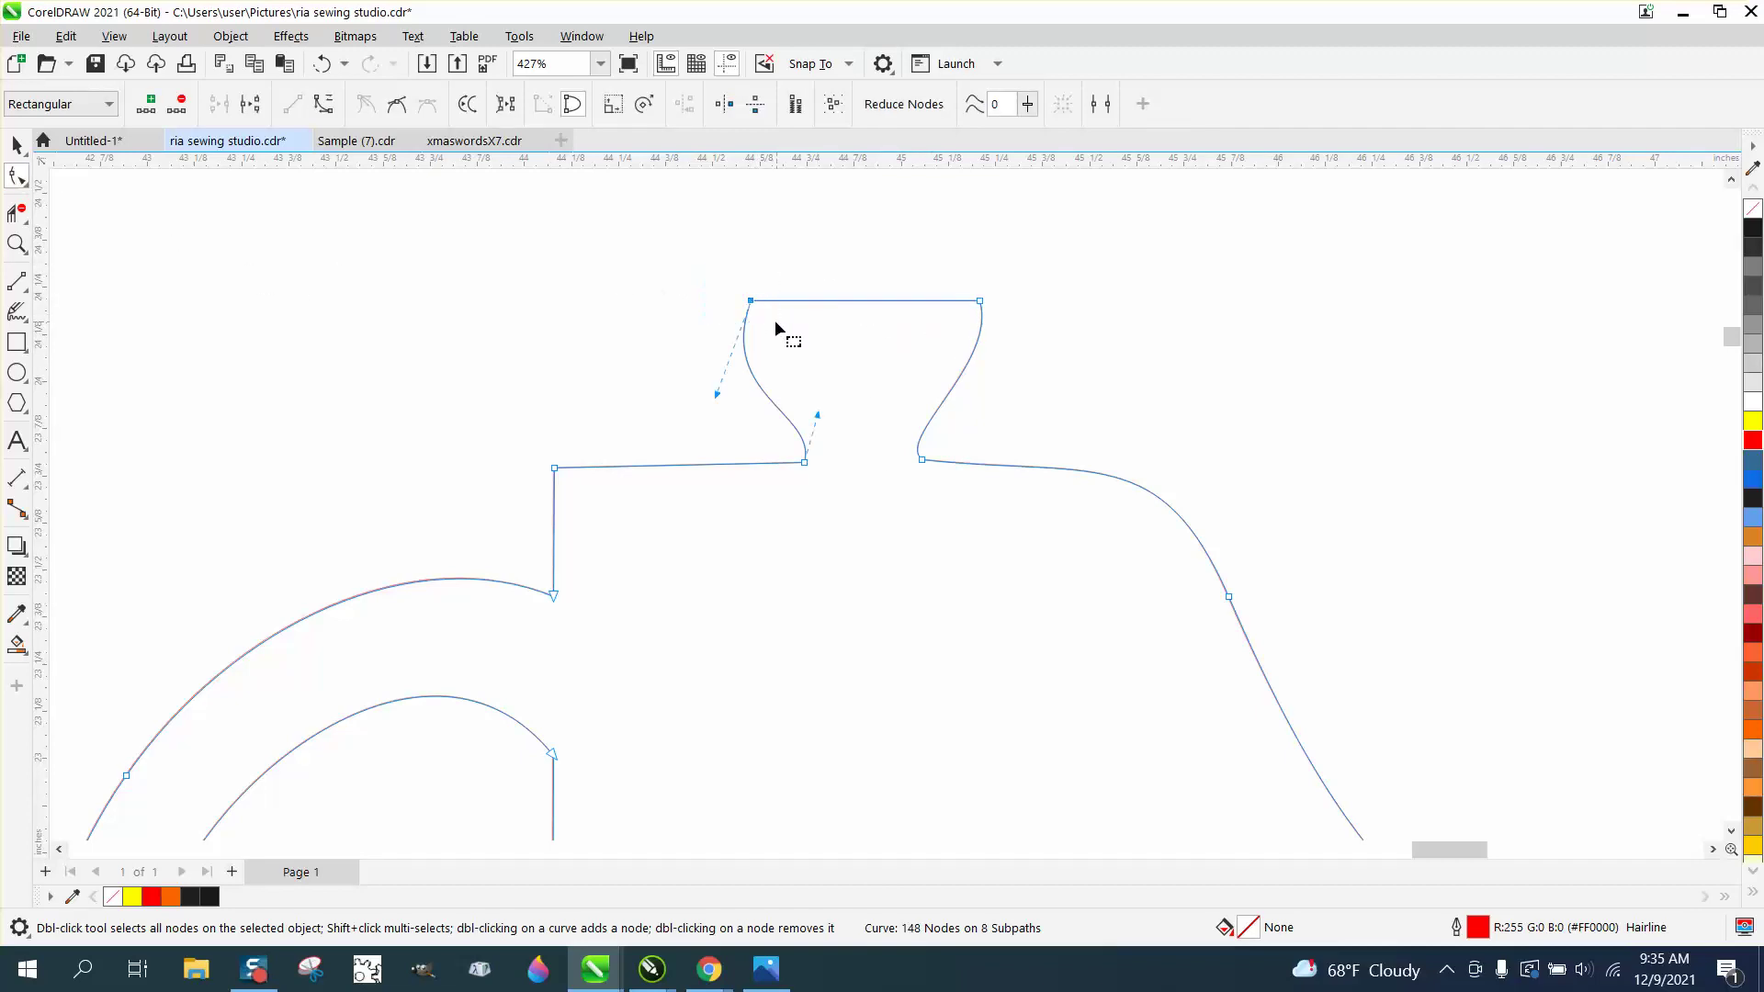
right_click(751, 304)
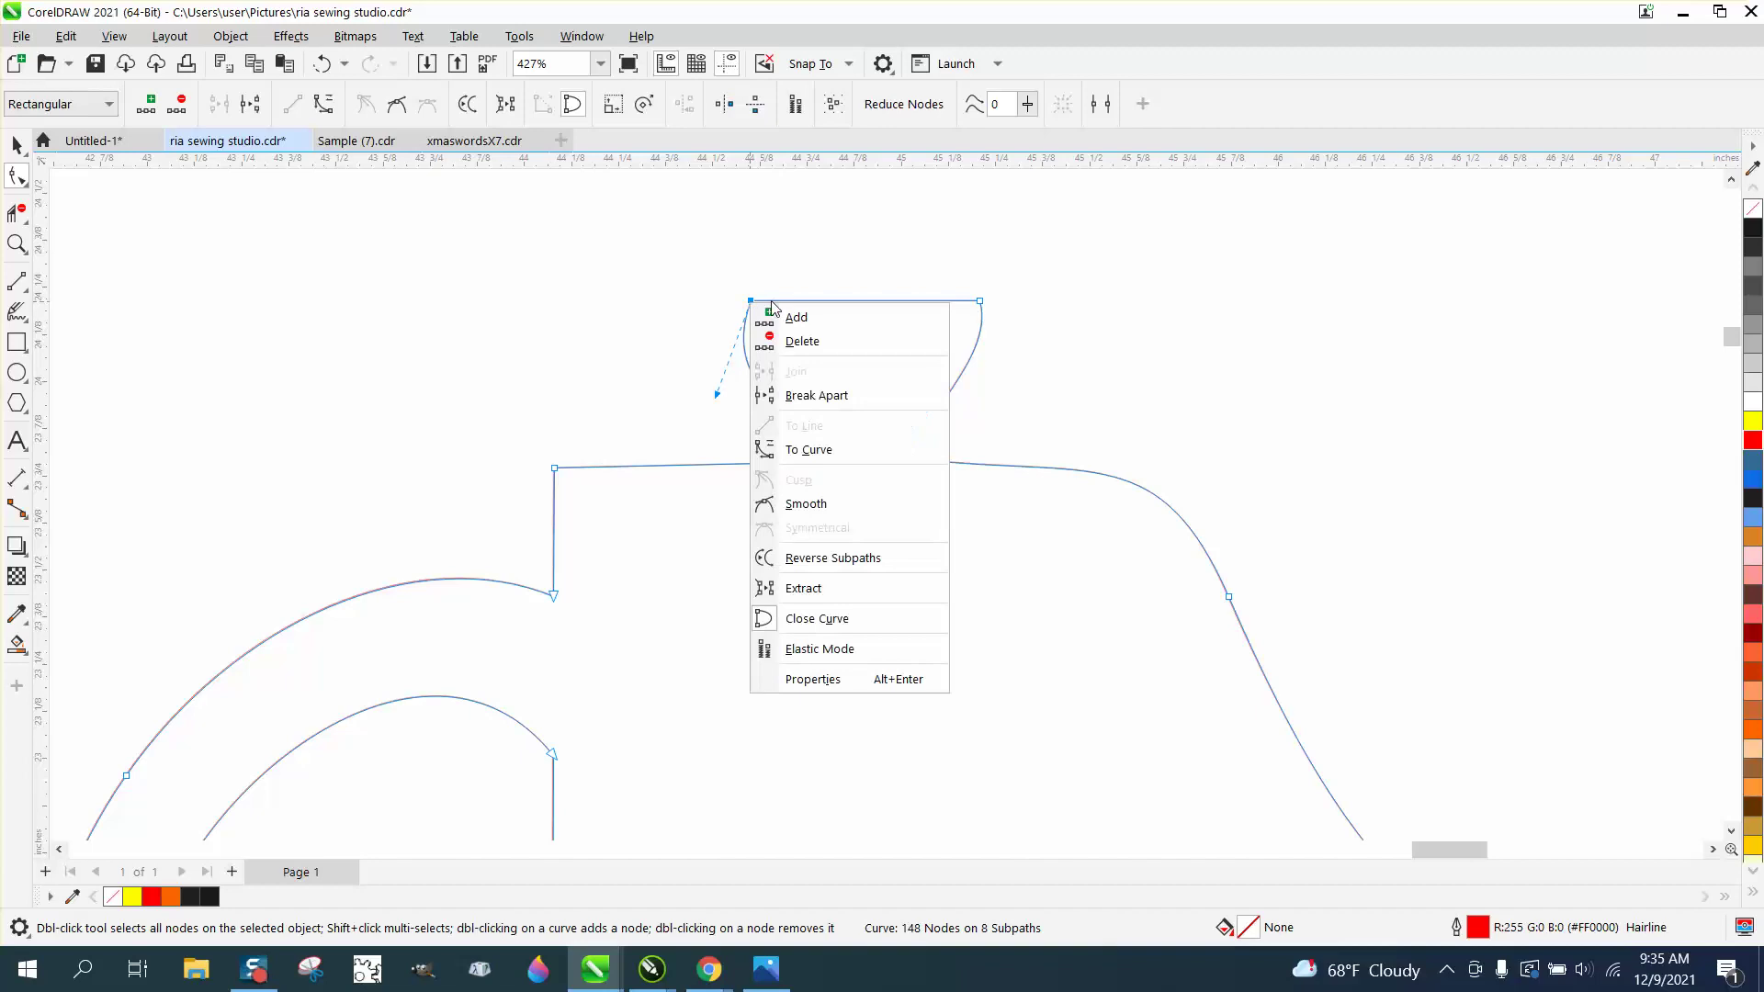
click(809, 449)
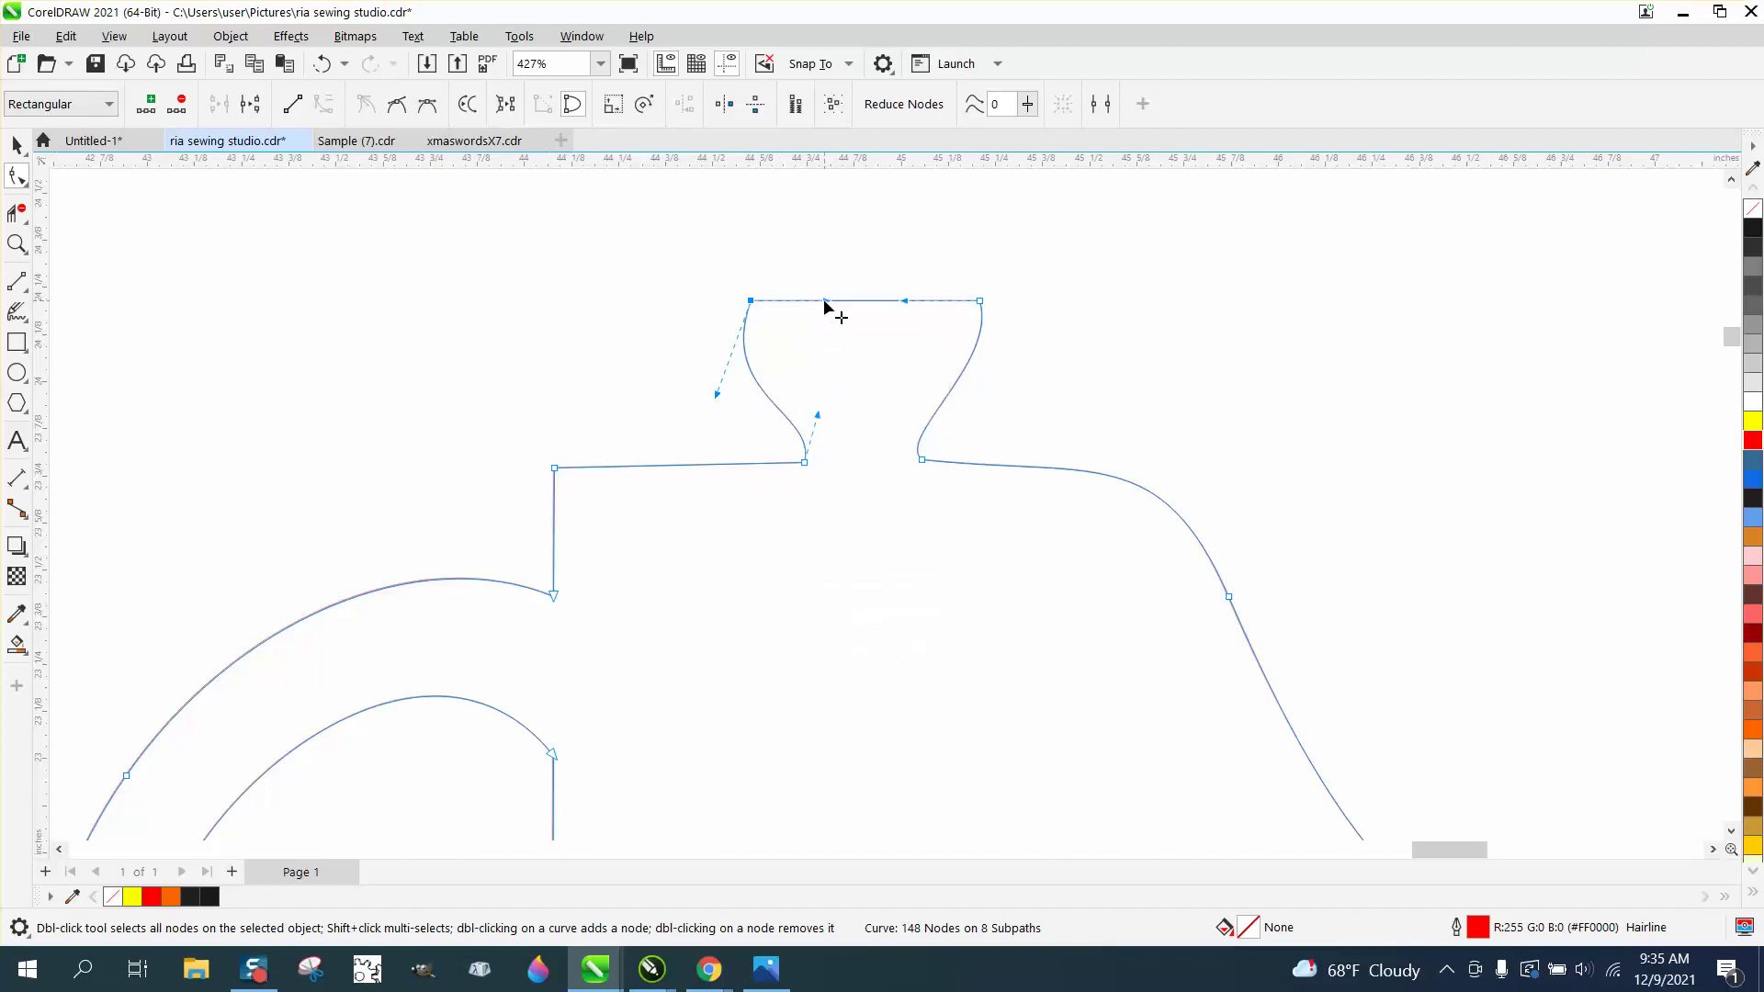
drag(861, 304, 860, 256)
Step: Delete three surplus nodes along the machine's bottom edge, leaving 145 nodes
scroll(864, 372, down, 5)
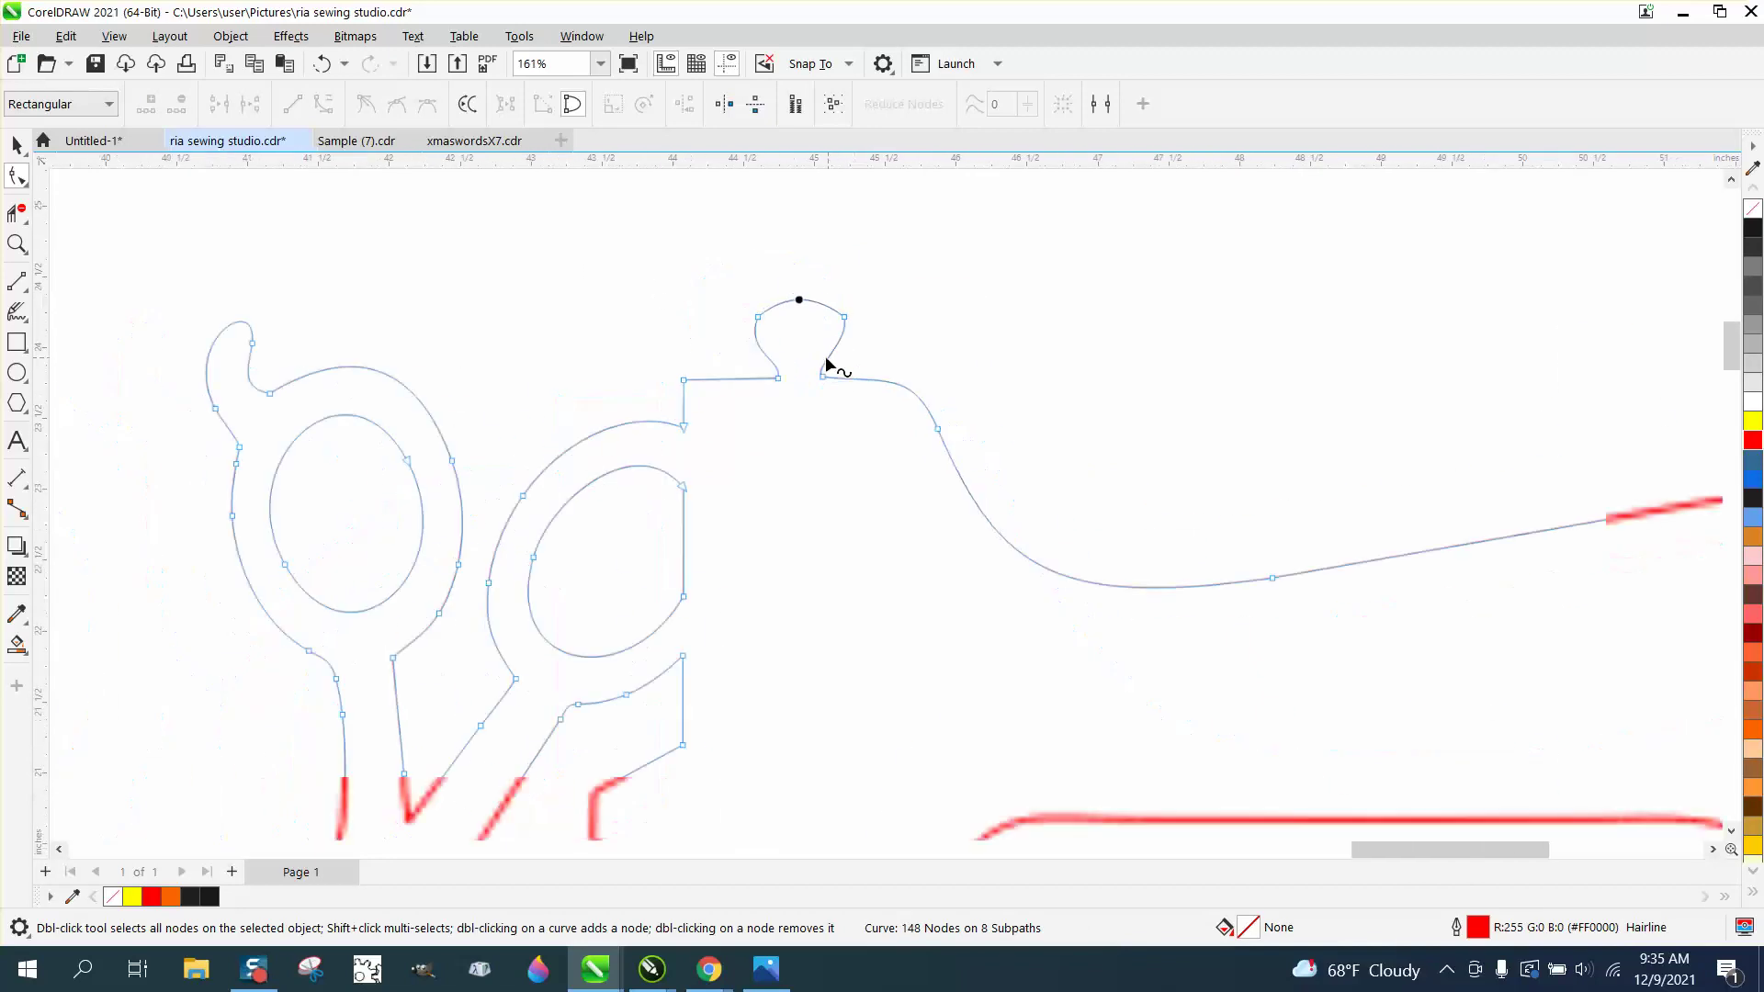
scroll(822, 365, down, 1)
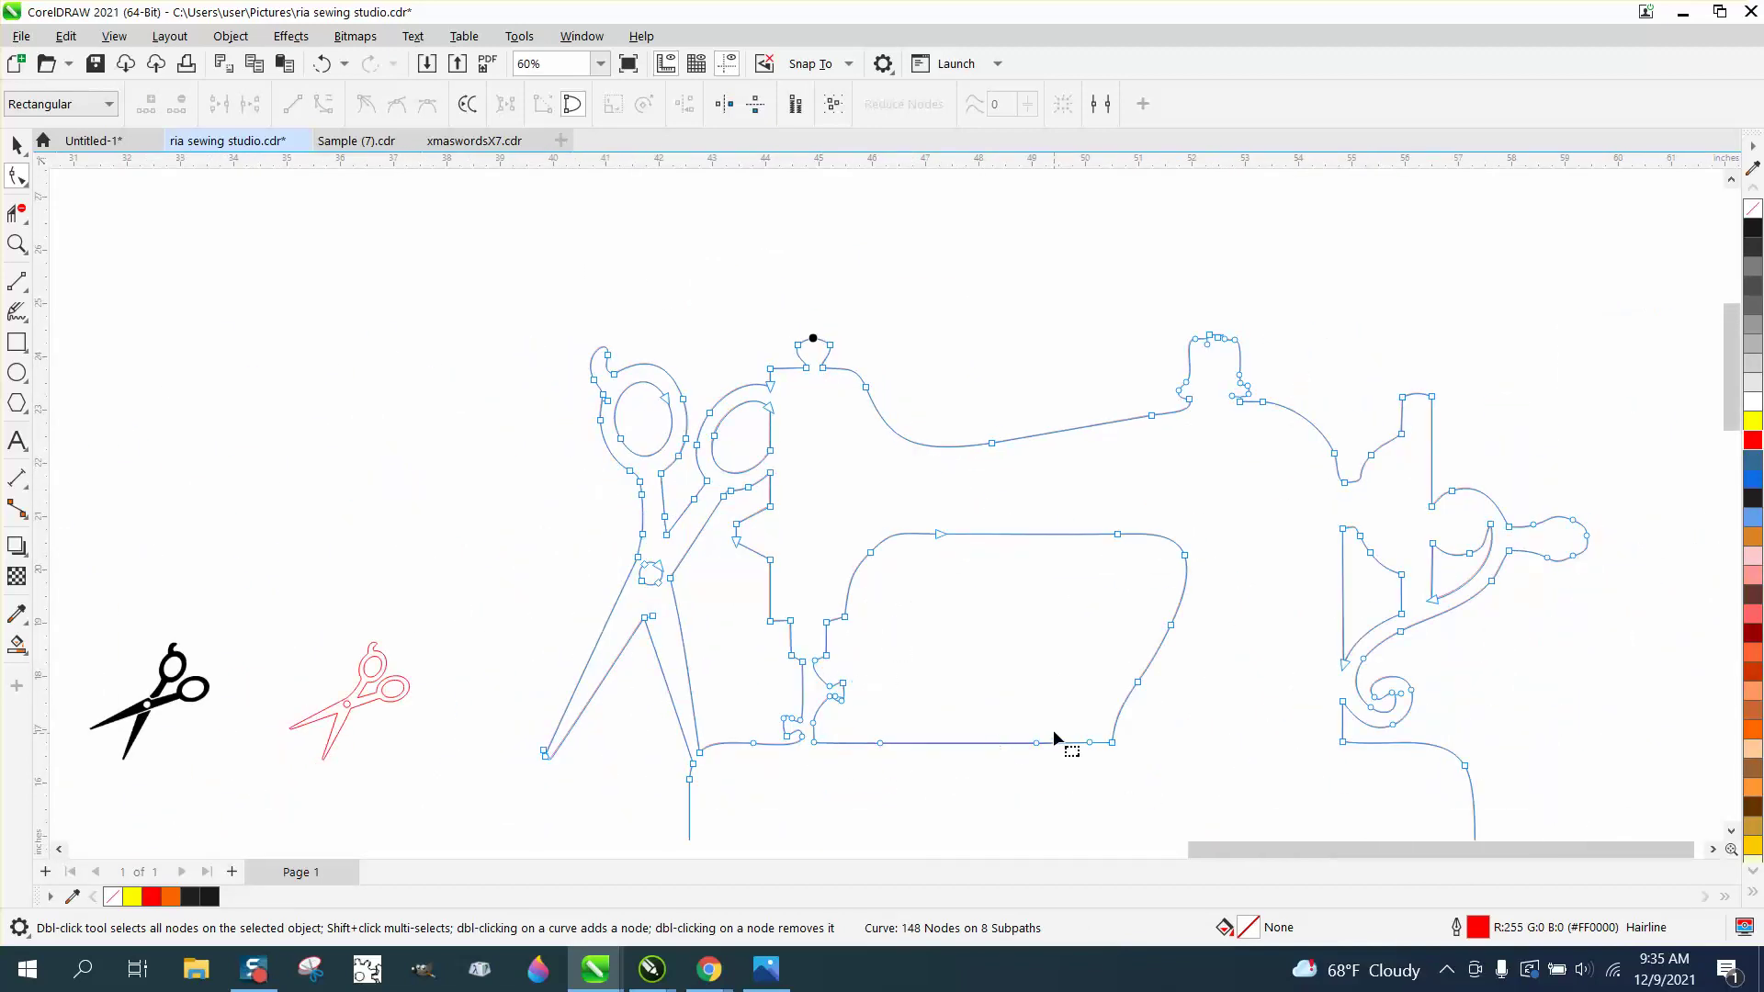
drag(873, 763, 857, 764)
key(Delete)
click(1089, 742)
key(Delete)
scroll(1006, 735, down, 2)
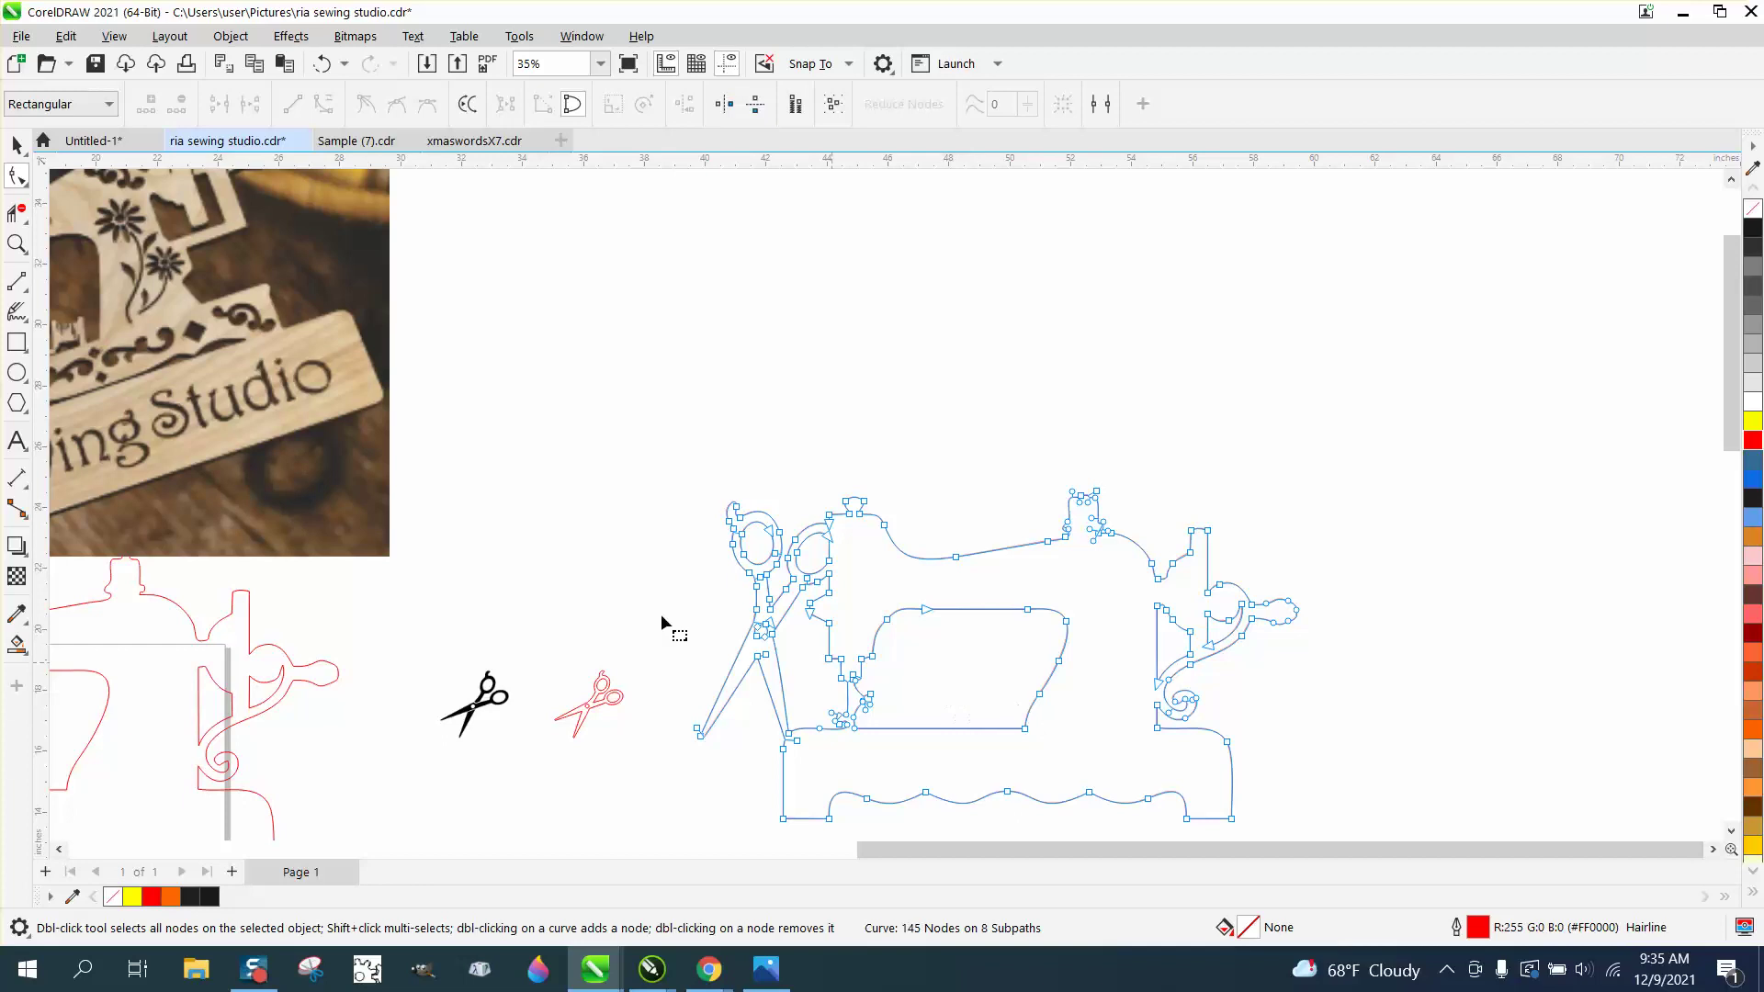
click(16, 244)
drag(717, 619, 1299, 787)
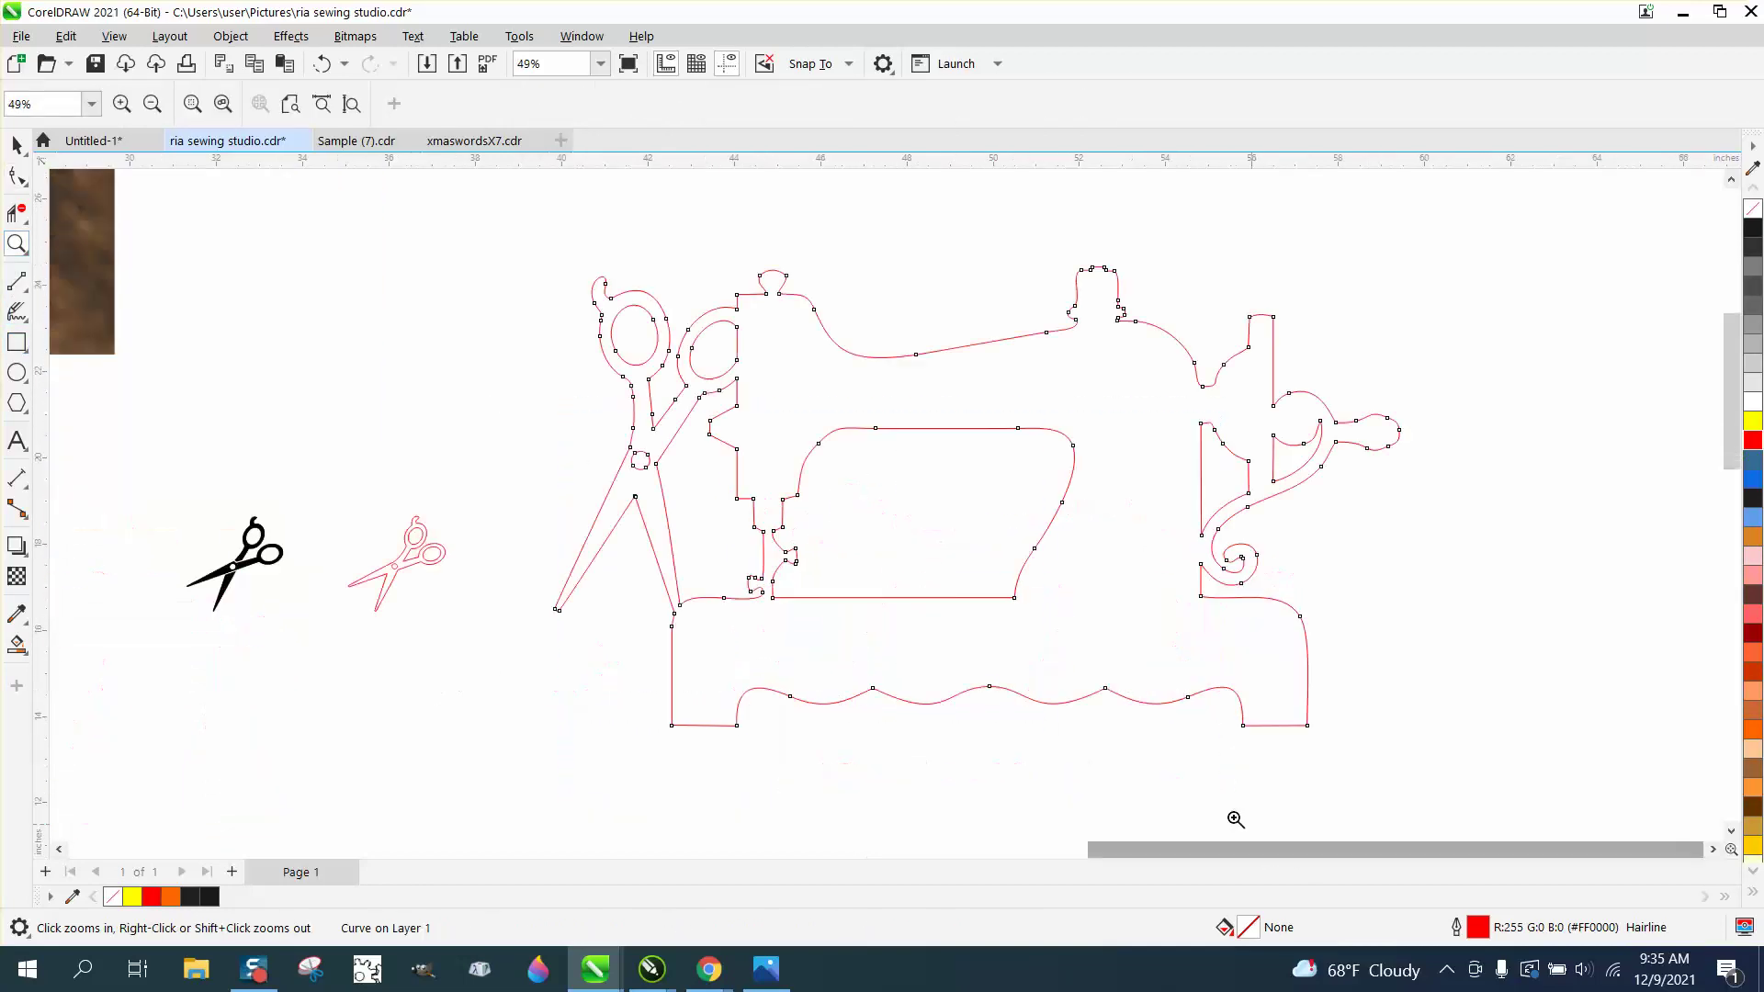
scroll(890, 630, down, 2)
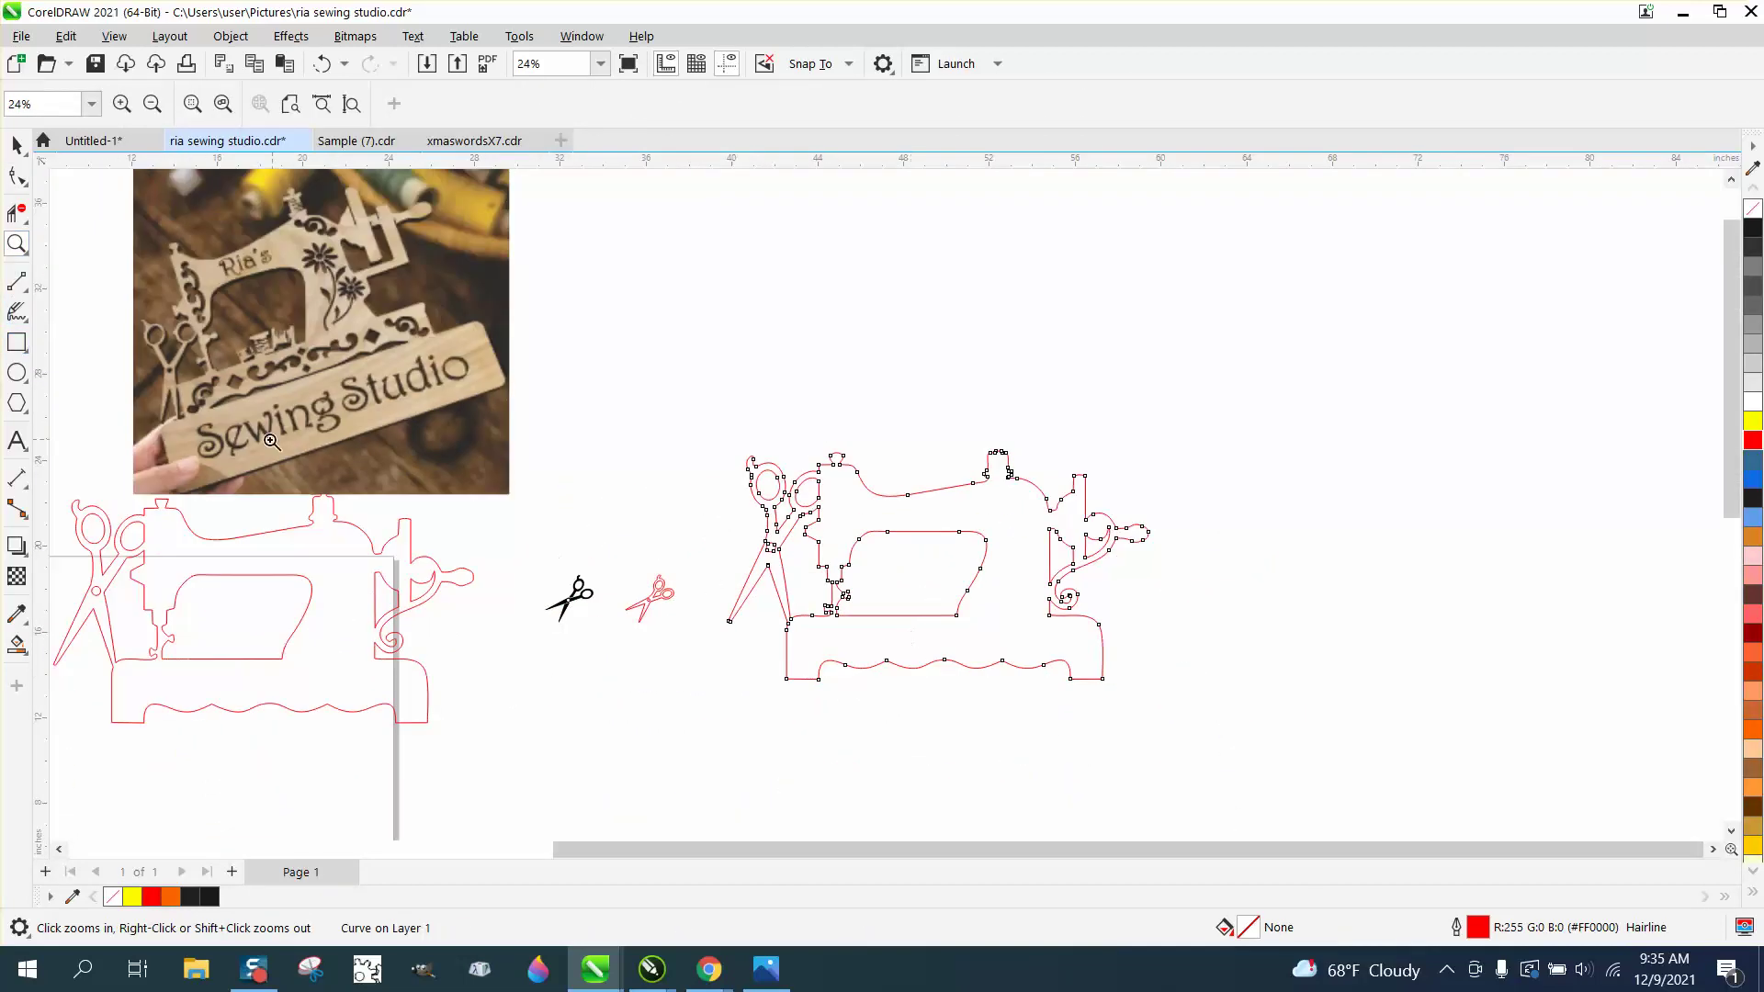
drag(184, 399, 473, 452)
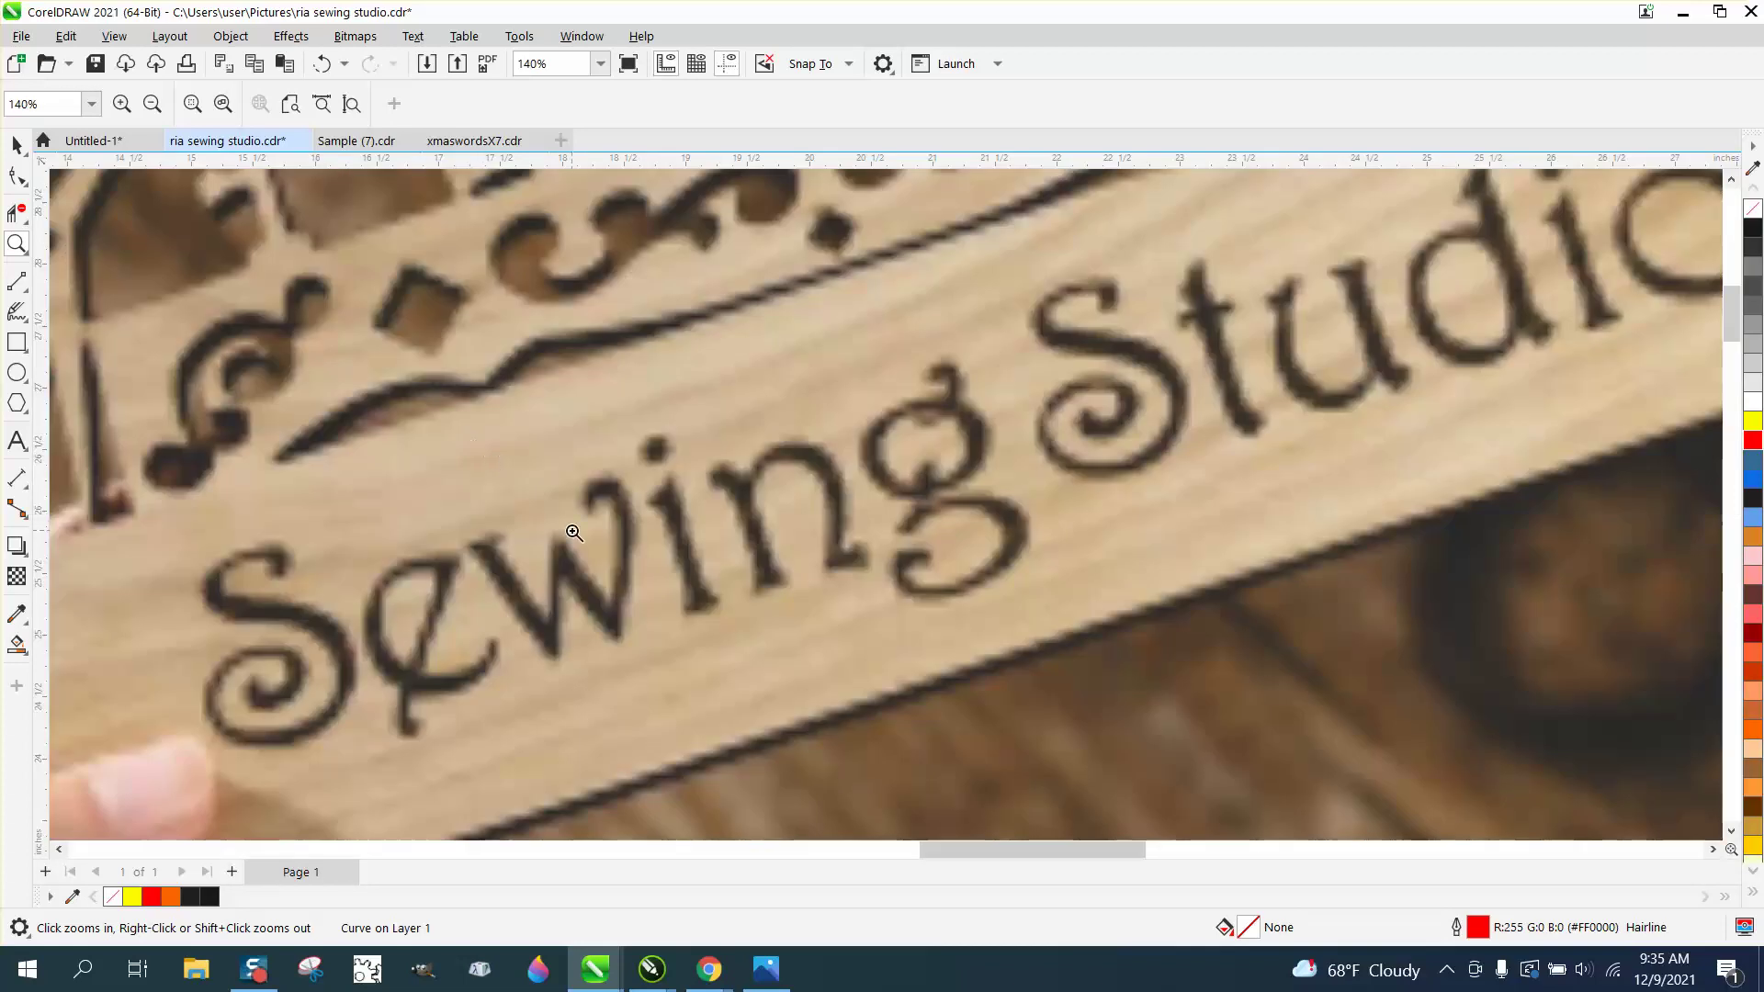
scroll(449, 585, down, 1)
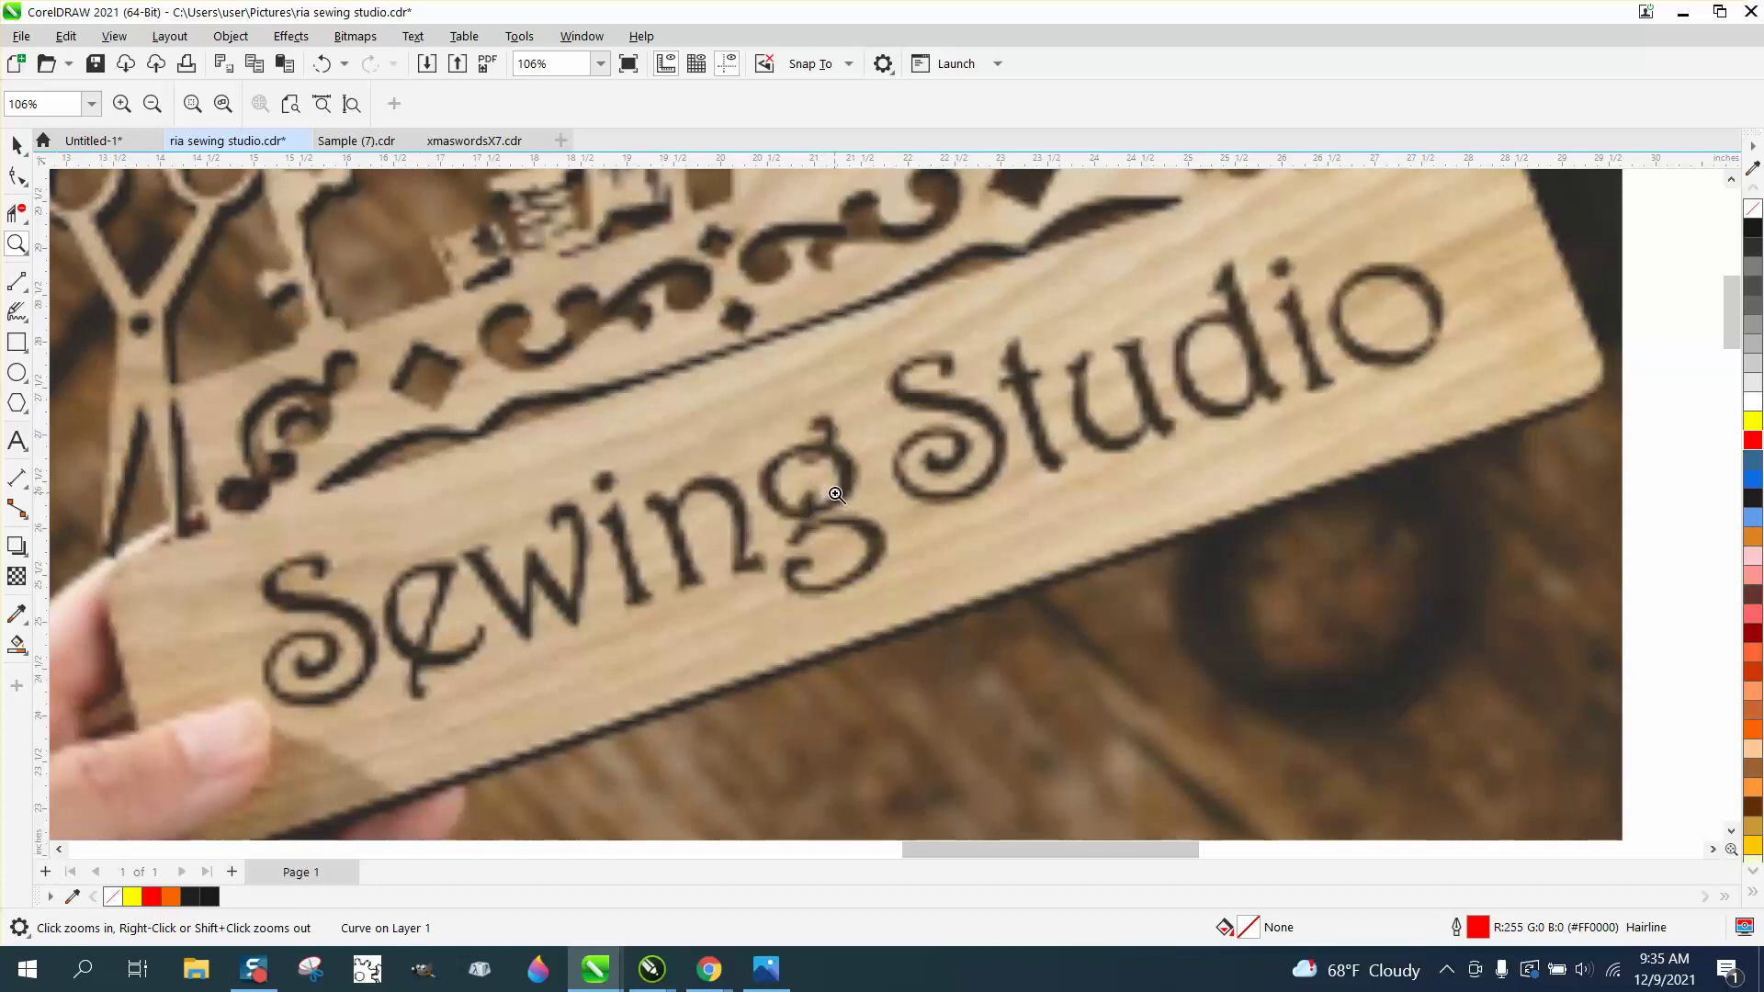
scroll(850, 491, down, 2)
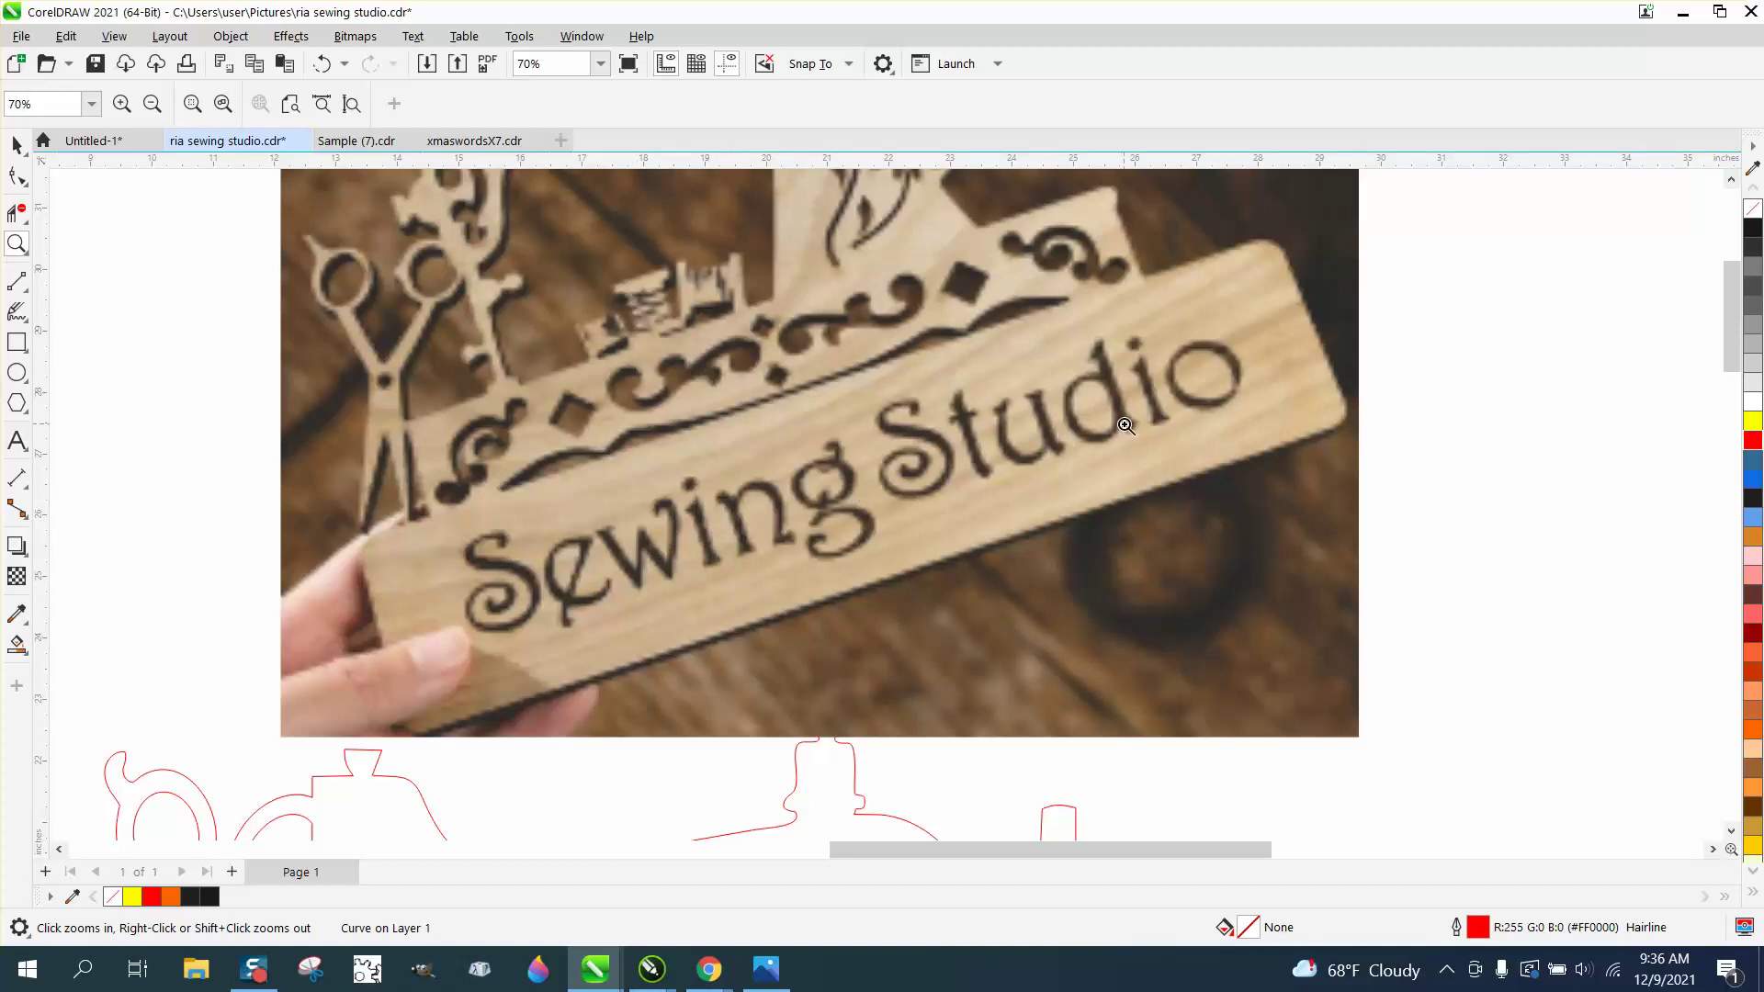
scroll(1020, 437, down, 2)
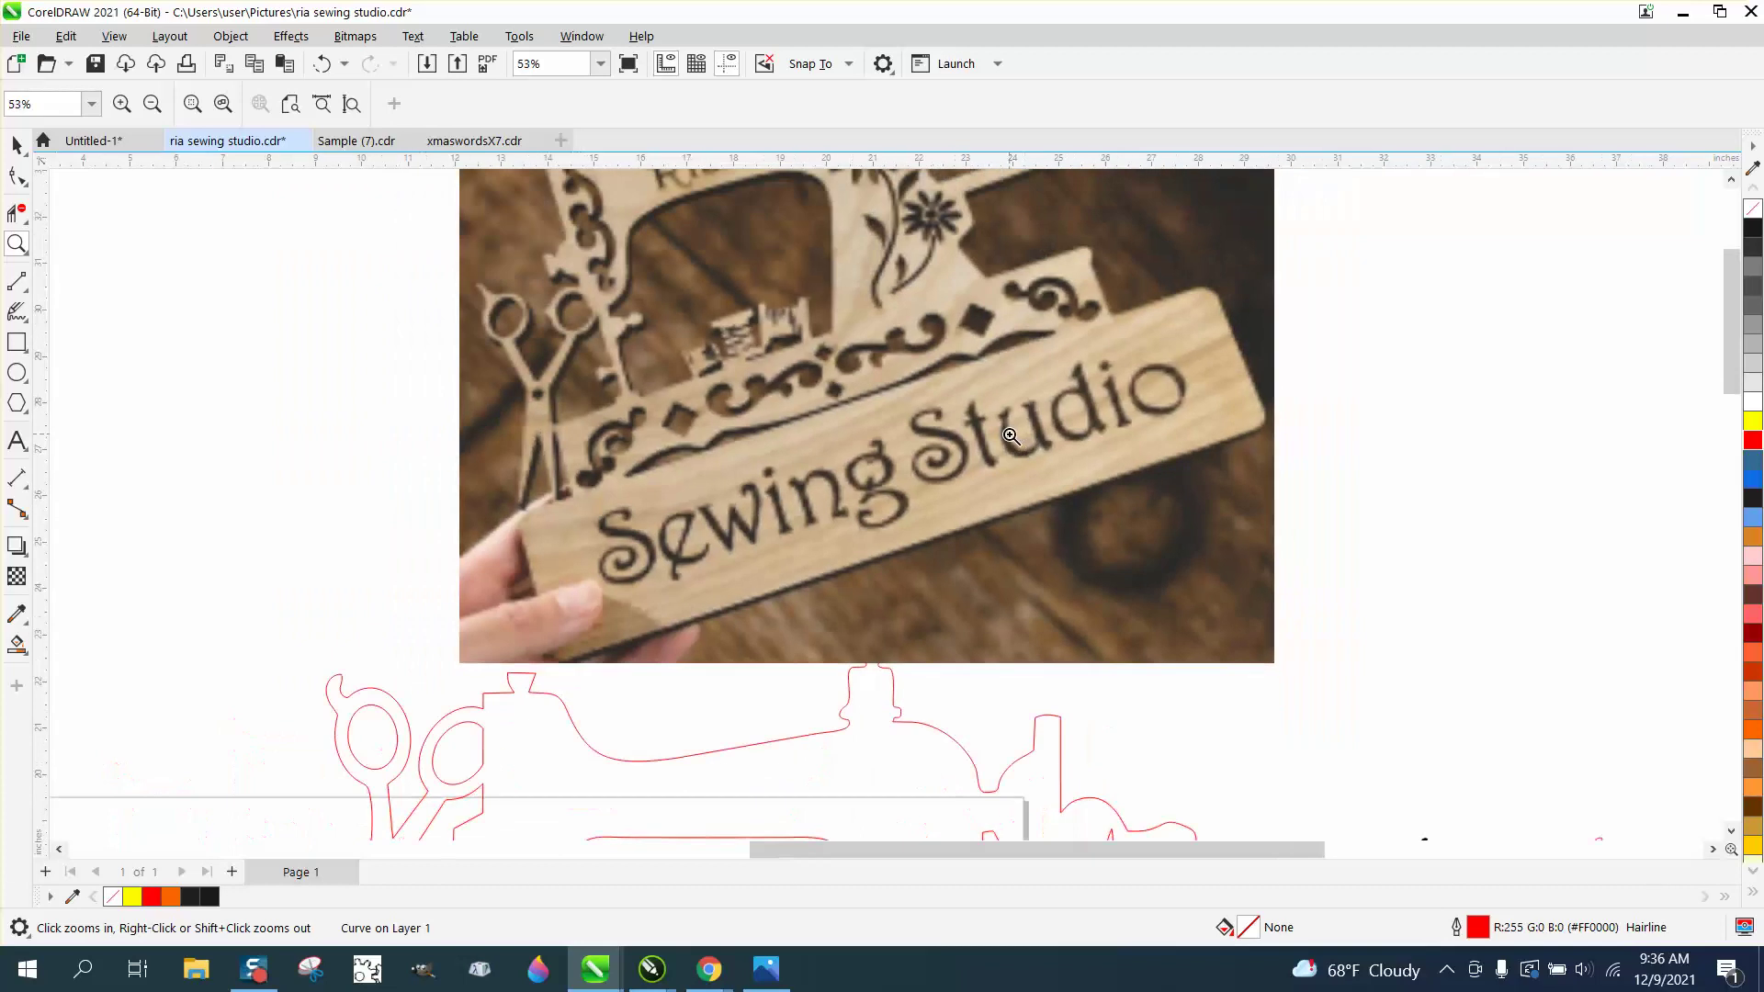
scroll(1009, 436, down, 2)
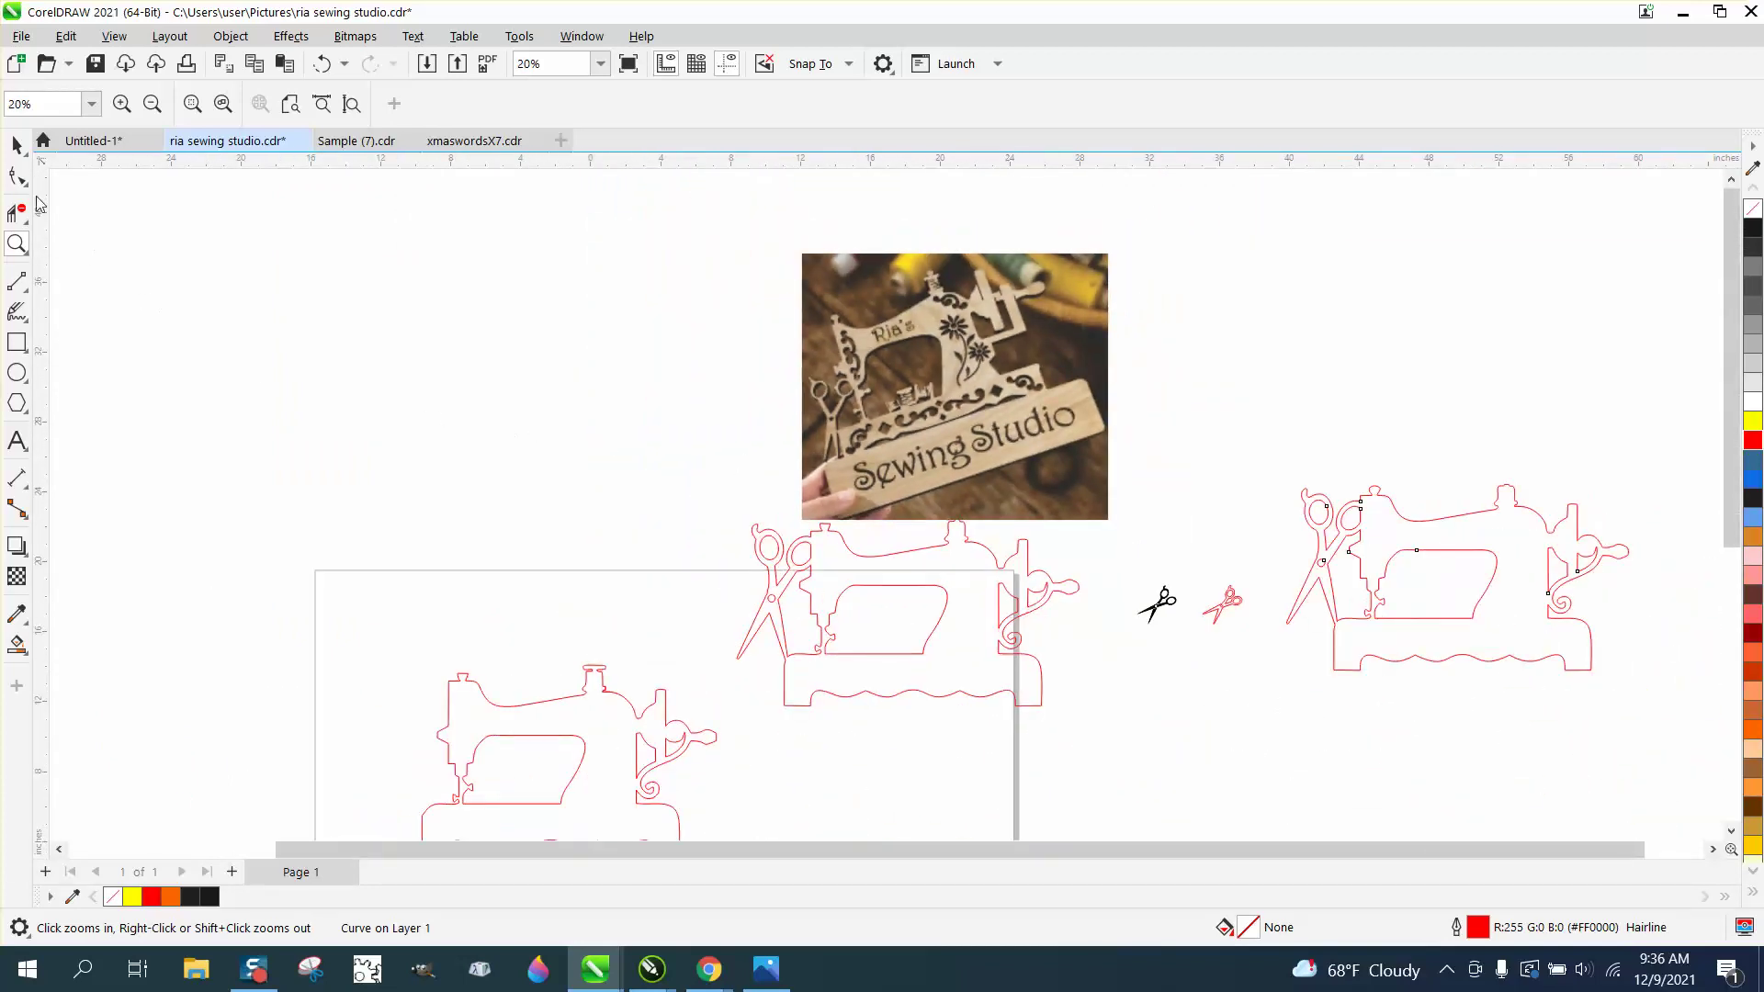
click(16, 145)
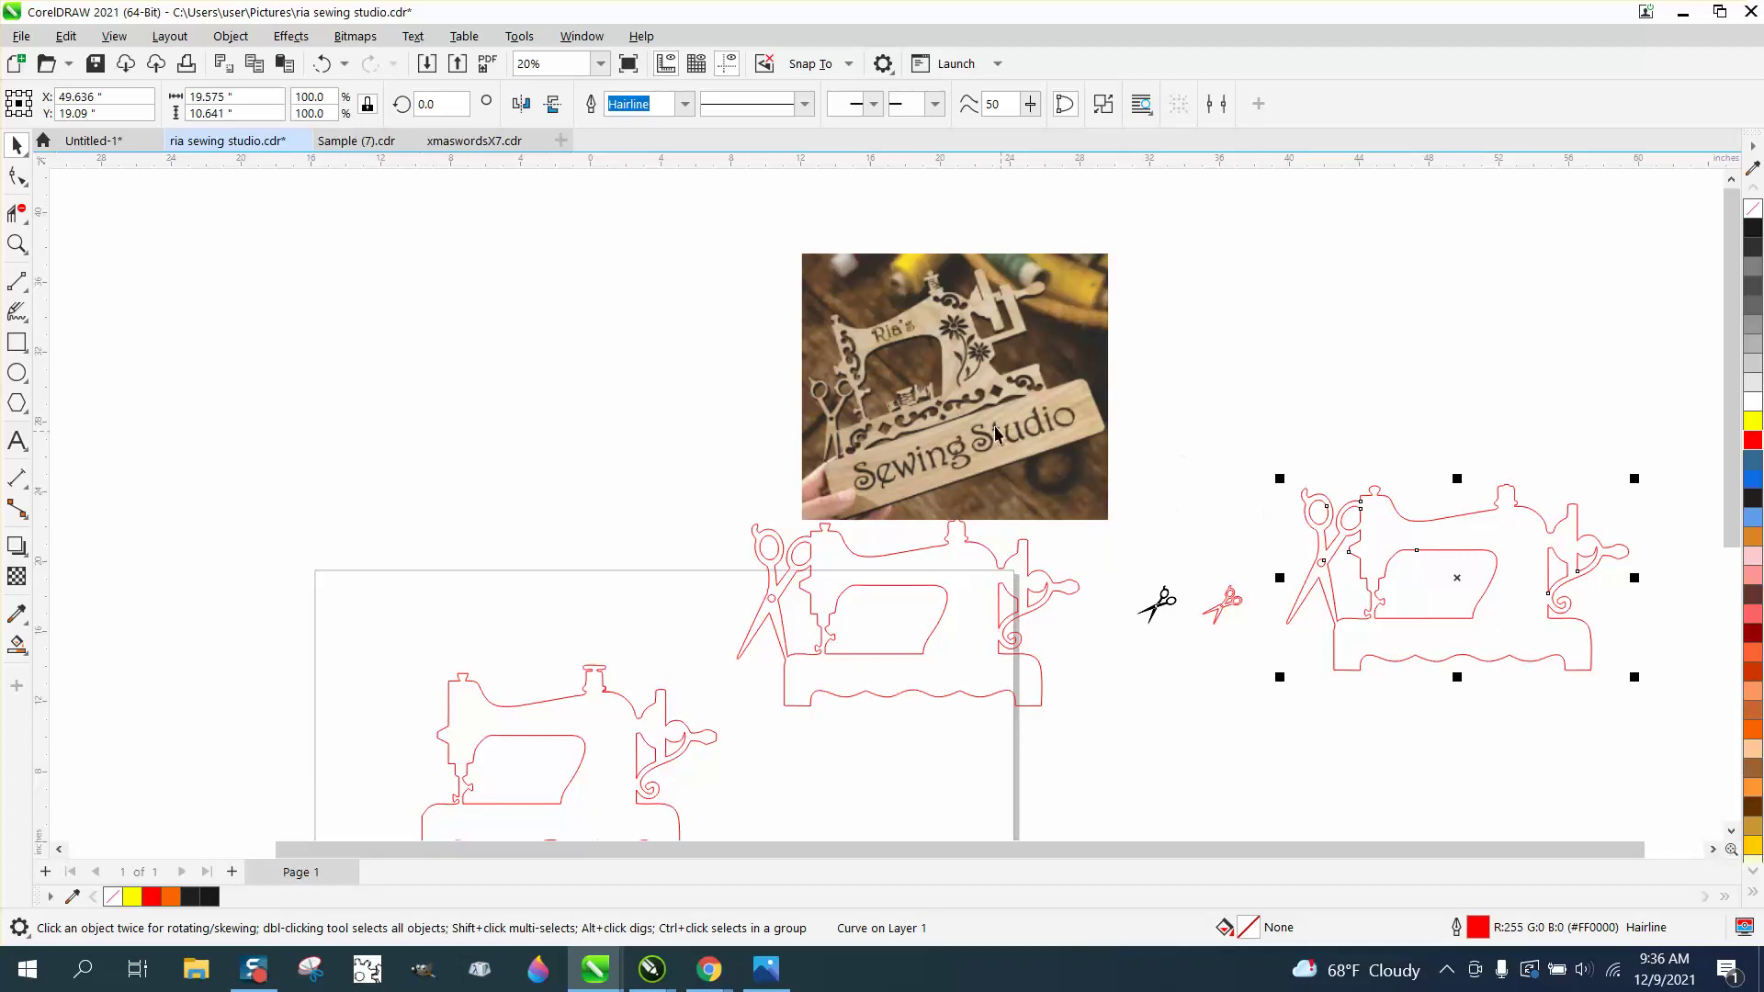
click(16, 244)
drag(750, 274, 1091, 487)
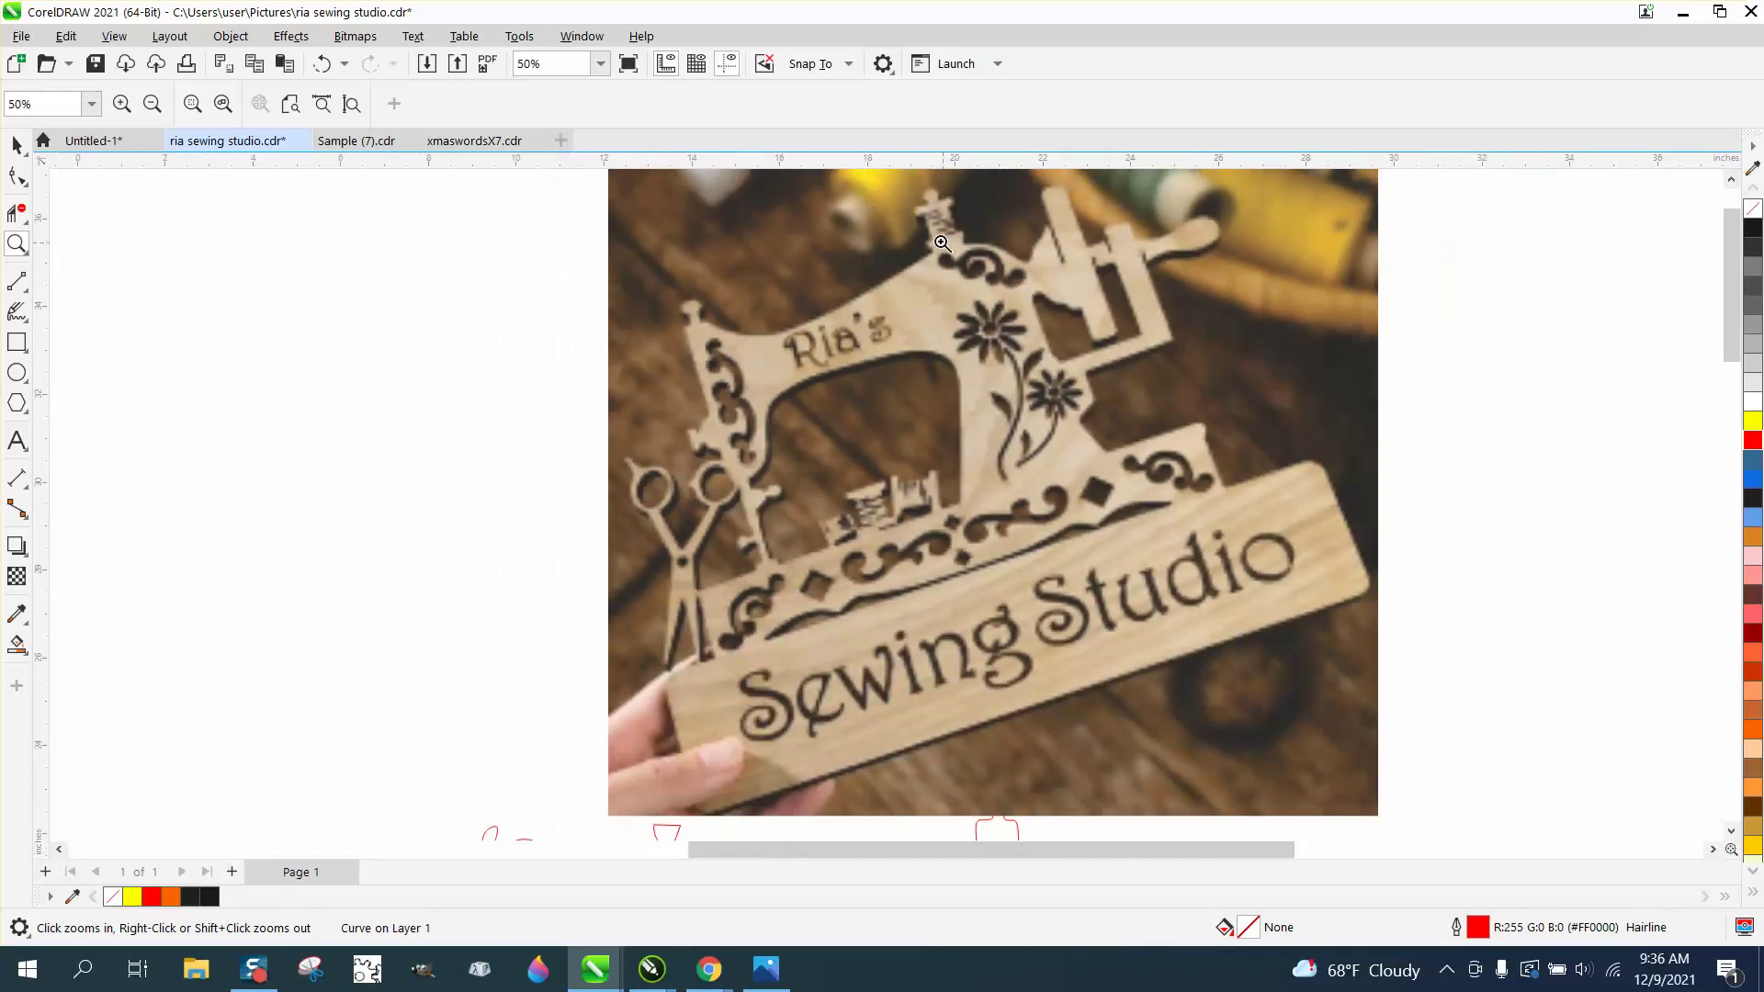
Step: Delete the surplus node at the machine's lower-left corner near the blade, leaving 144 nodes
right_click(946, 231)
click(1431, 470)
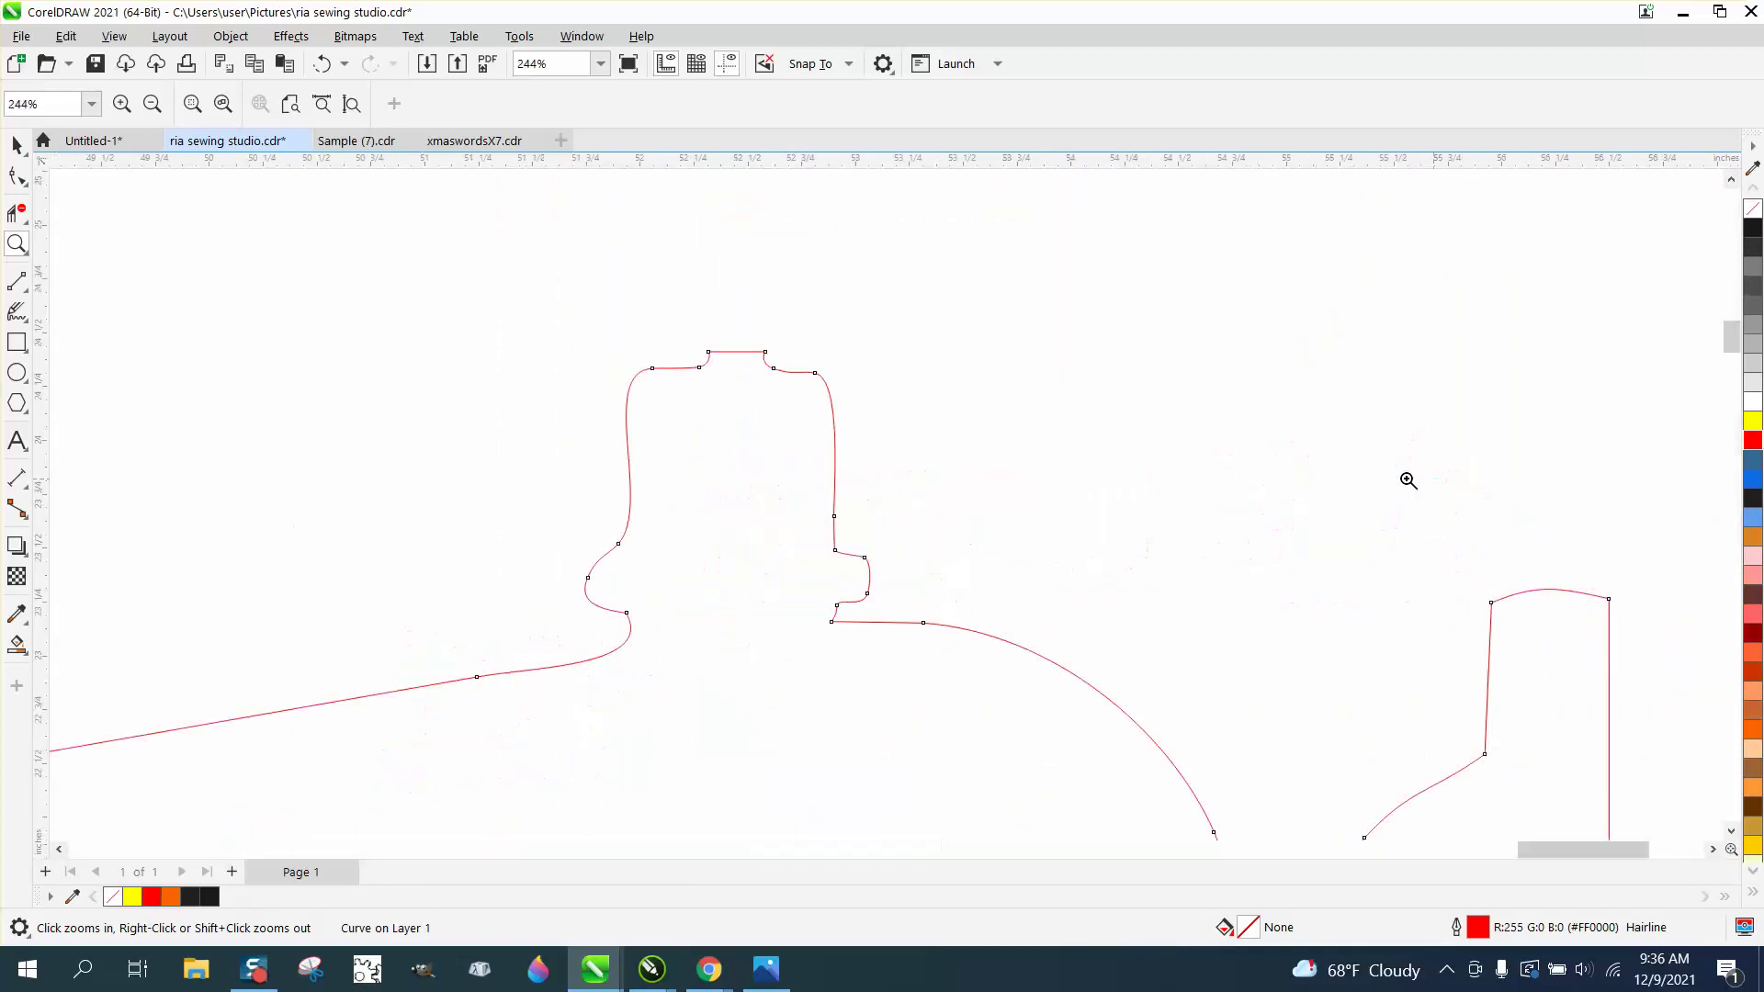
scroll(808, 470, down, 5)
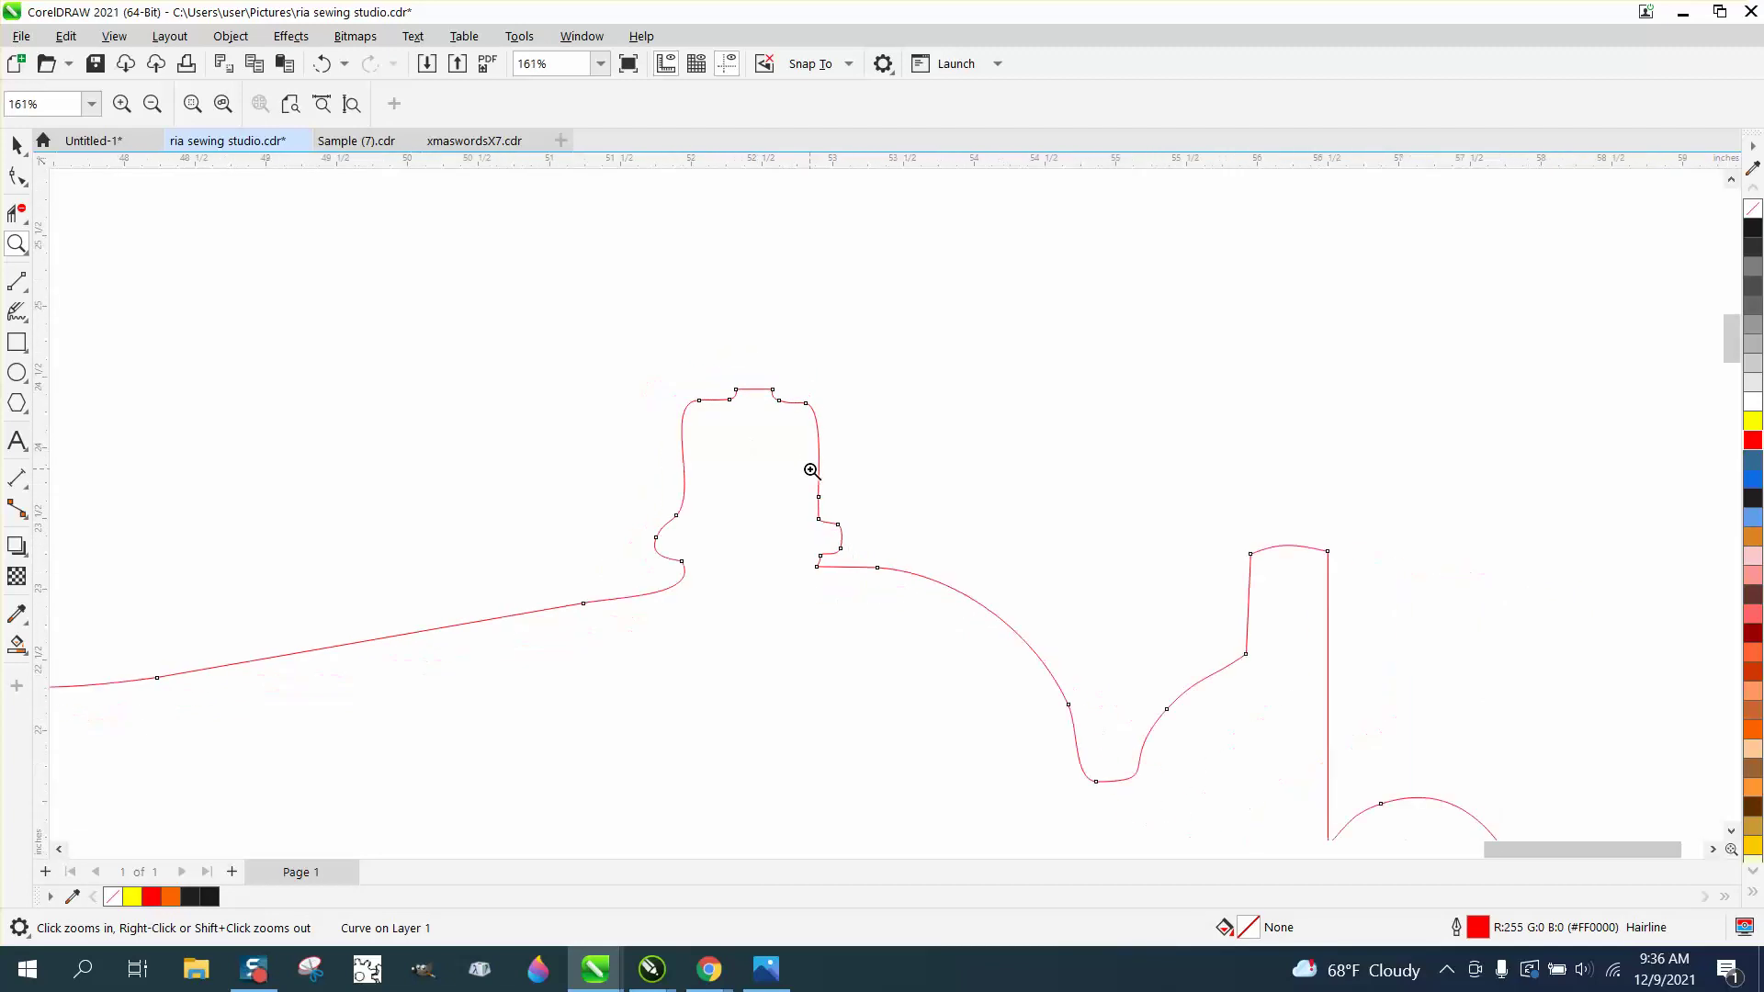
scroll(810, 469, down, 3)
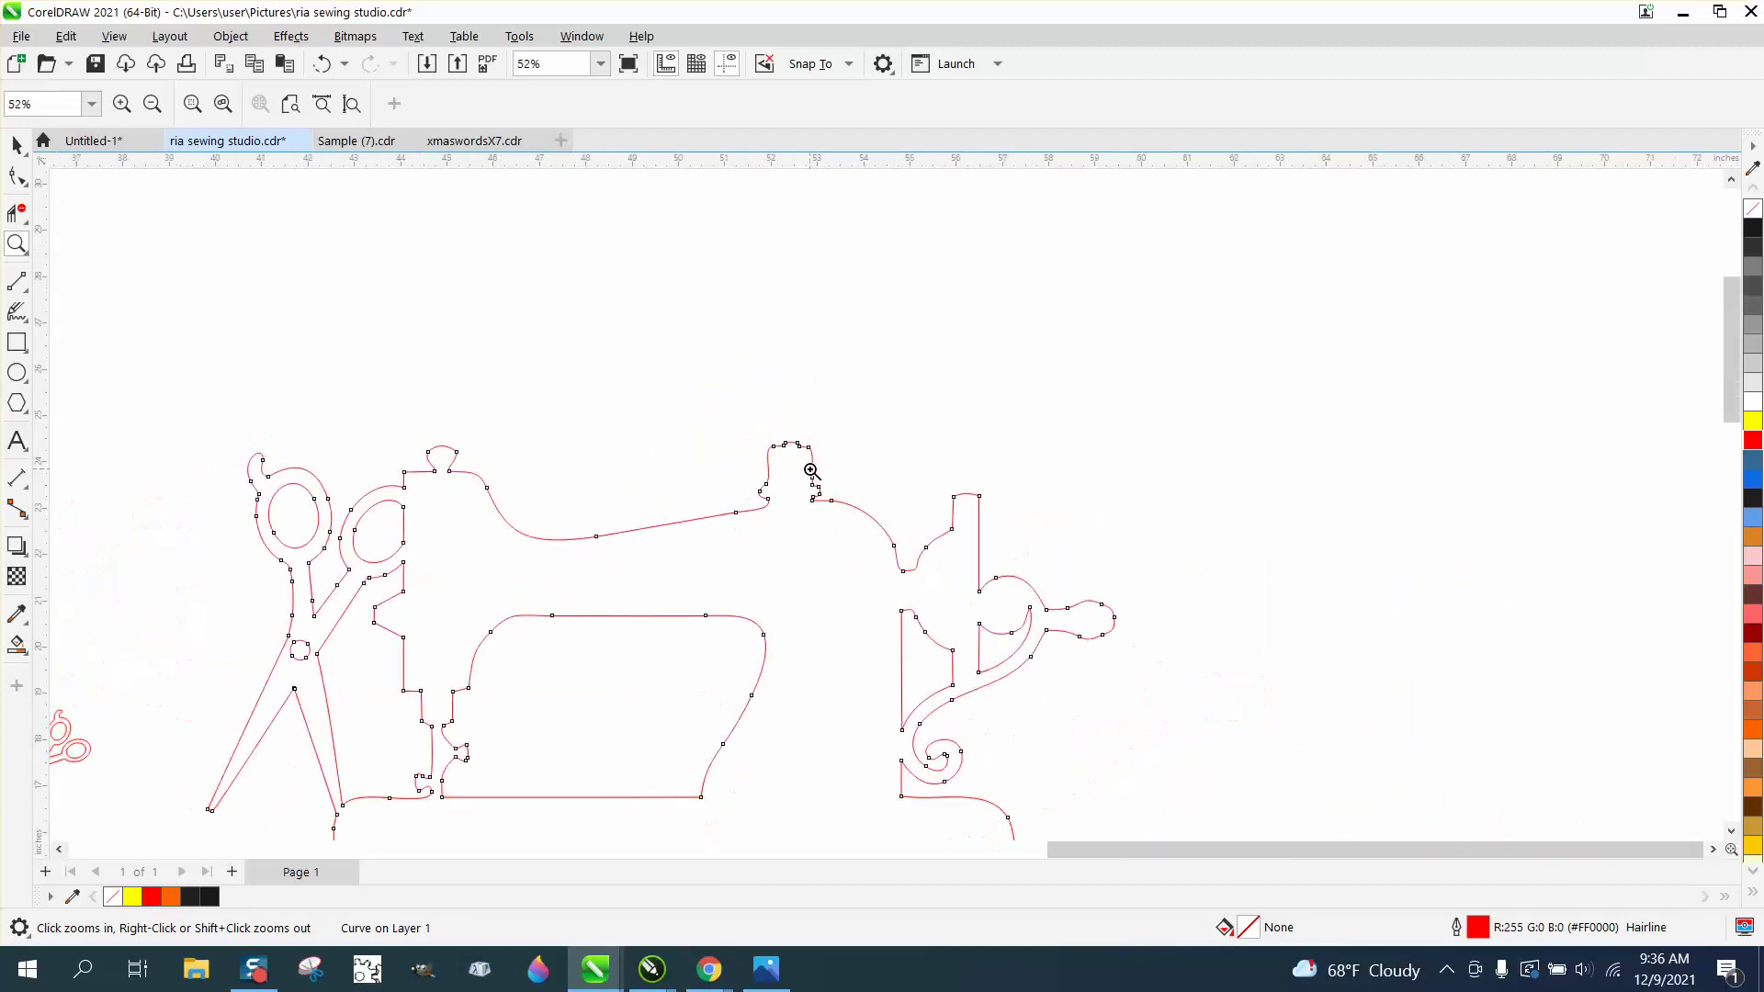
scroll(810, 470, down, 1)
scroll(810, 470, down, 1)
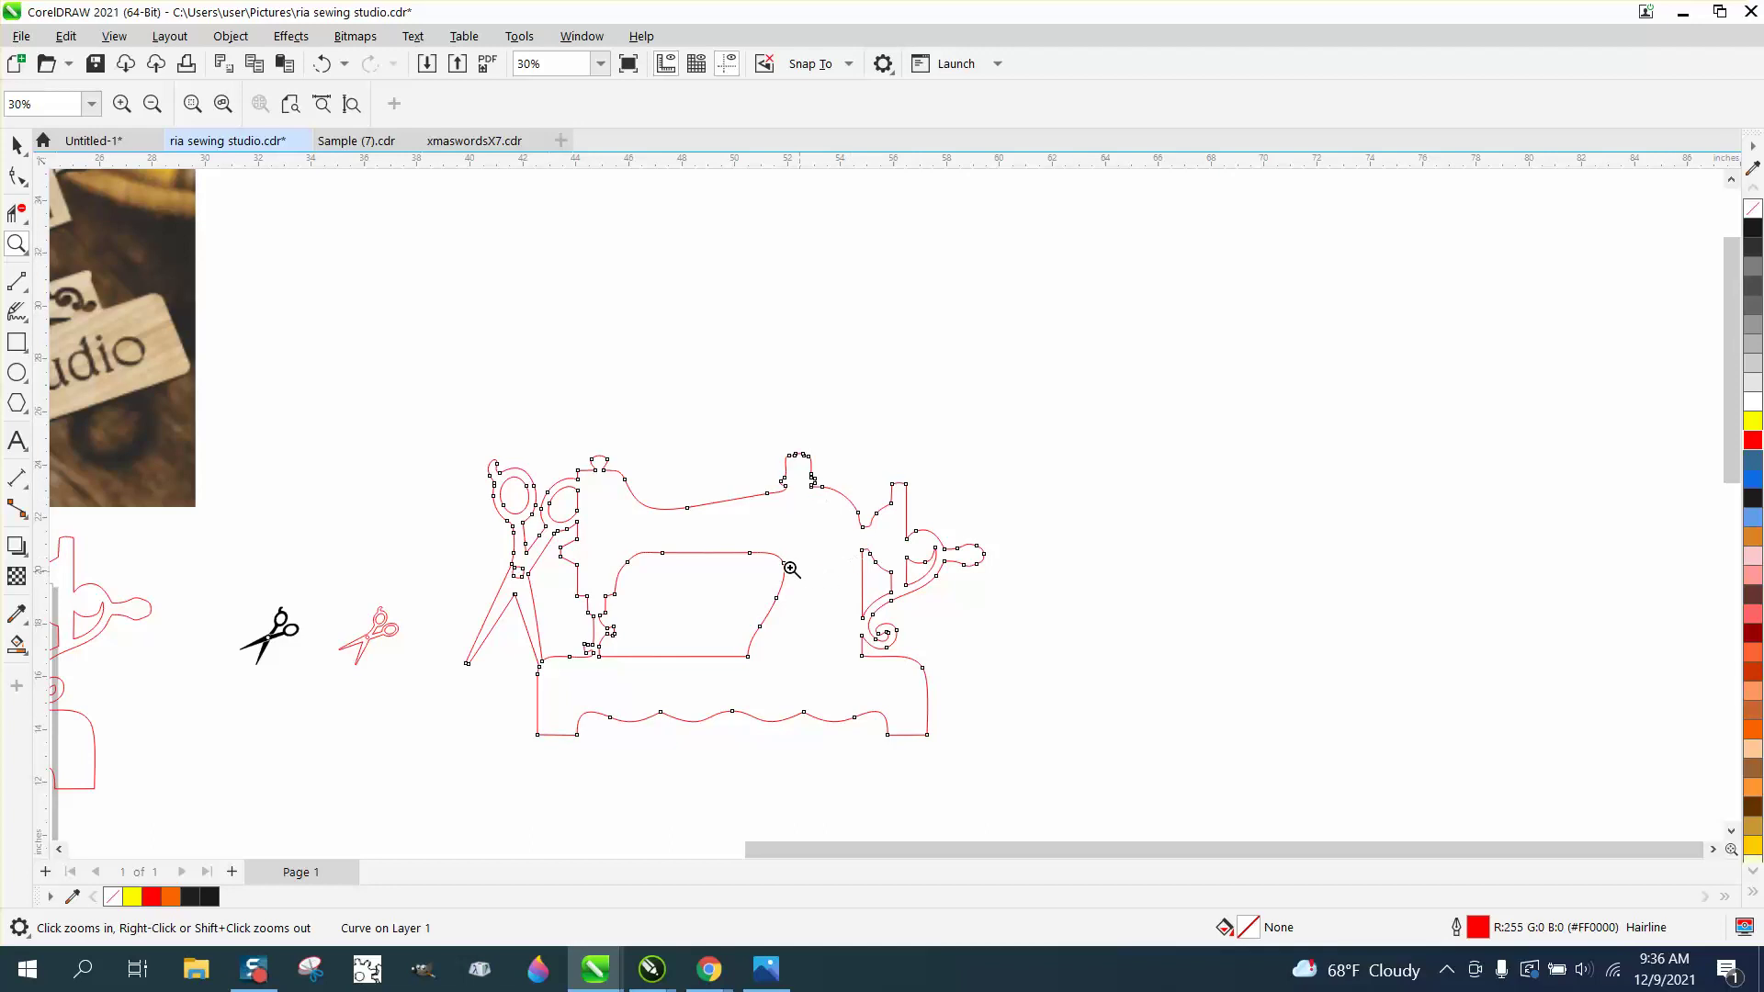
drag(542, 656, 553, 678)
click(17, 176)
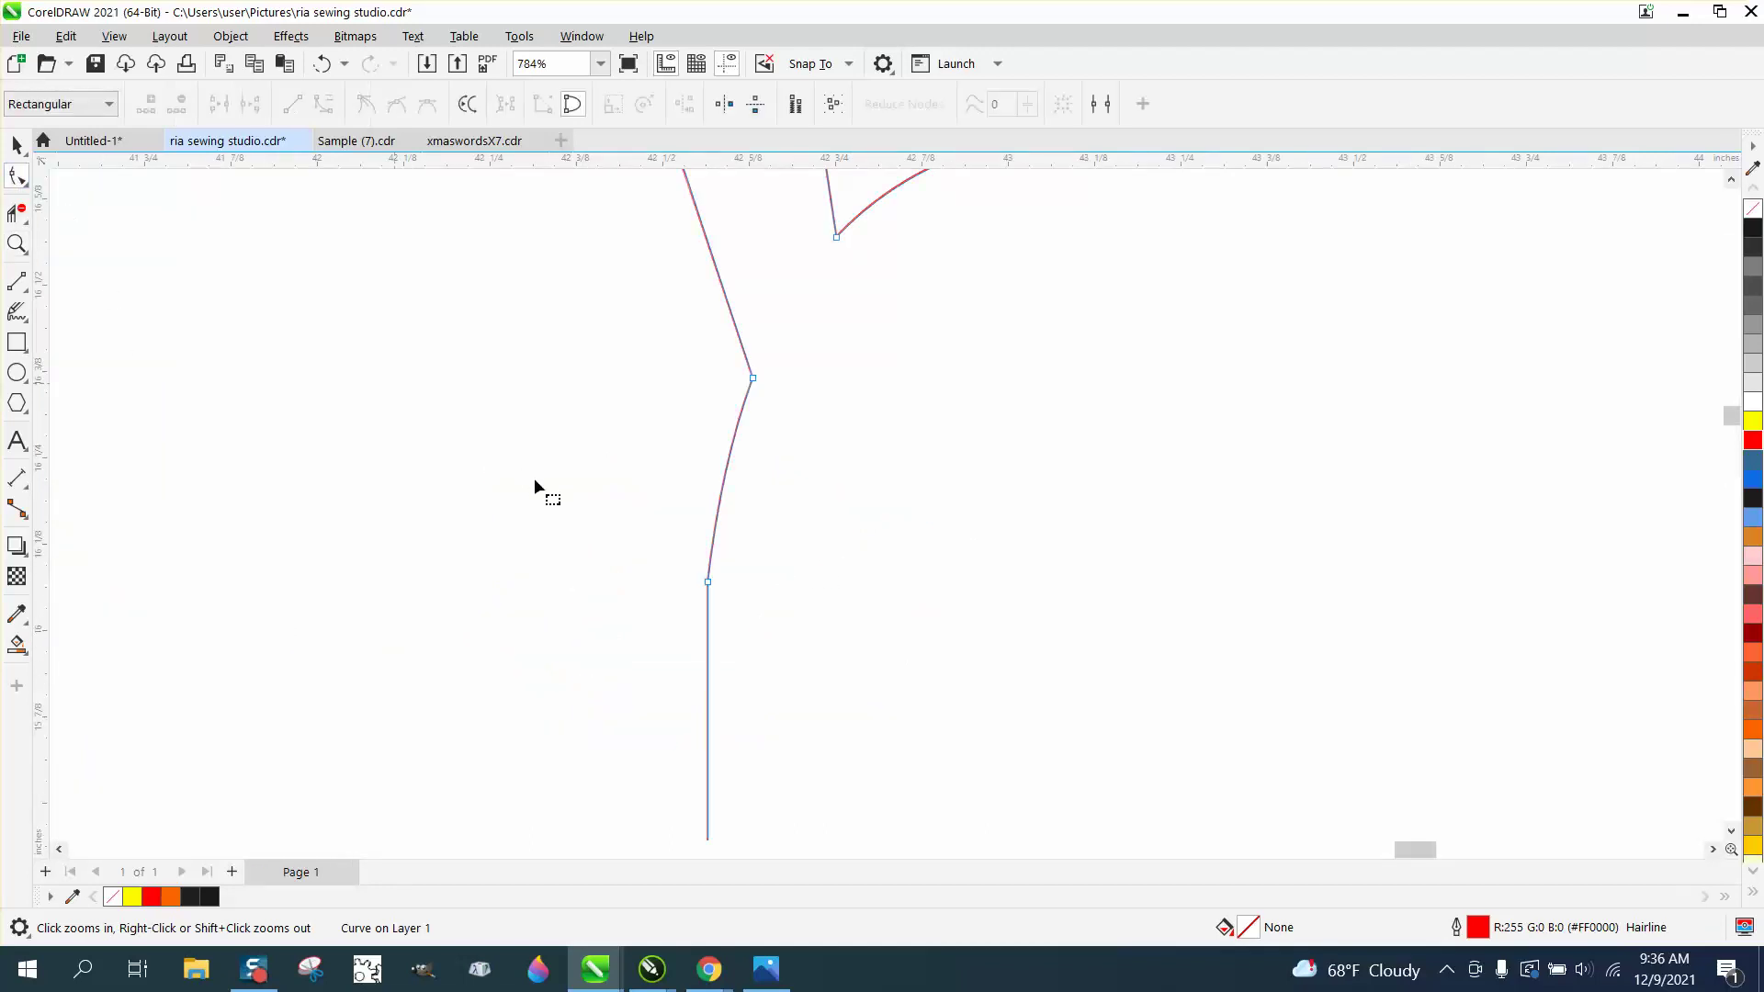
drag(749, 601, 775, 615)
key(Delete)
scroll(781, 619, down, 3)
click(751, 511)
scroll(670, 574, down, 2)
scroll(707, 577, down, 1)
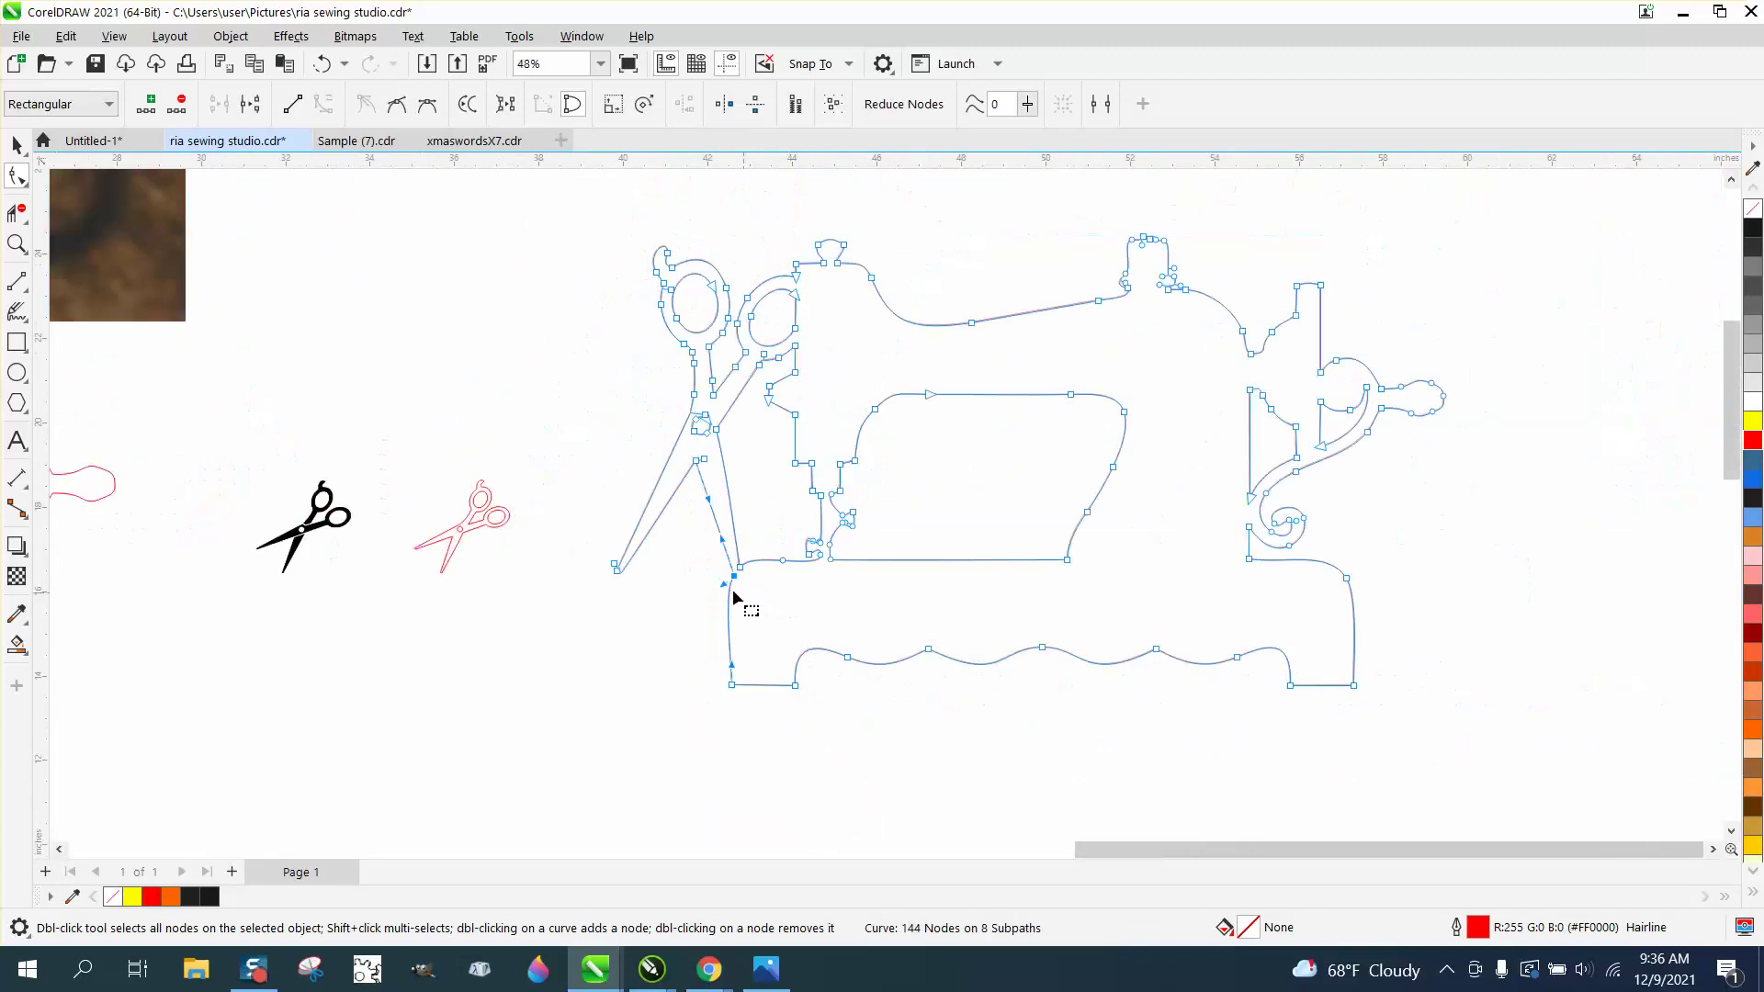